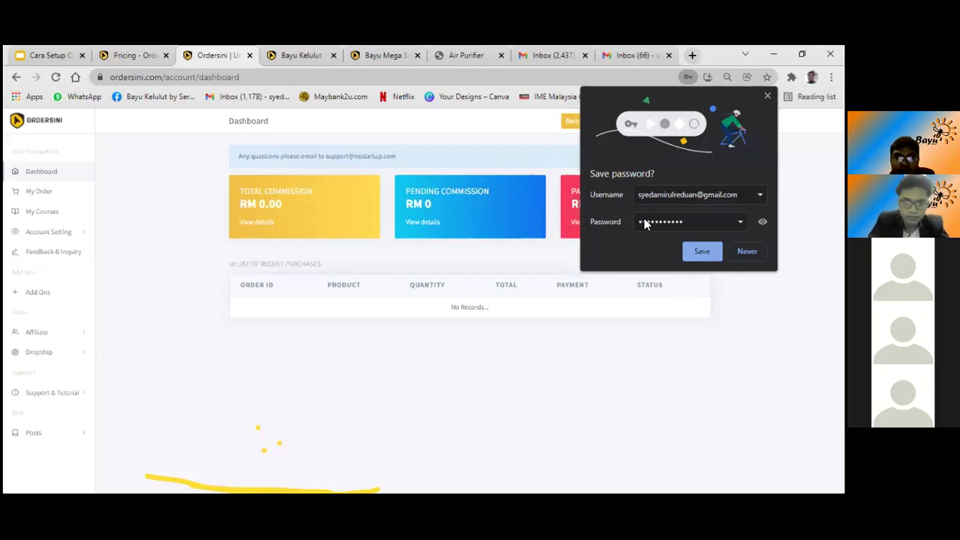
# - Dismiss the browser's save-password prompt over the Ordersini dashboard
pyautogui.press('Escape')
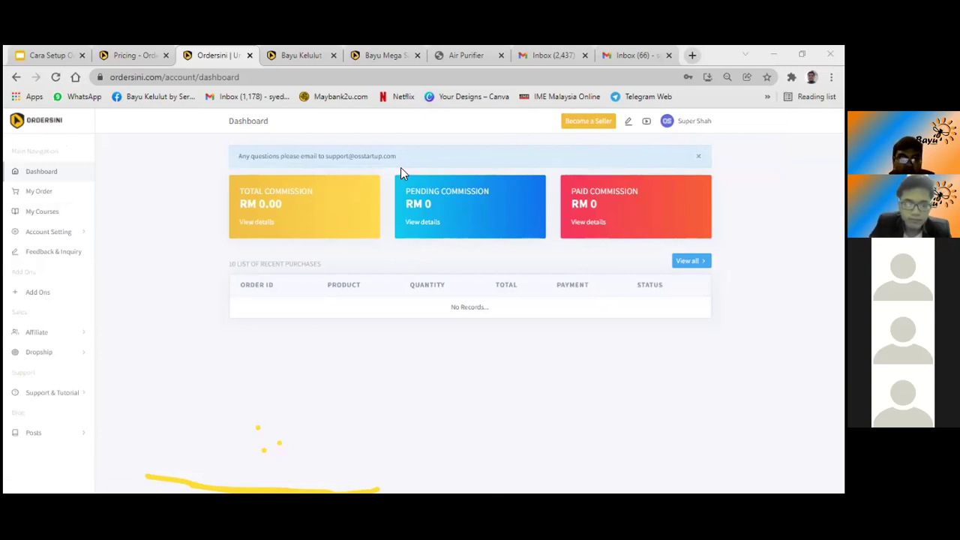
# - Go to the Become a Seller subscription packages page
pyautogui.click(551, 125)
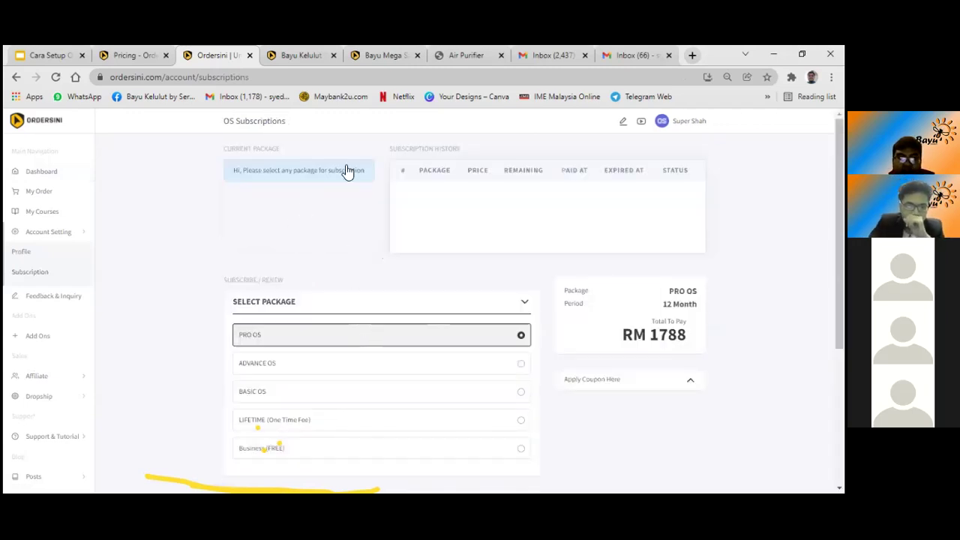
# - Choose the free Business package at RM 0.00 and subscribe to it
pyautogui.scroll(-2, 339, 197)
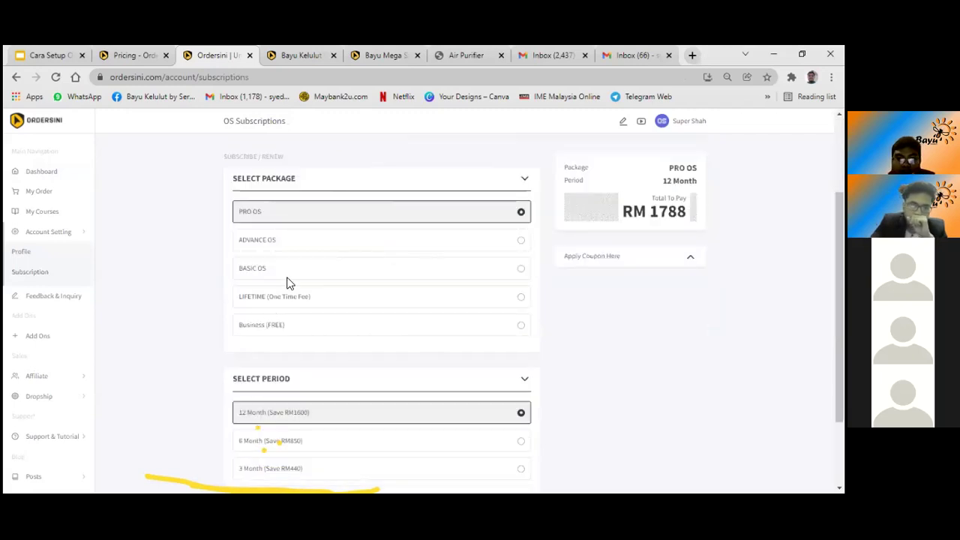
pyautogui.scroll(-1, 285, 274)
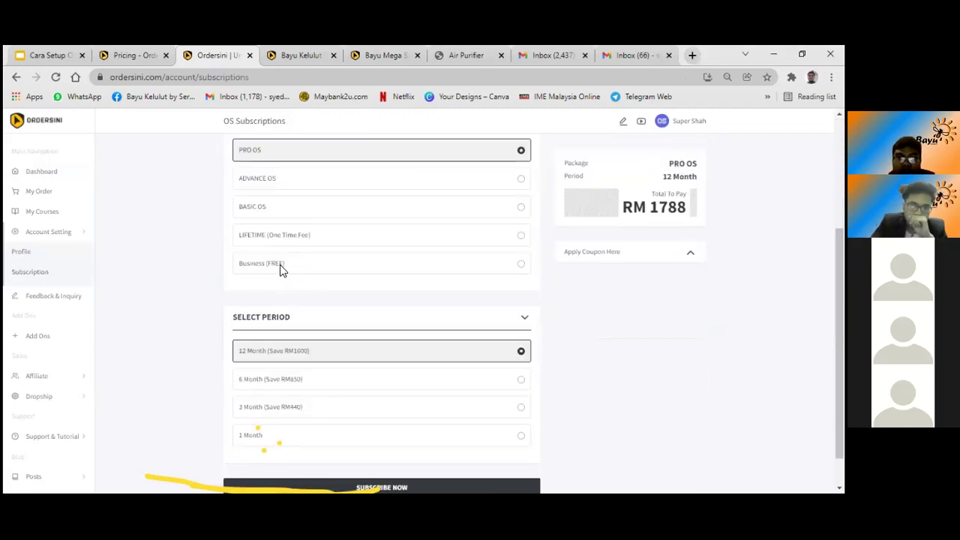
pyautogui.click(392, 260)
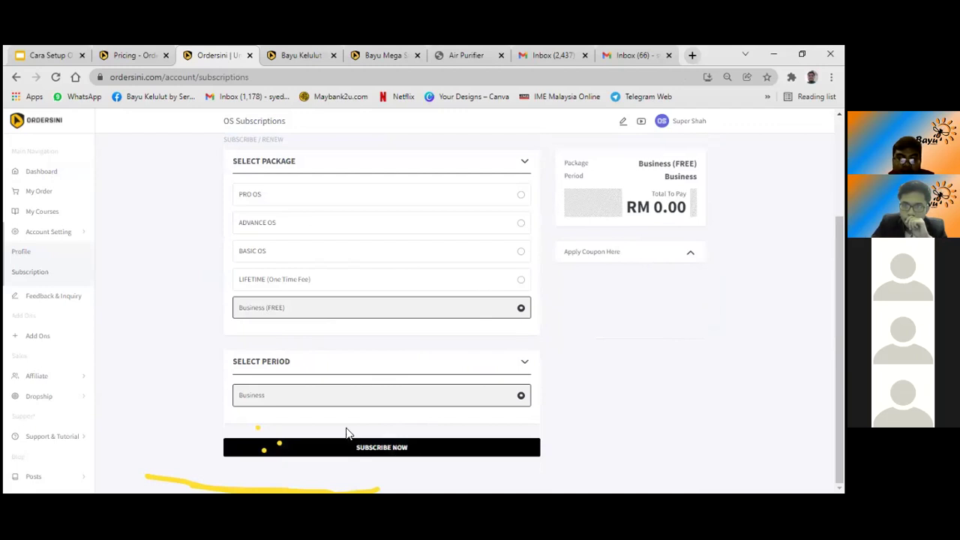
pyautogui.click(375, 448)
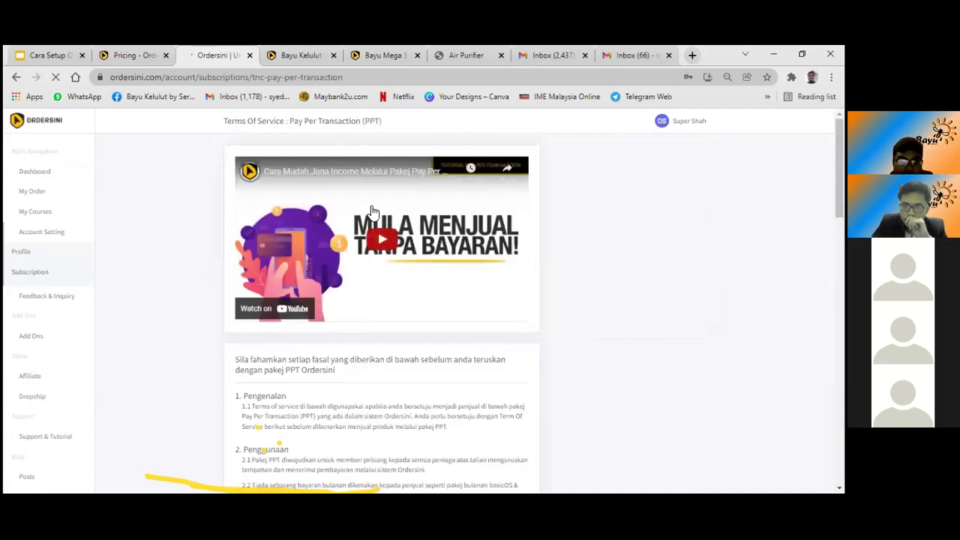
# - Replace the OSIPAY Full Name with the owner's name and enter a username
pyautogui.scroll(-3, 306, 233)
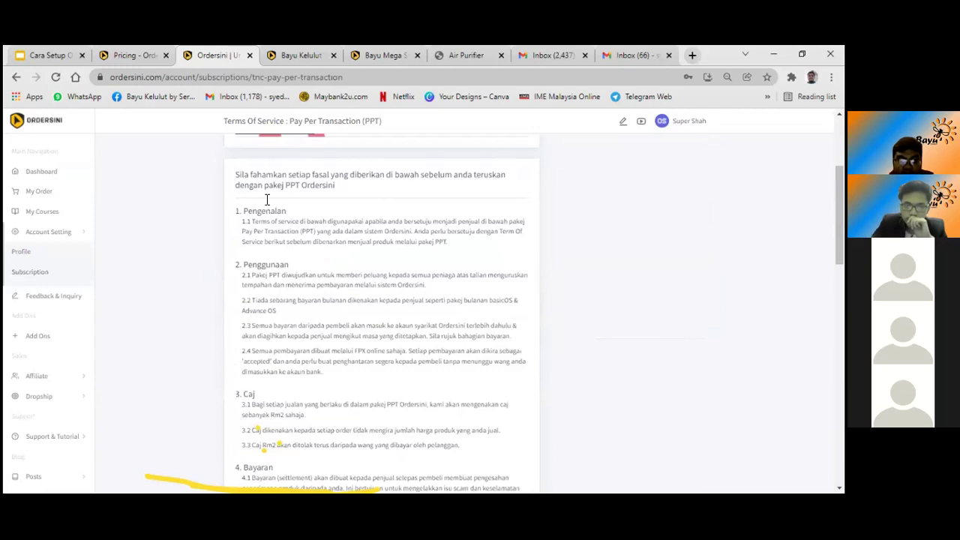
pyautogui.scroll(-3, 279, 206)
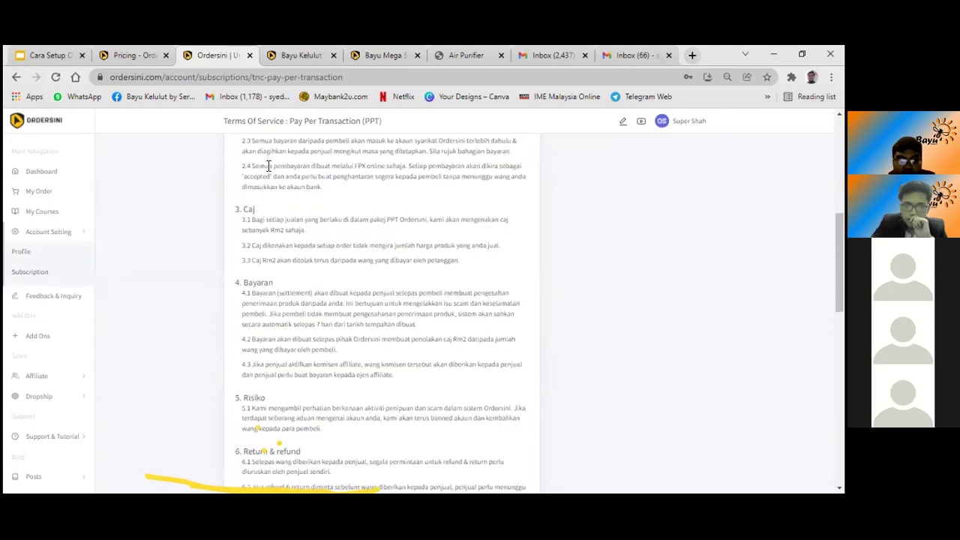
pyautogui.scroll(-4, 279, 206)
pyautogui.scroll(-3, 282, 204)
pyautogui.moveTo(287, 206); pyautogui.dragTo(212, 207)
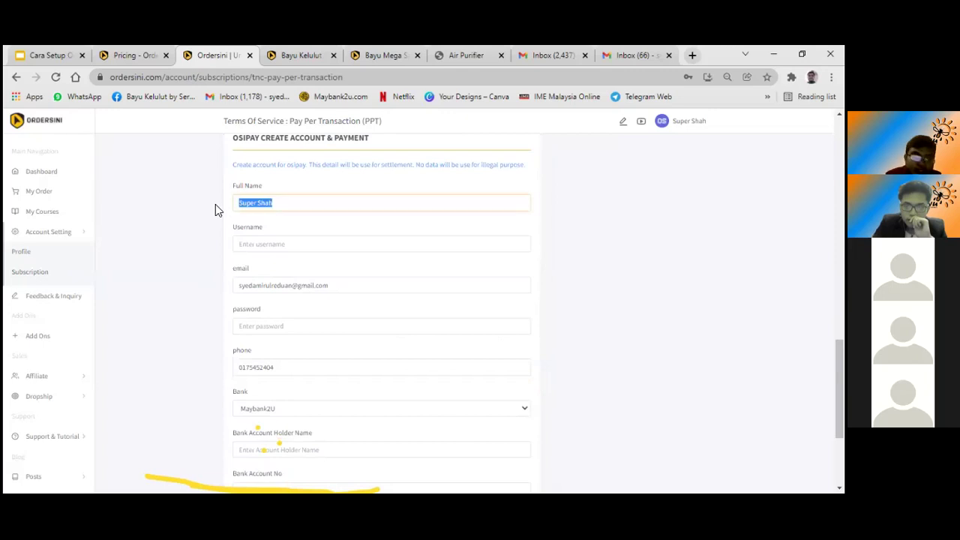
pyautogui.press('BackSpace')
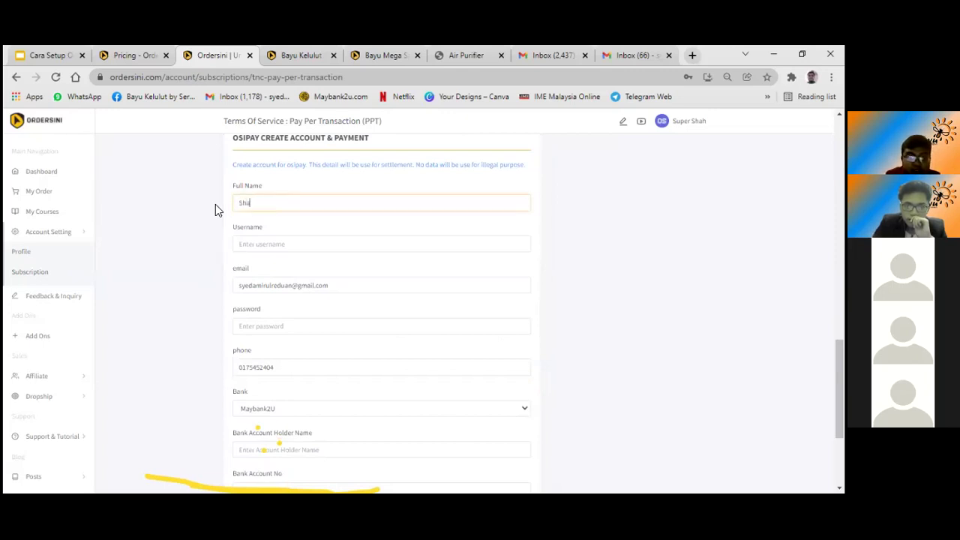
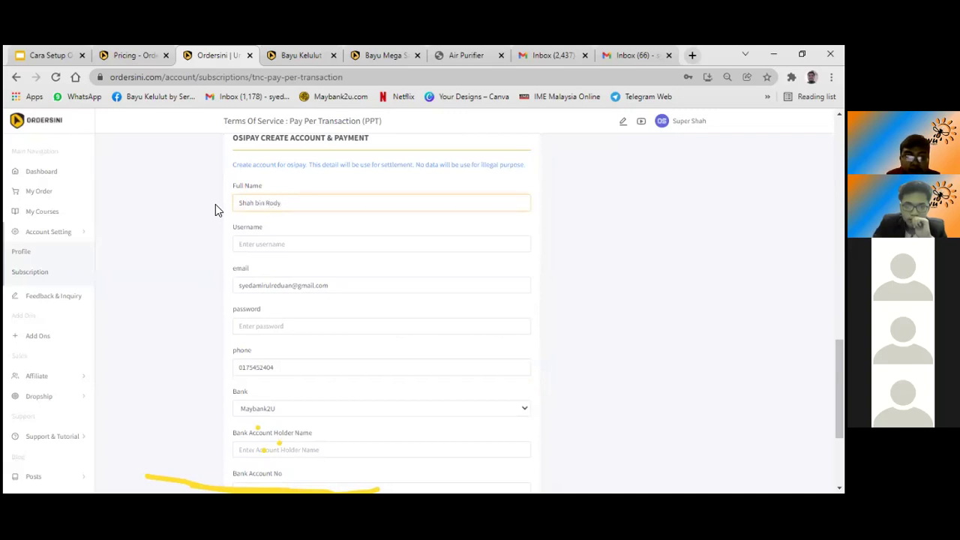
pyautogui.click(276, 244)
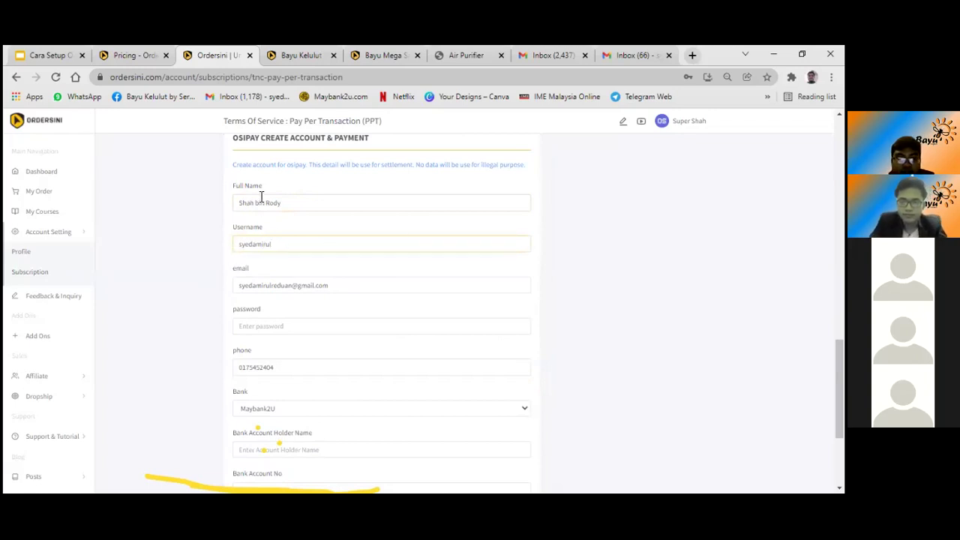
# - Briefly view the Ordersini pricing plans and dashboard, then return to the Pay Per Transaction form
pyautogui.scroll(-1, 292, 229)
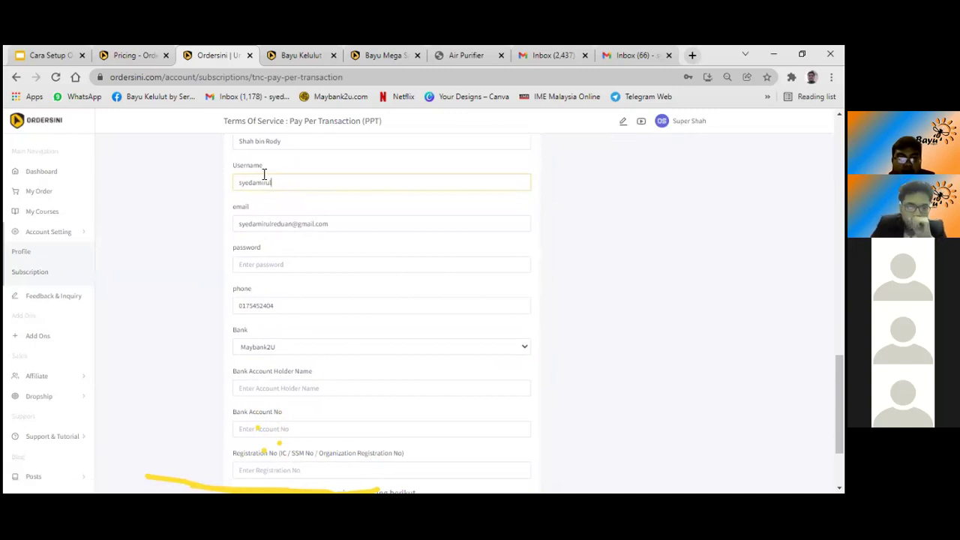
pyautogui.click(140, 60)
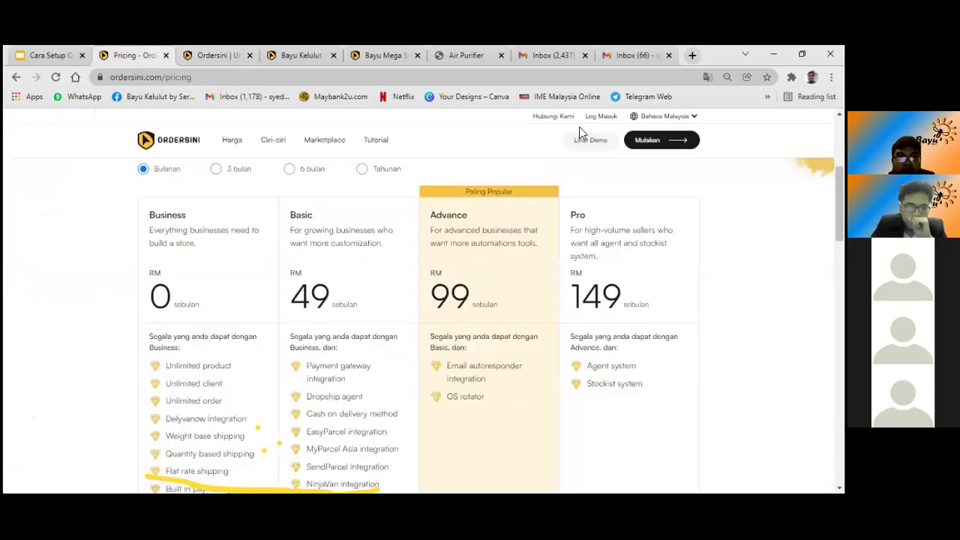
pyautogui.click(604, 118)
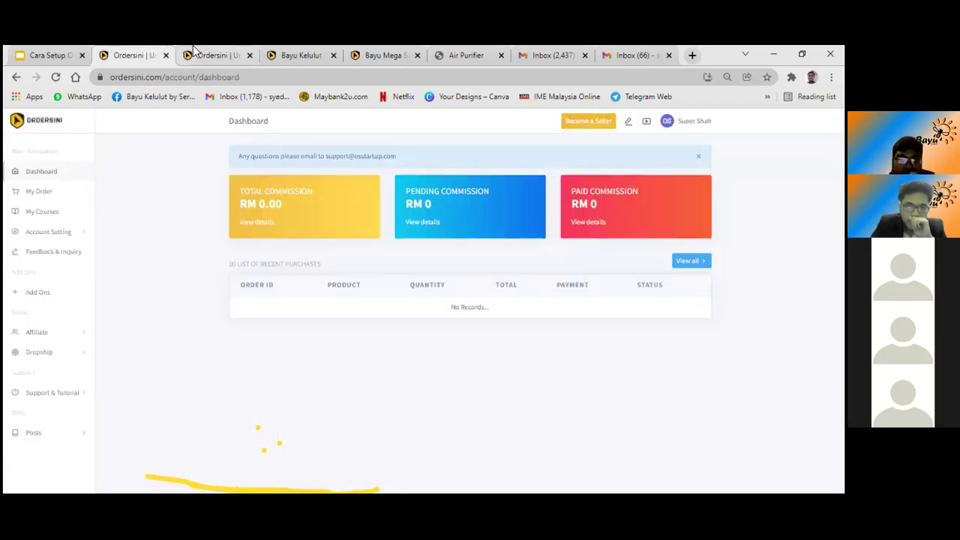
pyautogui.click(214, 54)
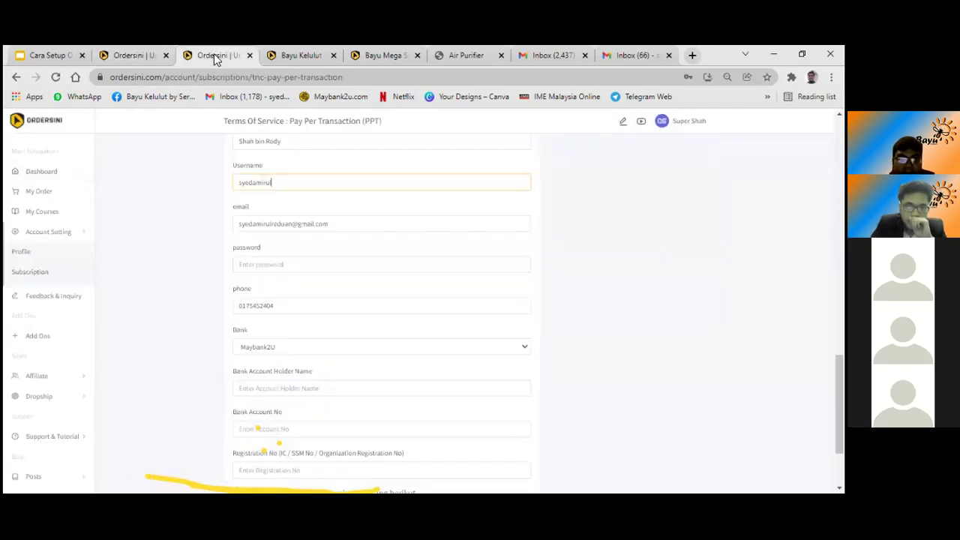
# - Enter the account password in the OSIPAY form
pyautogui.click(264, 267)
pyautogui.click(193, 262)
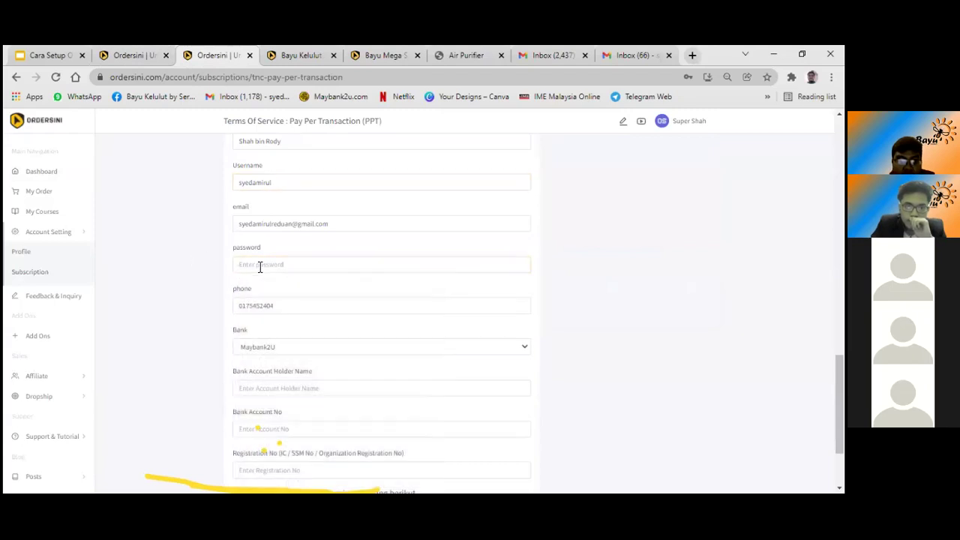
pyautogui.click(264, 267)
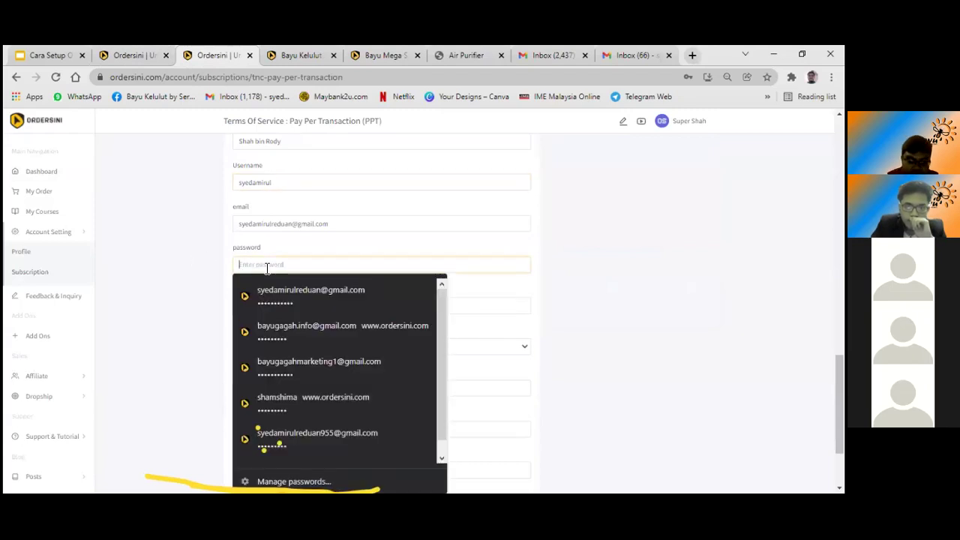
pyautogui.write('•••••••••')
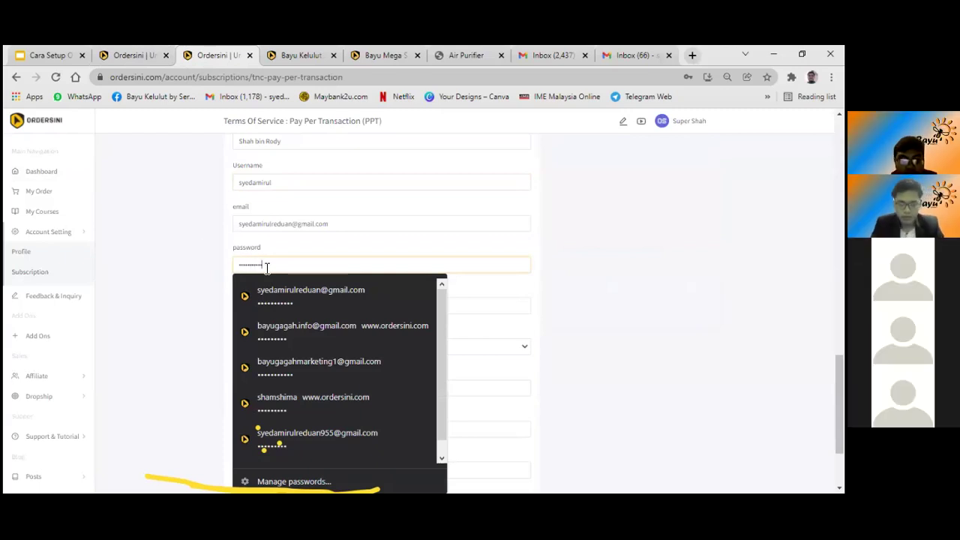
pyautogui.click(221, 285)
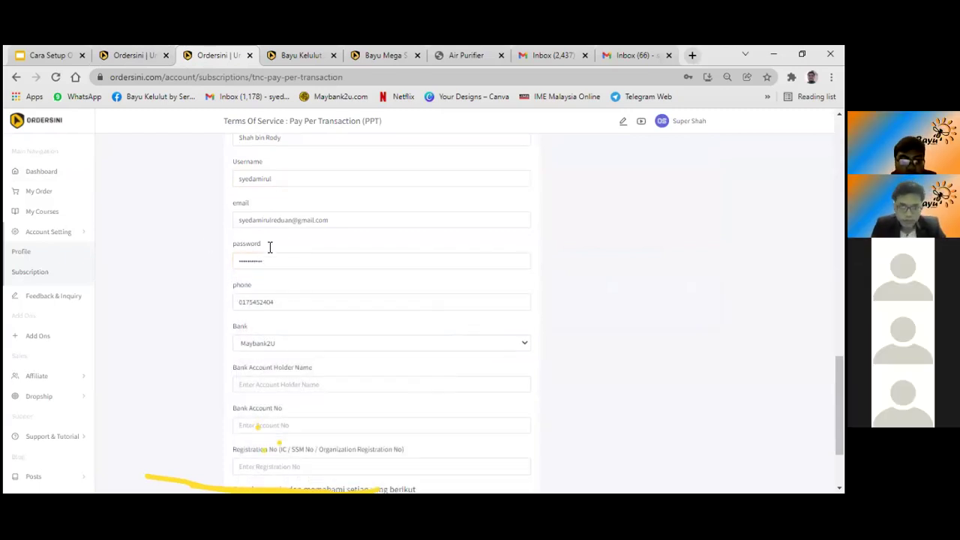
pyautogui.scroll(-1, 270, 248)
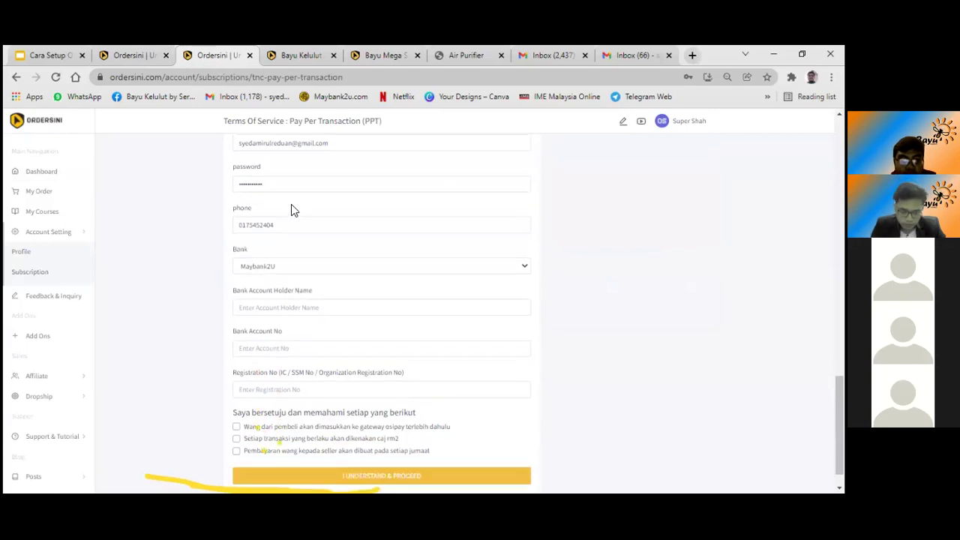
pyautogui.scroll(-1, 291, 212)
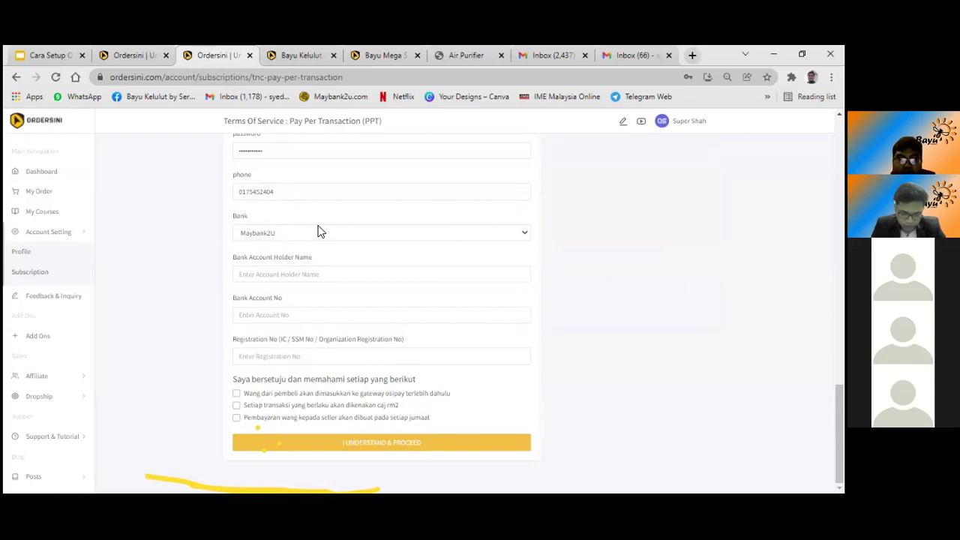
# - Move the bank account number typed into Holder Name over to the Bank Account No field
pyautogui.click(279, 265)
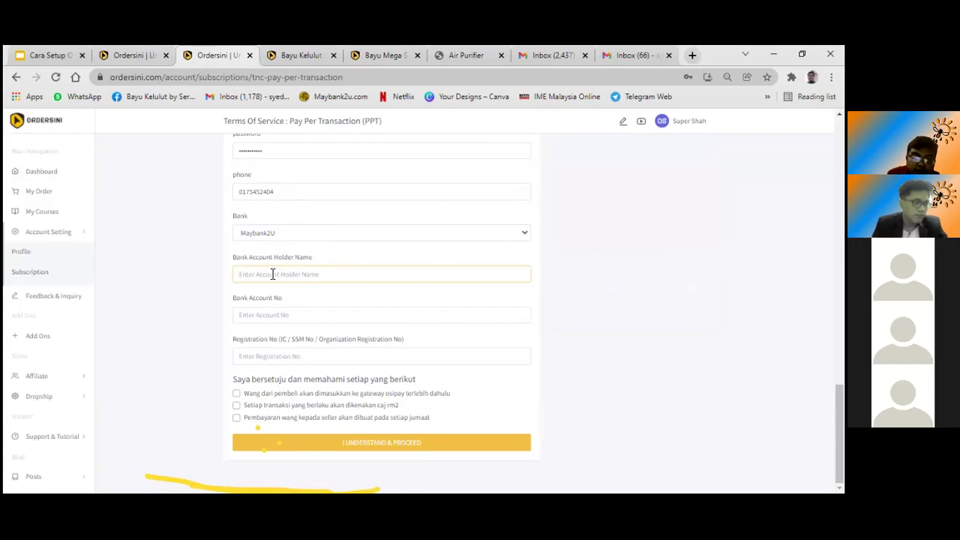
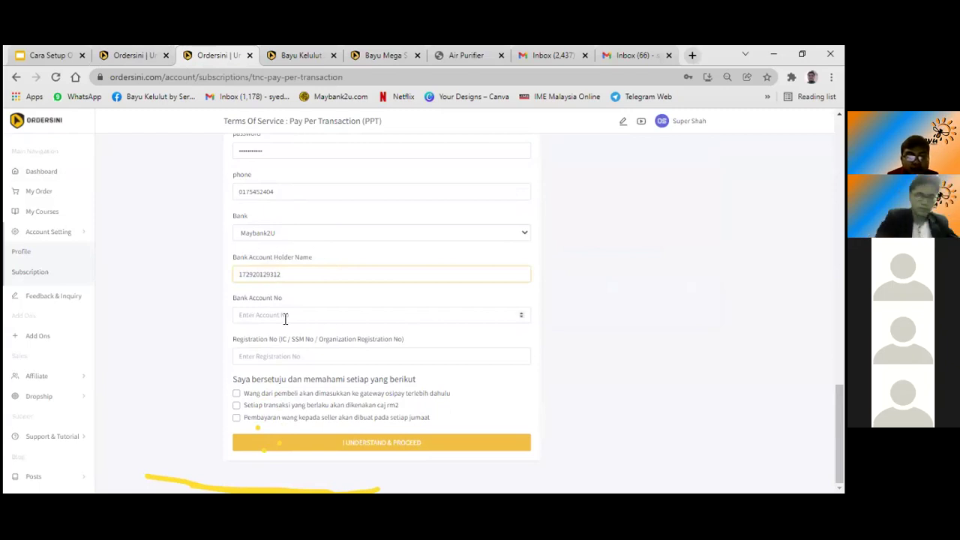
pyautogui.click(285, 318)
pyautogui.moveTo(293, 274); pyautogui.dragTo(208, 276)
pyautogui.hotkey('ctrl', 'c')
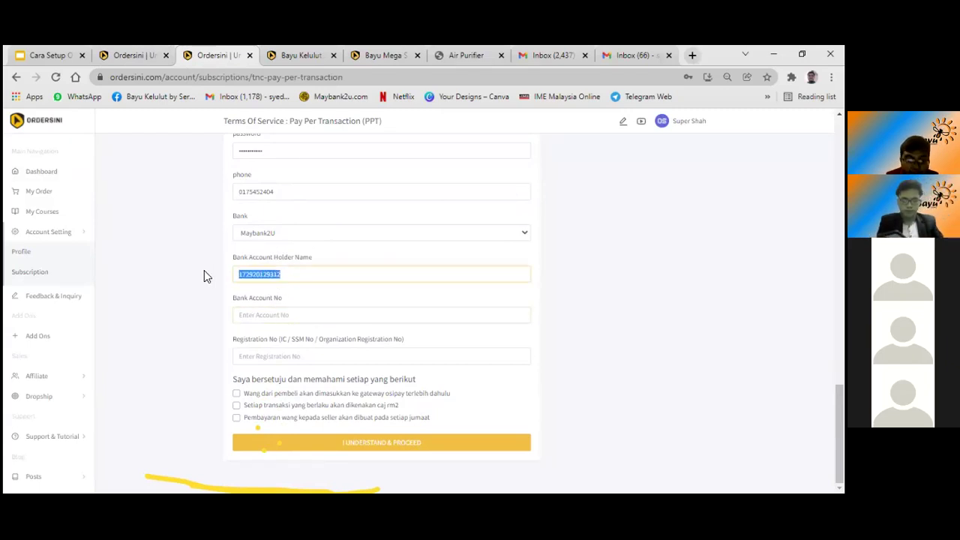
pyautogui.press('BackSpace')
pyautogui.click(307, 316)
pyautogui.hotkey('ctrl', 'v')
pyautogui.click(284, 276)
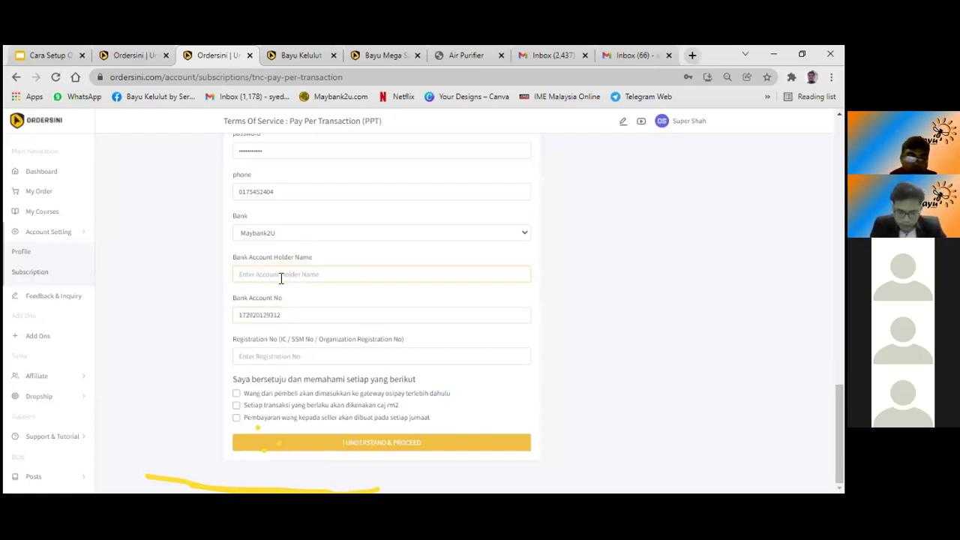
pyautogui.scroll(4, 282, 278)
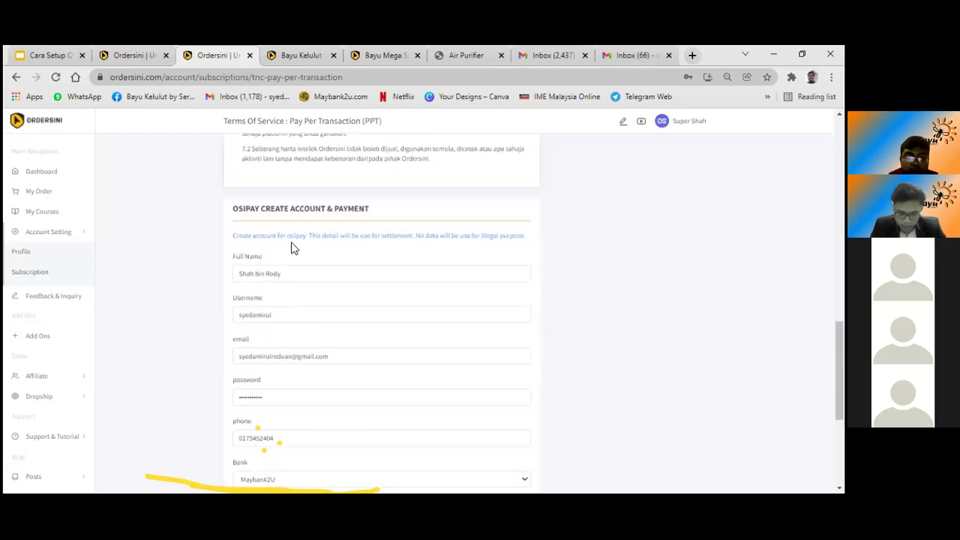
# - Paste the owner's full name into the Account Holder Name field
pyautogui.moveTo(291, 273); pyautogui.dragTo(233, 277)
pyautogui.hotkey('ctrl', 'c')
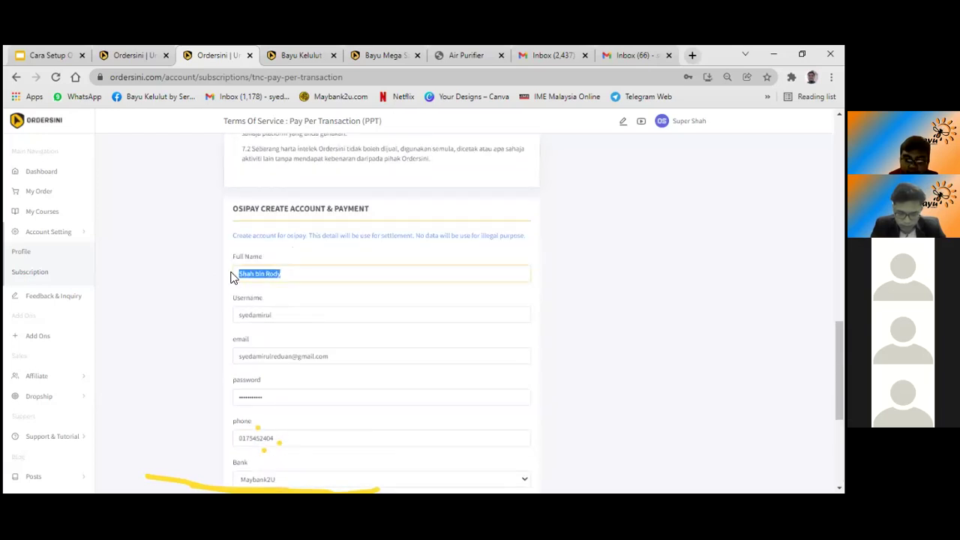
pyautogui.scroll(-3, 232, 278)
pyautogui.click(266, 277)
pyautogui.hotkey('ctrl', 'v')
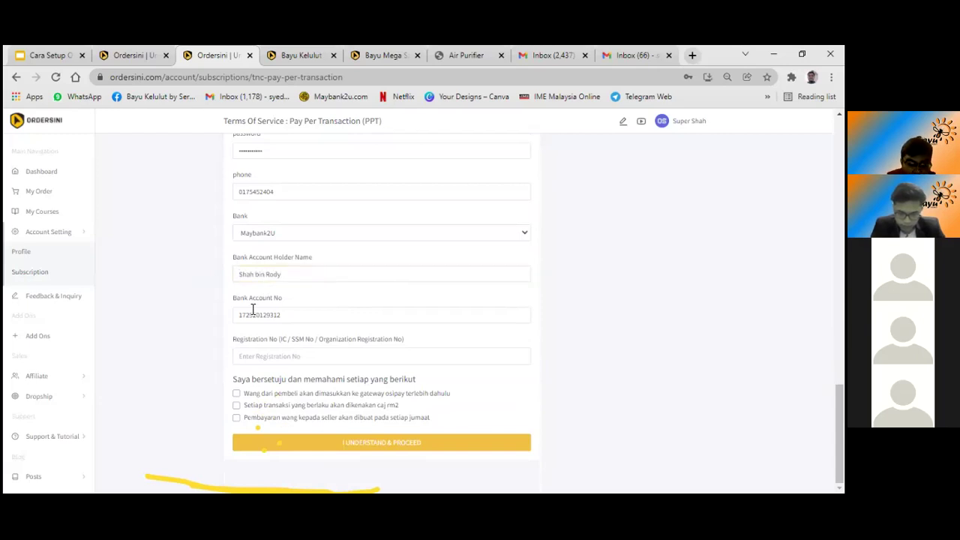
# - Enter the owner's IC/SSM number in the Registration No field
pyautogui.click(259, 357)
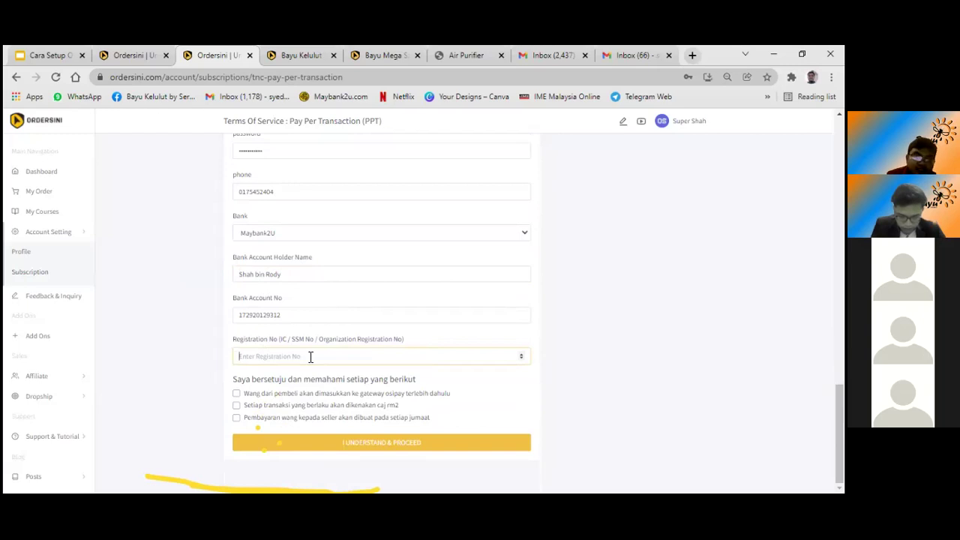
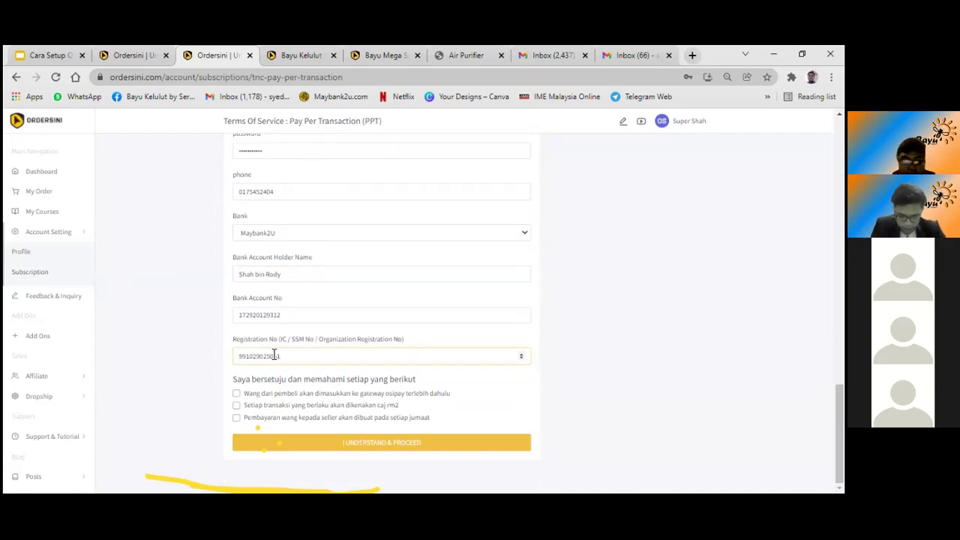
pyautogui.scroll(2, 370, 339)
pyautogui.scroll(-2, 369, 339)
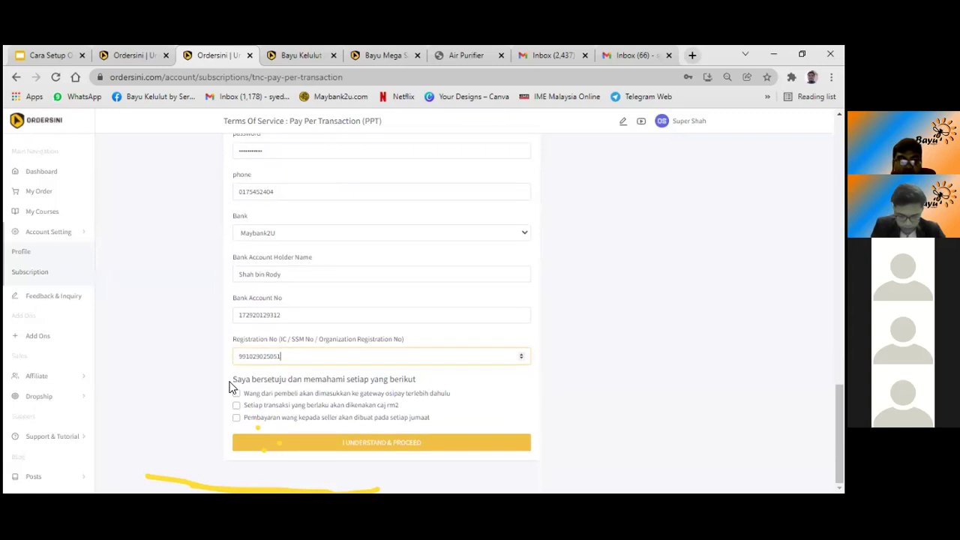
pyautogui.scroll(2, 423, 303)
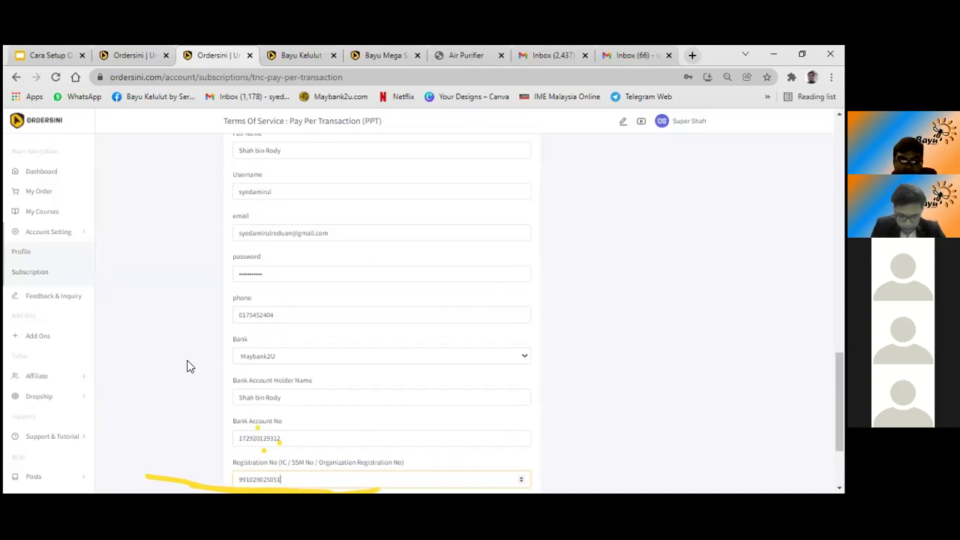
pyautogui.scroll(-2, 218, 375)
pyautogui.moveTo(235, 380); pyautogui.dragTo(418, 377)
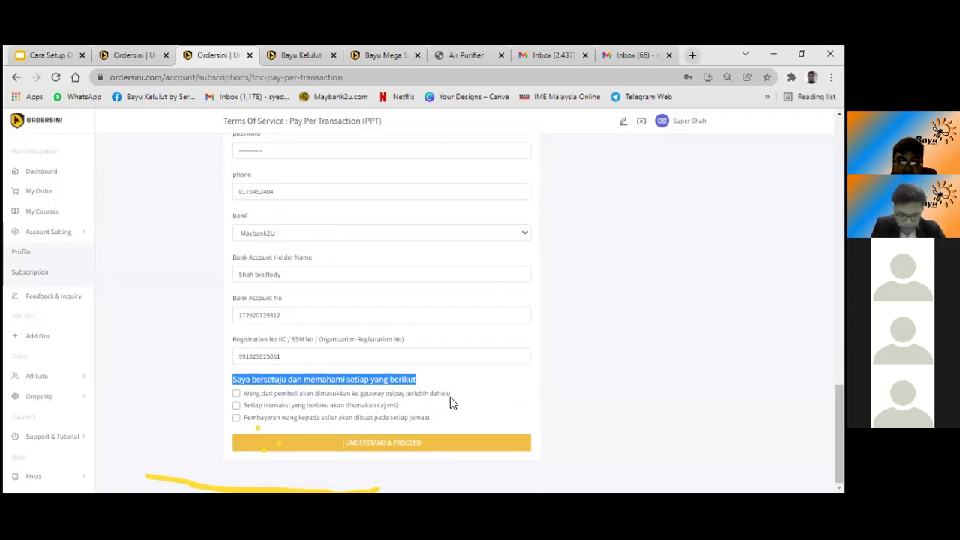
# - Tick all three OSIPAY agreements, including the Friday seller-payment term, and proceed
pyautogui.click(247, 393)
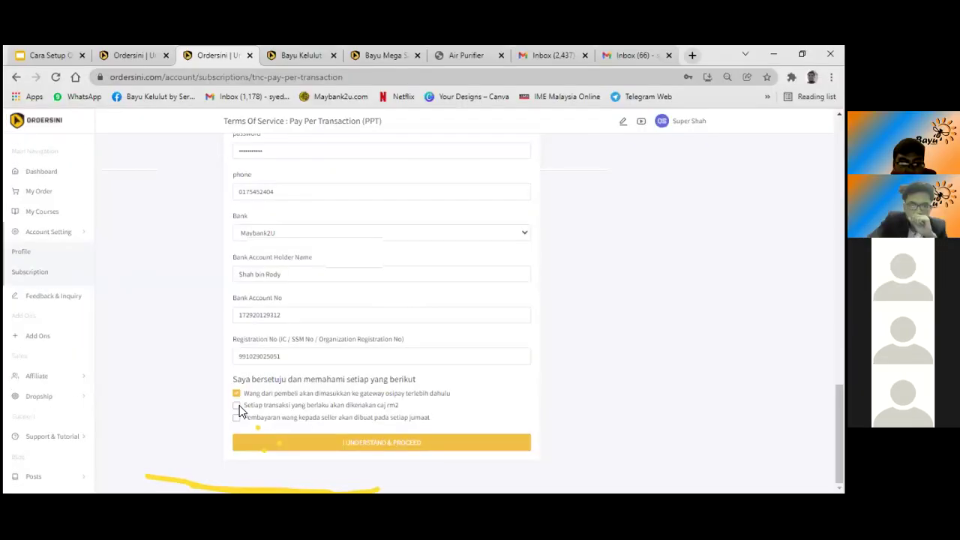
pyautogui.click(237, 406)
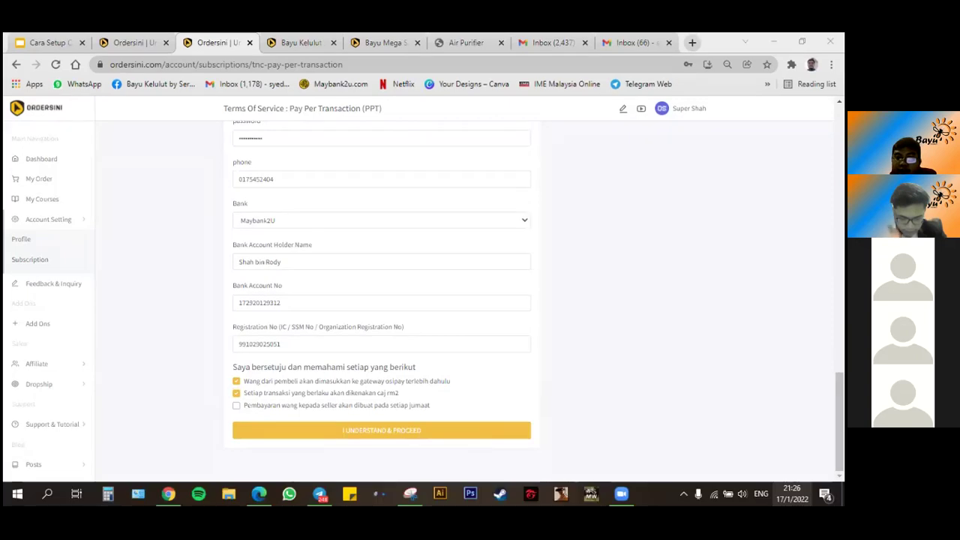
pyautogui.click(791, 493)
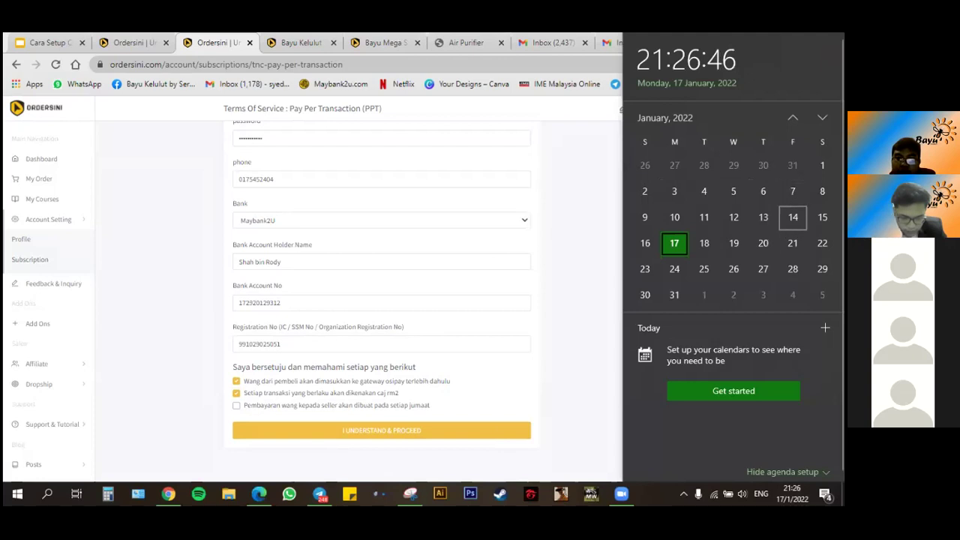
pyautogui.click(572, 223)
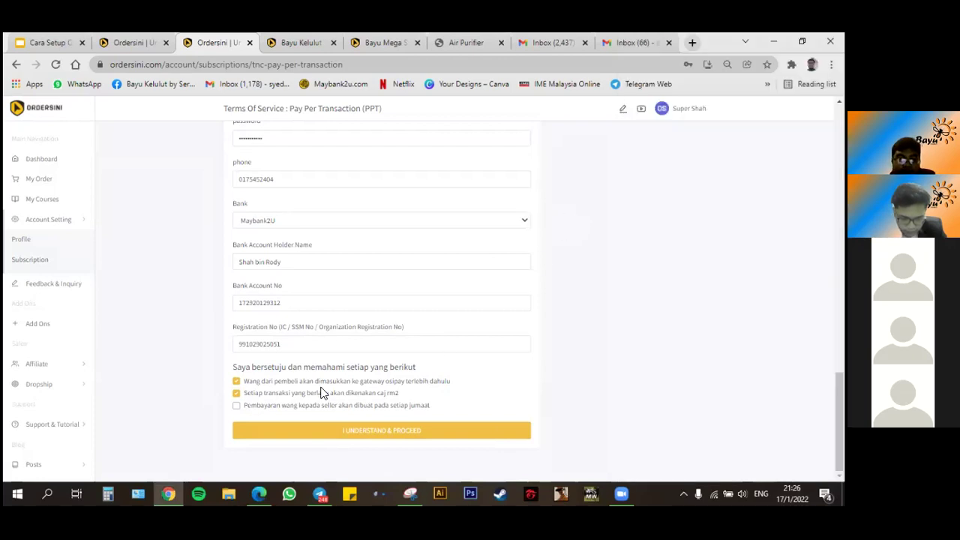
pyautogui.click(236, 406)
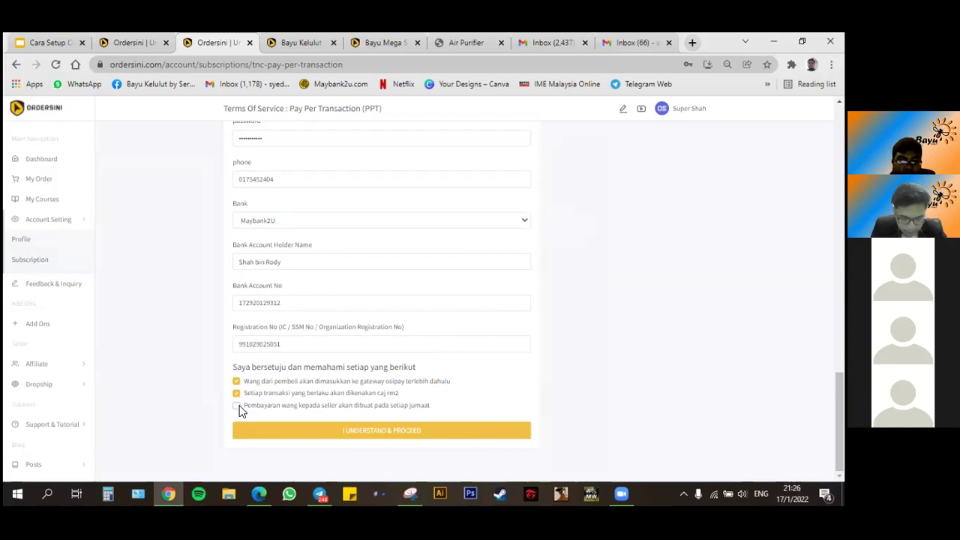
pyautogui.click(370, 434)
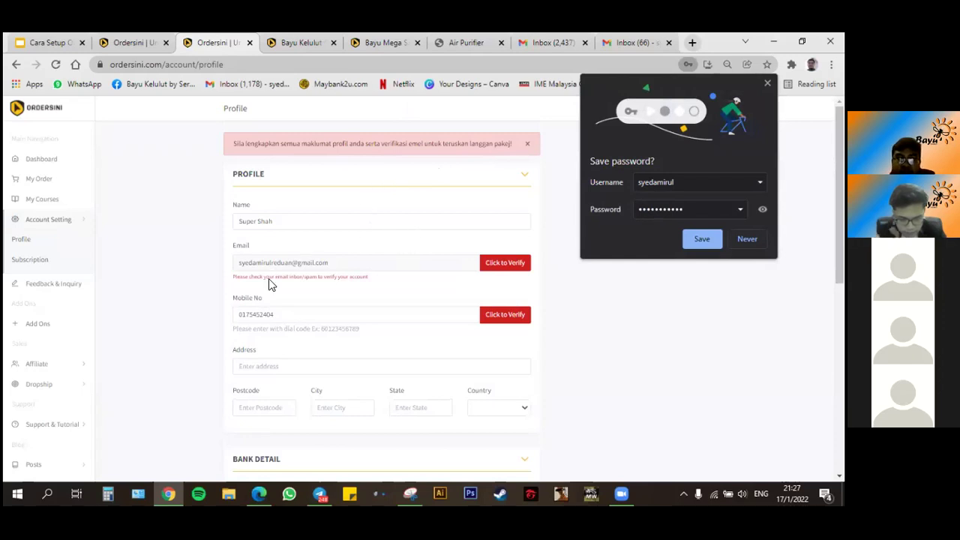
# - Send the email verification code from the profile page, then go to the Gmail inbox
pyautogui.click(498, 263)
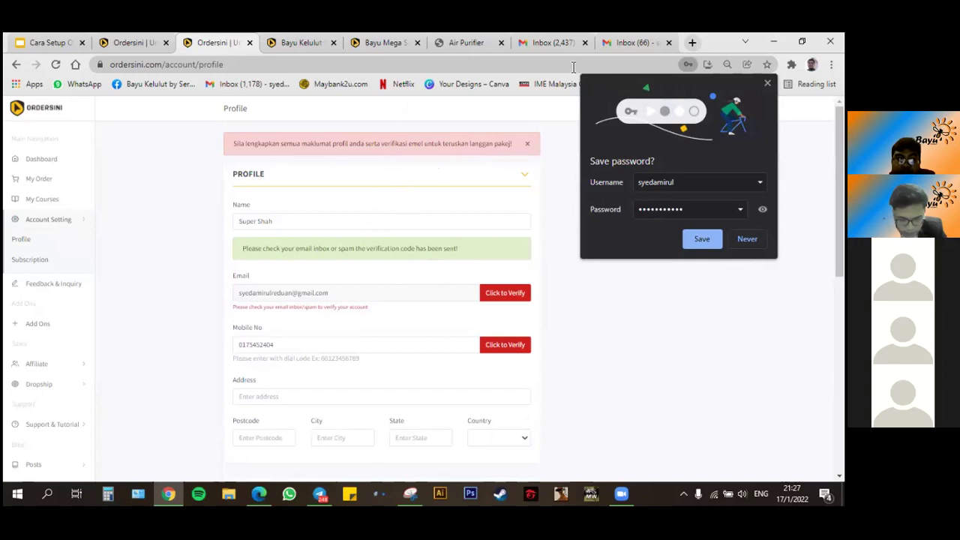
pyautogui.click(551, 42)
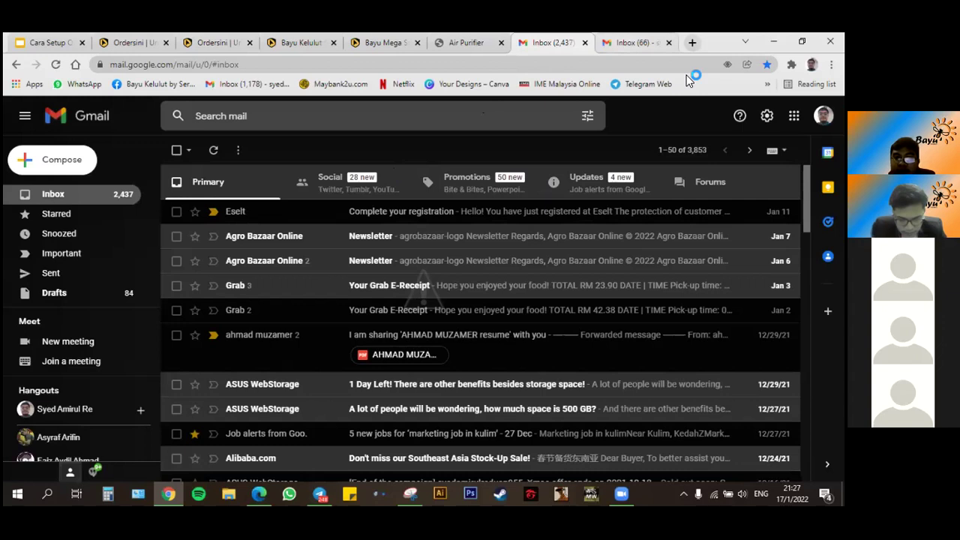
# - Open the OrderSini Email Verification mail under Updates in the other Gmail account and verify the address
pyautogui.hotkey('ctrl', 'Tab')
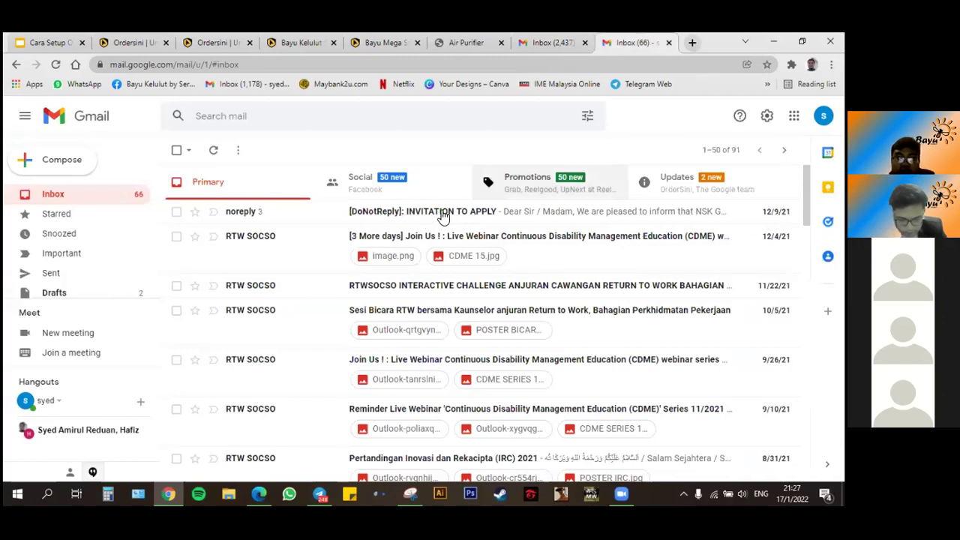
pyautogui.press('`')
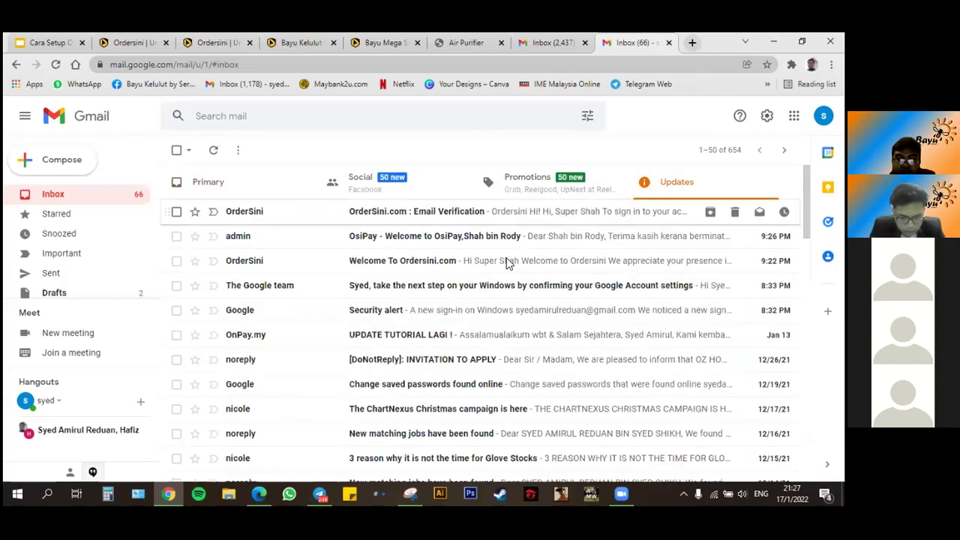
pyautogui.press('Return')
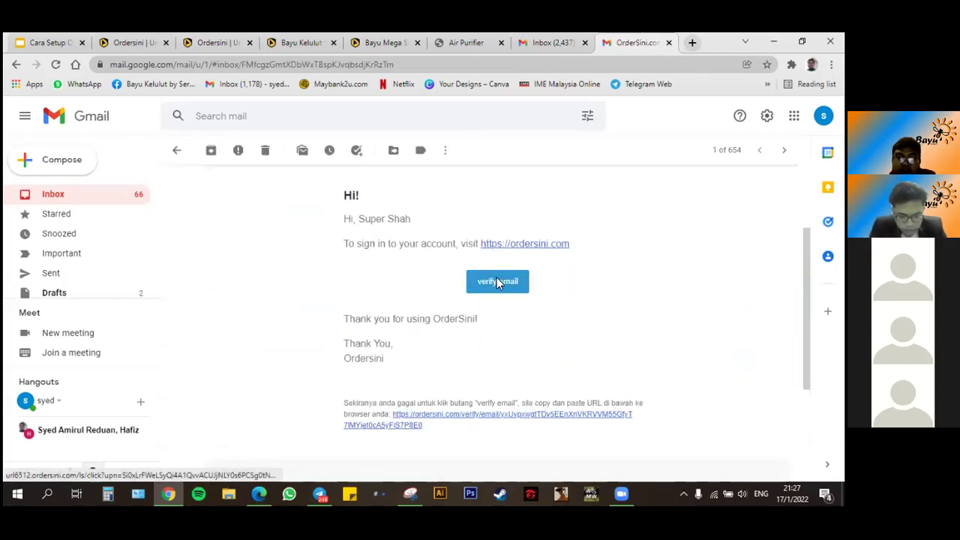
pyautogui.click(494, 273)
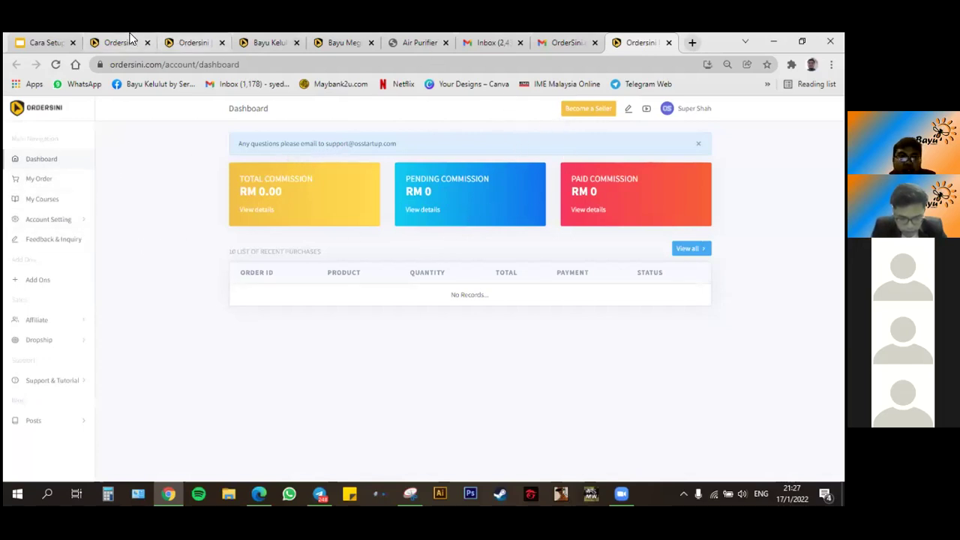
# - Reload the Ordersini profile so the email shows as Verified
pyautogui.click(190, 35)
pyautogui.rightClick(174, 147)
pyautogui.click(201, 180)
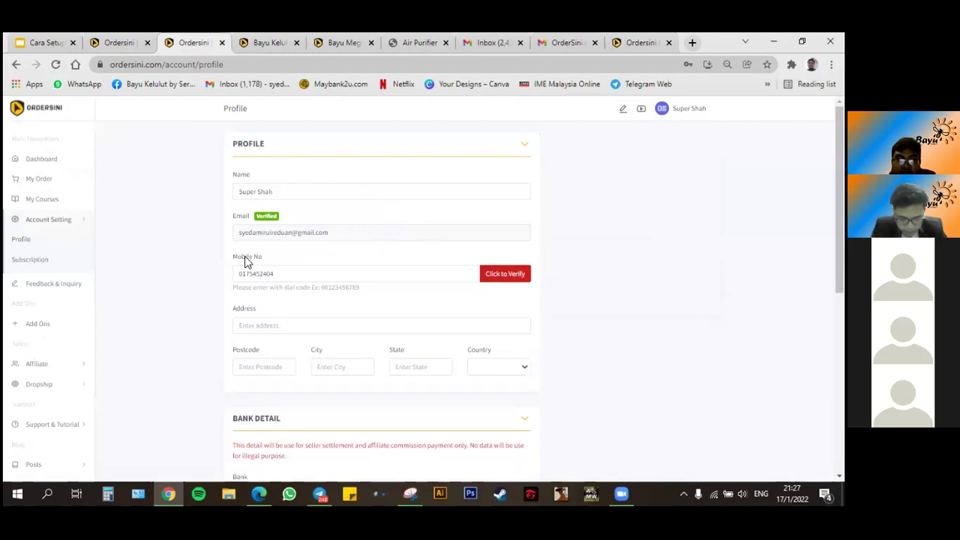
# - Request a verification code for the mobile number and look over the profile
pyautogui.click(508, 274)
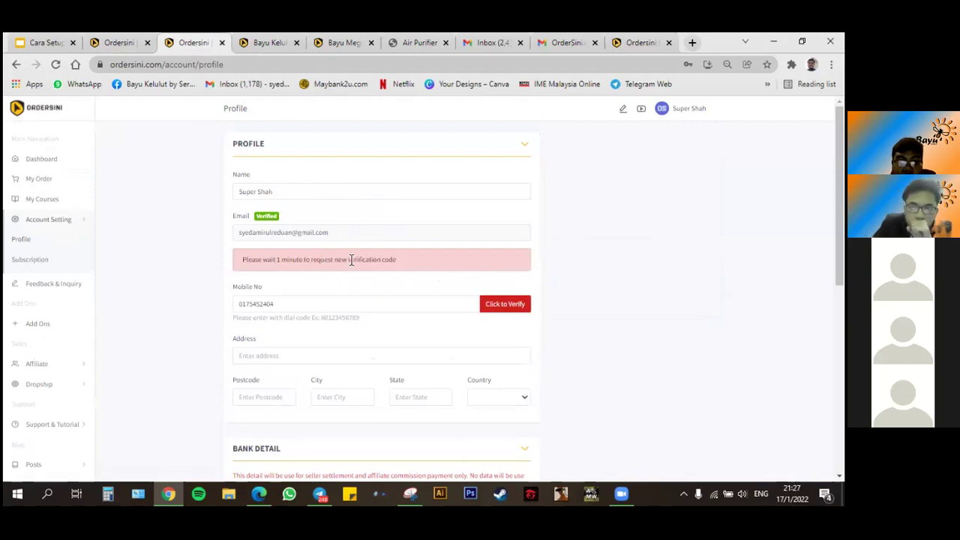
pyautogui.scroll(-1, 365, 274)
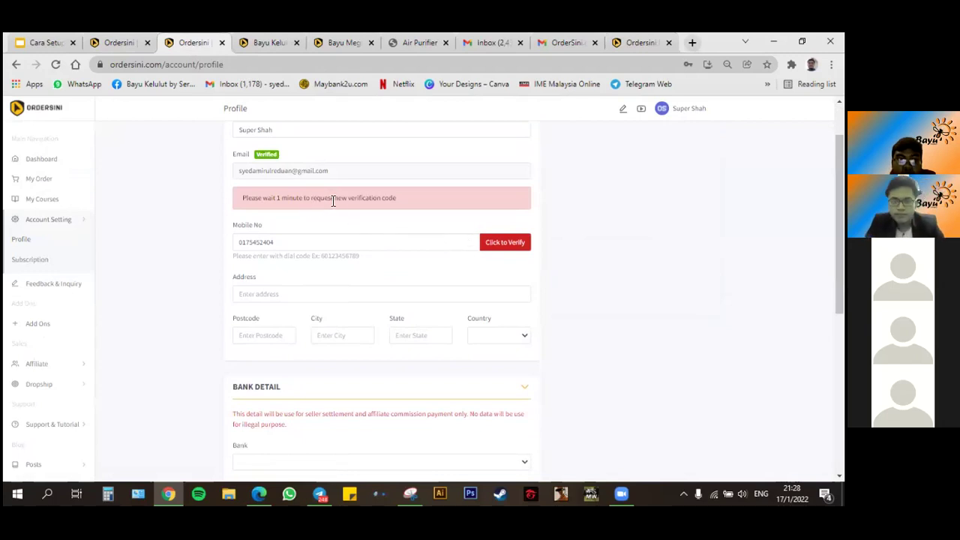
pyautogui.scroll(-1, 405, 201)
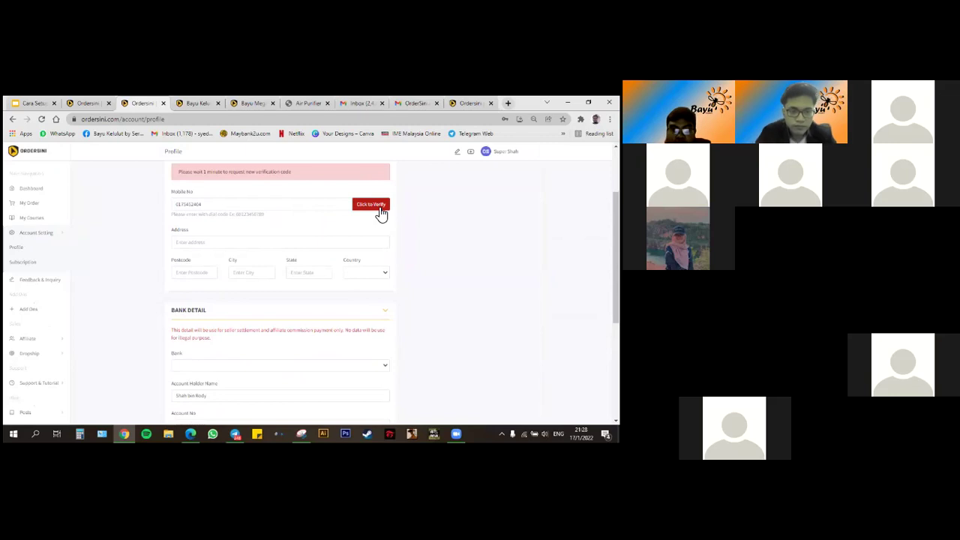
pyautogui.scroll(1, 290, 197)
pyautogui.scroll(-4, 320, 195)
pyautogui.scroll(-1, 266, 208)
pyautogui.scroll(2, 270, 210)
pyautogui.scroll(2, 263, 205)
pyautogui.scroll(-4, 279, 210)
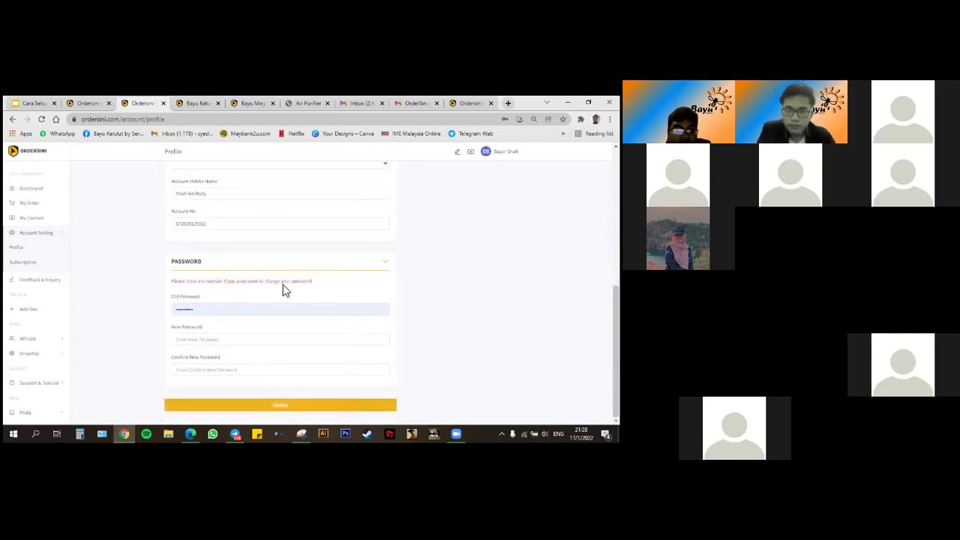
pyautogui.scroll(2, 258, 268)
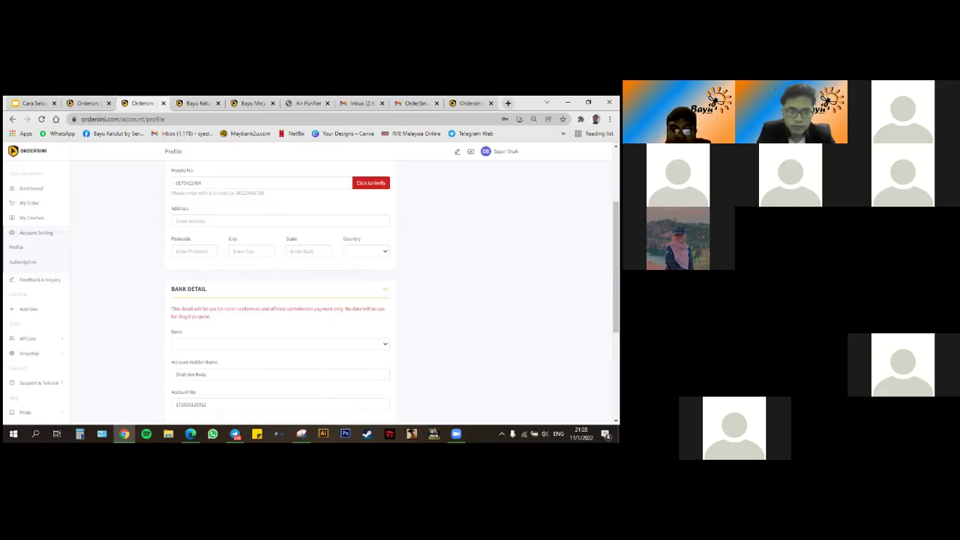
pyautogui.scroll(3, 340, 133)
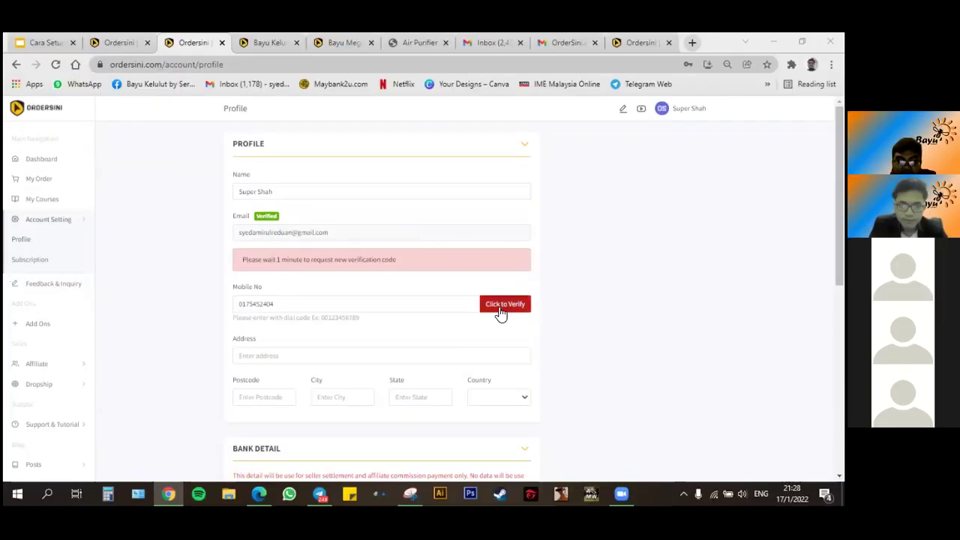
# - Resend the phone verification code and verify the mobile number with the received OTP
pyautogui.click(507, 312)
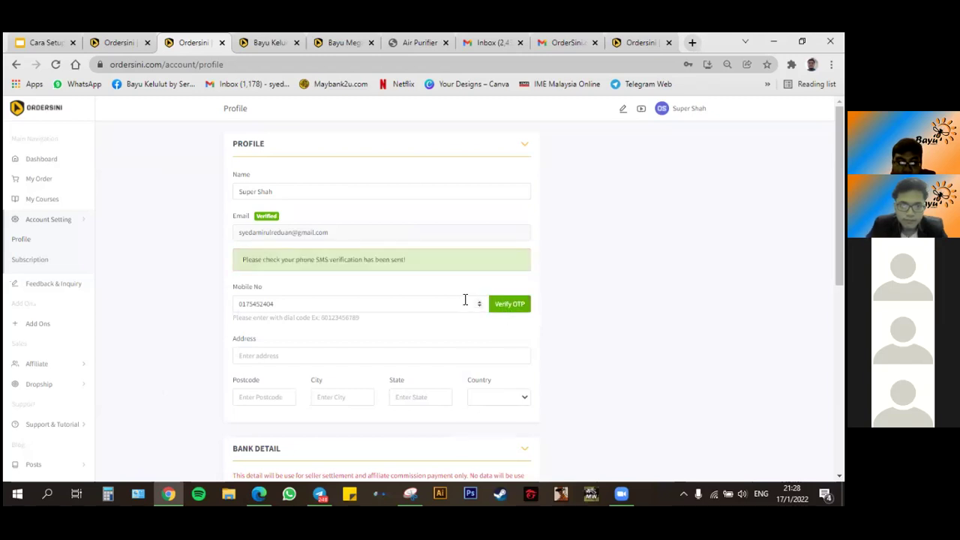
pyautogui.click(511, 305)
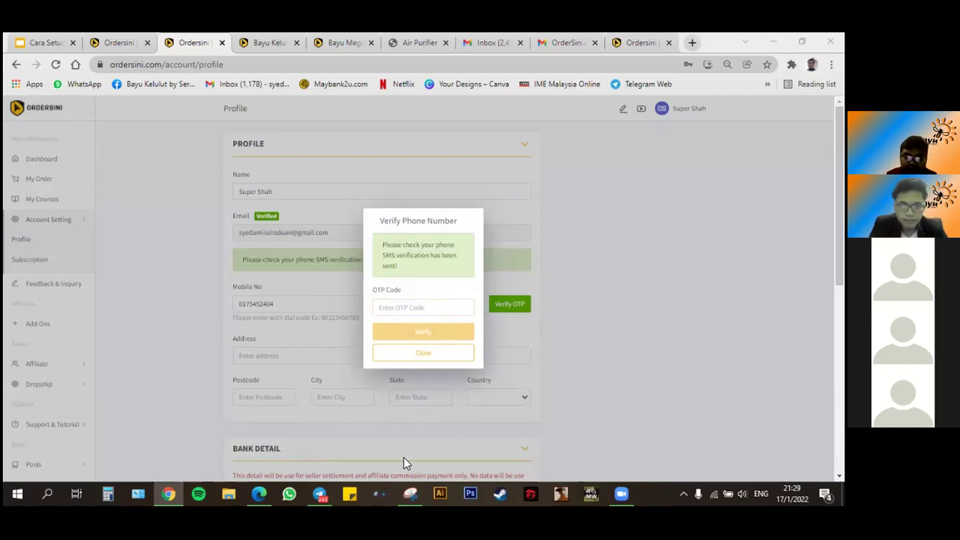
pyautogui.click(401, 314)
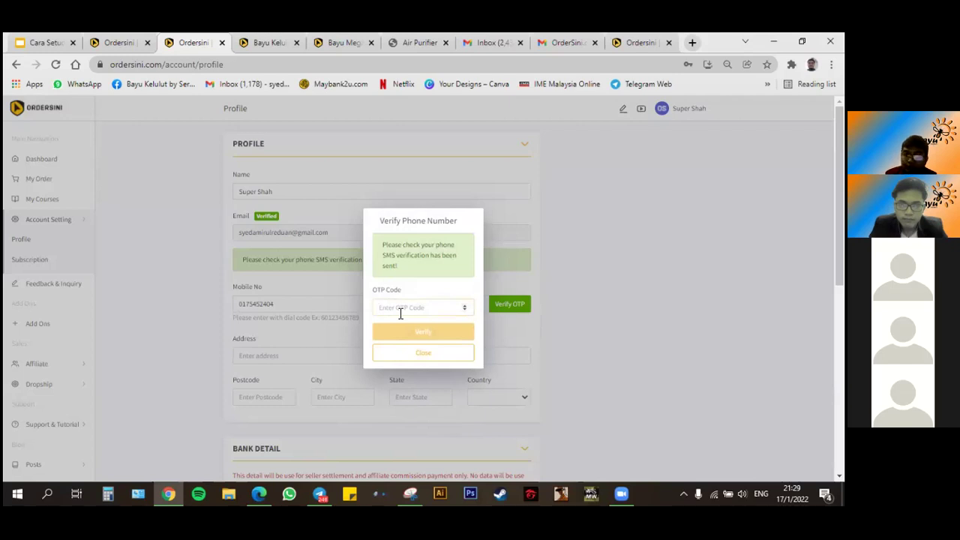
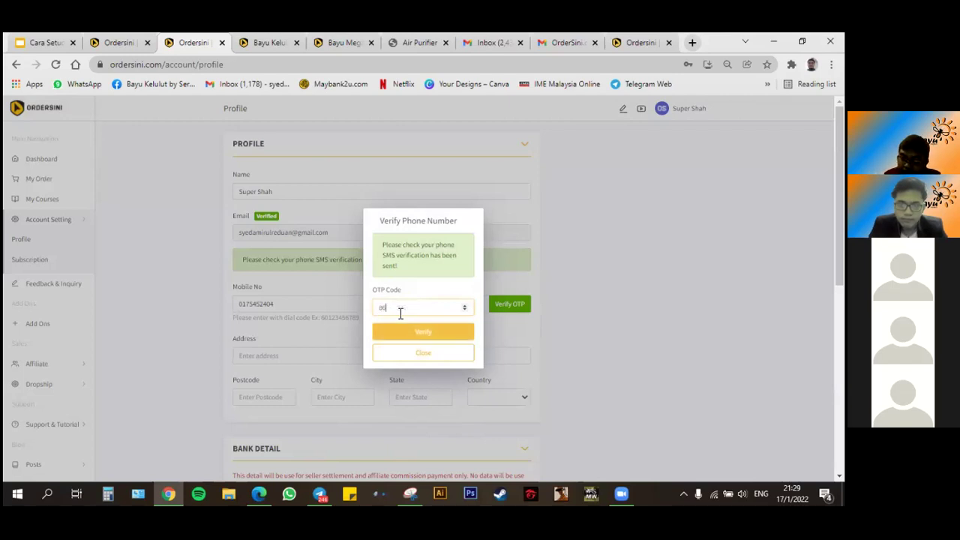
pyautogui.click(427, 335)
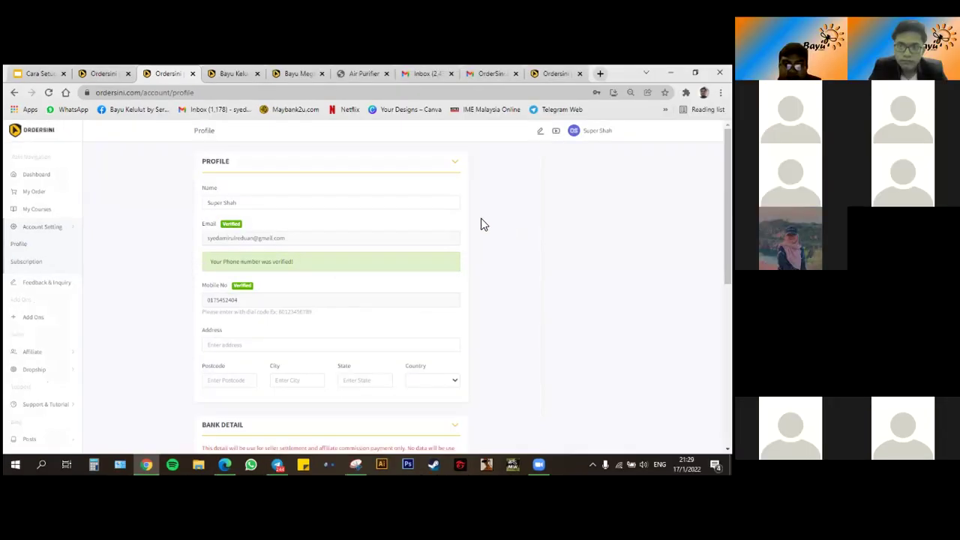
# - Try to update the profile, triggering required-field errors for the blank address fields
pyautogui.scroll(-1, 450, 221)
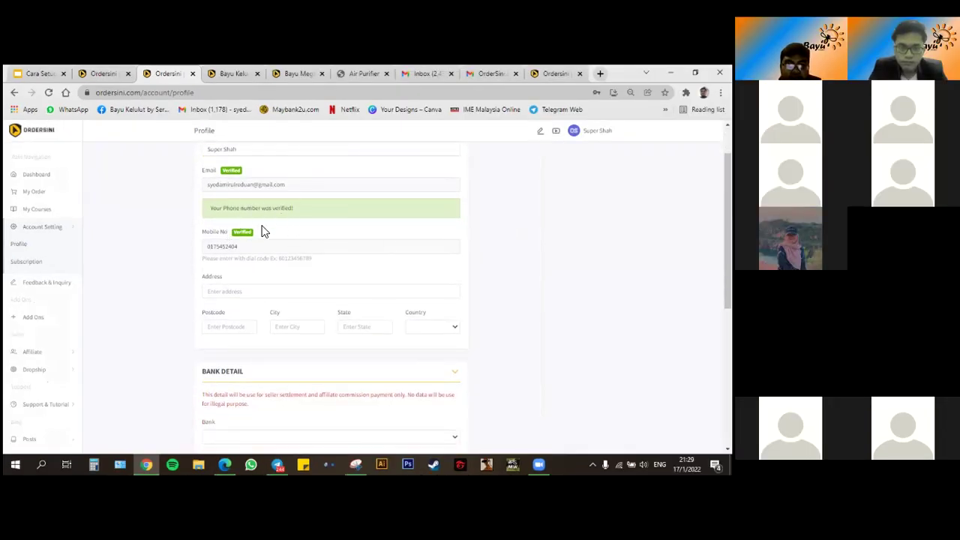
pyautogui.scroll(1, 270, 230)
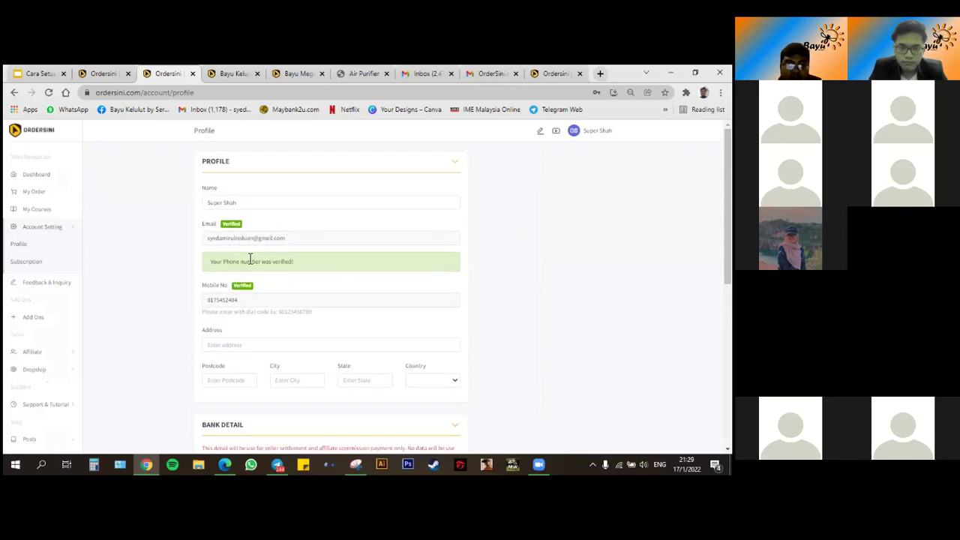
pyautogui.scroll(-6, 256, 255)
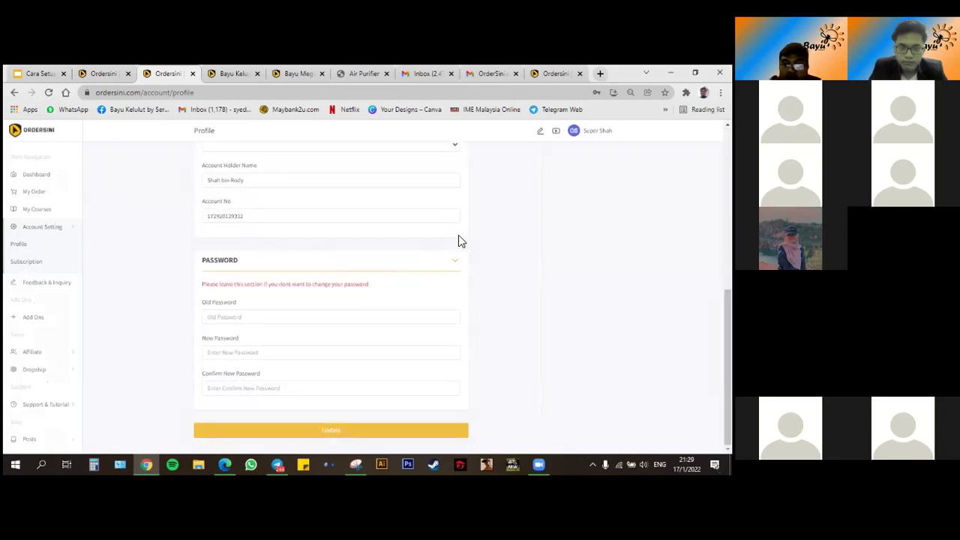
pyautogui.click(331, 430)
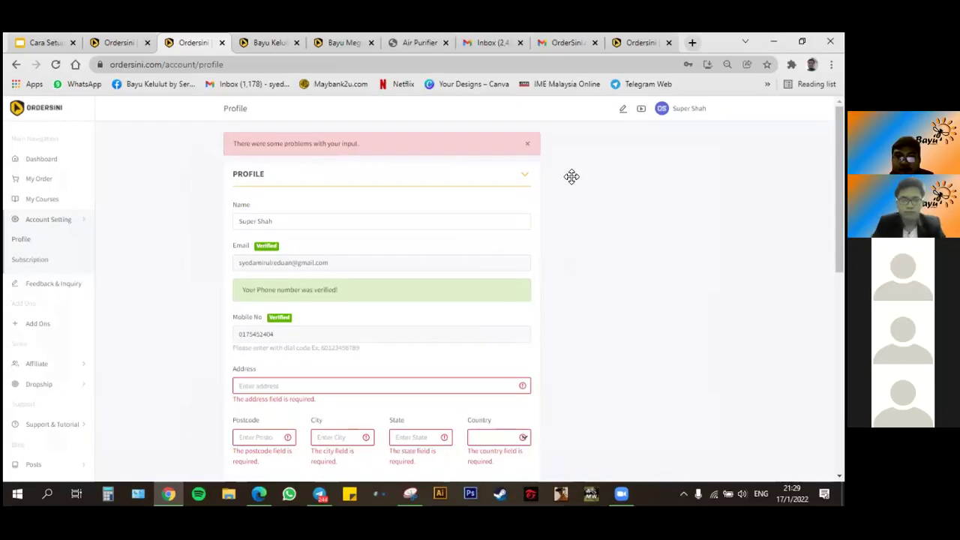
# - Reload the profile page to clear the errors, then return to the Dashboard
pyautogui.click(55, 65)
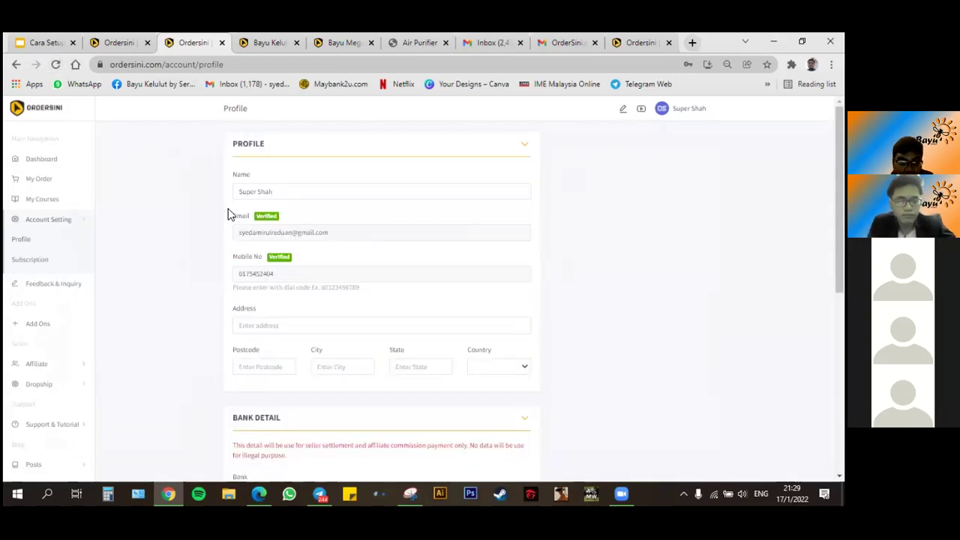
pyautogui.scroll(-5, 315, 215)
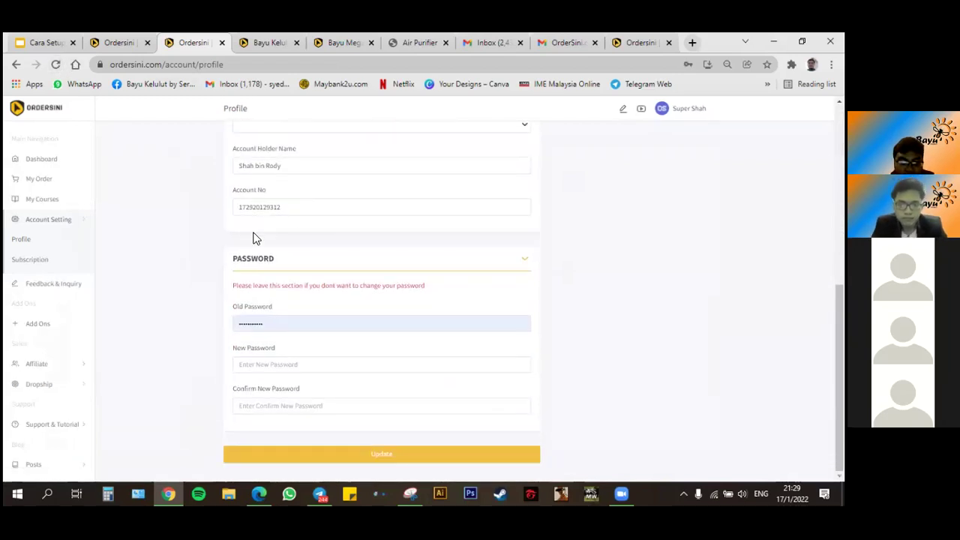
pyautogui.scroll(3, 208, 275)
pyautogui.scroll(1, 209, 276)
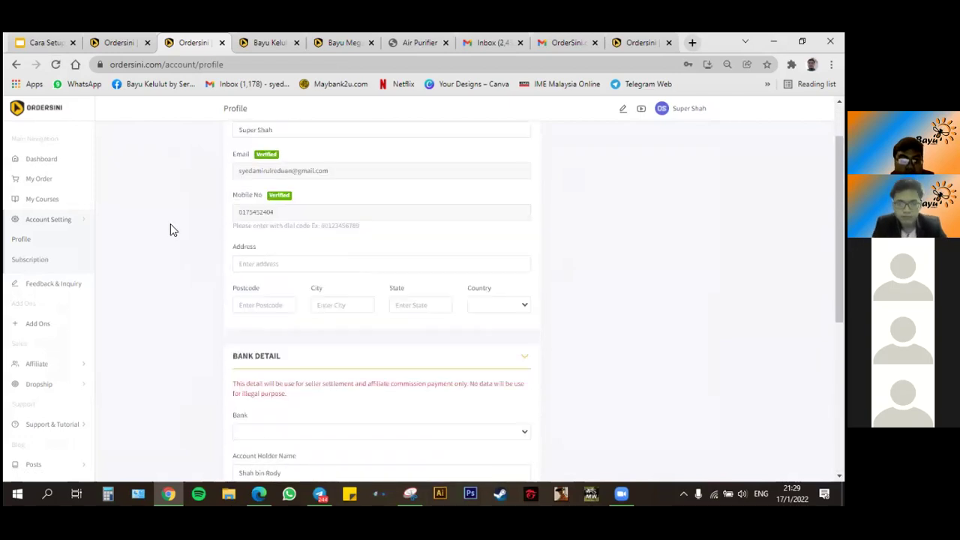
pyautogui.scroll(1, 70, 163)
pyautogui.click(51, 162)
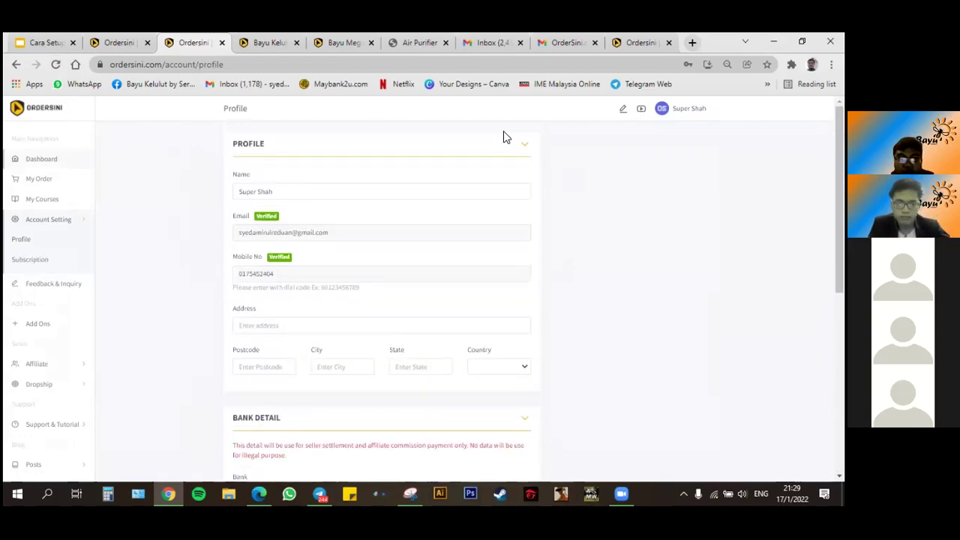
# - Subscribe to a seller package via Become a Seller and read the Pay Per Transaction terms
pyautogui.click(582, 108)
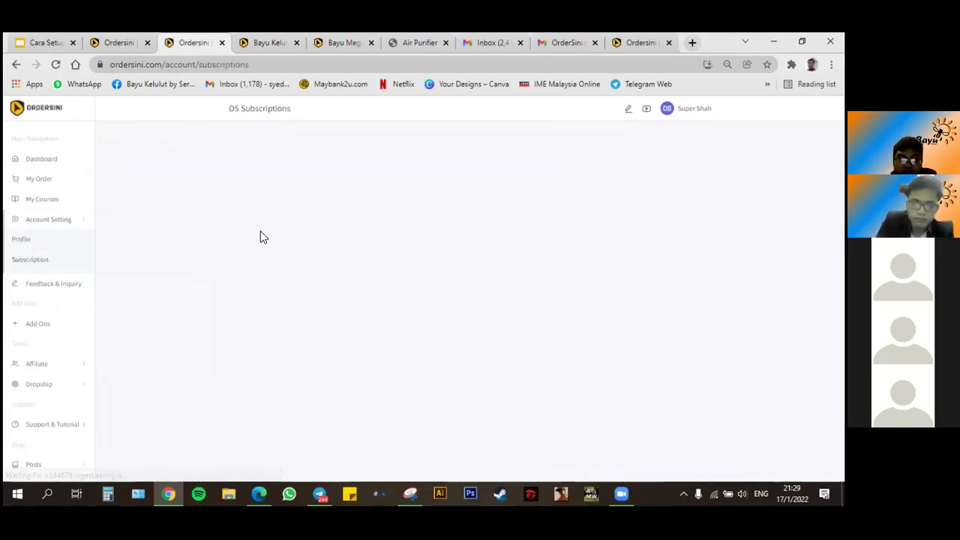
pyautogui.scroll(-1, 343, 279)
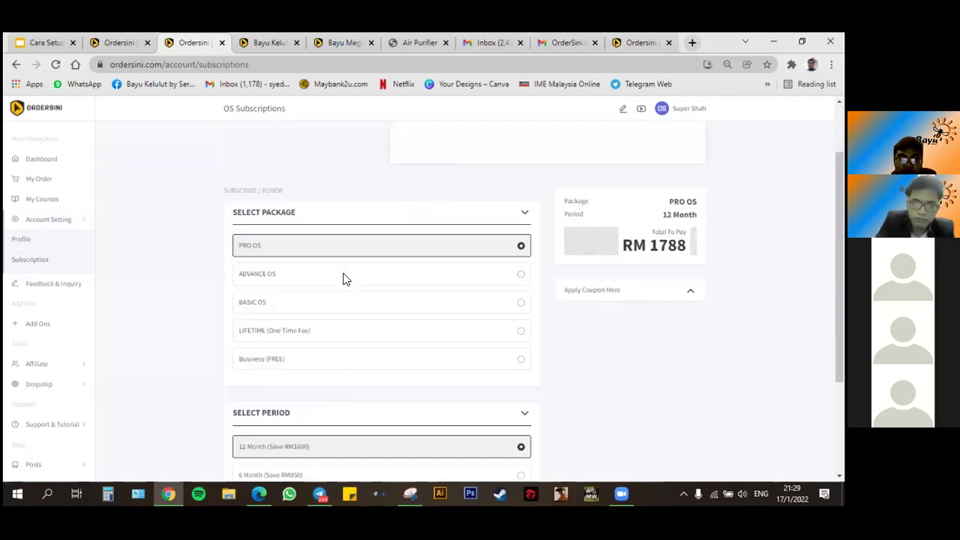
pyautogui.scroll(-2, 540, 364)
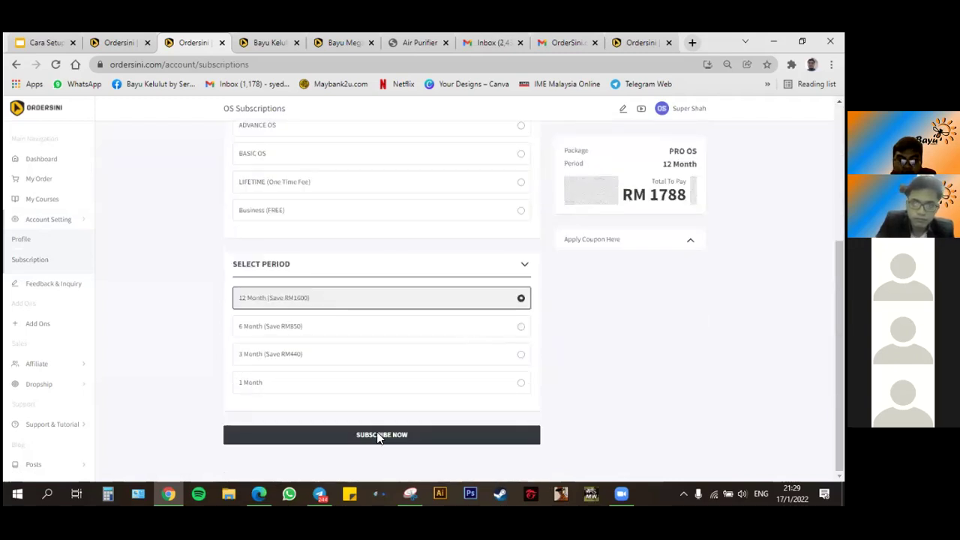
pyautogui.click(379, 437)
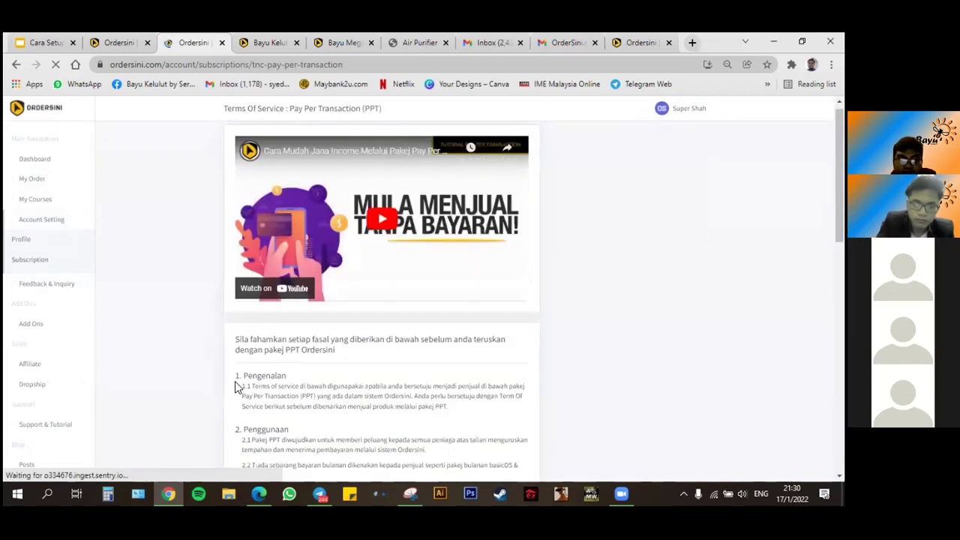
pyautogui.scroll(-2, 236, 384)
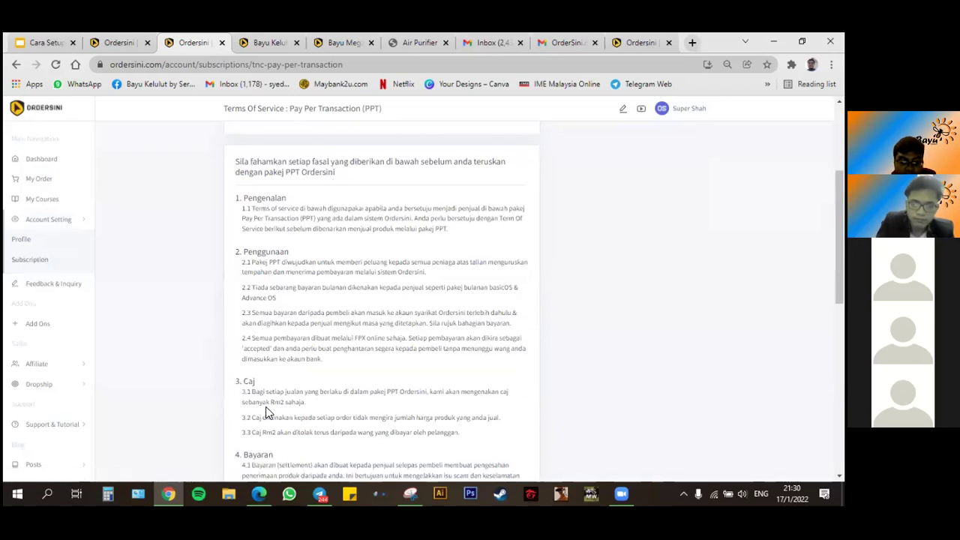
pyautogui.scroll(-2, 387, 437)
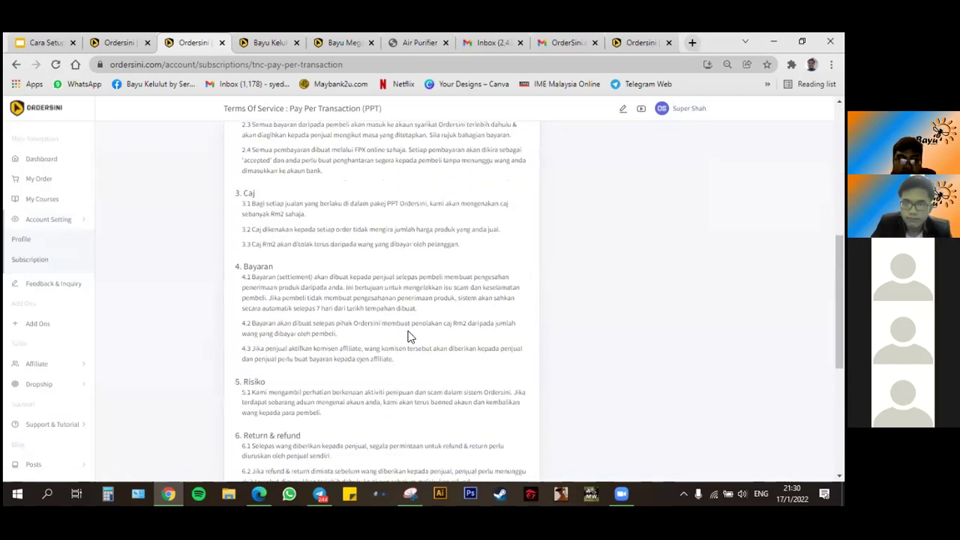
pyautogui.scroll(-4, 407, 315)
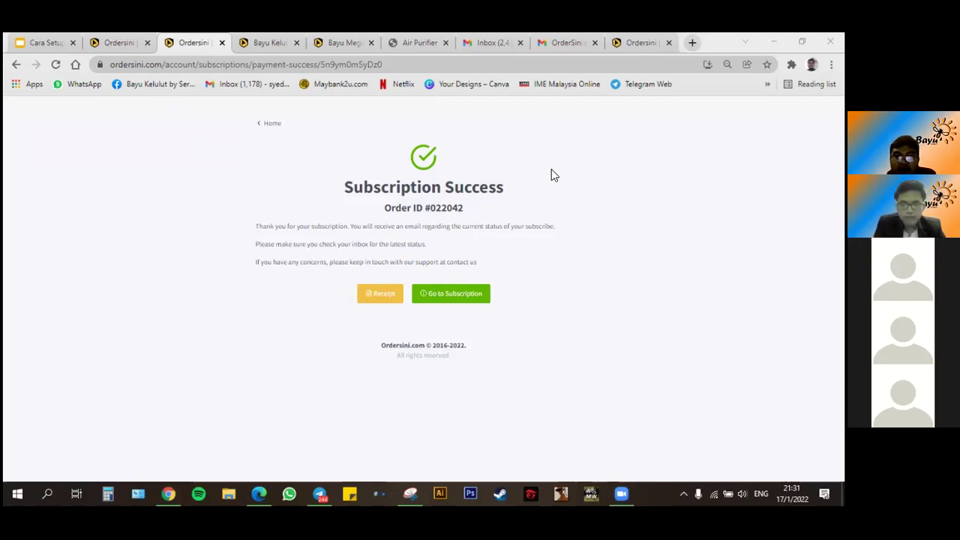
# - In the other Ordersini tab, open the seller packages and choose the free Business package
pyautogui.click(124, 42)
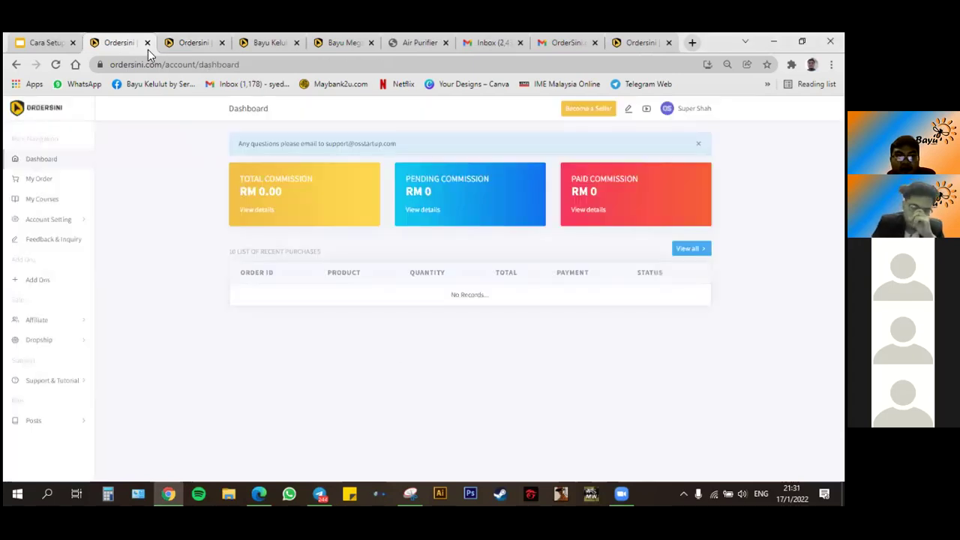
pyautogui.click(589, 115)
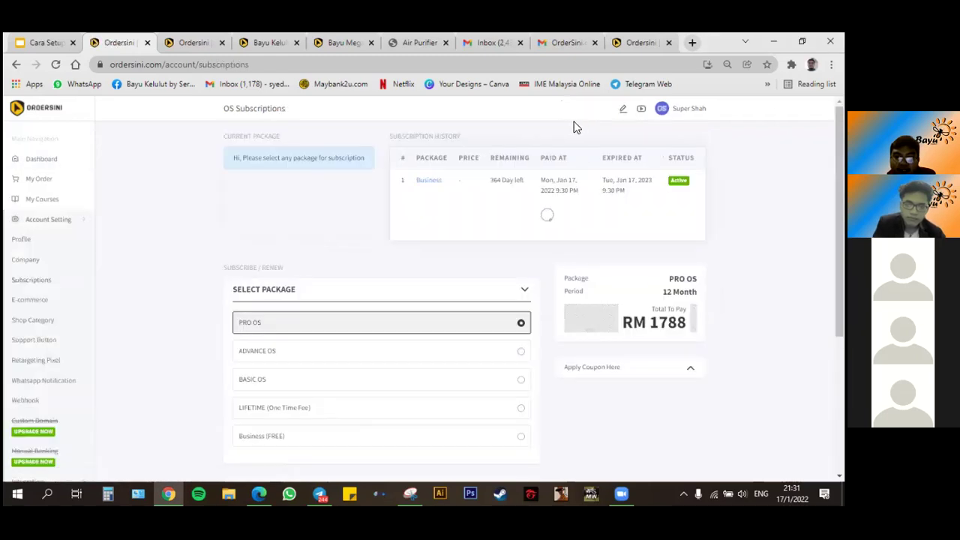
pyautogui.scroll(-3, 430, 260)
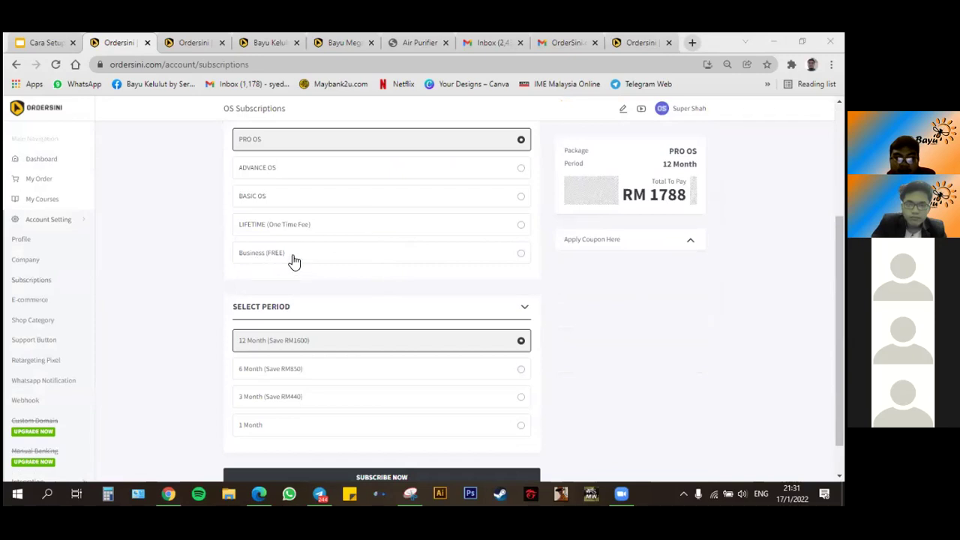
pyautogui.click(270, 260)
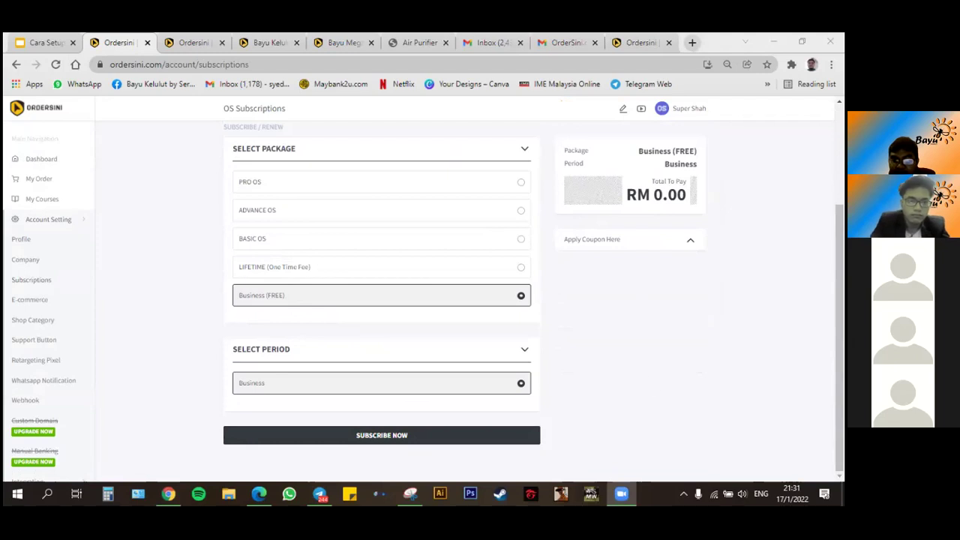
# - Review the subscription table showing 364 days left, reselect PRO OS, and open Company Info settings
pyautogui.scroll(3, 472, 251)
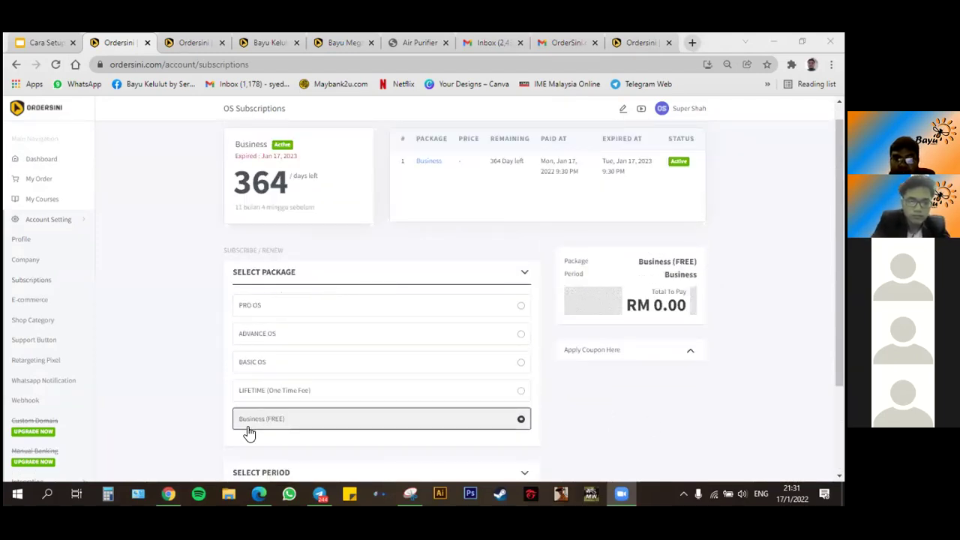
pyautogui.scroll(-1, 270, 405)
pyautogui.scroll(-1, 291, 373)
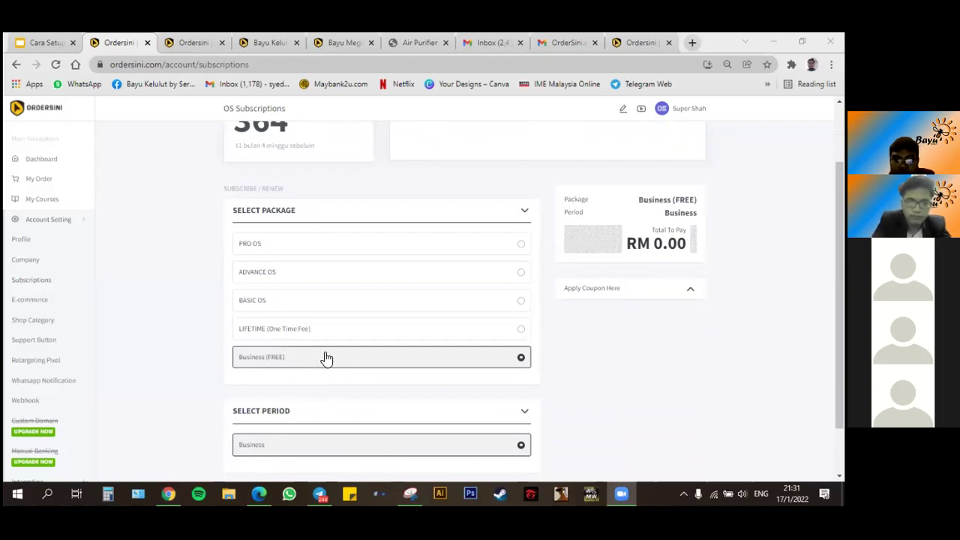
pyautogui.scroll(-1, 327, 359)
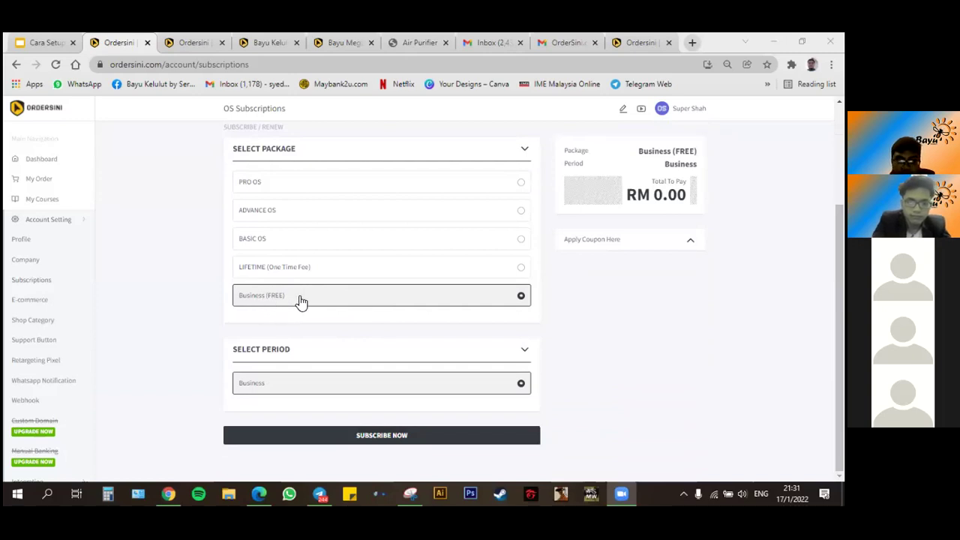
pyautogui.scroll(1, 579, 285)
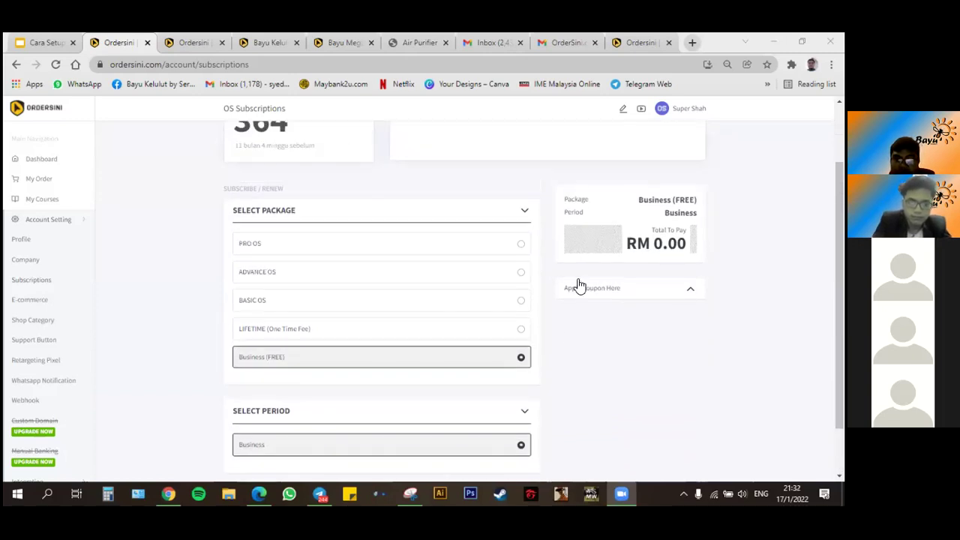
pyautogui.click(336, 252)
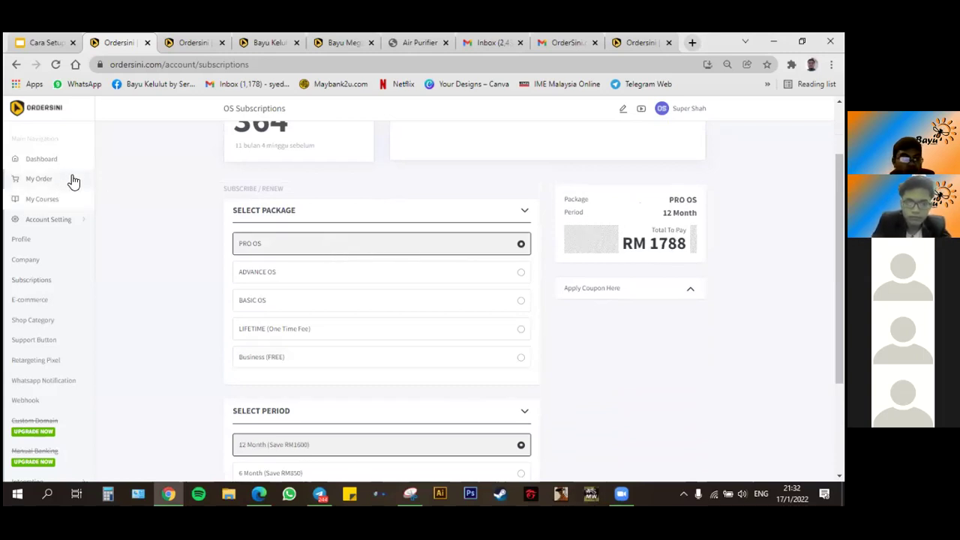
pyautogui.click(36, 159)
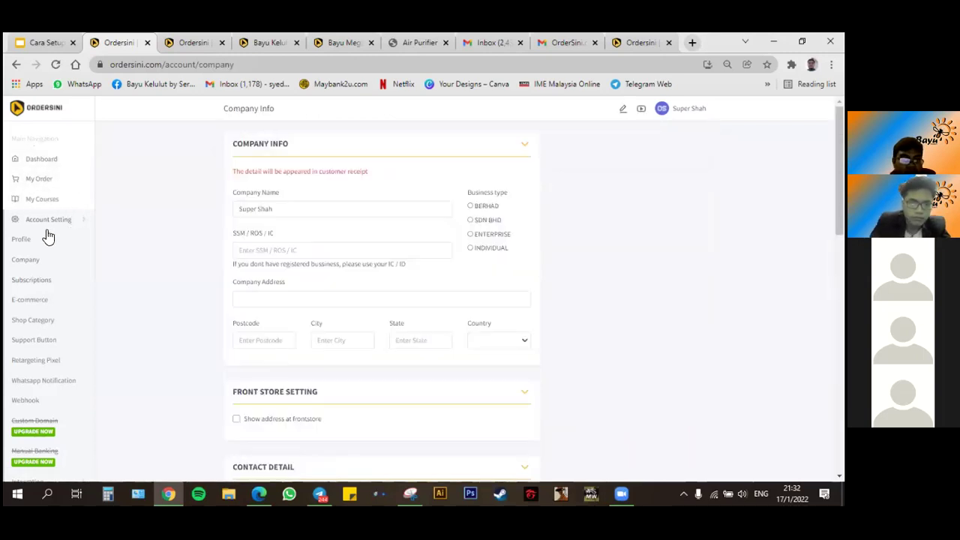
pyautogui.click(42, 161)
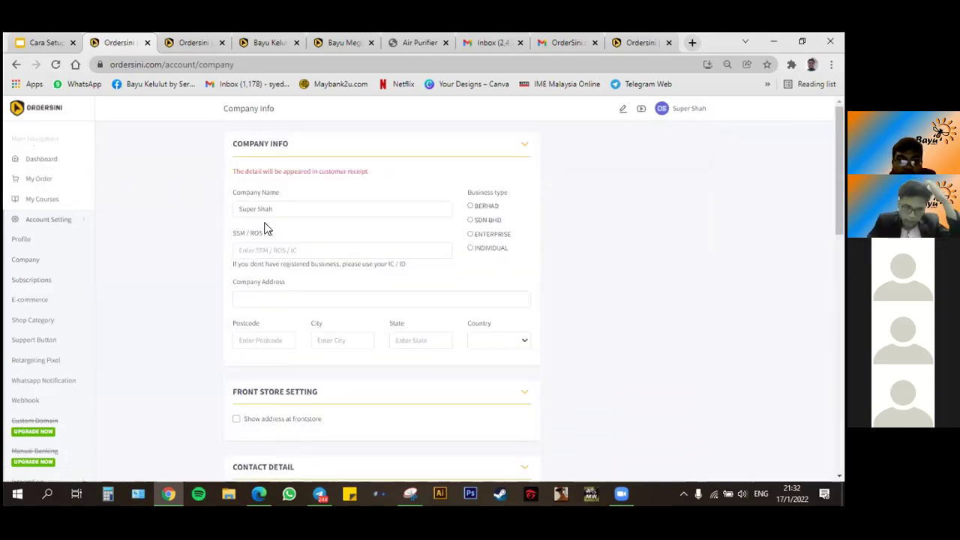
# - Set the business type to INDIVIDUAL and enter registration number 92
pyautogui.click(470, 235)
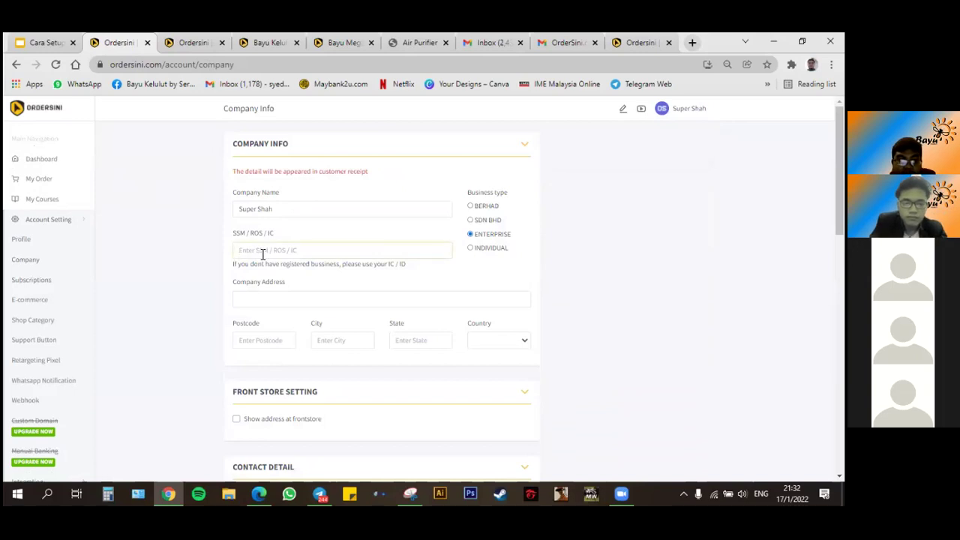
pyautogui.click(470, 248)
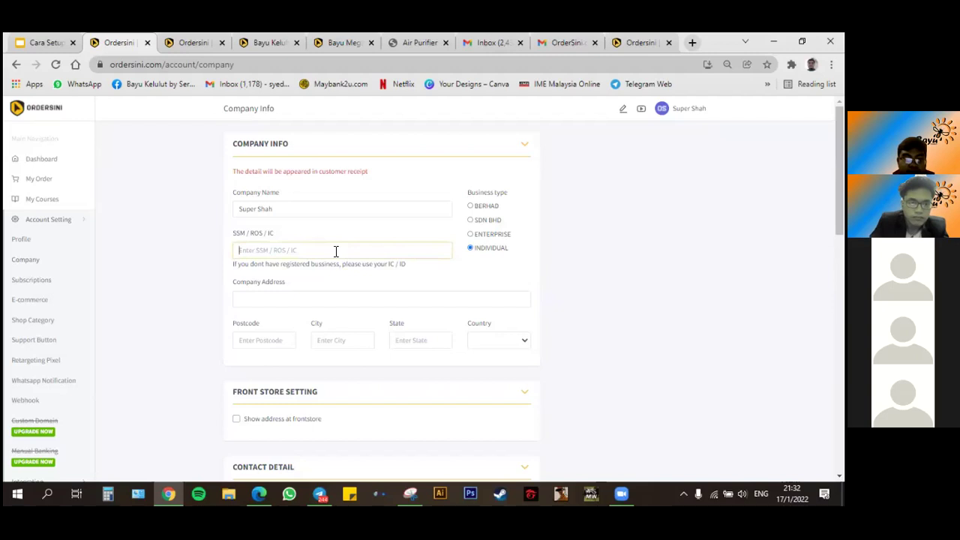
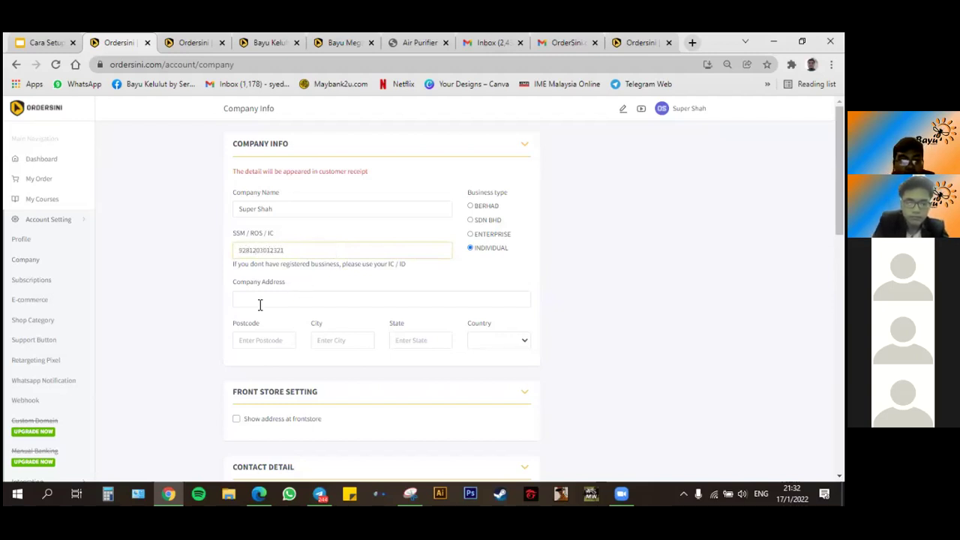
# - Fill the company address from the first autofill suggestion and save the company info
pyautogui.click(268, 299)
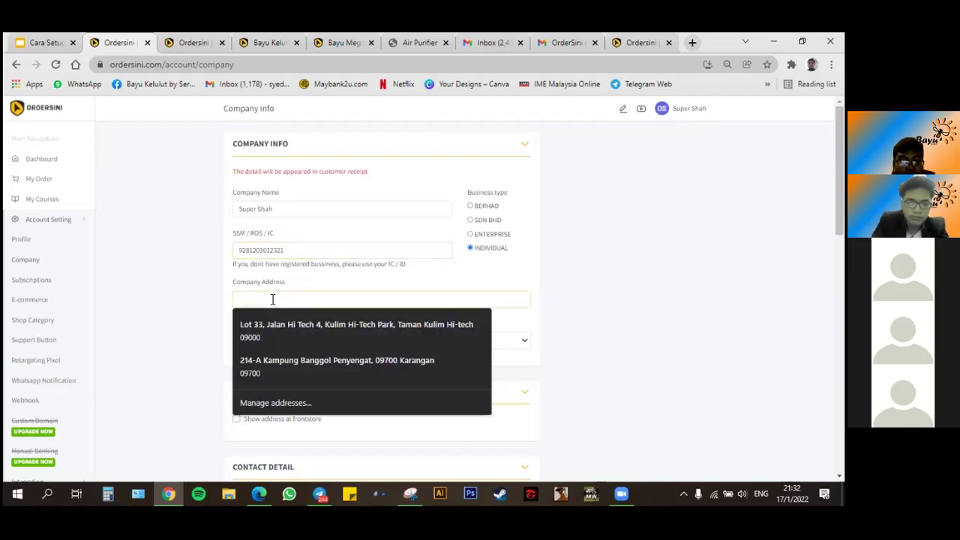
pyautogui.click(268, 331)
pyautogui.scroll(-2, 278, 322)
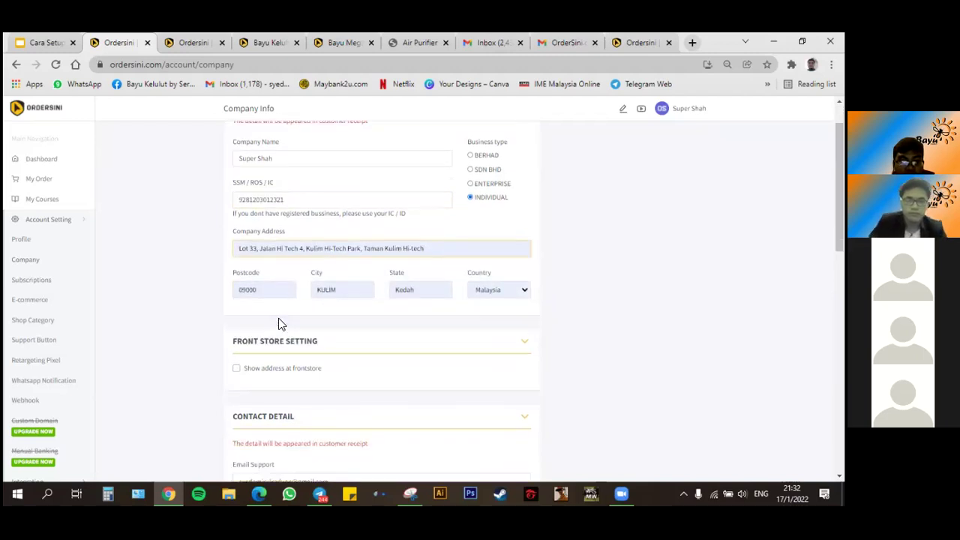
pyautogui.scroll(-1, 294, 278)
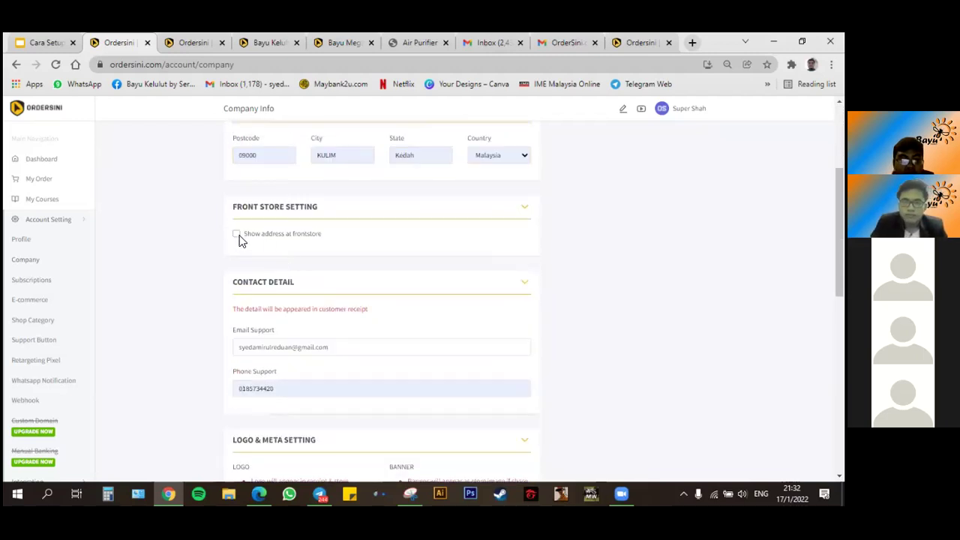
pyautogui.scroll(-2, 302, 236)
pyautogui.scroll(-1, 274, 223)
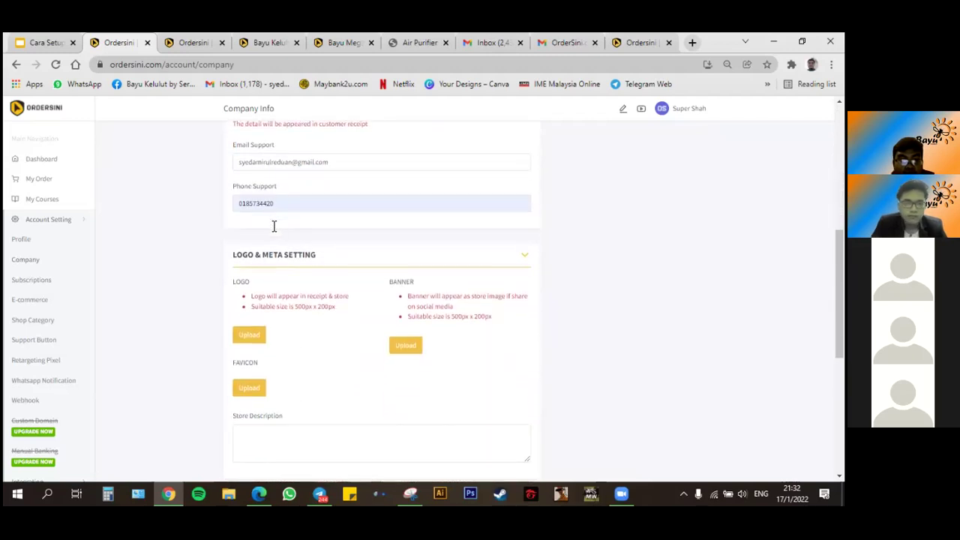
pyautogui.scroll(-1, 275, 213)
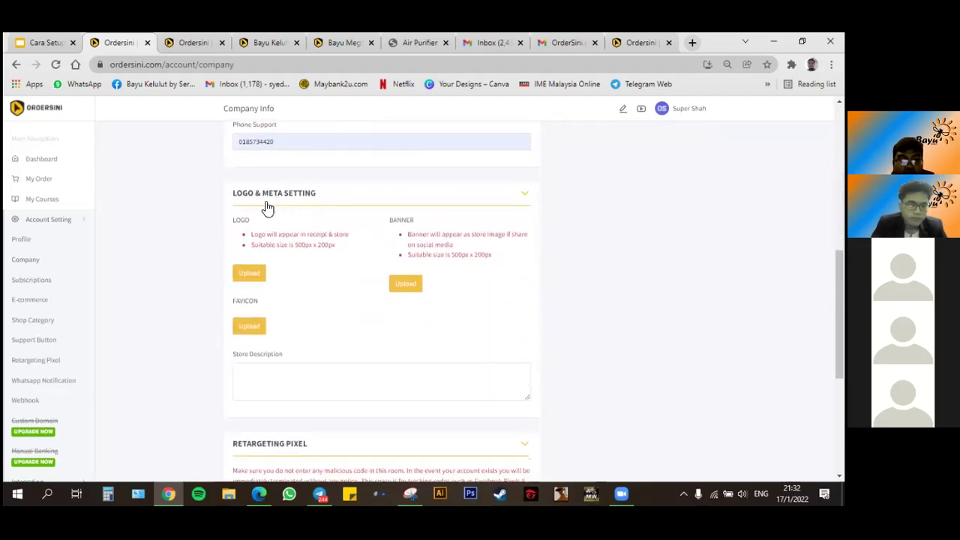
pyautogui.scroll(-5, 272, 252)
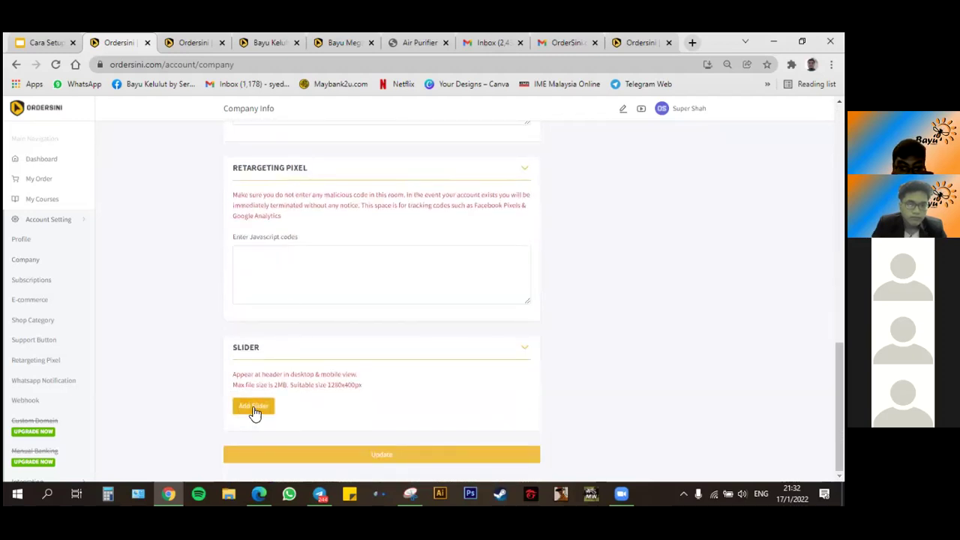
pyautogui.click(410, 456)
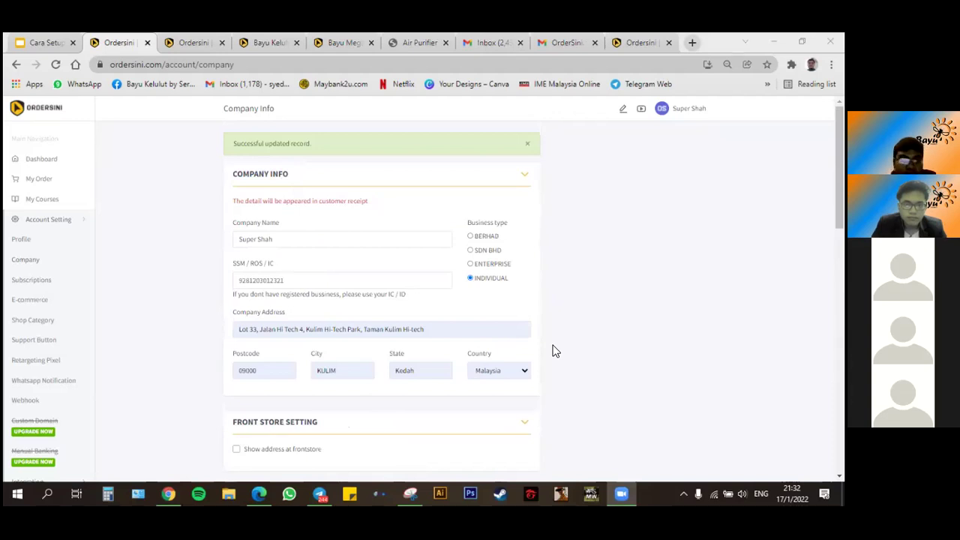
pyautogui.click(30, 109)
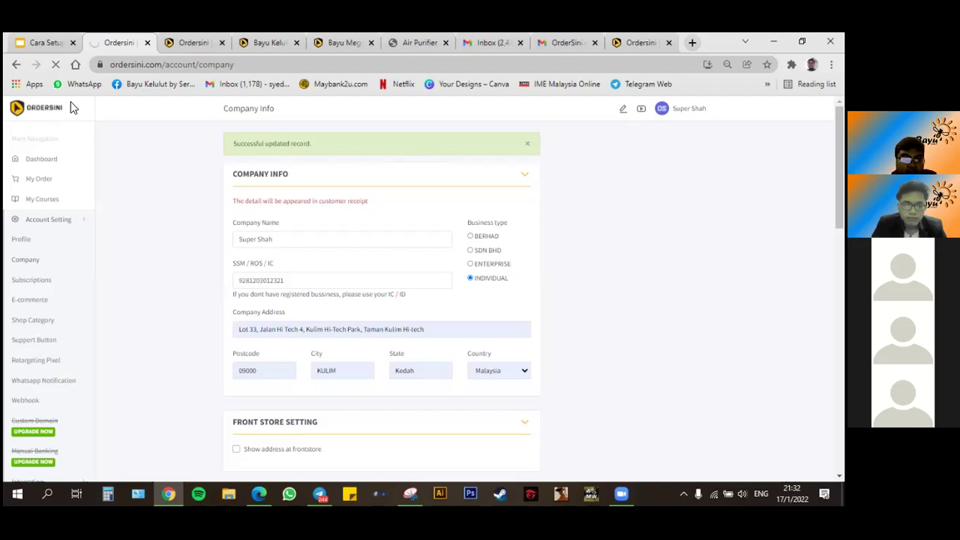
# - Check the 364 days left figure on the dashboard, then open Account Setting > Shop Category
pyautogui.scroll(-3, 346, 262)
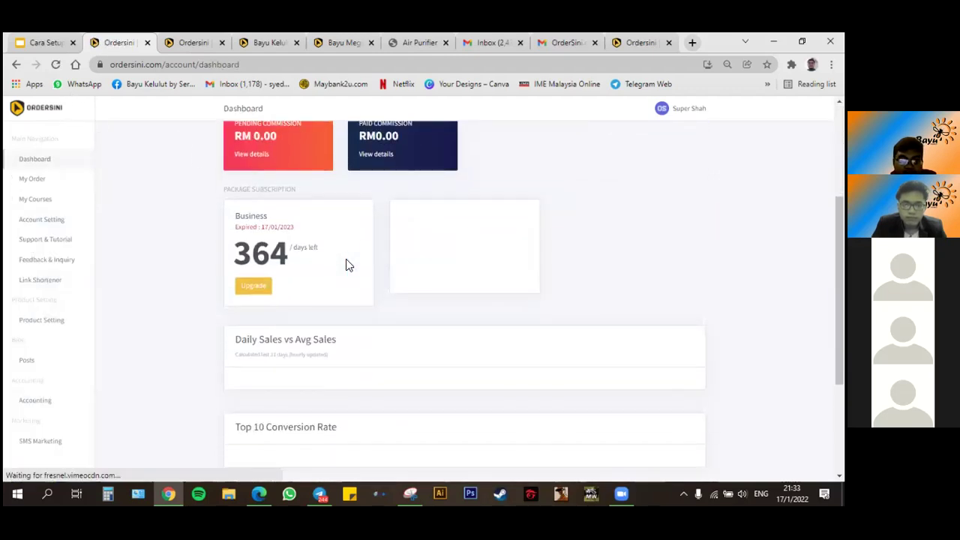
pyautogui.scroll(3, 346, 258)
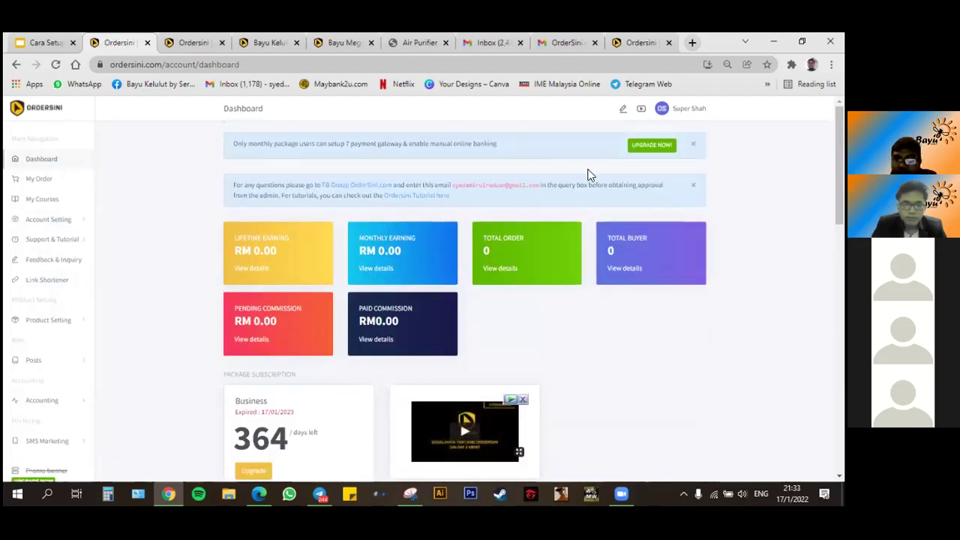
pyautogui.scroll(-1, 464, 174)
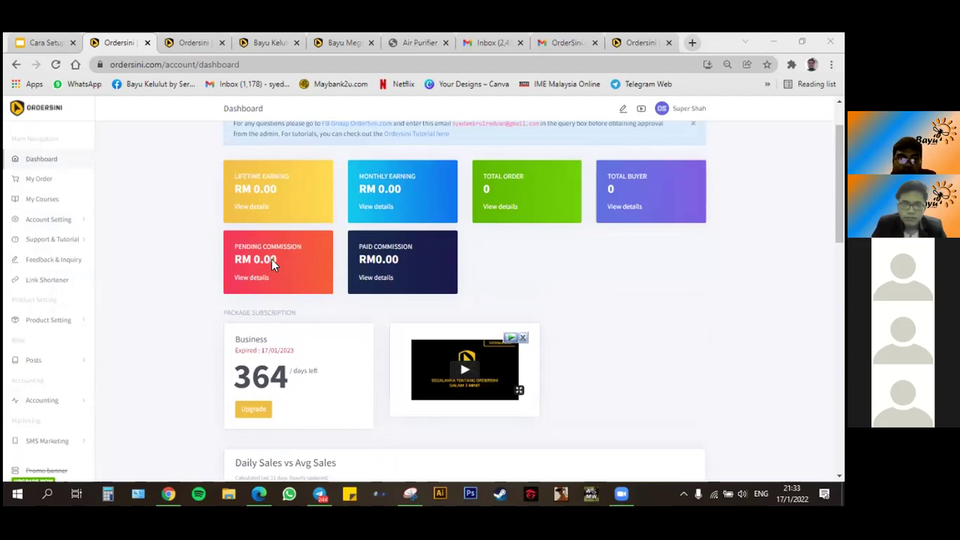
pyautogui.scroll(-2, 247, 246)
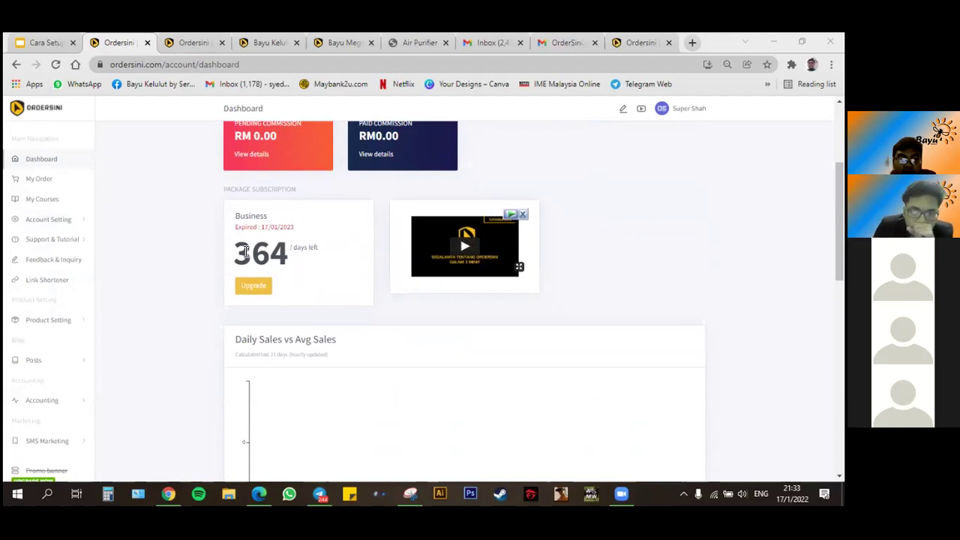
pyautogui.moveTo(232, 253); pyautogui.dragTo(292, 248)
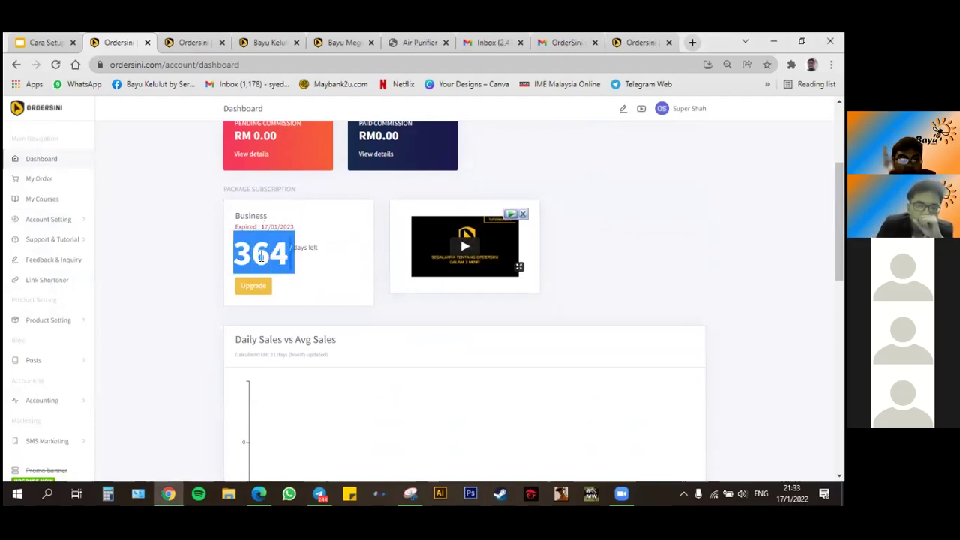
pyautogui.scroll(-1, 126, 234)
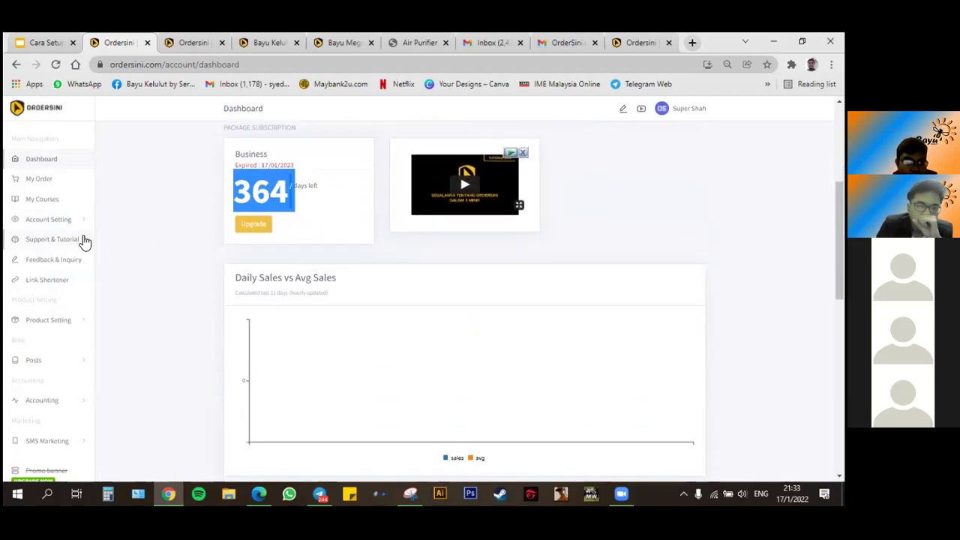
pyautogui.scroll(3, 35, 196)
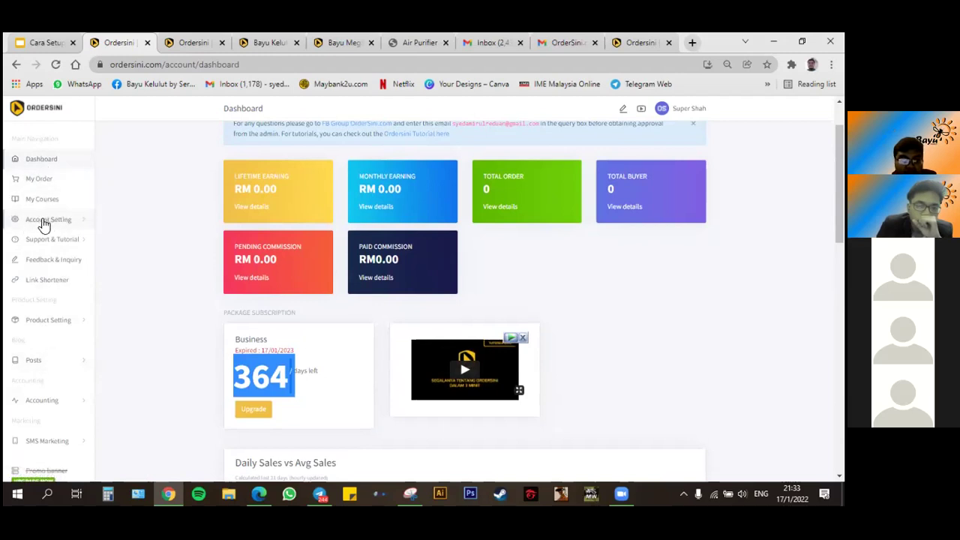
pyautogui.click(43, 222)
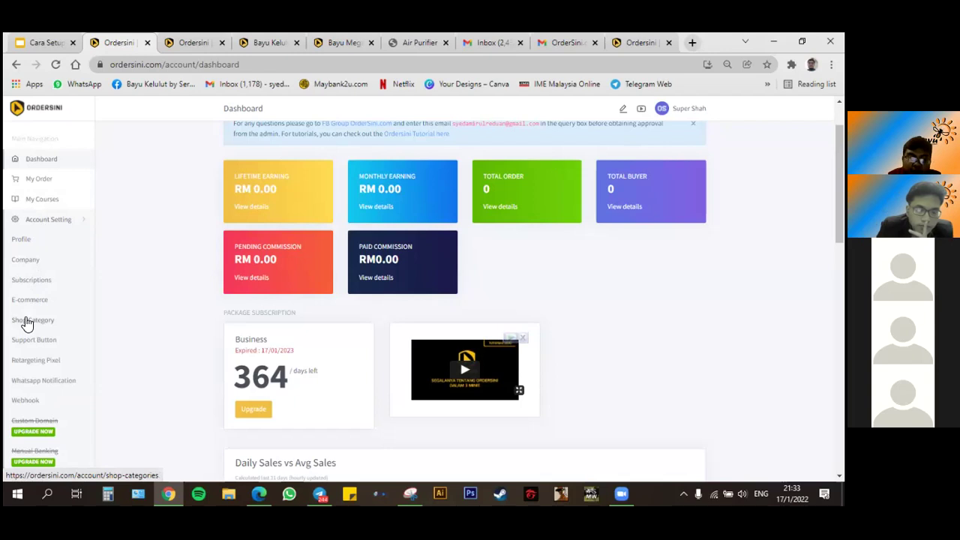
pyautogui.click(27, 324)
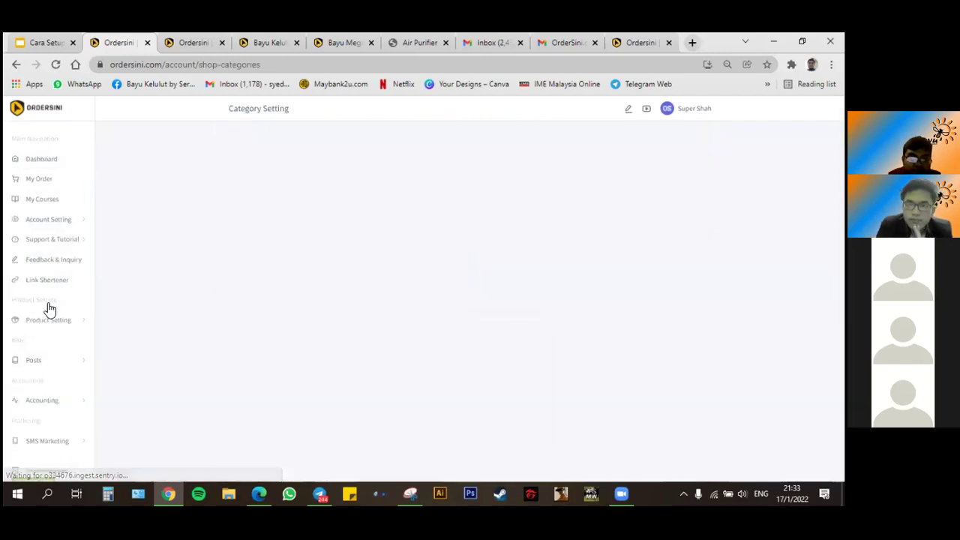
# - Add and save a main shop category named 'Bayu Honey', then open its sub-categories
pyautogui.click(255, 179)
pyautogui.click(281, 198)
pyautogui.write('Bayu Honey')
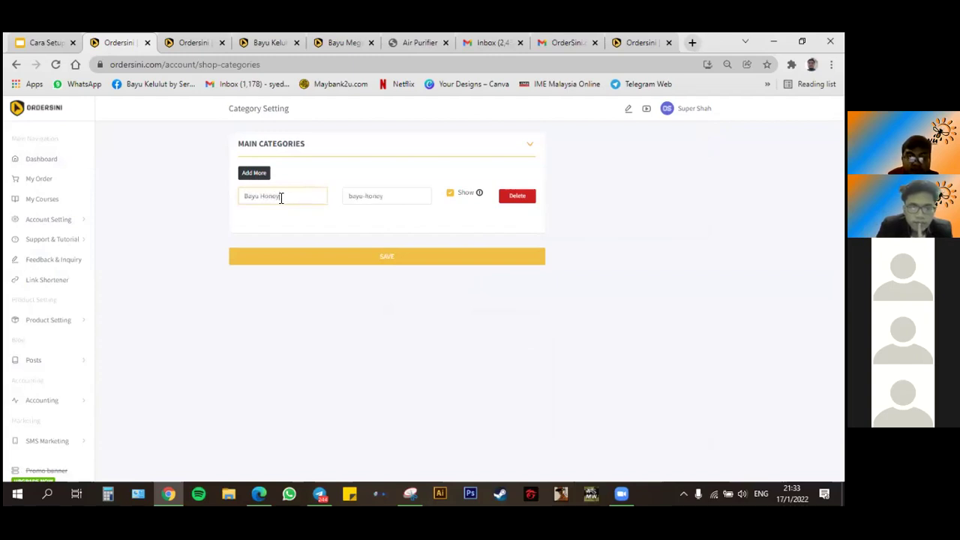
pyautogui.click(374, 262)
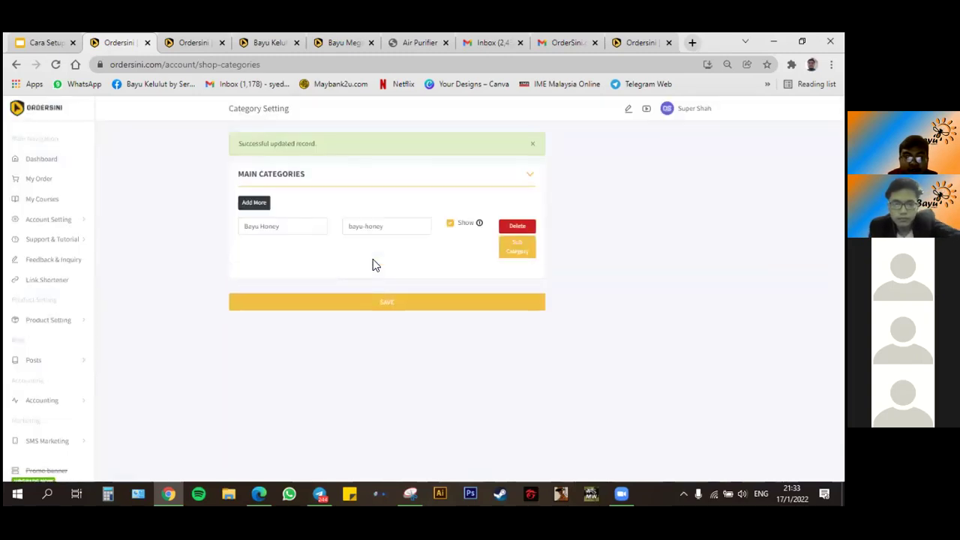
pyautogui.click(518, 247)
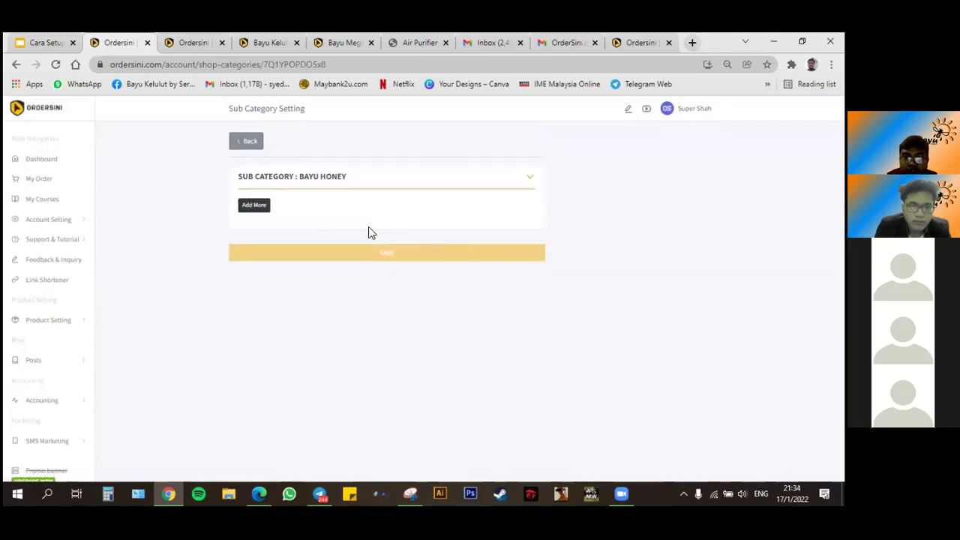
# - Add and save a 'Madu Kelulut 100g' sub-category under Bayu Honey
pyautogui.click(256, 211)
pyautogui.click(268, 227)
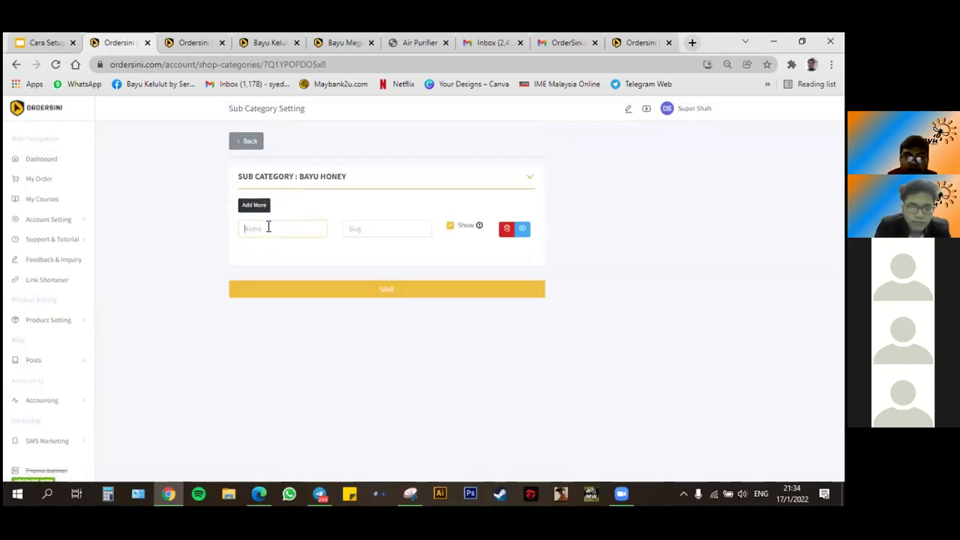
pyautogui.write('Mad')
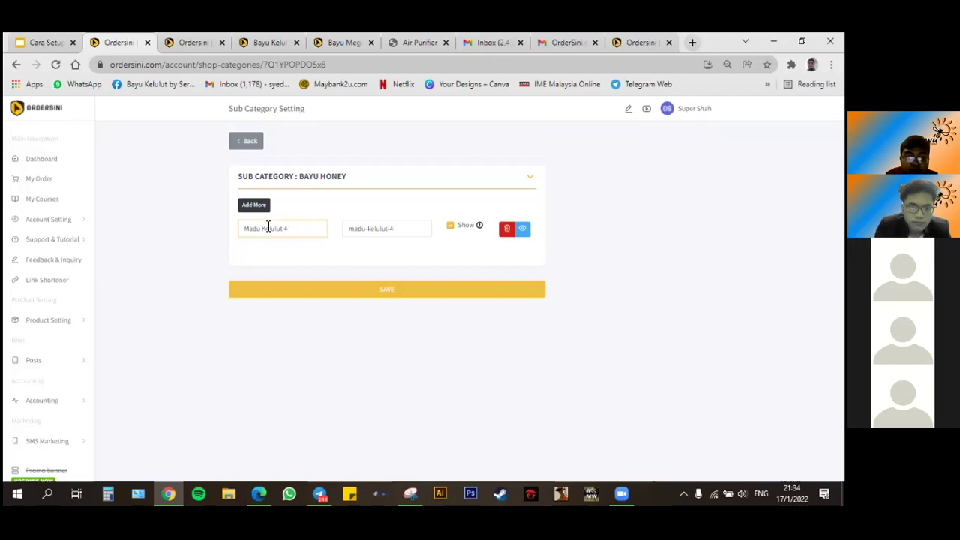
pyautogui.write('u Kelulut 100g')
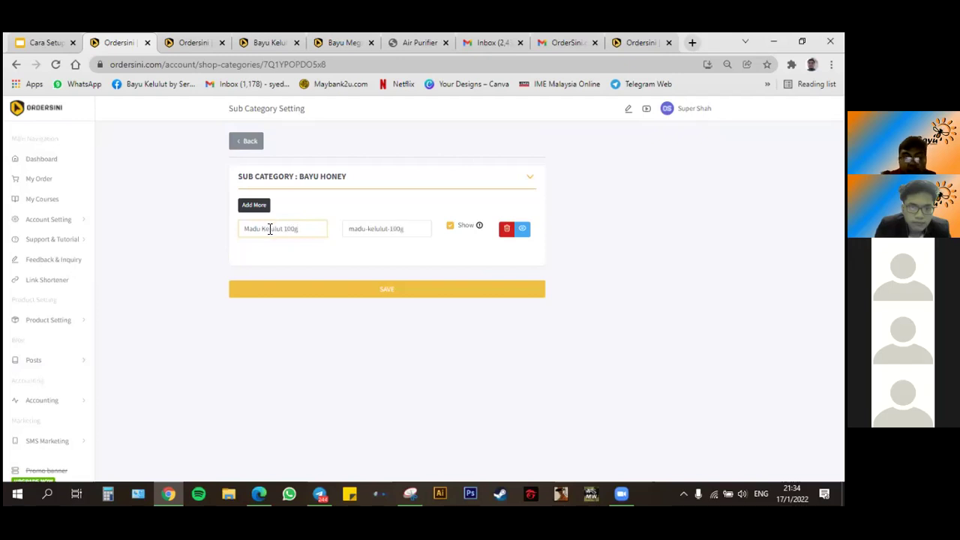
pyautogui.click(447, 291)
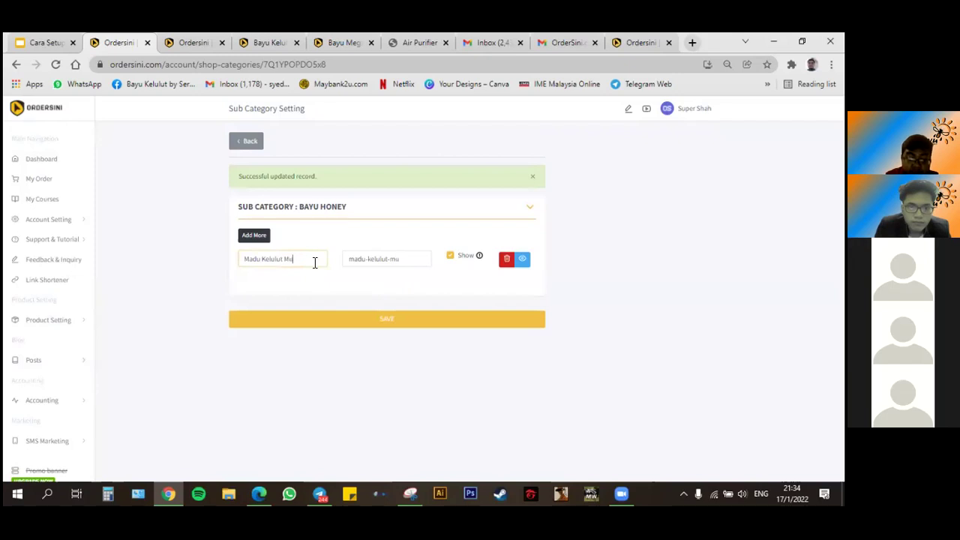
# - Rename the sub-category to 'Madu Kelulut Multifloral', save, and go back to main categories
pyautogui.write('oral')
pyautogui.click(405, 323)
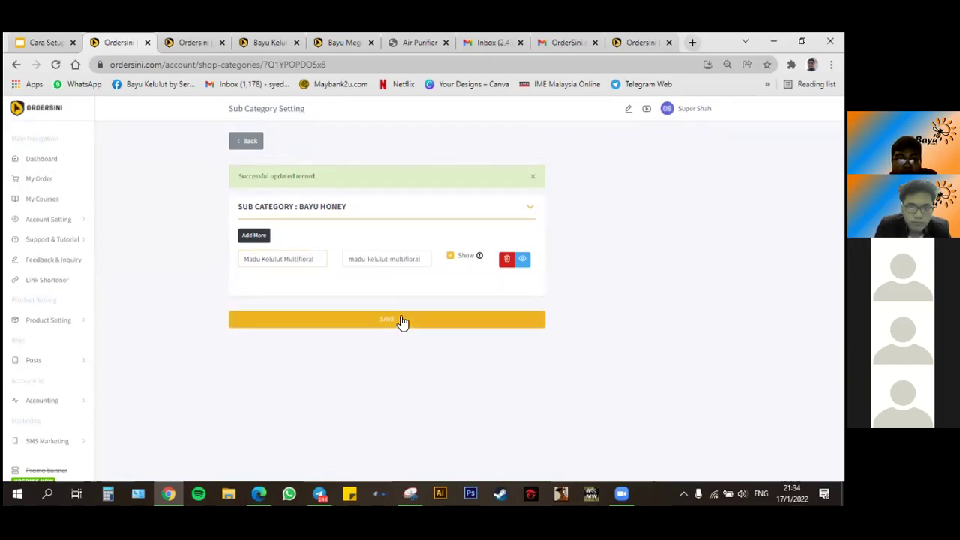
pyautogui.click(237, 140)
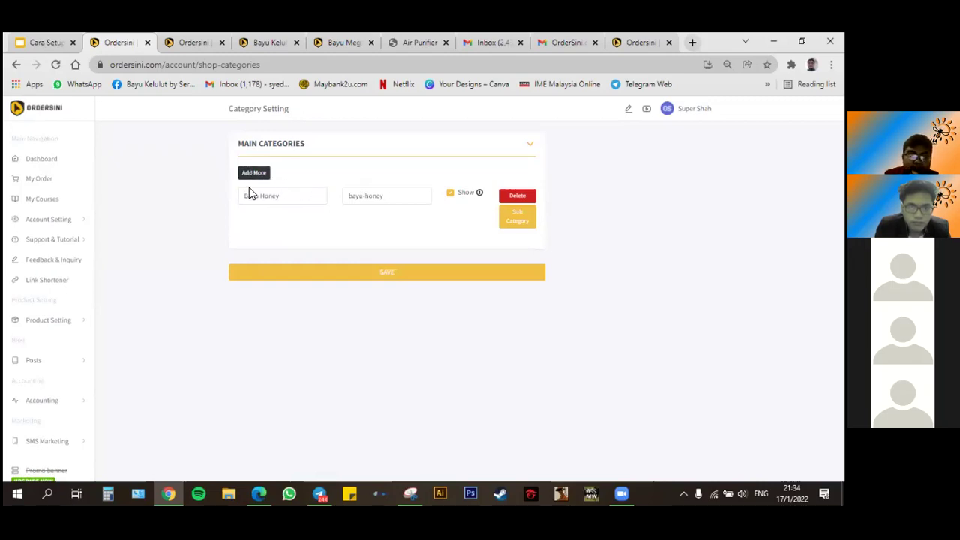
# - Expand Shipping in the sidebar and open the Flat Rate shipping settings
pyautogui.click(52, 220)
pyautogui.click(52, 222)
pyautogui.scroll(-1, 55, 216)
pyautogui.scroll(-2, 54, 216)
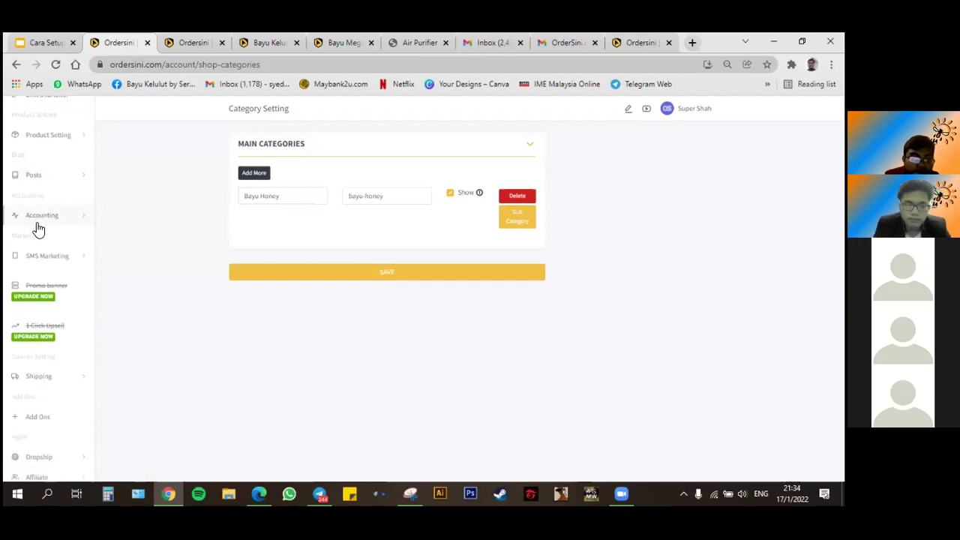
pyautogui.scroll(-1, 52, 188)
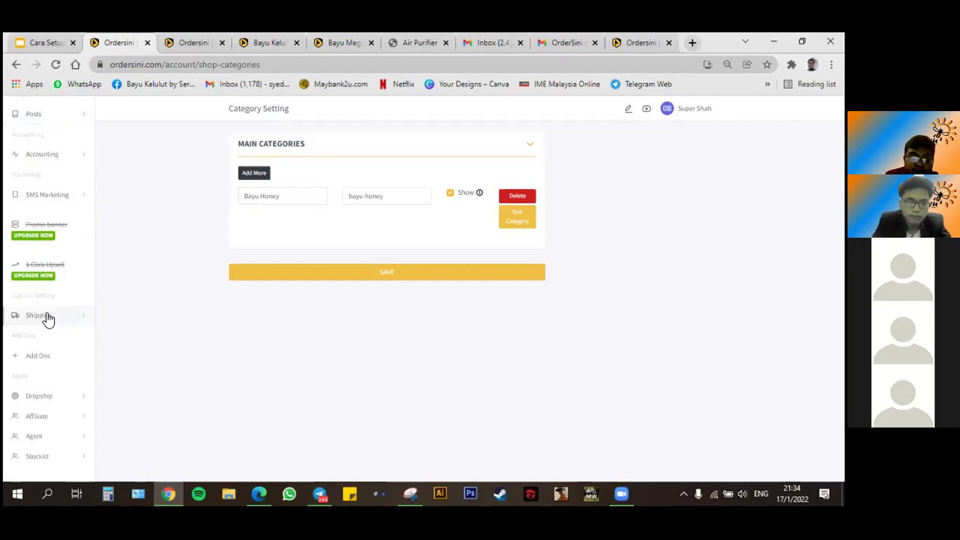
pyautogui.click(41, 319)
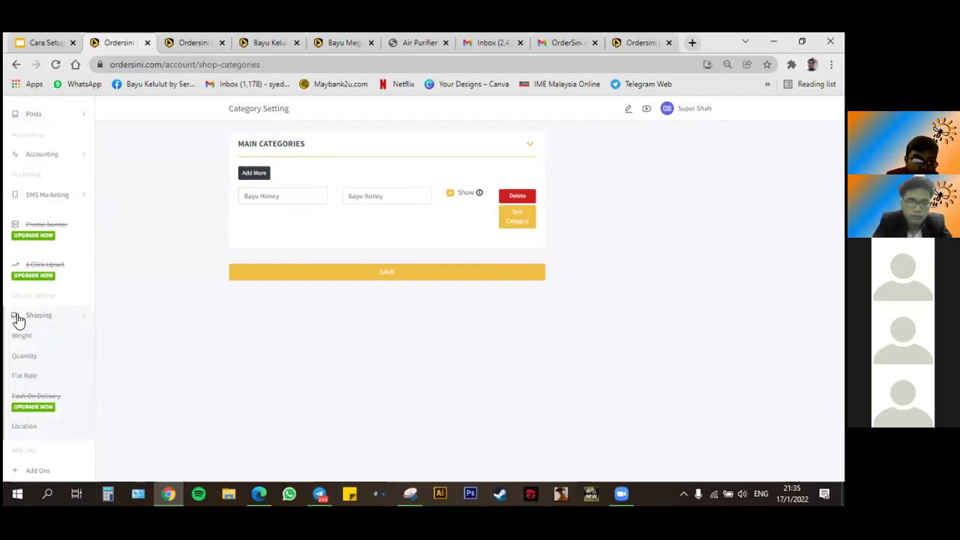
pyautogui.scroll(-1, 48, 321)
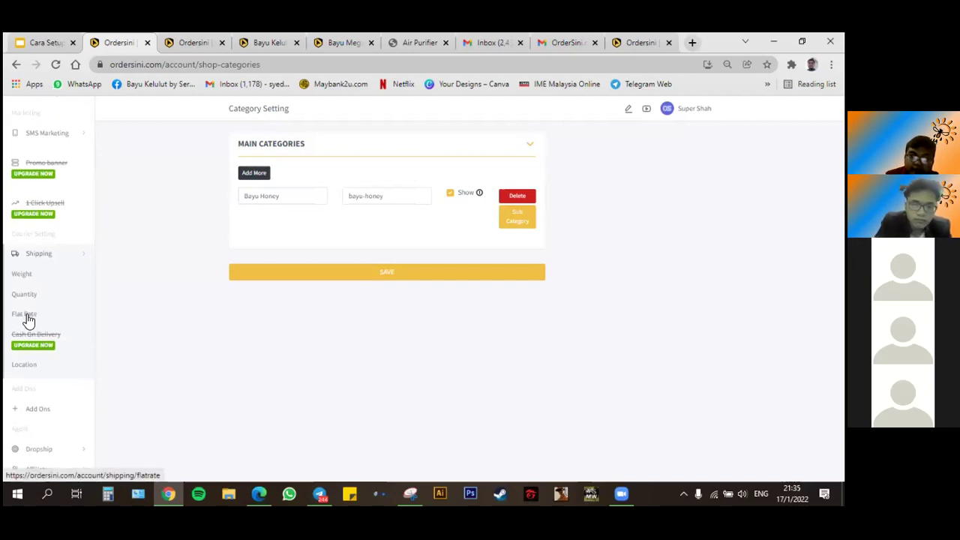
pyautogui.click(28, 316)
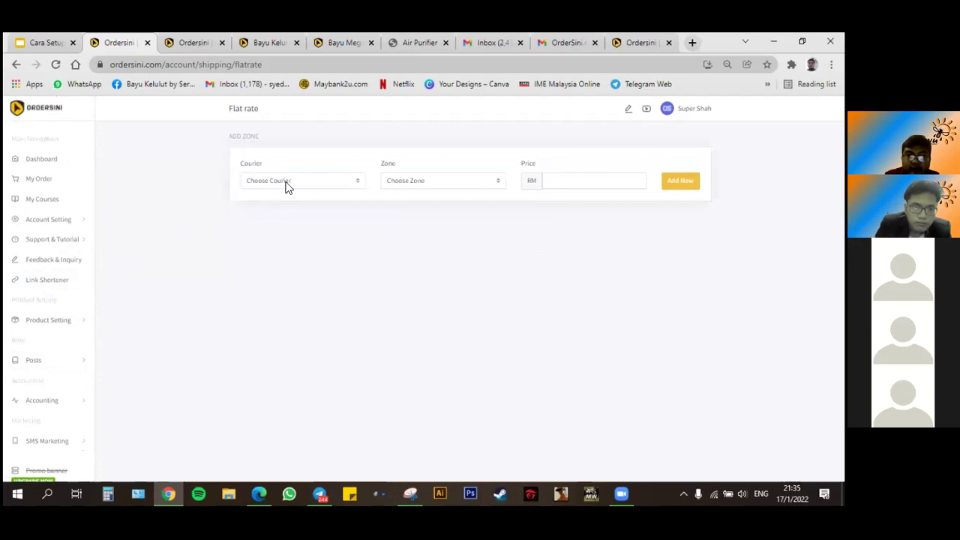
# - Add a Jt Express flat rate of RM 9 for the Semenanjung zone
pyautogui.click(333, 180)
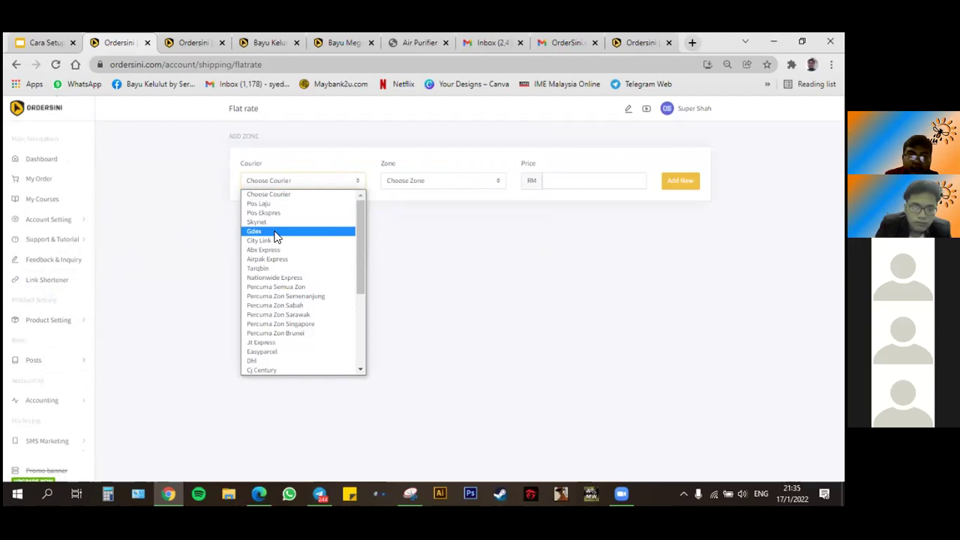
pyautogui.scroll(-5, 285, 270)
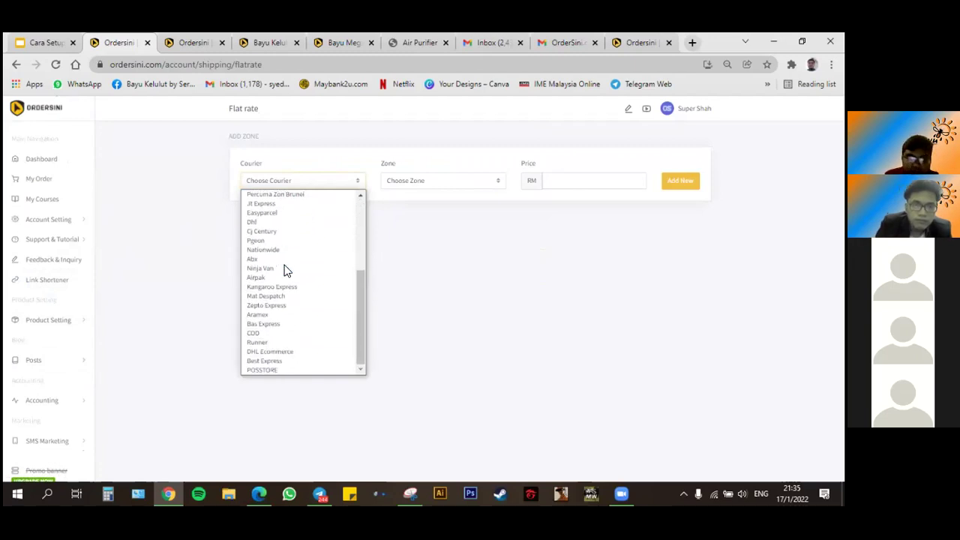
pyautogui.scroll(5, 286, 270)
pyautogui.scroll(-5, 285, 269)
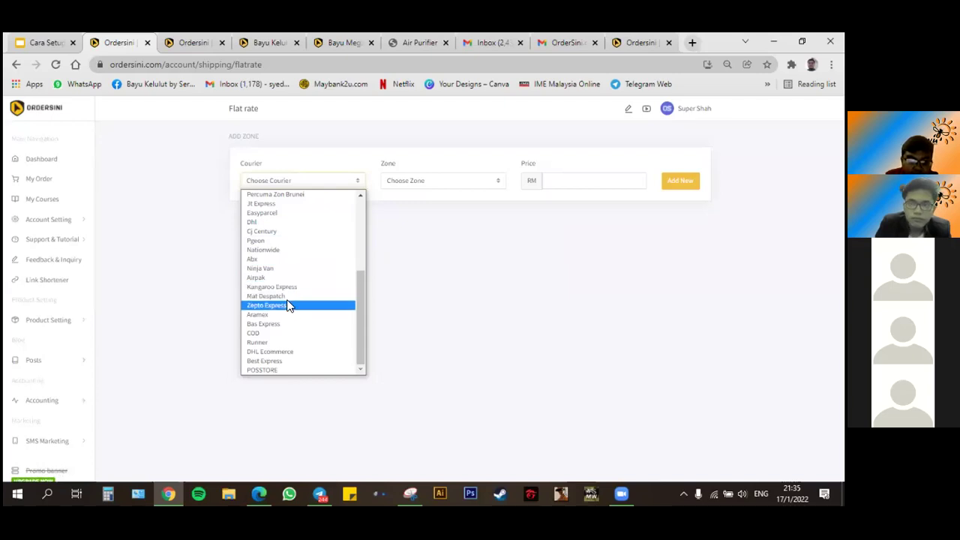
pyautogui.scroll(6, 284, 272)
pyautogui.scroll(-4, 270, 271)
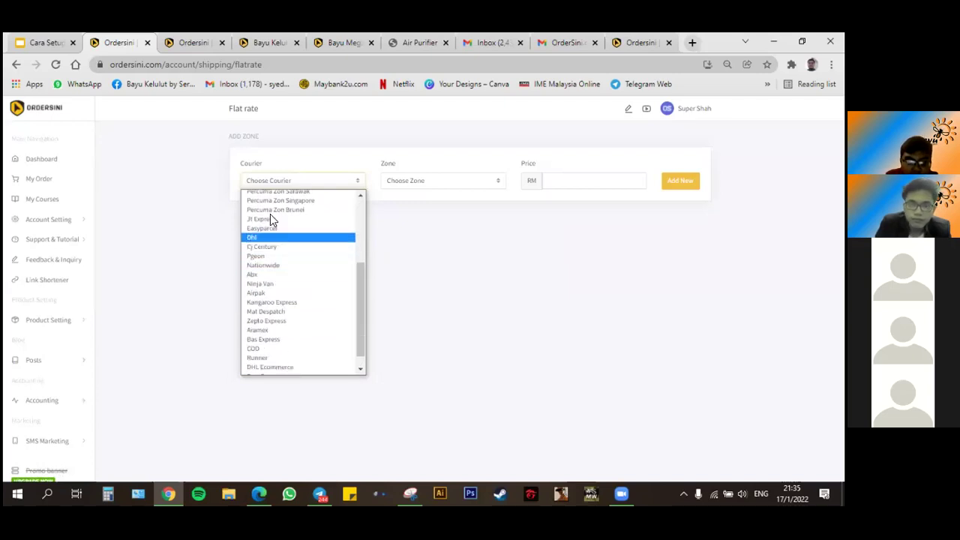
pyautogui.click(276, 221)
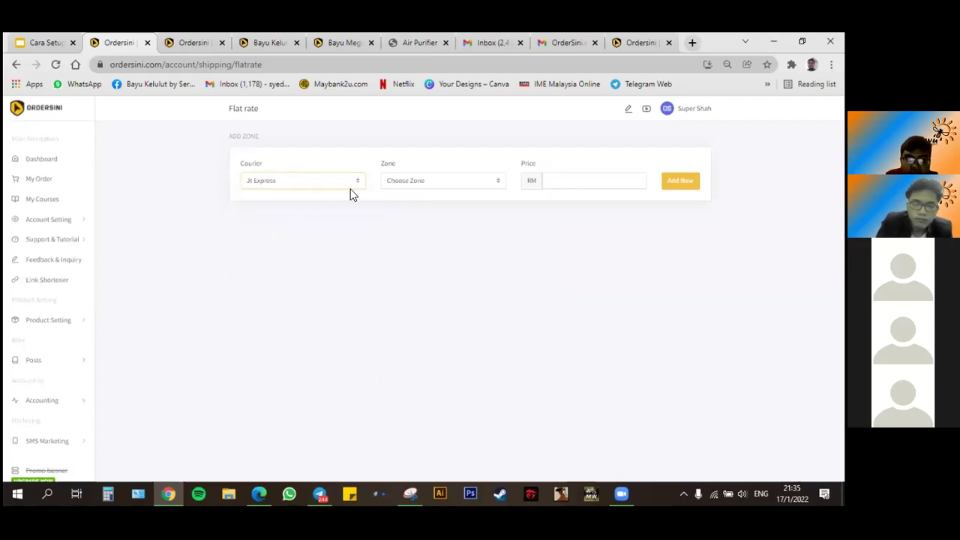
pyautogui.click(418, 181)
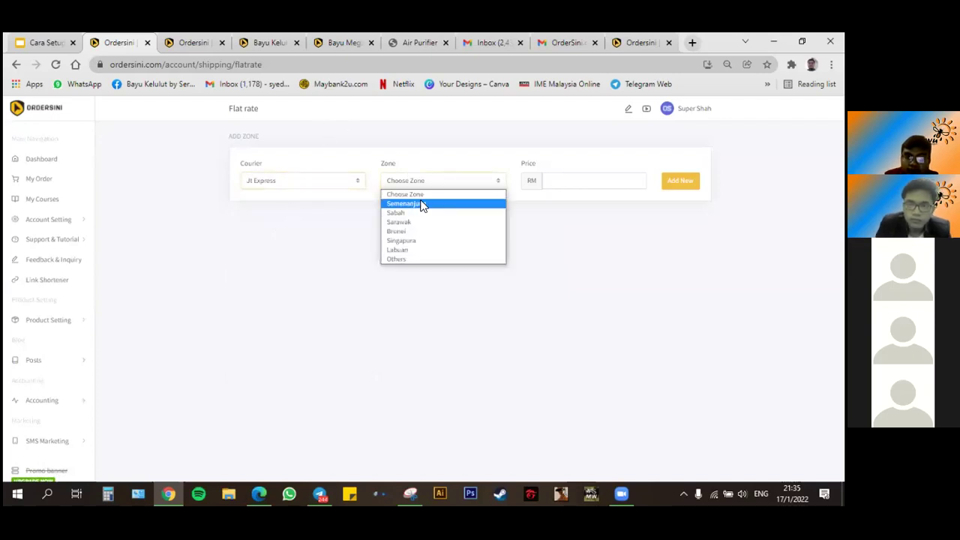
pyautogui.click(422, 204)
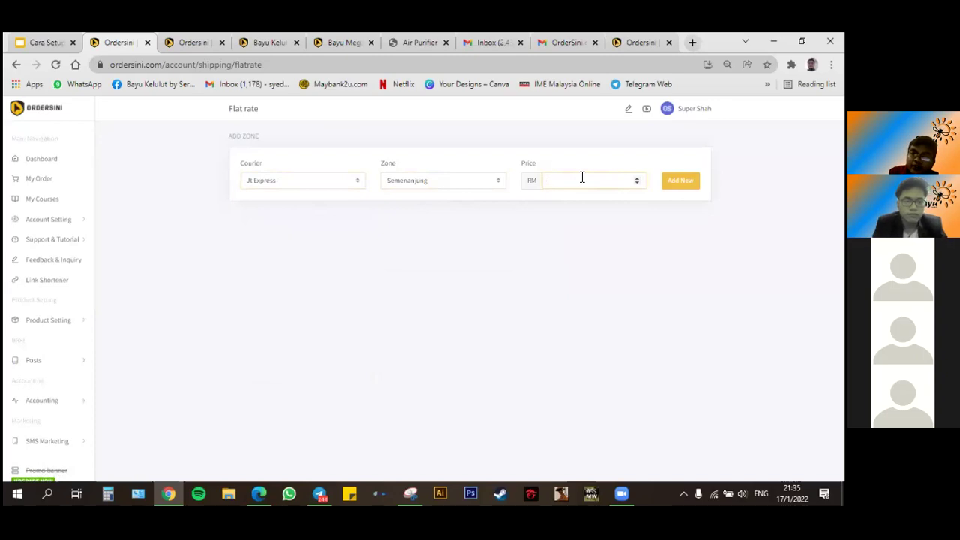
pyautogui.write('9')
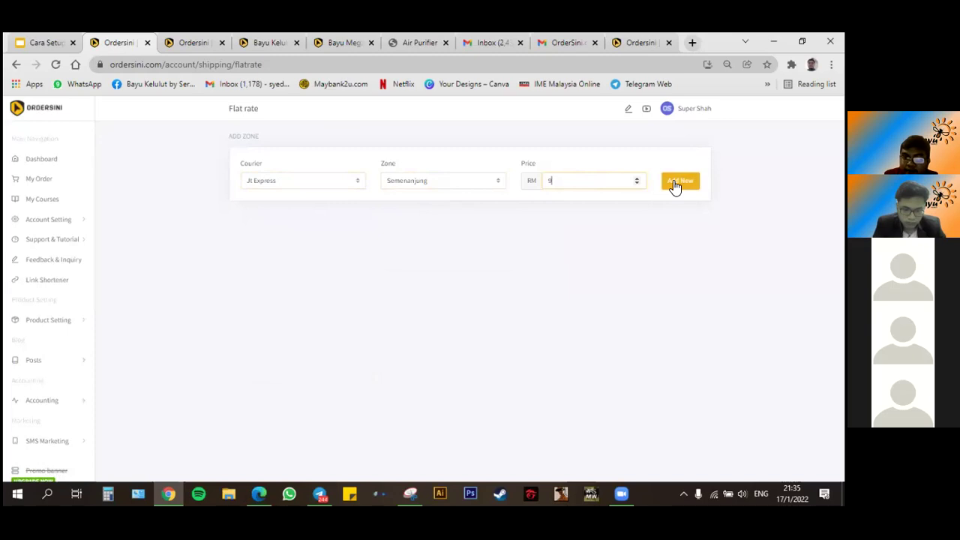
pyautogui.click(676, 184)
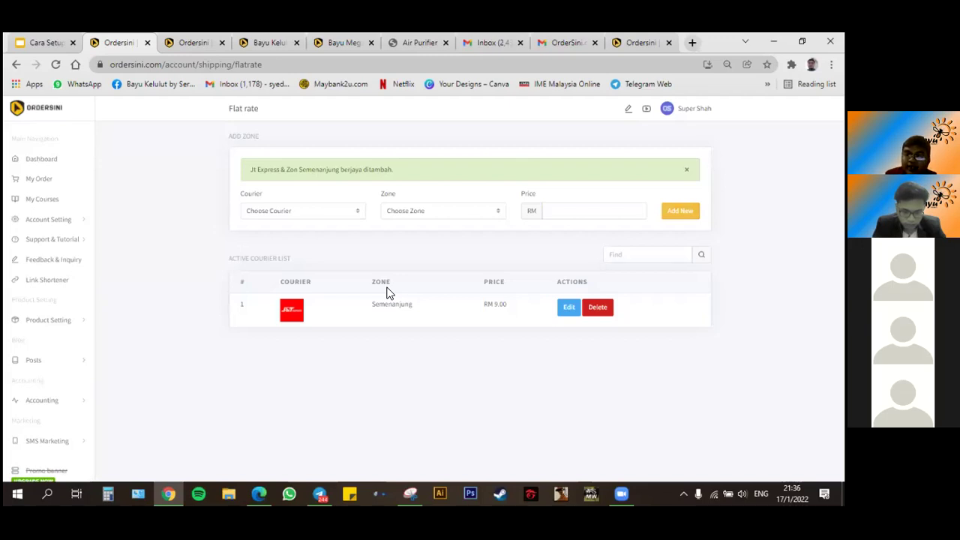
# - Add a Pos Laju flat rate of RM 9 for the Semenanjung zone
pyautogui.click(291, 213)
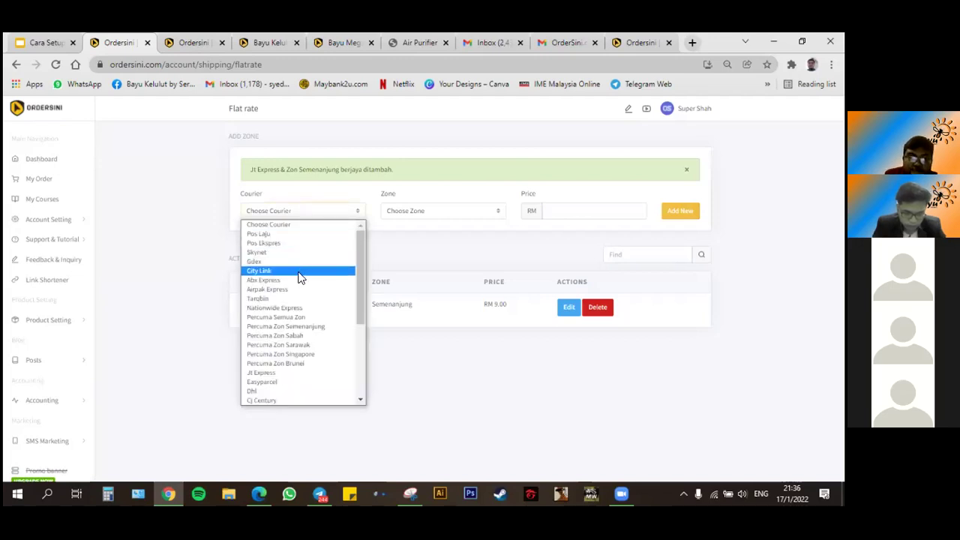
pyautogui.click(291, 235)
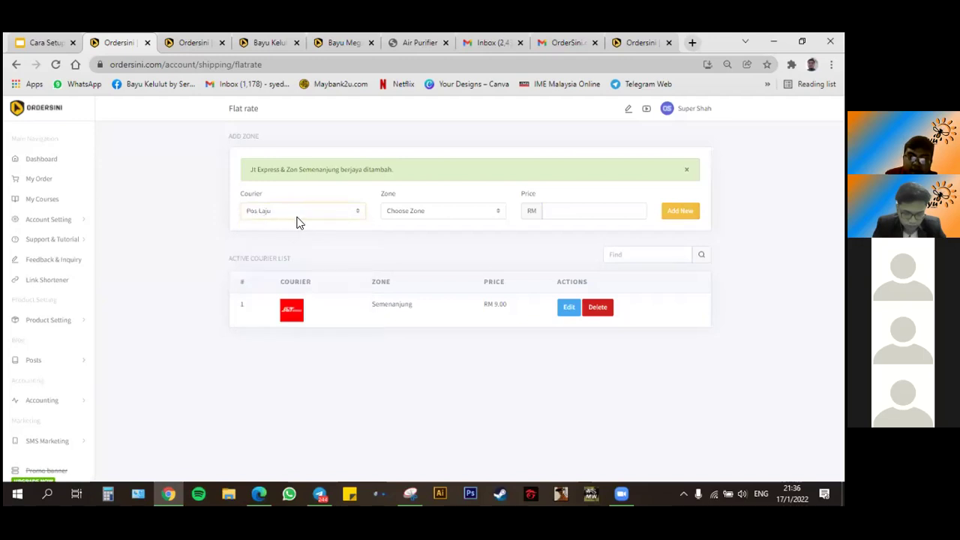
pyautogui.click(402, 213)
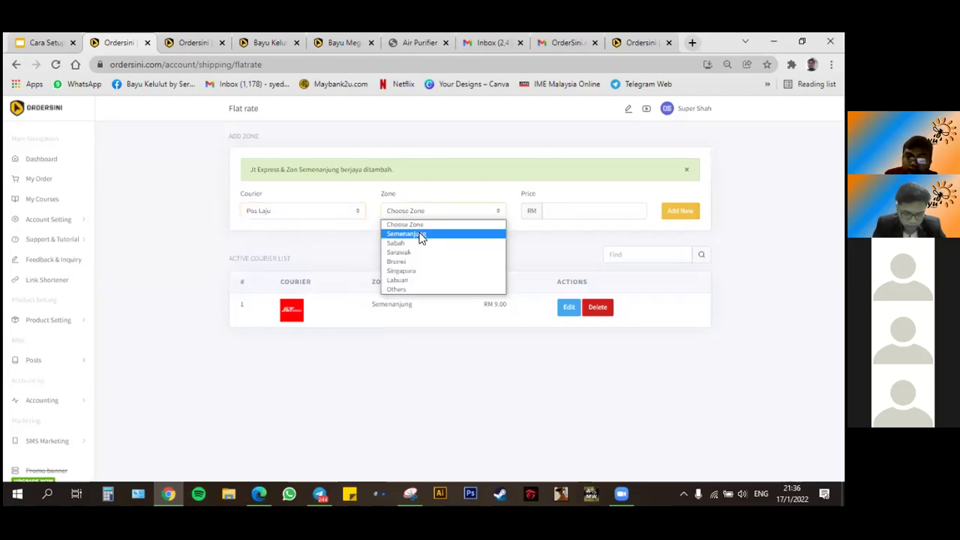
pyautogui.press('Return')
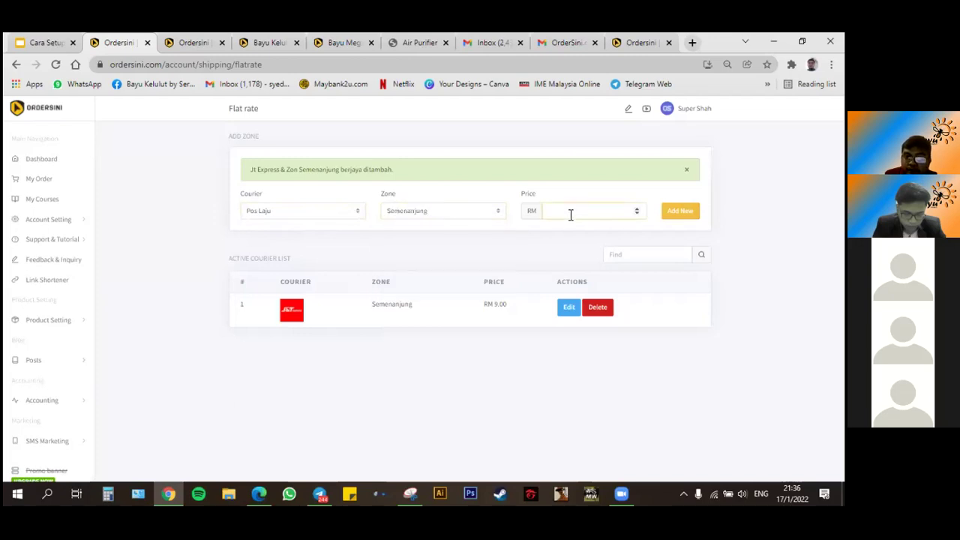
pyautogui.click(680, 213)
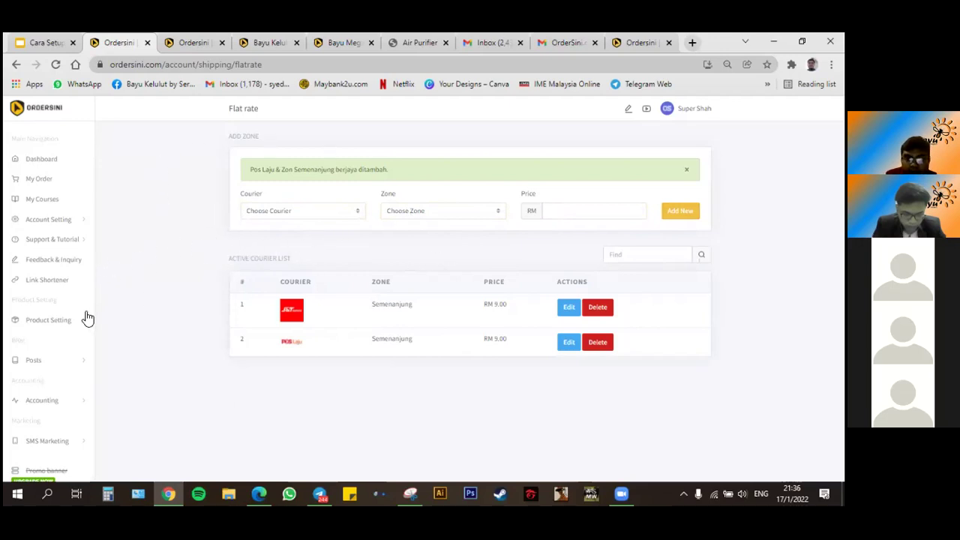
# - Try starting a new product, then expand Account Setting in the sidebar
pyautogui.click(41, 324)
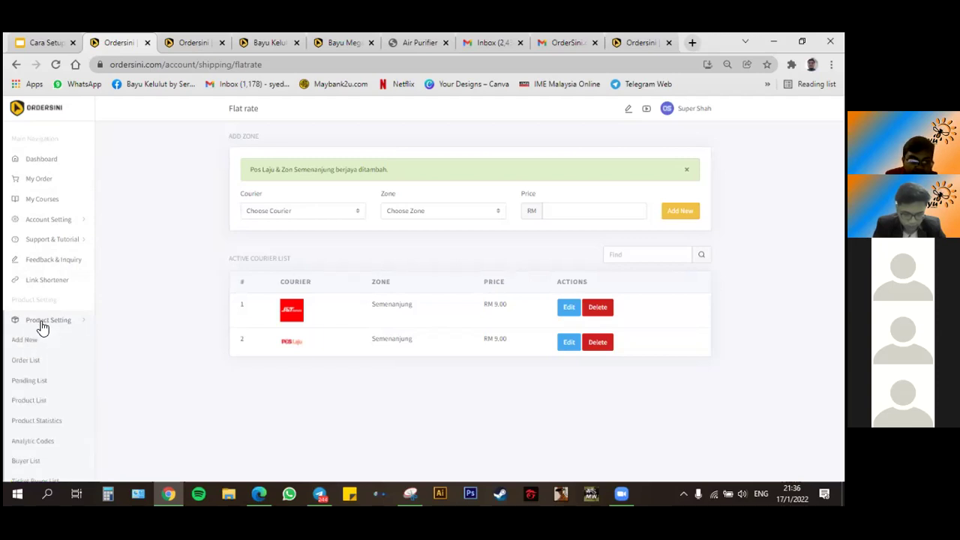
pyautogui.scroll(-2, 70, 300)
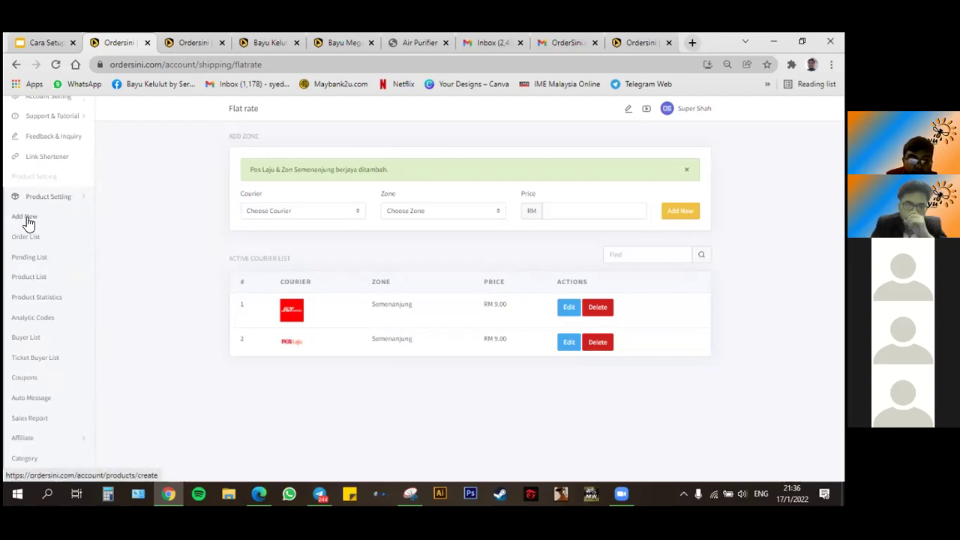
pyautogui.click(47, 219)
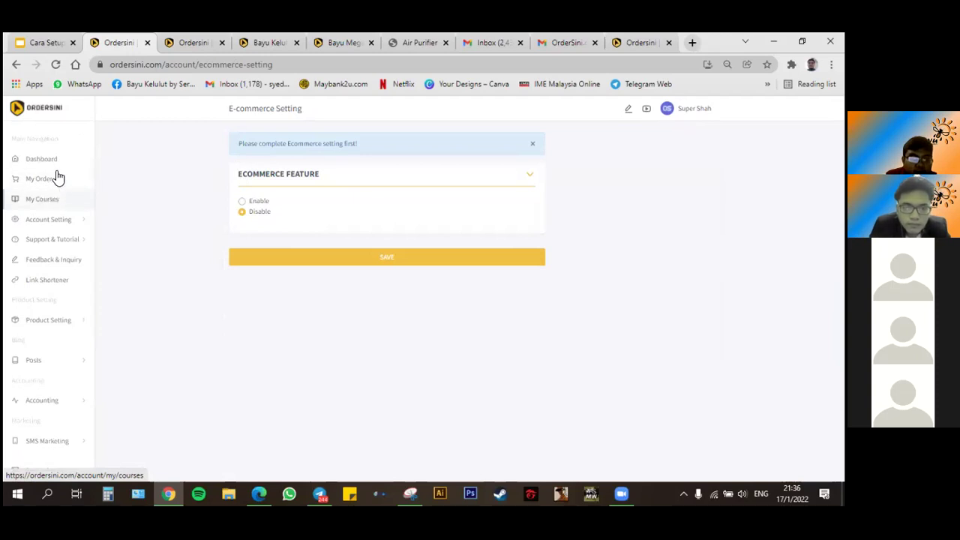
pyautogui.click(54, 219)
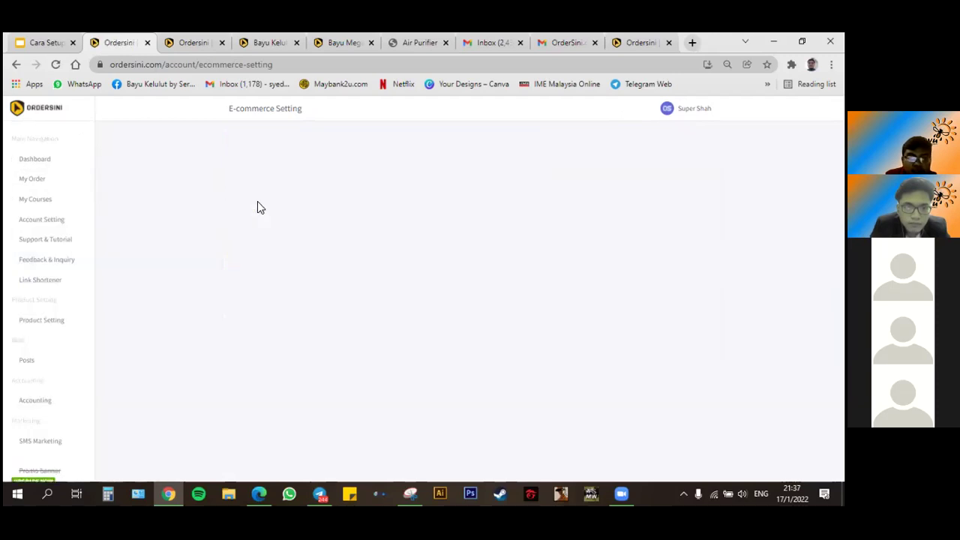
# - Enable the Ecommerce Feature on the E-commerce settings page, save, and start a new product
pyautogui.click(258, 182)
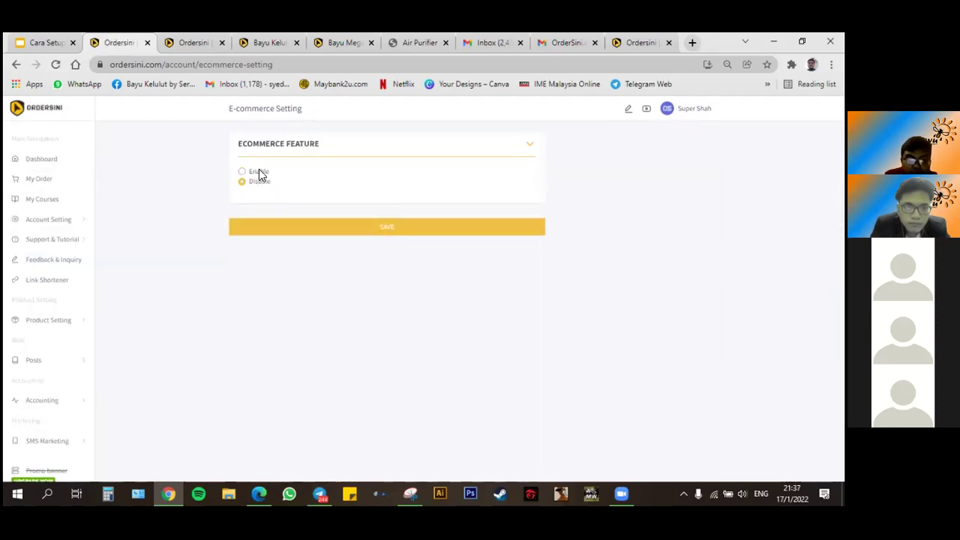
pyautogui.click(259, 172)
pyautogui.scroll(-8, 364, 278)
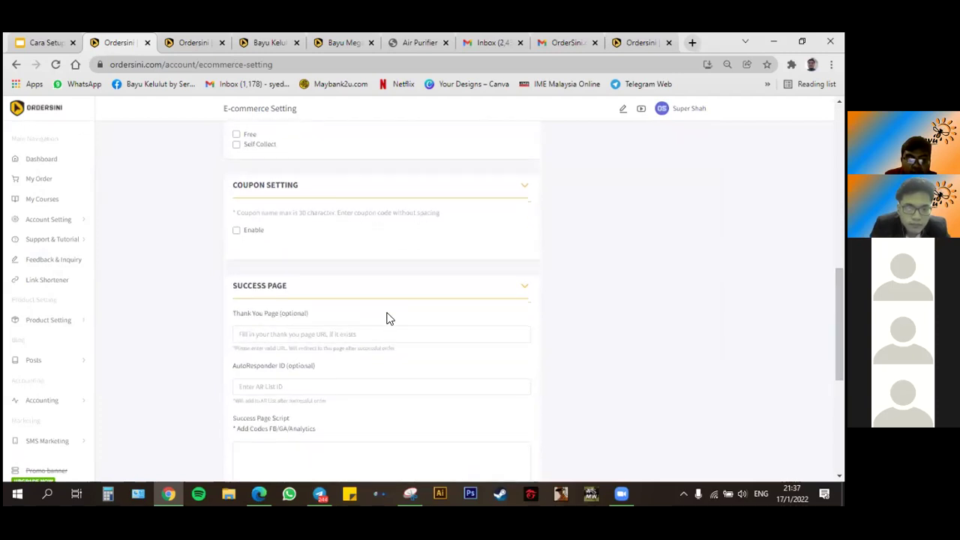
pyautogui.scroll(-5, 389, 319)
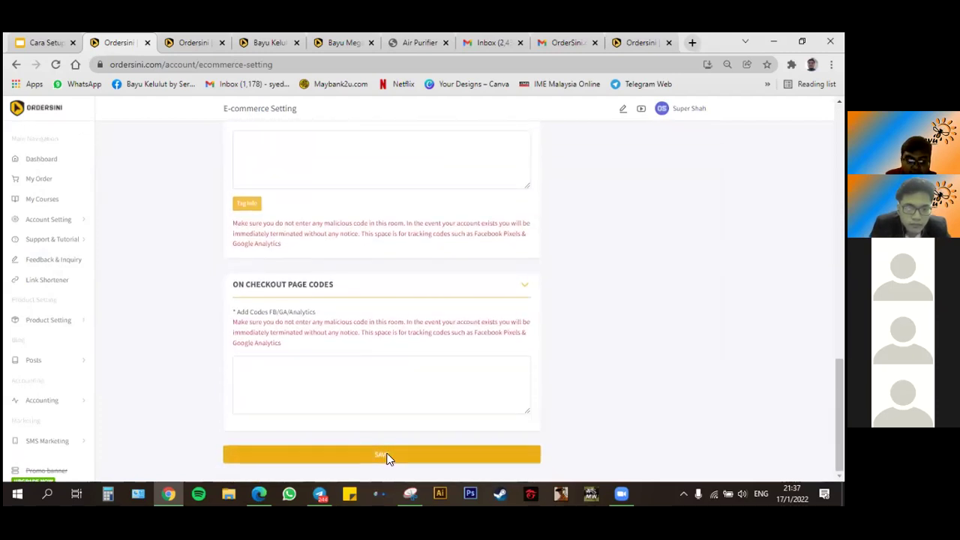
pyautogui.click(384, 456)
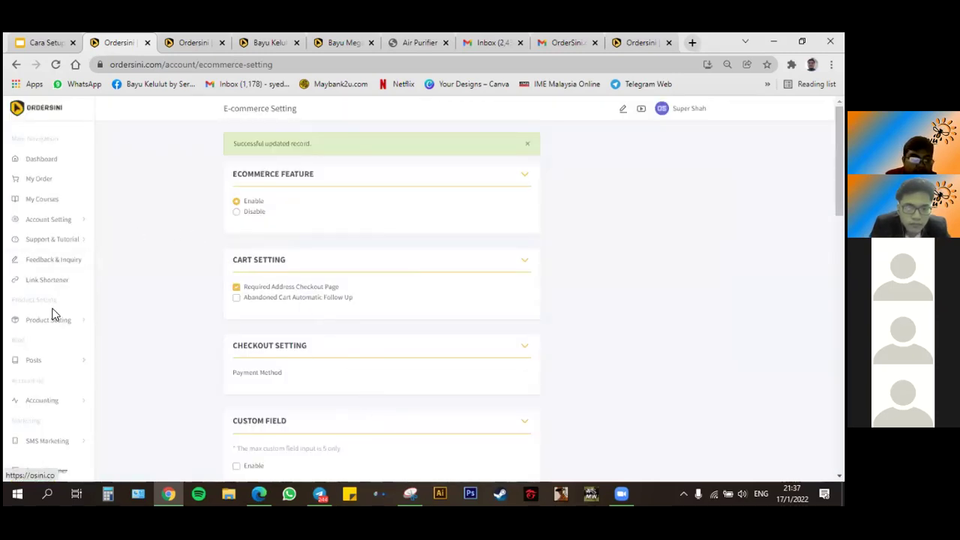
pyautogui.click(43, 332)
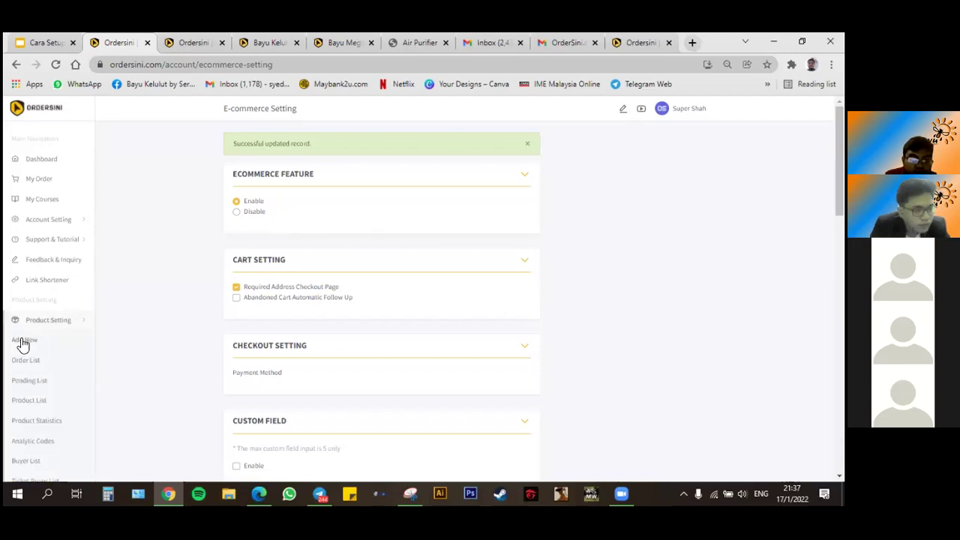
pyautogui.click(23, 341)
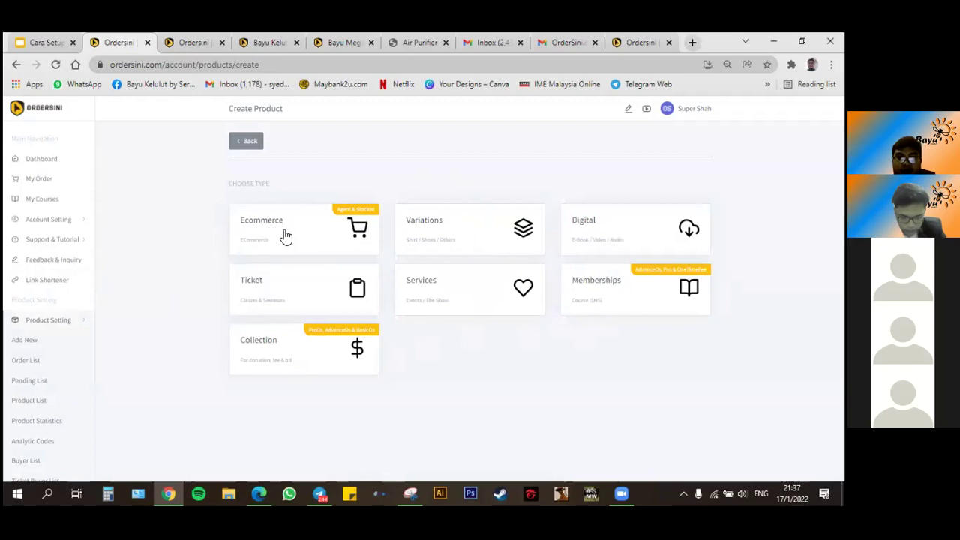
# - On the Bayu Mega Sales page, select the first variation bundle and browse the options
pyautogui.click(344, 42)
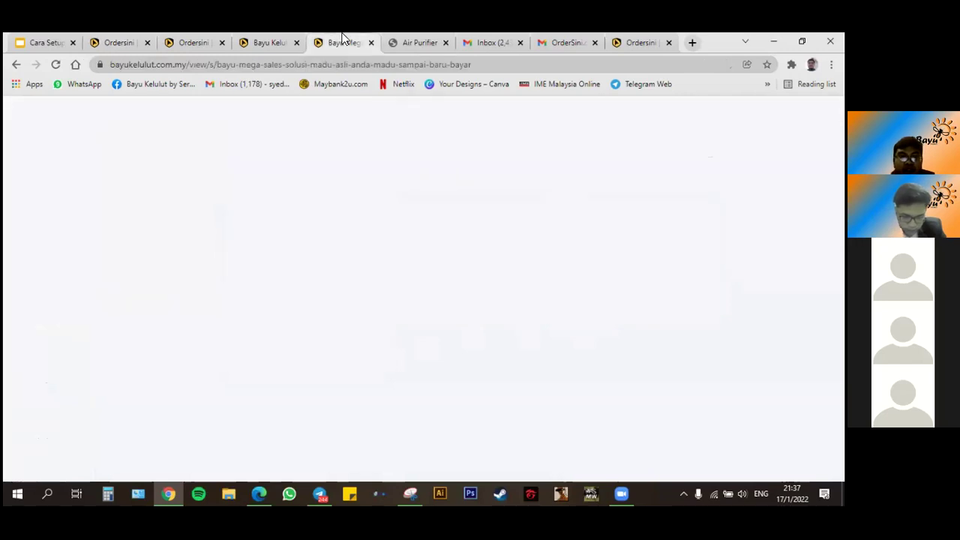
pyautogui.scroll(-2, 570, 201)
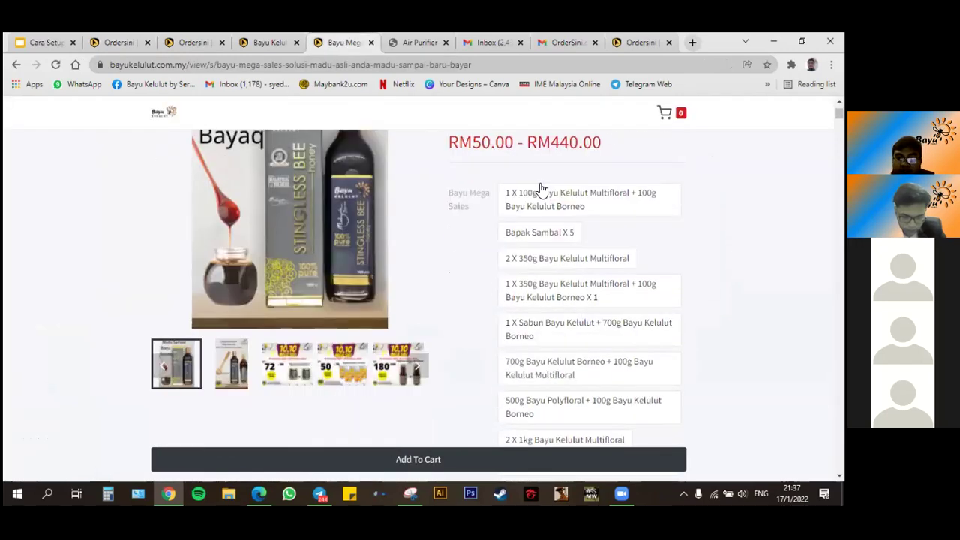
pyautogui.click(527, 209)
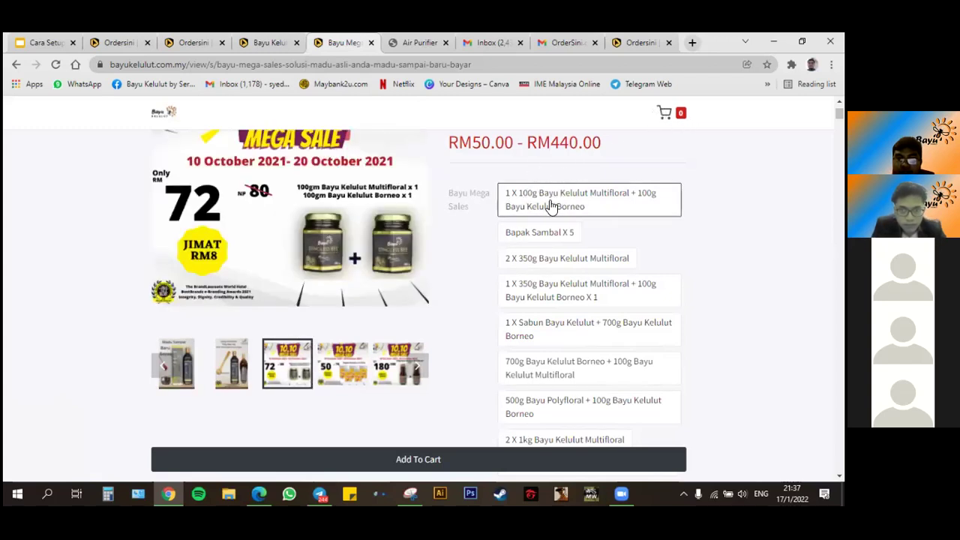
pyautogui.scroll(1, 479, 279)
pyautogui.scroll(-2, 481, 279)
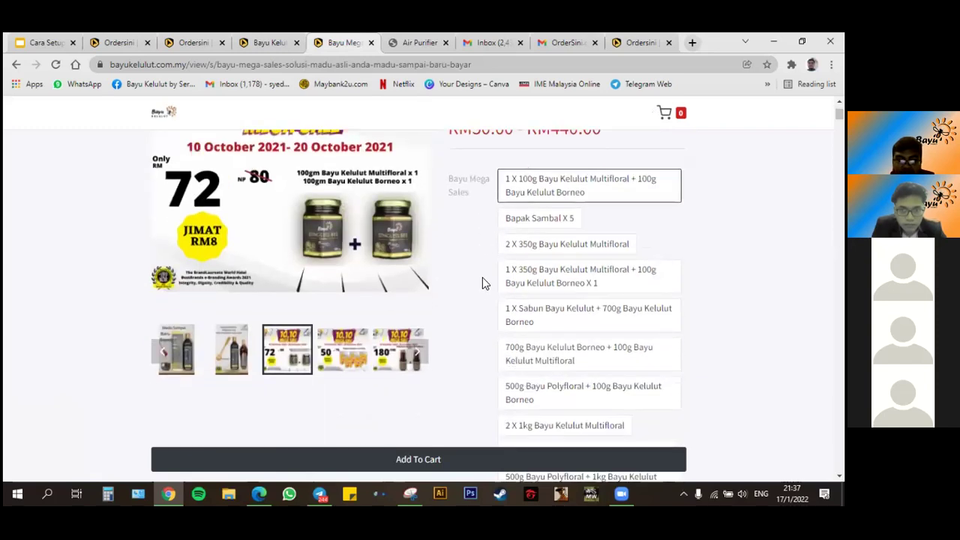
pyautogui.scroll(-5, 483, 283)
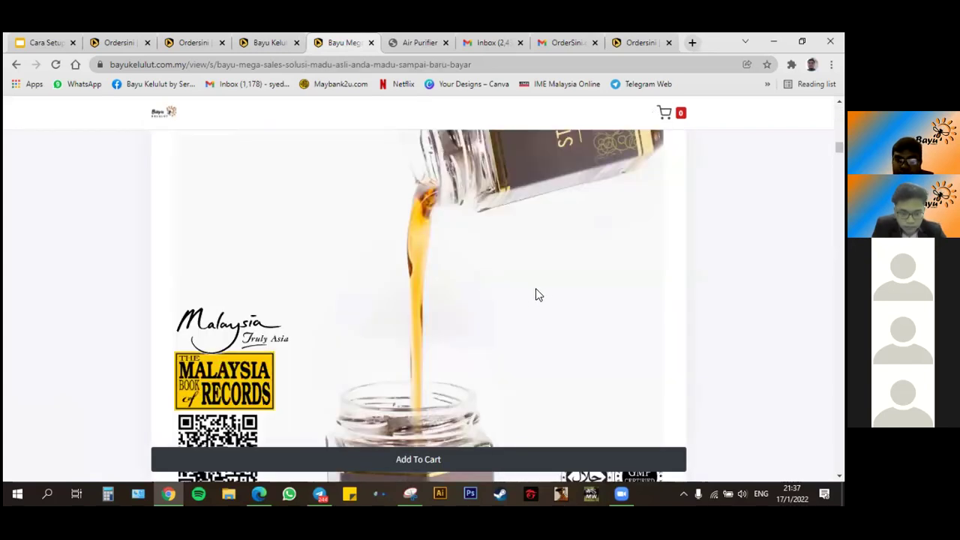
pyautogui.scroll(-4, 593, 300)
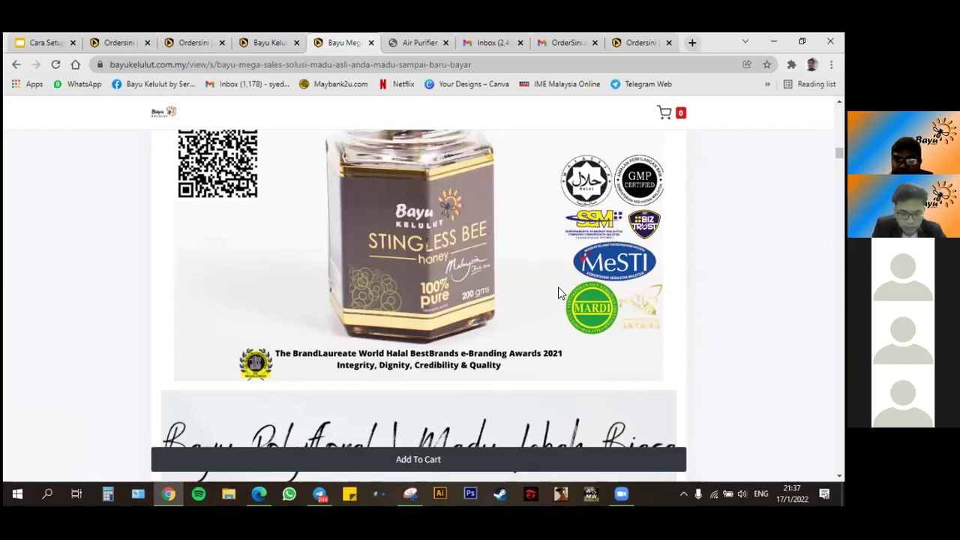
pyautogui.scroll(-4, 558, 287)
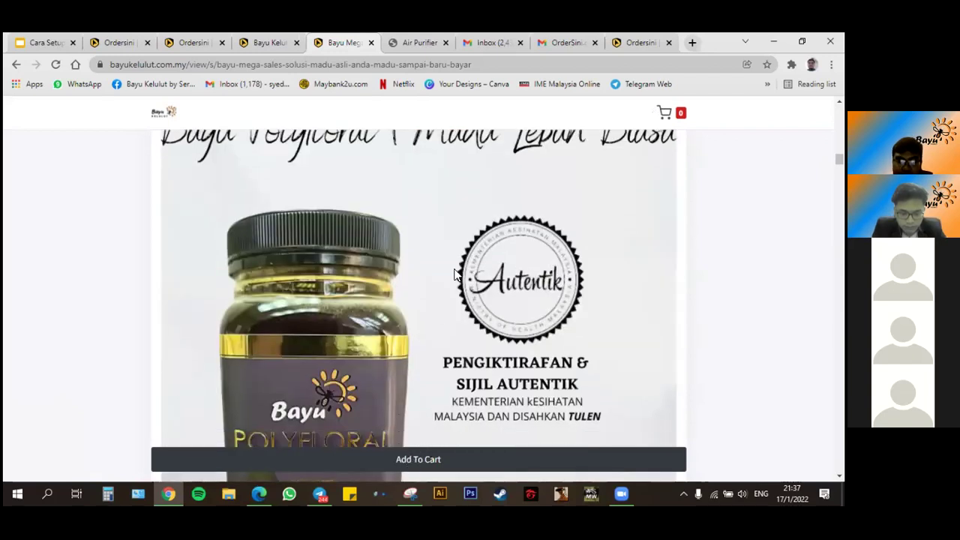
pyautogui.scroll(-2, 454, 274)
pyautogui.scroll(1, 453, 269)
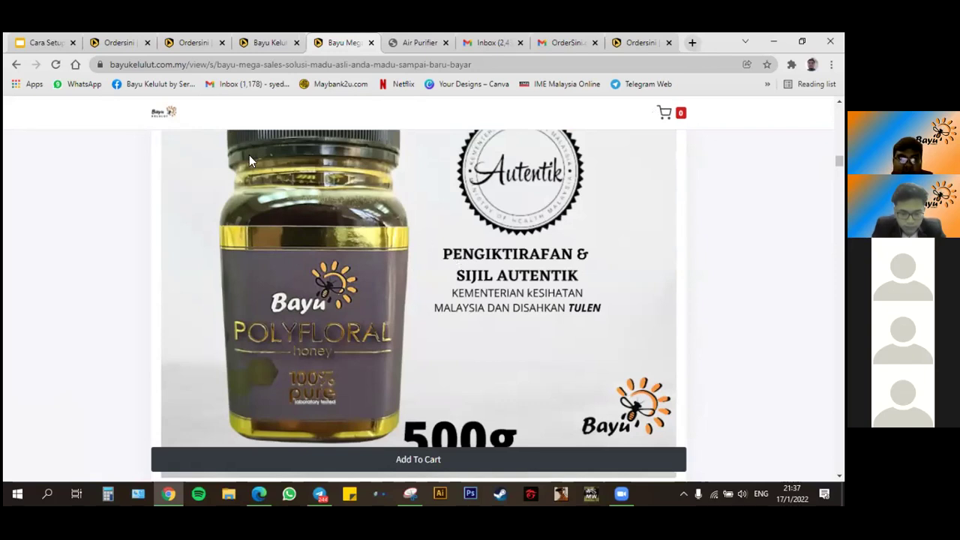
pyautogui.scroll(5, 249, 159)
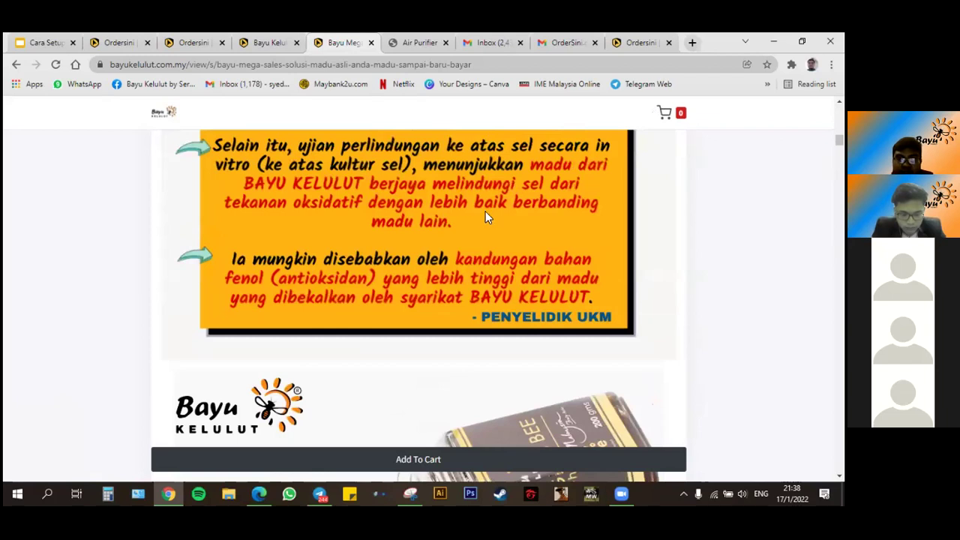
pyautogui.scroll(2, 694, 253)
# - Open the order form from the Bayu Kelulut landing page with Buy Now
pyautogui.hotkey('ctrl', 'shift', 'Tab')
pyautogui.scroll(4, 471, 206)
pyautogui.scroll(2, 405, 439)
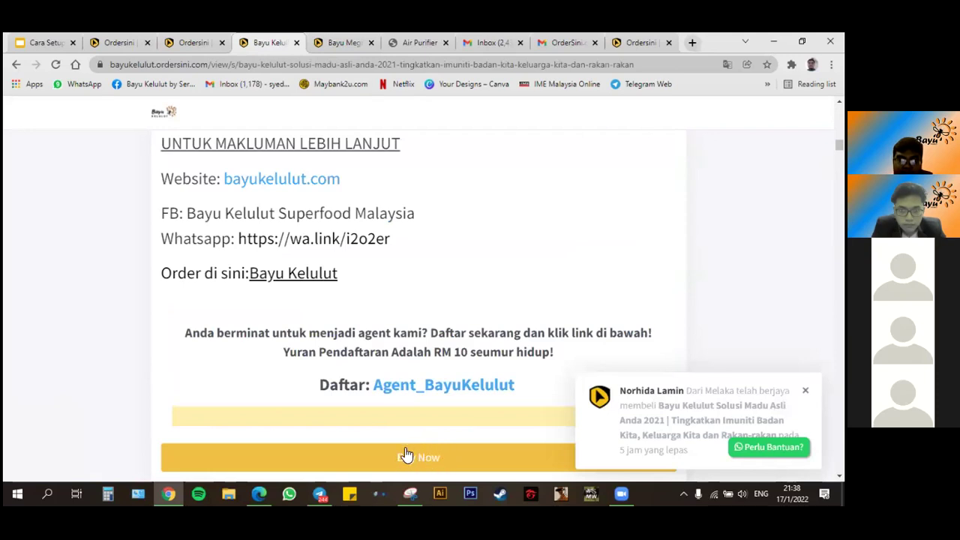
pyautogui.scroll(4, 429, 459)
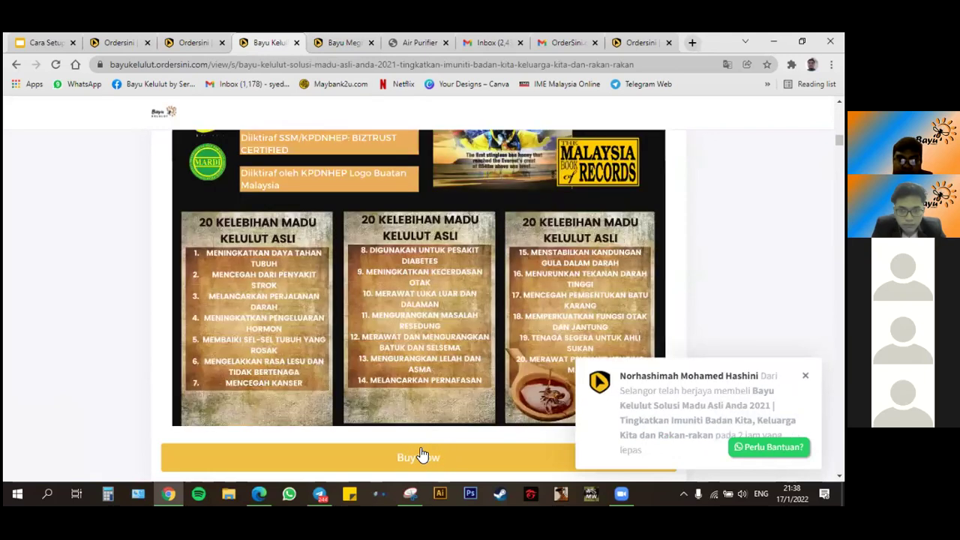
pyautogui.click(406, 452)
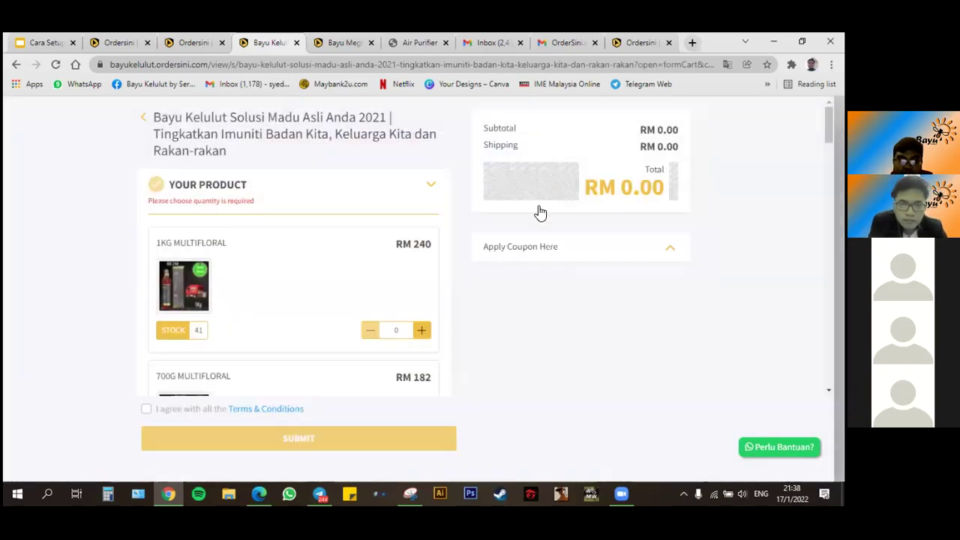
# - Try Bapak Sambal X 5 and 2 X 350g Multifloral, then cart the 500g Polyfloral + 1kg Multifloral combo
pyautogui.hotkey('ctrl', 'Tab')
pyautogui.scroll(-3, 525, 285)
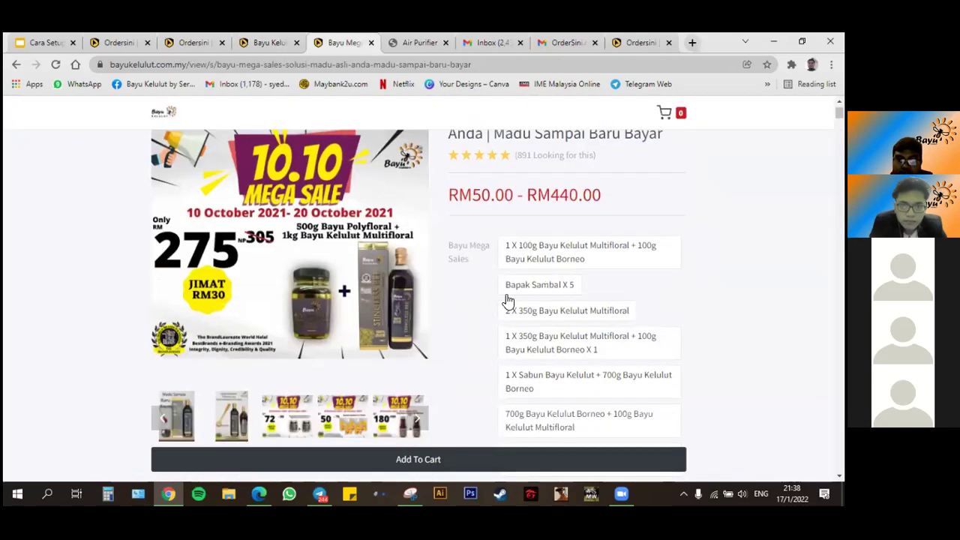
pyautogui.click(506, 294)
pyautogui.click(632, 258)
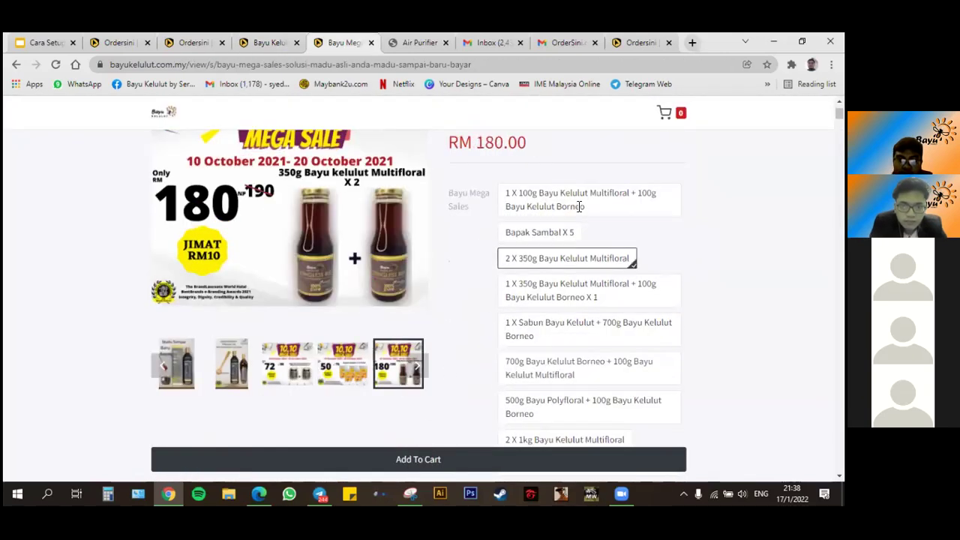
pyautogui.scroll(1, 510, 255)
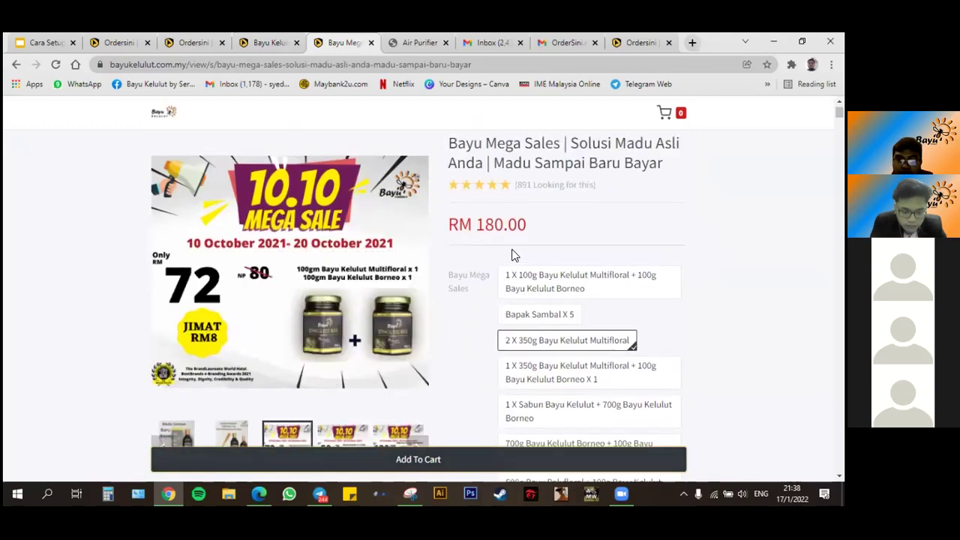
pyautogui.scroll(-4, 585, 270)
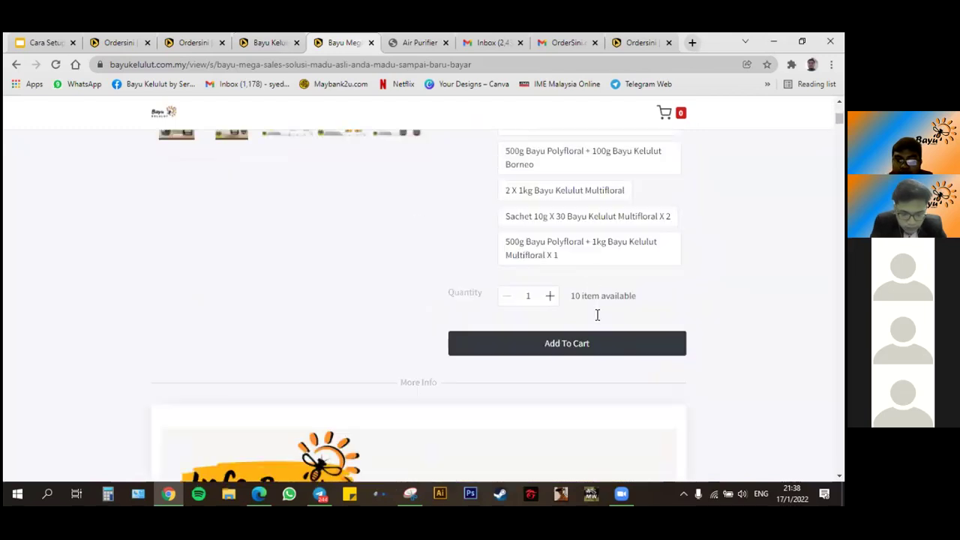
pyautogui.click(583, 369)
pyautogui.click(608, 278)
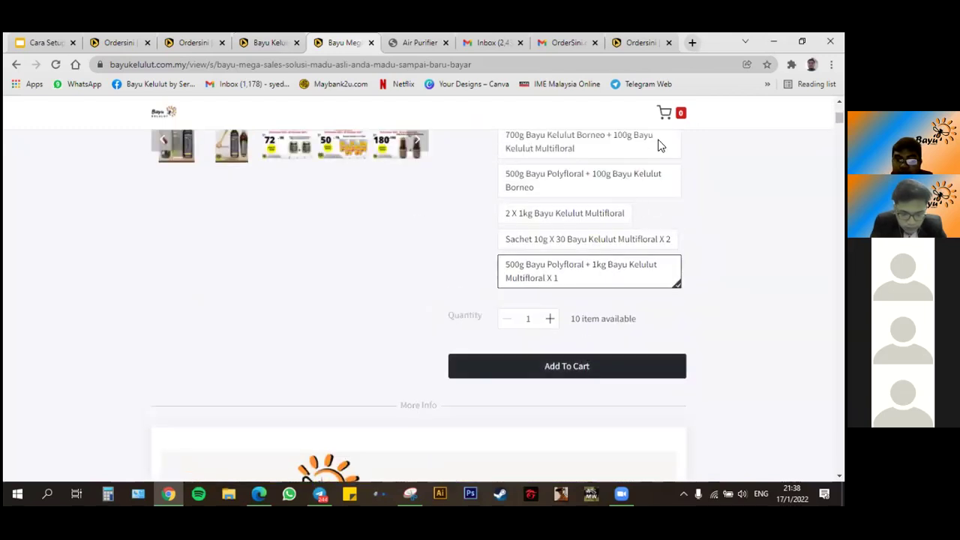
pyautogui.scroll(1, 660, 135)
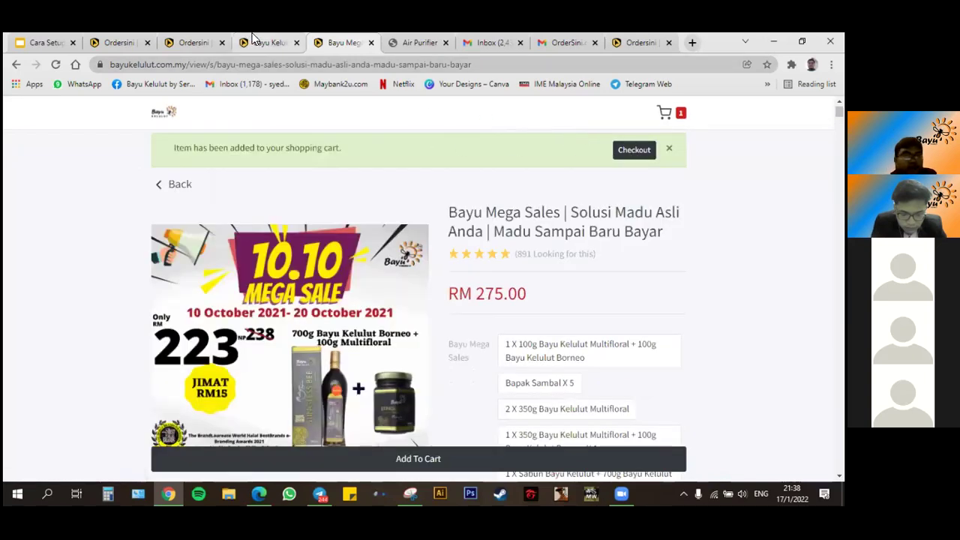
pyautogui.click(187, 42)
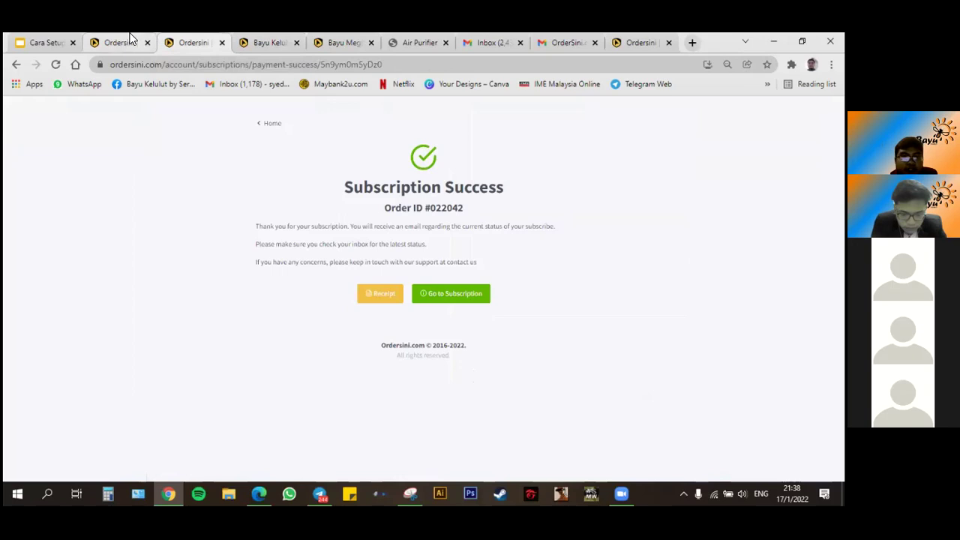
# - Start a Variations product and enable its Social Proof Notification
pyautogui.click(124, 42)
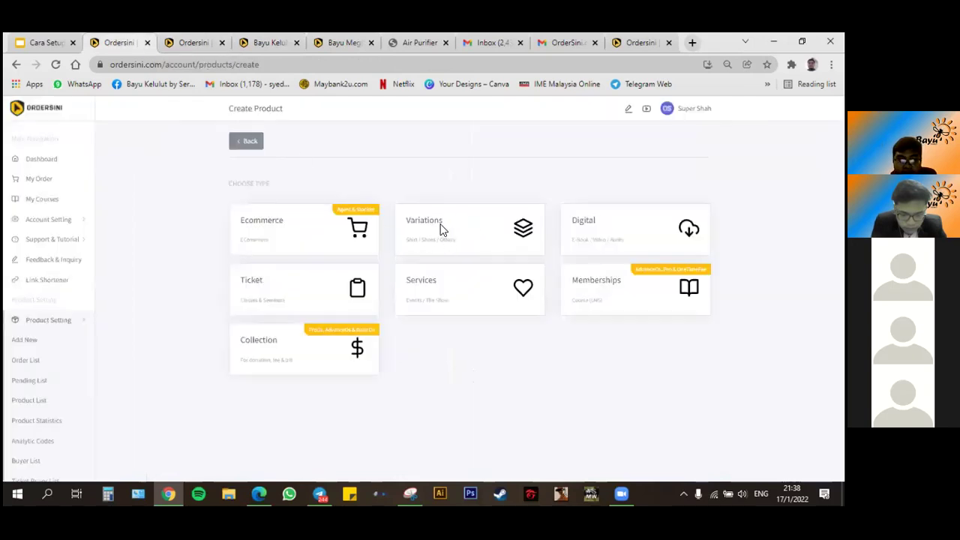
pyautogui.click(440, 226)
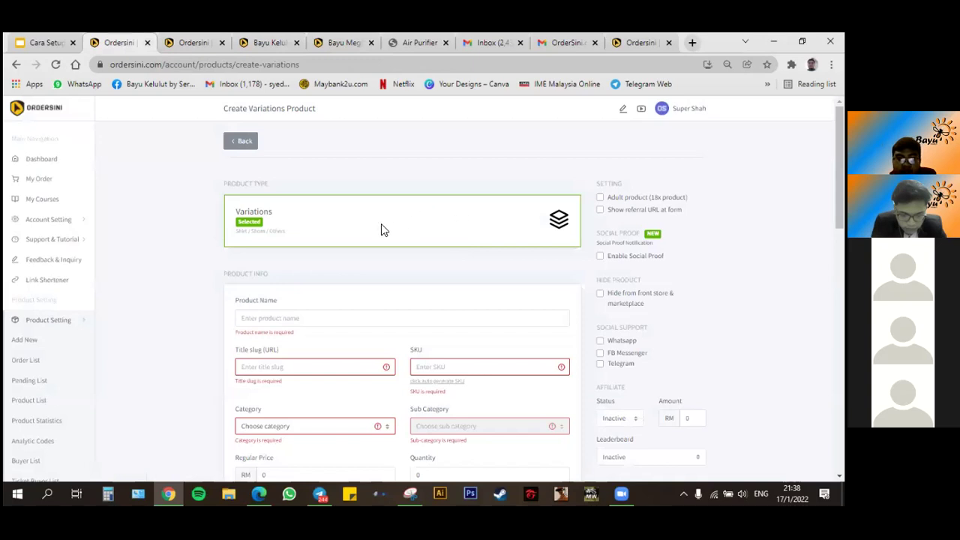
pyautogui.scroll(-1, 544, 220)
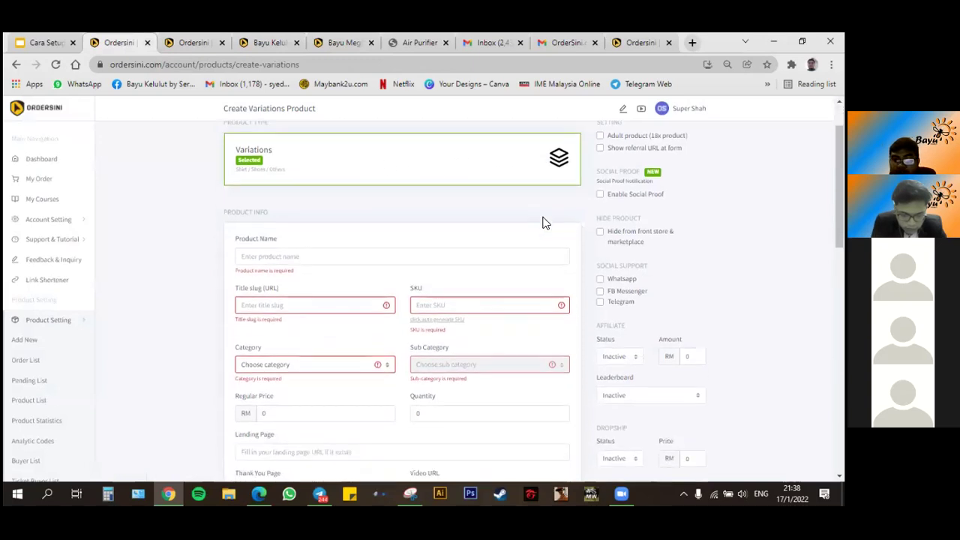
pyautogui.scroll(1, 583, 210)
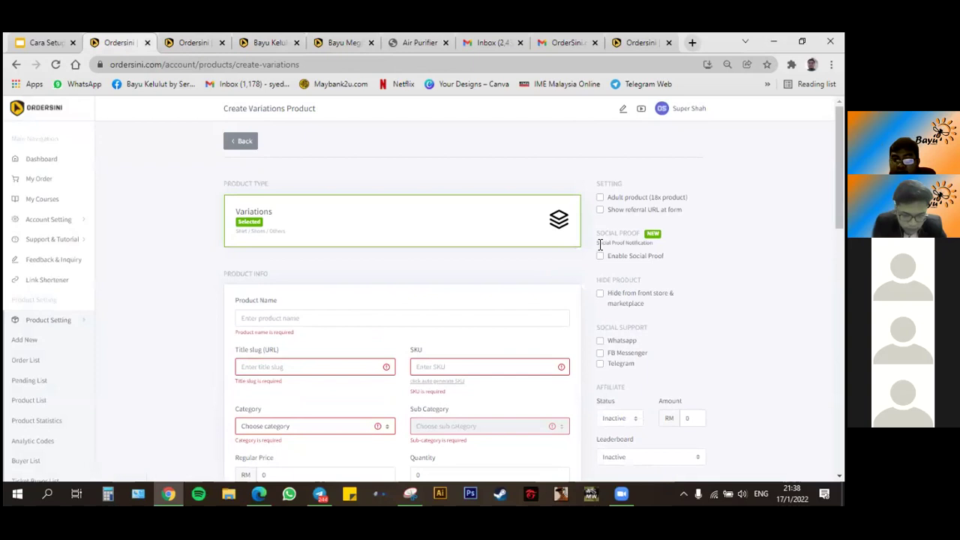
pyautogui.moveTo(646, 242); pyautogui.dragTo(664, 247)
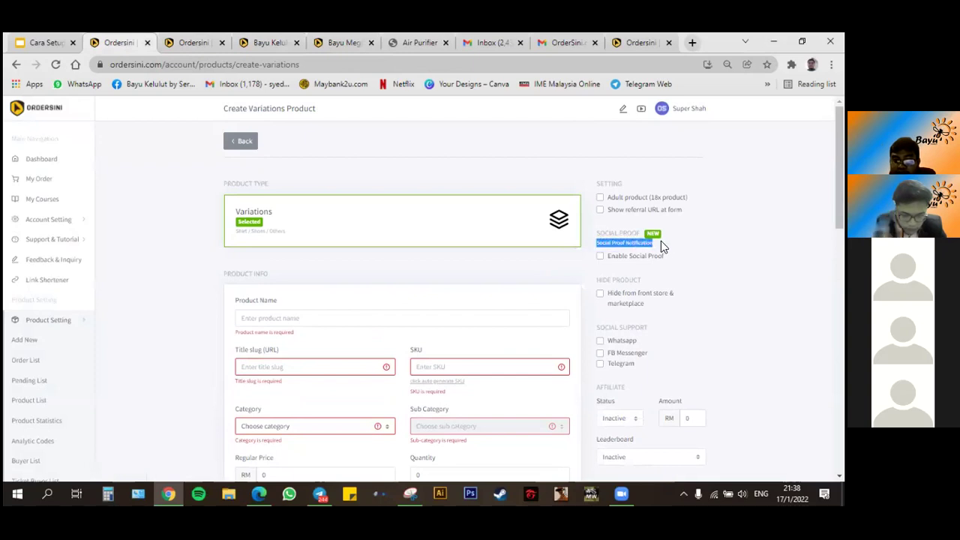
pyautogui.click(666, 249)
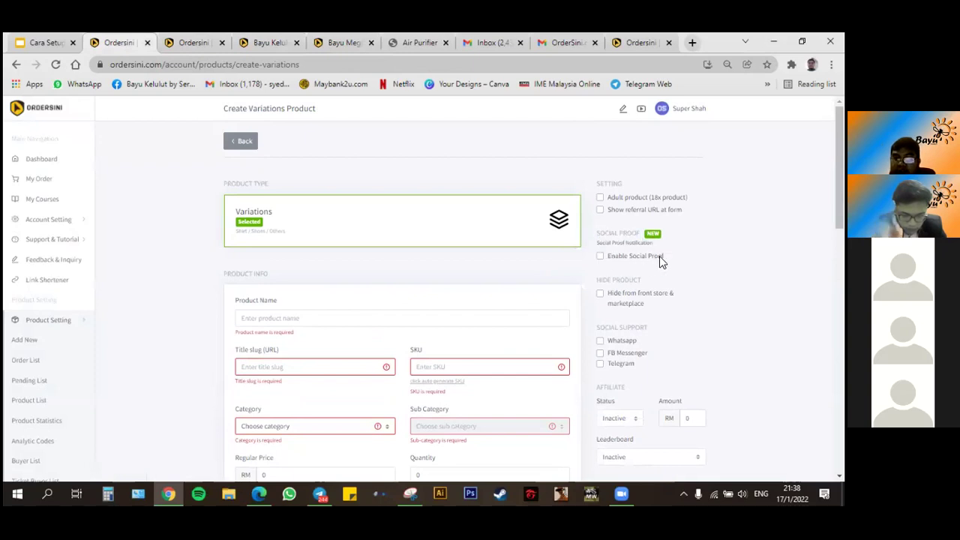
pyautogui.click(600, 256)
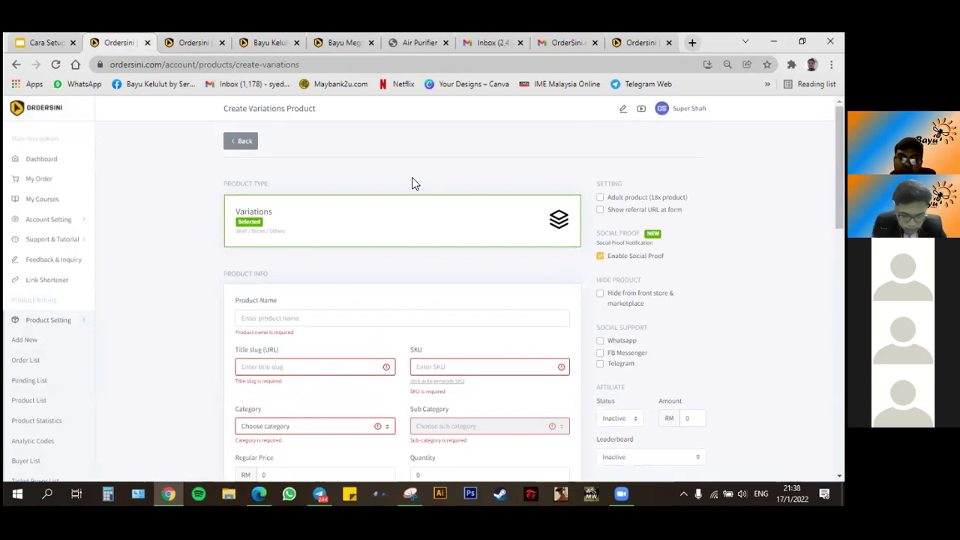
# - Return to the Bayu Kelulut order form and back out of it
pyautogui.click(326, 42)
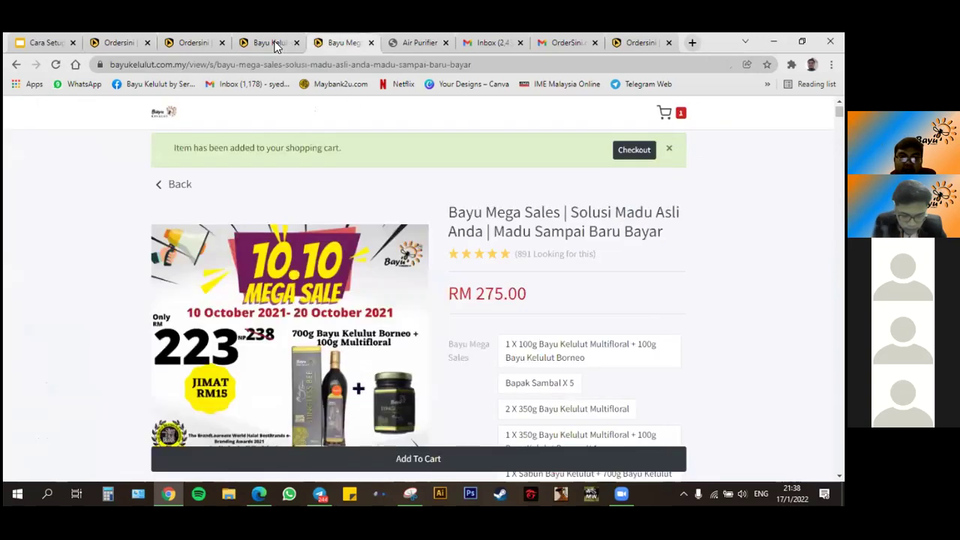
pyautogui.hotkey('ctrl', 'shift', 'Tab')
pyautogui.click(144, 118)
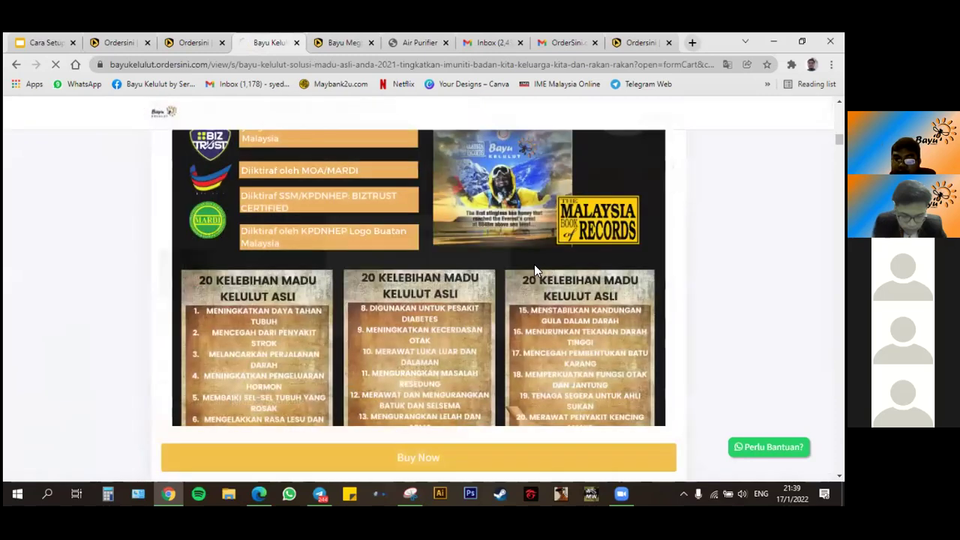
# - Review the Bayu Kelulut landing page and its order form's product list, then return to Ordersini
pyautogui.scroll(-10, 622, 426)
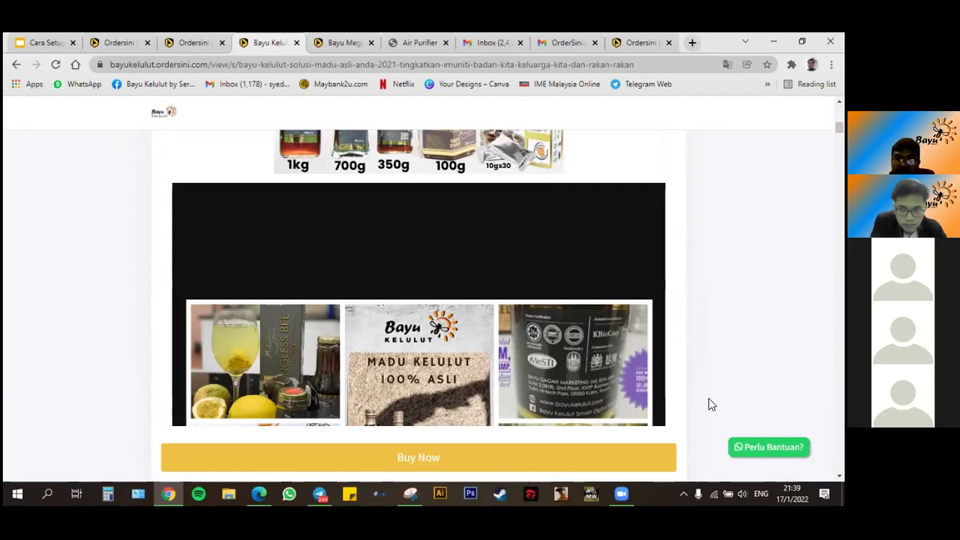
pyautogui.scroll(-1, 710, 403)
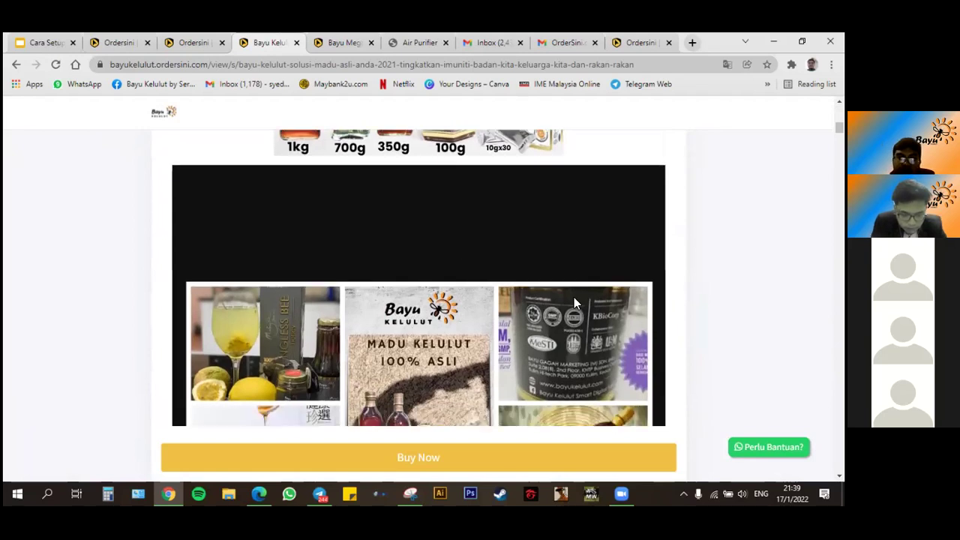
pyautogui.scroll(-1, 574, 297)
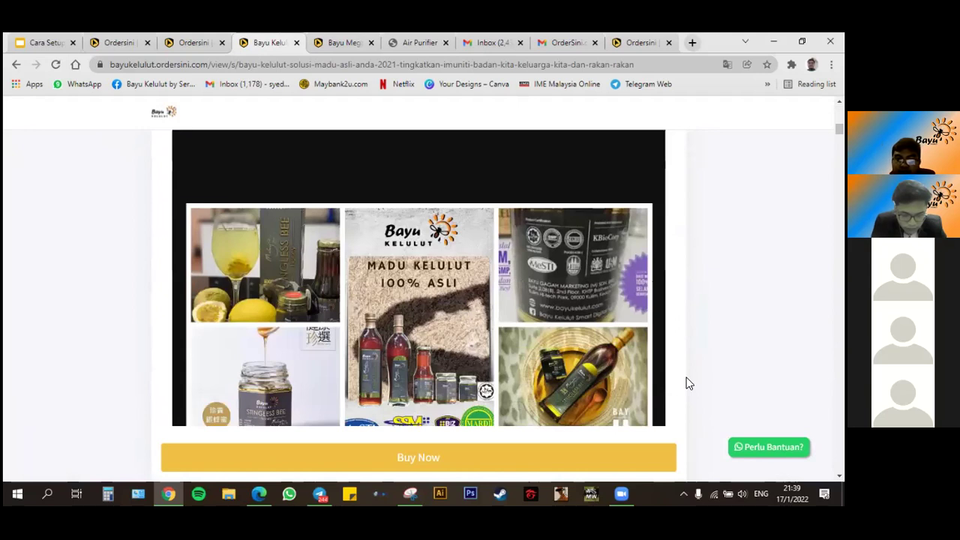
pyautogui.scroll(-5, 537, 434)
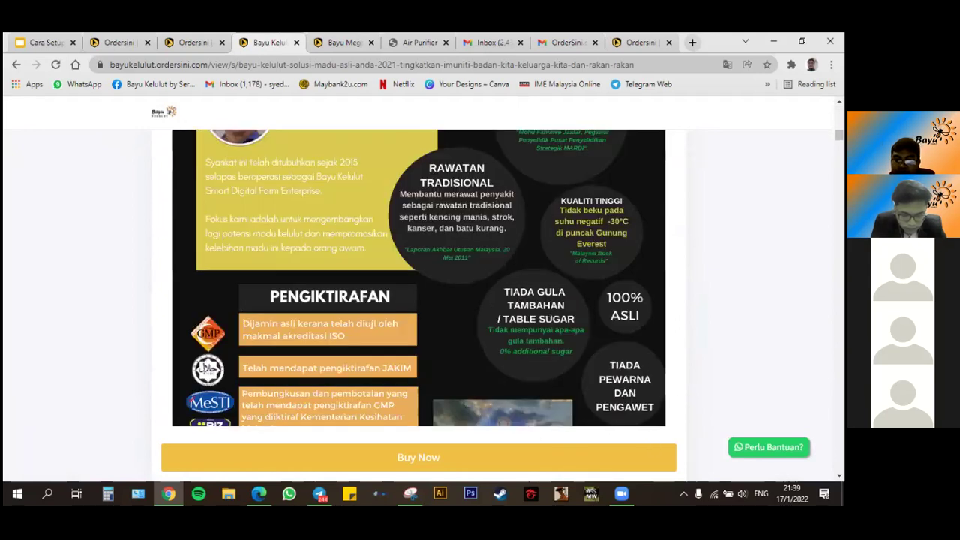
pyautogui.click(668, 457)
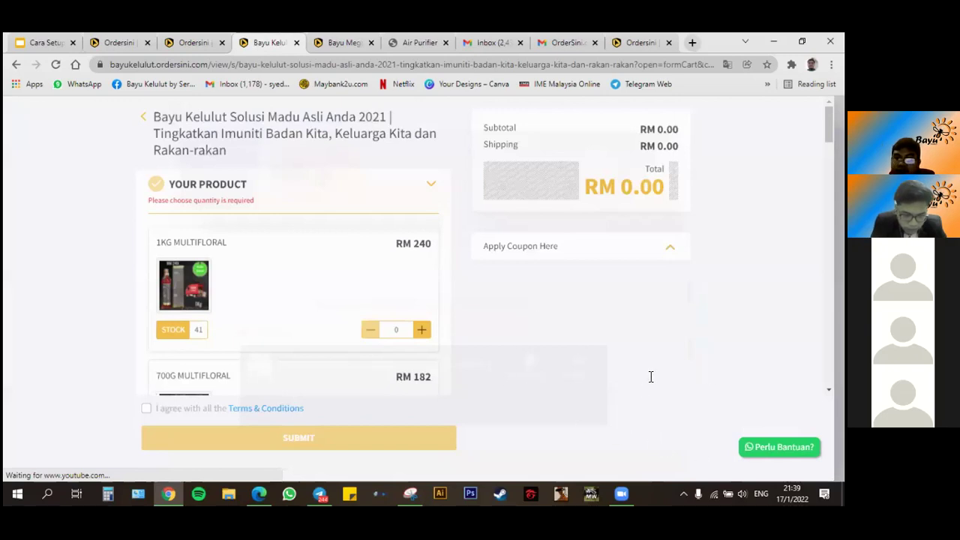
pyautogui.scroll(-5, 651, 377)
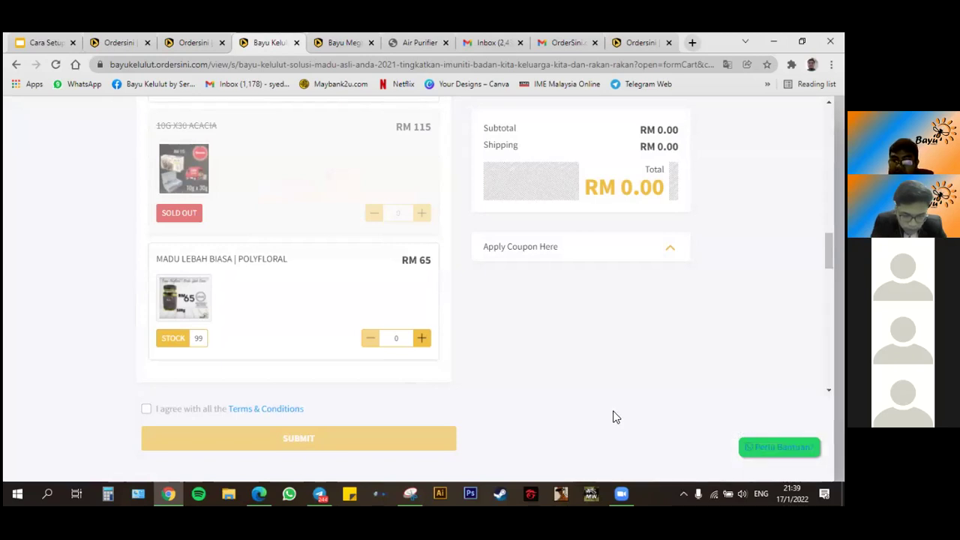
pyautogui.click(108, 39)
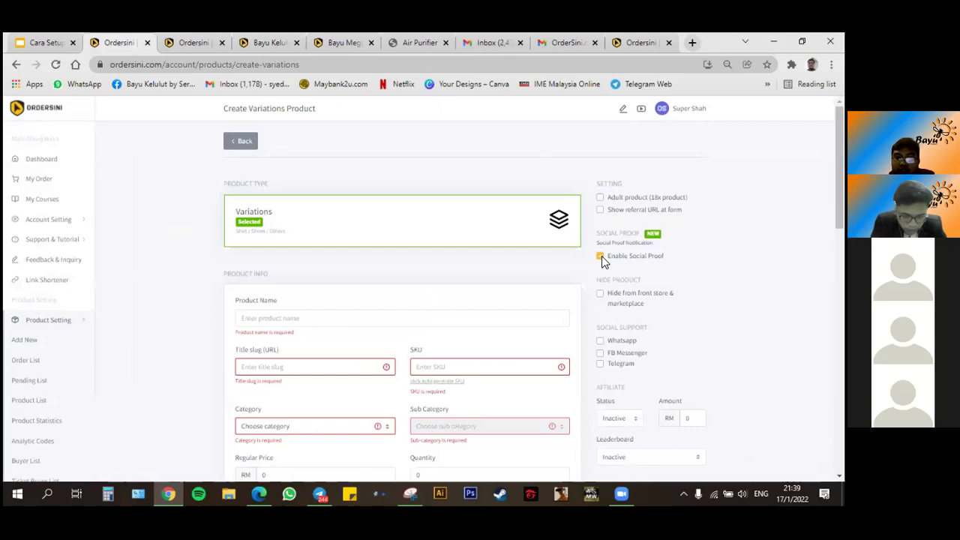
# - Tick Whatsapp under Social Support, then go to the Bayu Kelulut order form
pyautogui.scroll(-1, 622, 255)
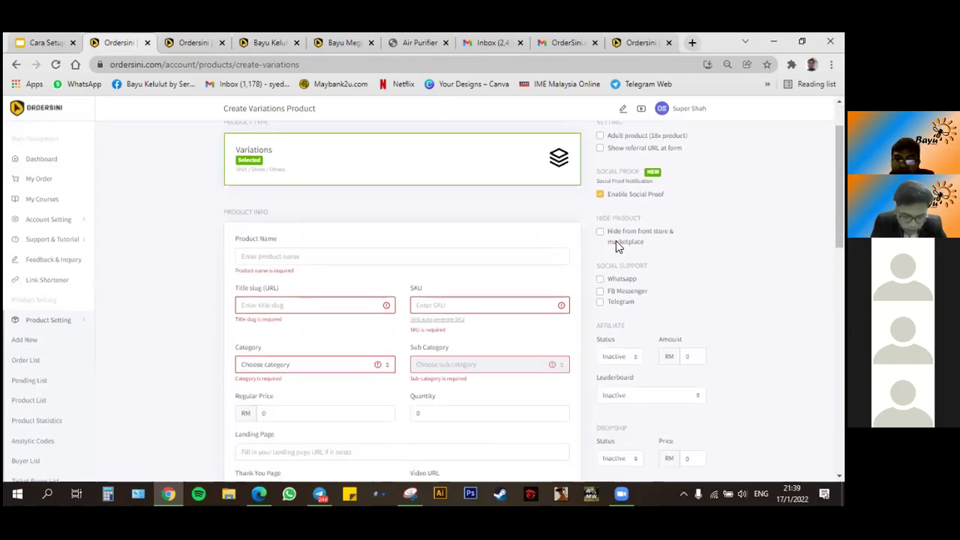
pyautogui.scroll(-1, 624, 237)
pyautogui.scroll(1, 630, 255)
pyautogui.moveTo(598, 270); pyautogui.dragTo(653, 275)
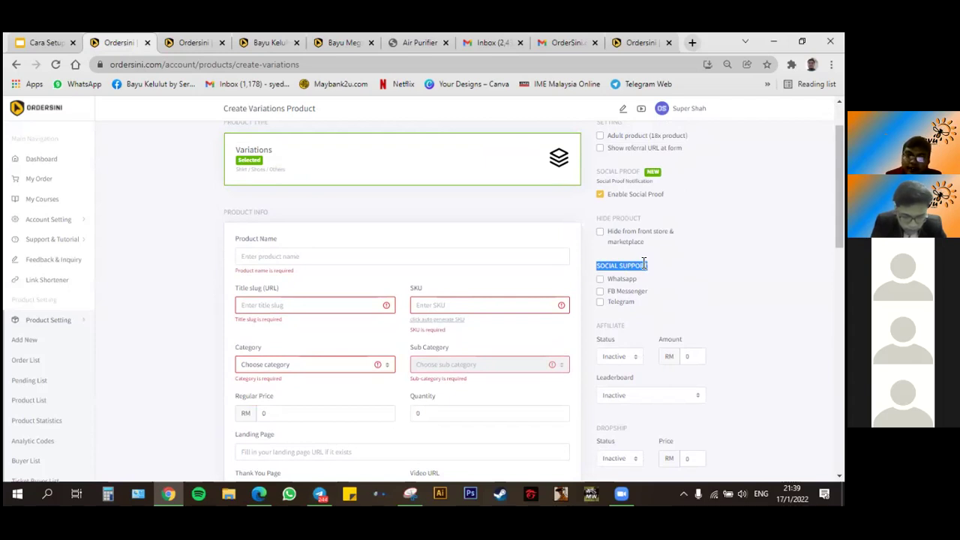
pyautogui.click(668, 267)
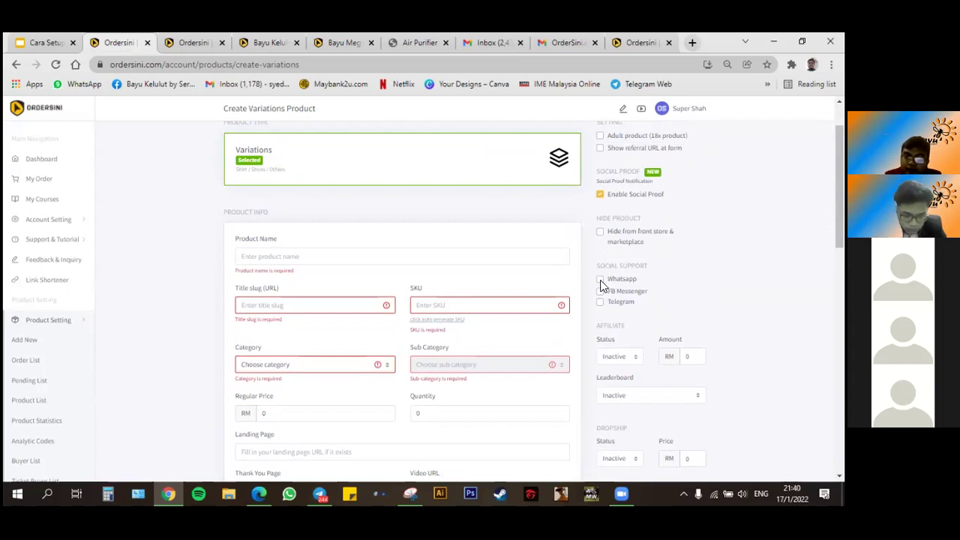
pyautogui.click(600, 279)
pyautogui.click(272, 42)
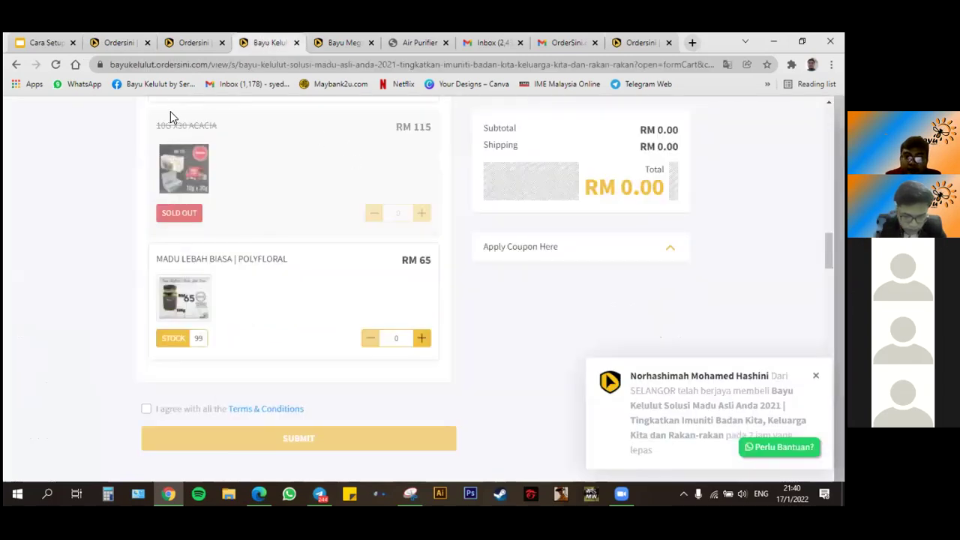
# - Cancel the Bayu Kelulut order form with Yes, view the product page, and return to Ordersini
pyautogui.scroll(10, 143, 133)
pyautogui.scroll(2, 143, 133)
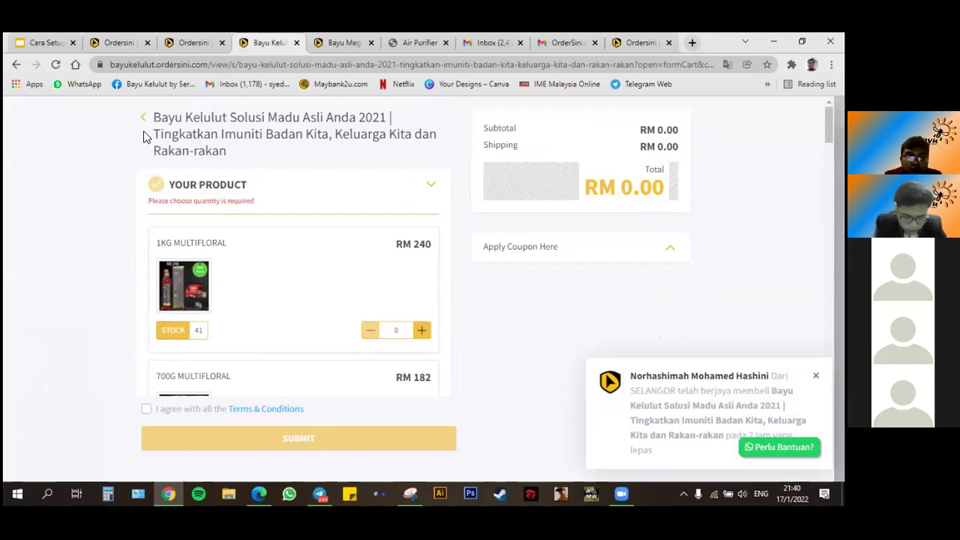
pyautogui.click(144, 117)
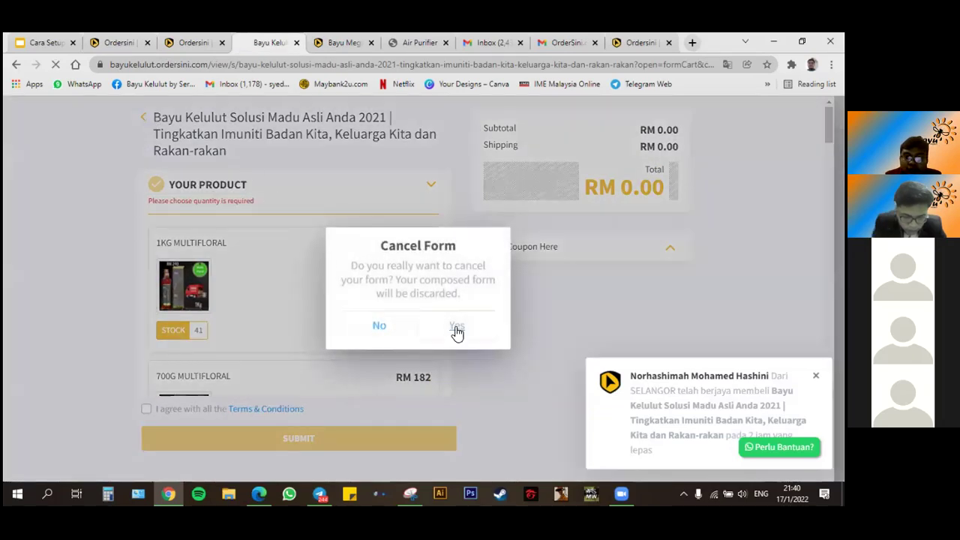
pyautogui.click(457, 325)
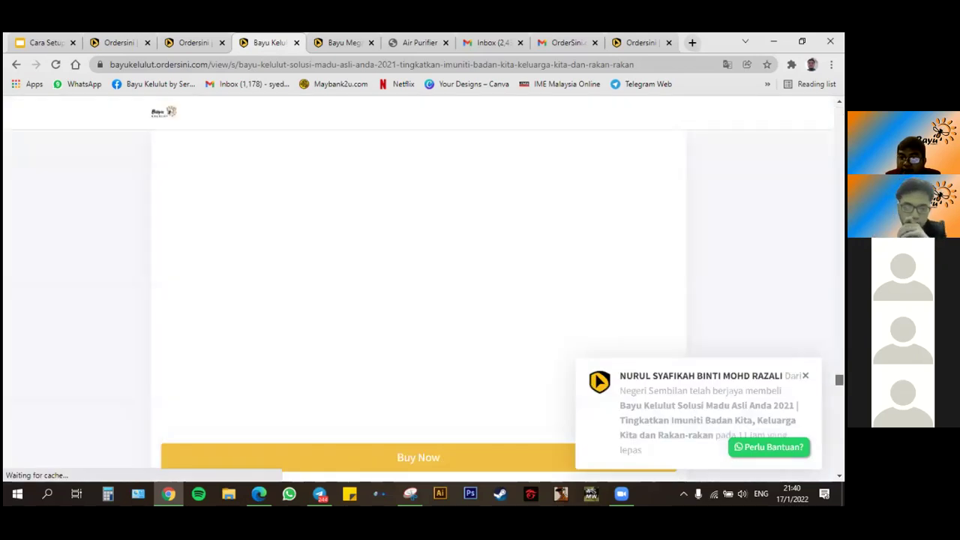
pyautogui.scroll(-3, 457, 373)
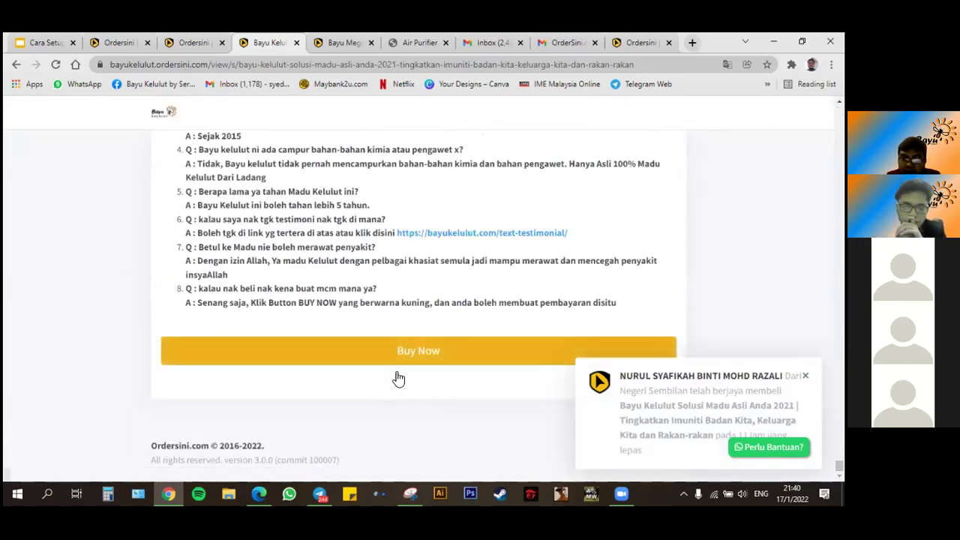
pyautogui.click(117, 42)
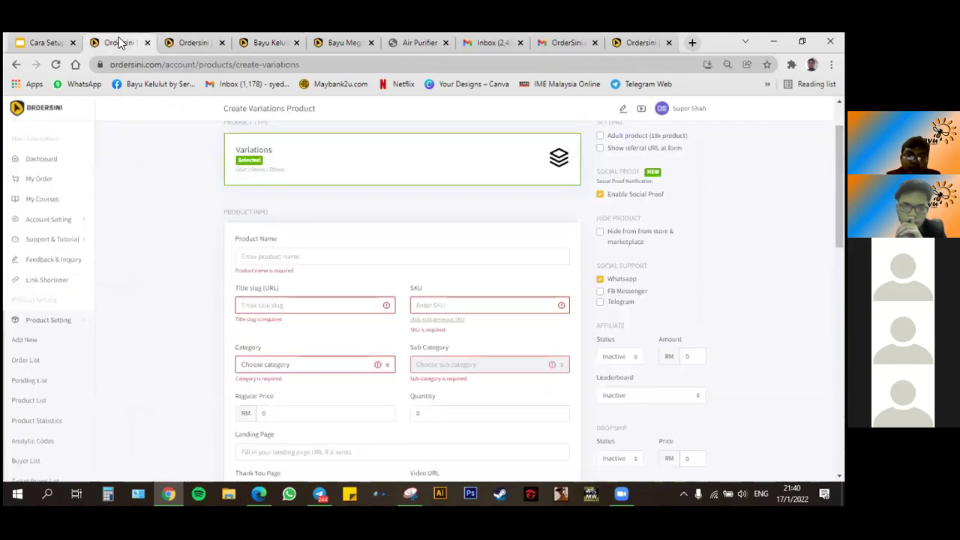
# - Untick Whatsapp under Social Support for the product
pyautogui.click(600, 279)
pyautogui.click(598, 279)
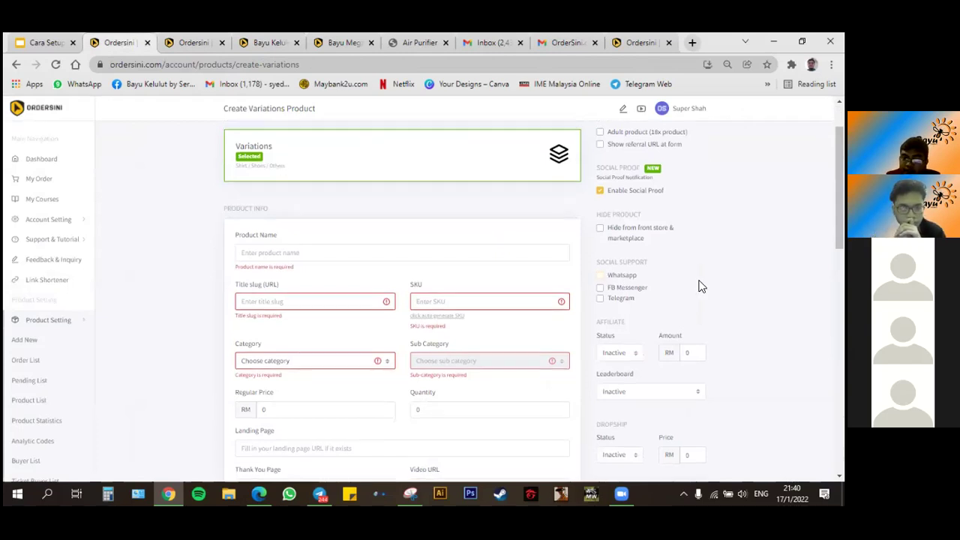
pyautogui.scroll(-1, 637, 288)
pyautogui.scroll(-2, 634, 345)
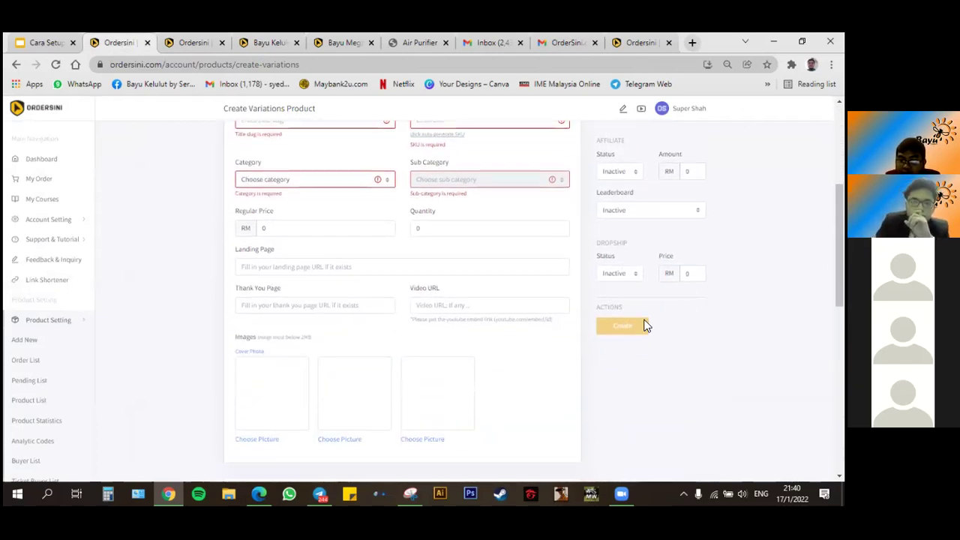
pyautogui.scroll(2, 480, 262)
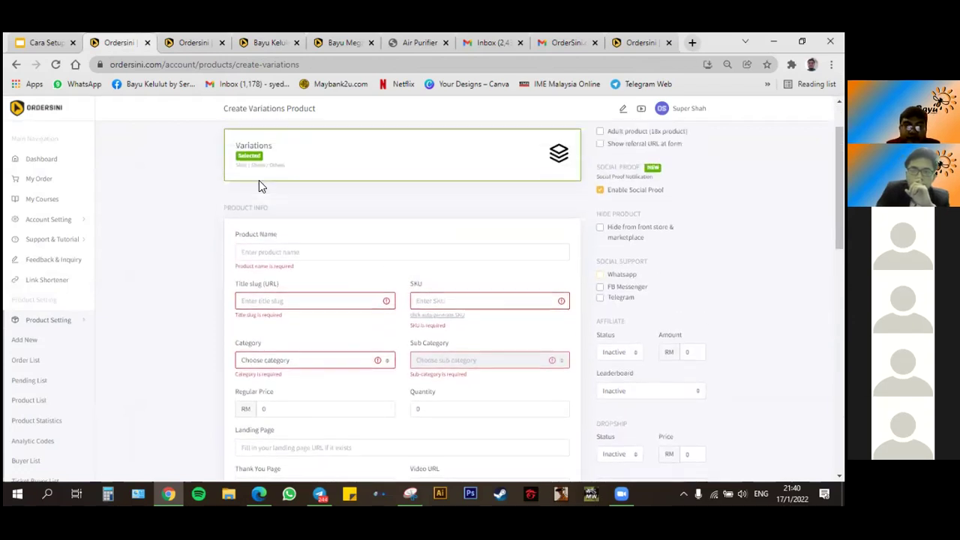
pyautogui.scroll(2, 263, 188)
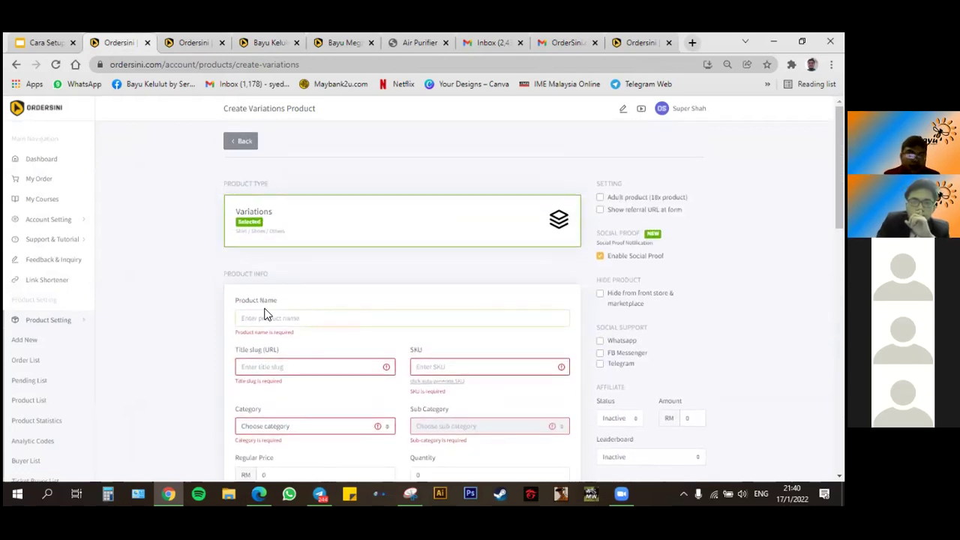
# - Name the product 'Promosi Tahun Baru Cina 2022 Bayu Kelulut Solusi Madu Asli Anda'
pyautogui.write('Bayu')
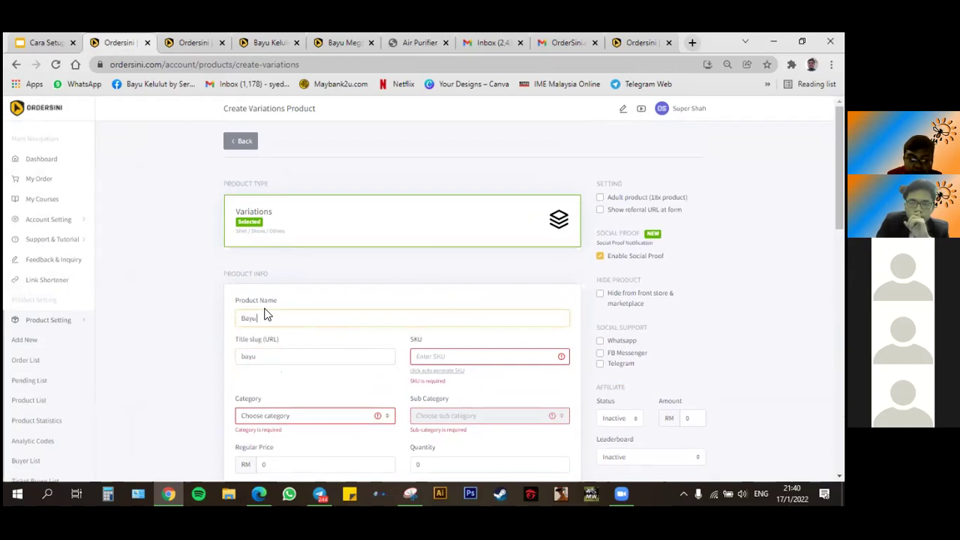
pyautogui.press('BackSpace')
pyautogui.press('BackSpace')
pyautogui.press('BackSpace')
pyautogui.press('BackSpace')
pyautogui.press('BackSpace')
pyautogui.press('BackSpace')
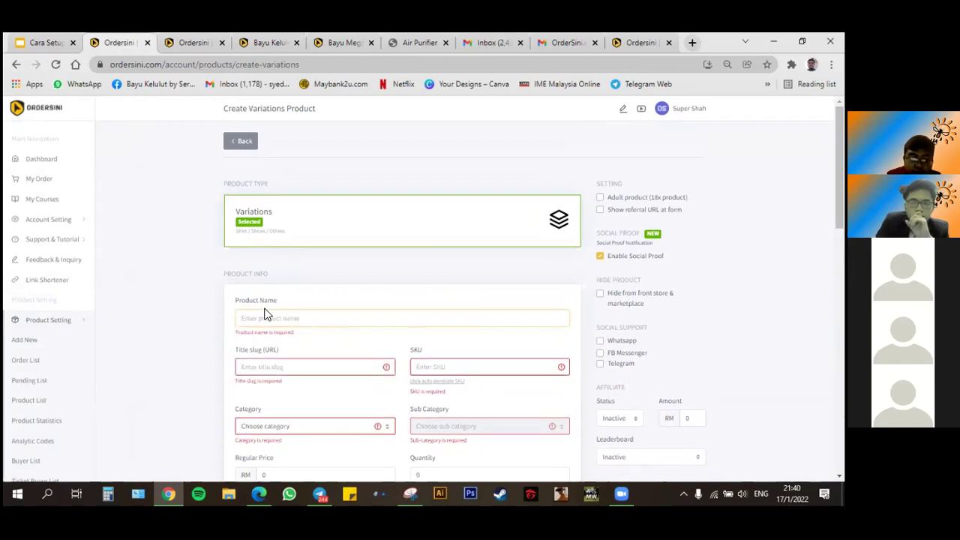
pyautogui.write('Promosi')
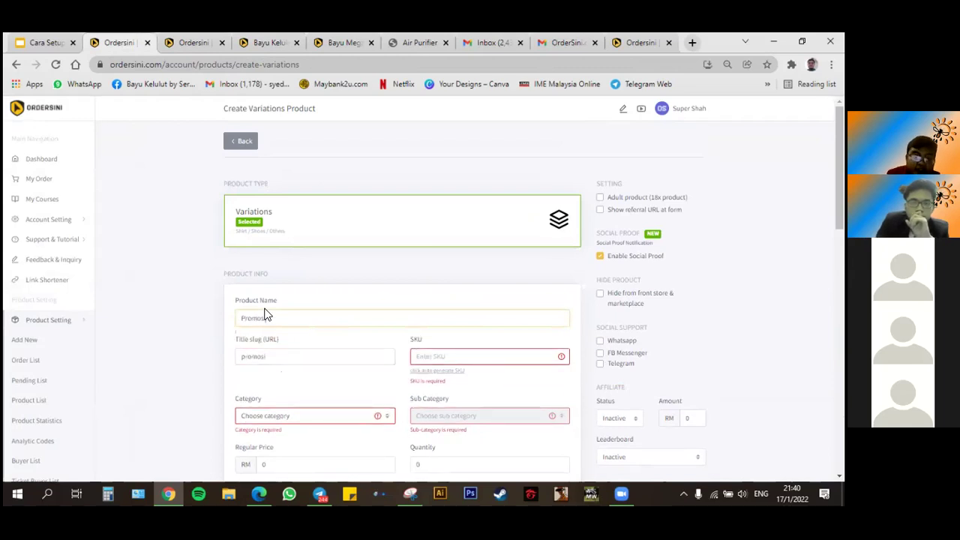
pyautogui.write(' tahun Baru Cina')
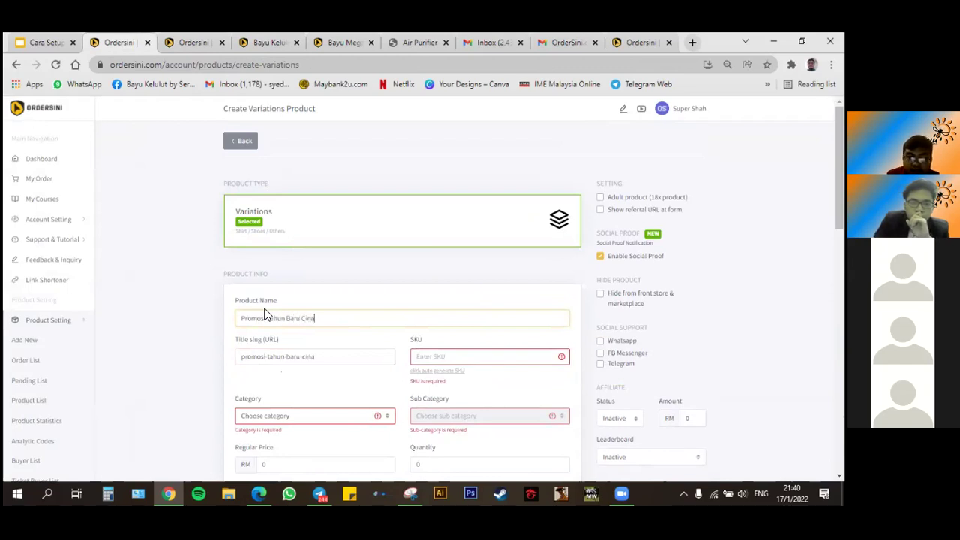
pyautogui.write(' 2022 Bayu')
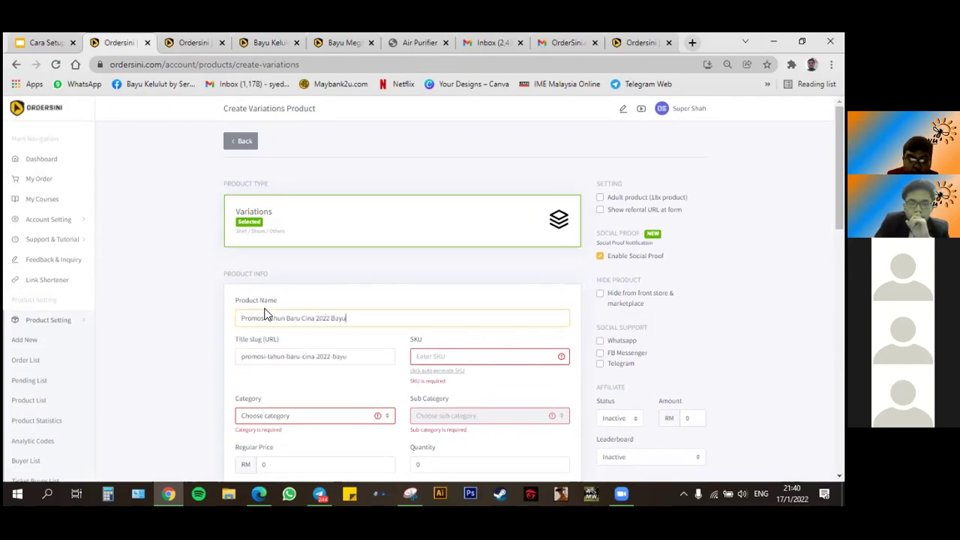
pyautogui.write(' Kelulut So')
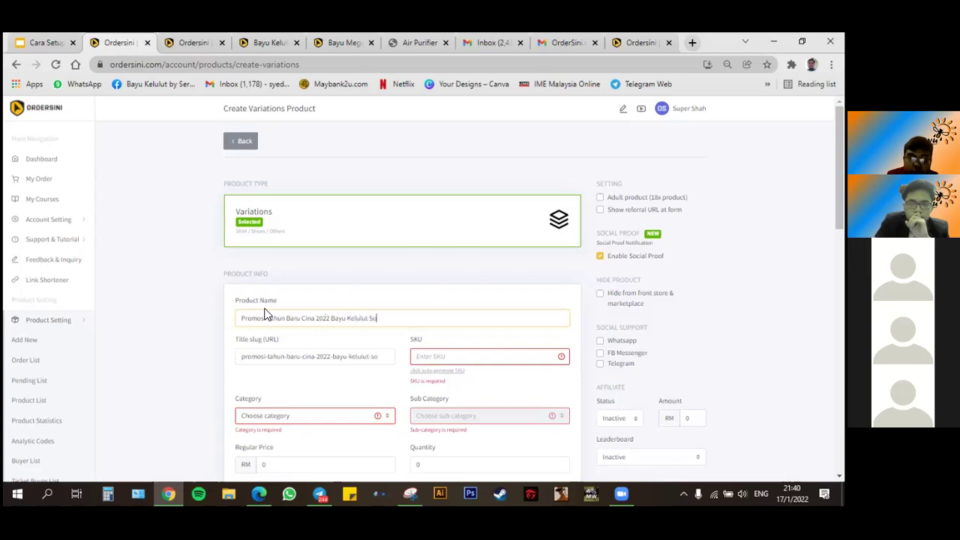
pyautogui.write('lusi Madu')
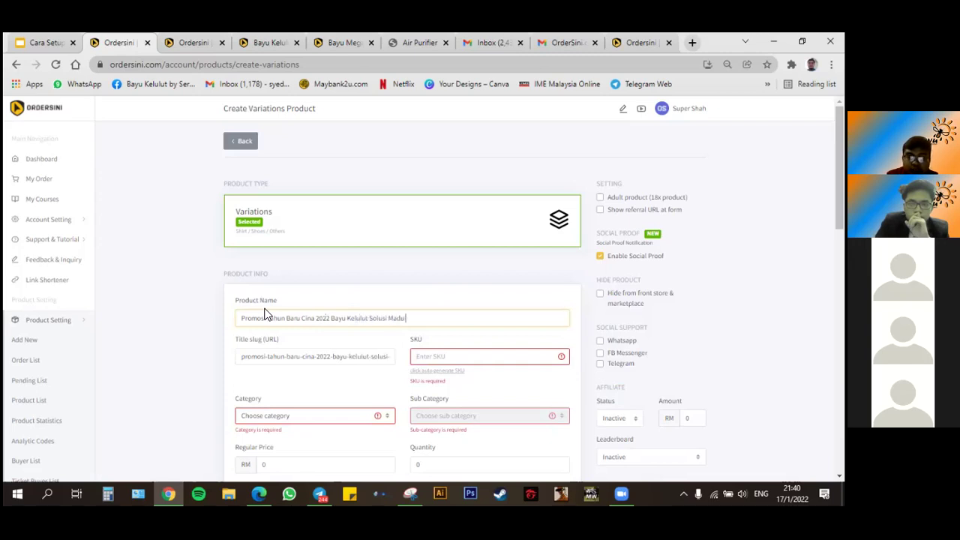
pyautogui.write(' Asli Anda')
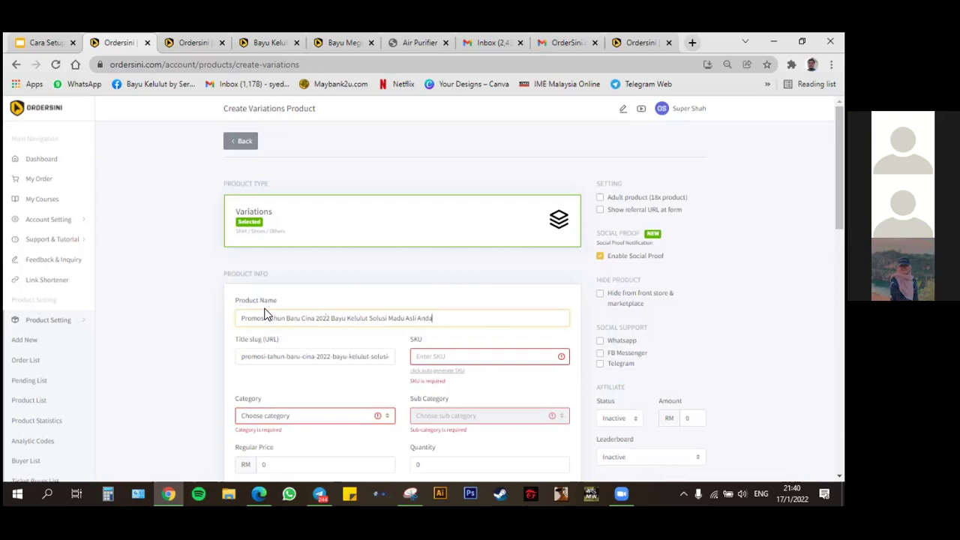
pyautogui.scroll(-1, 379, 302)
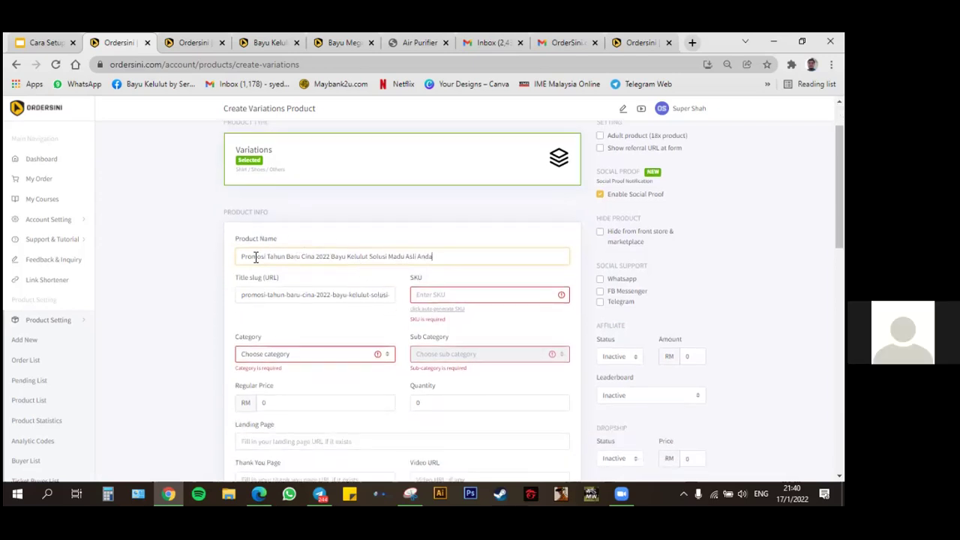
pyautogui.click(266, 42)
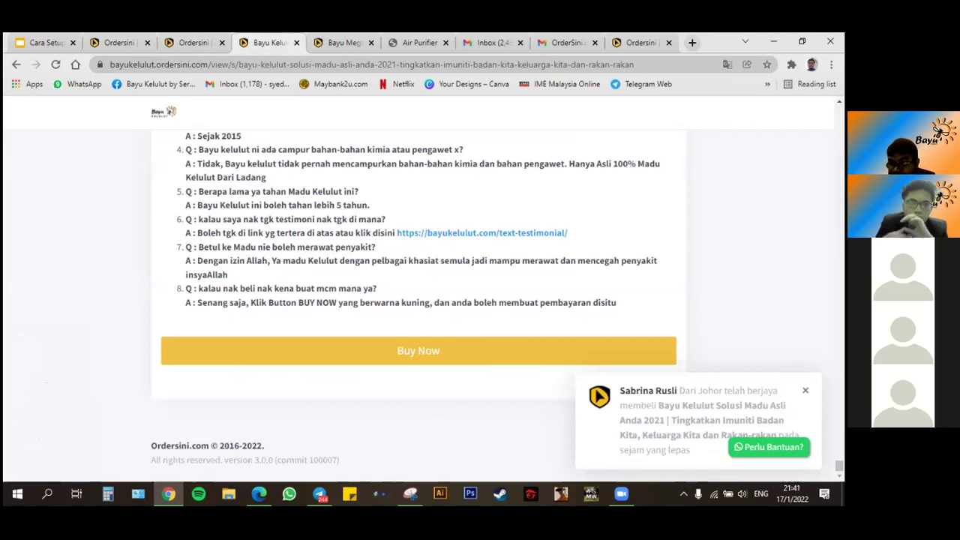
pyautogui.scroll(10, 418, 300)
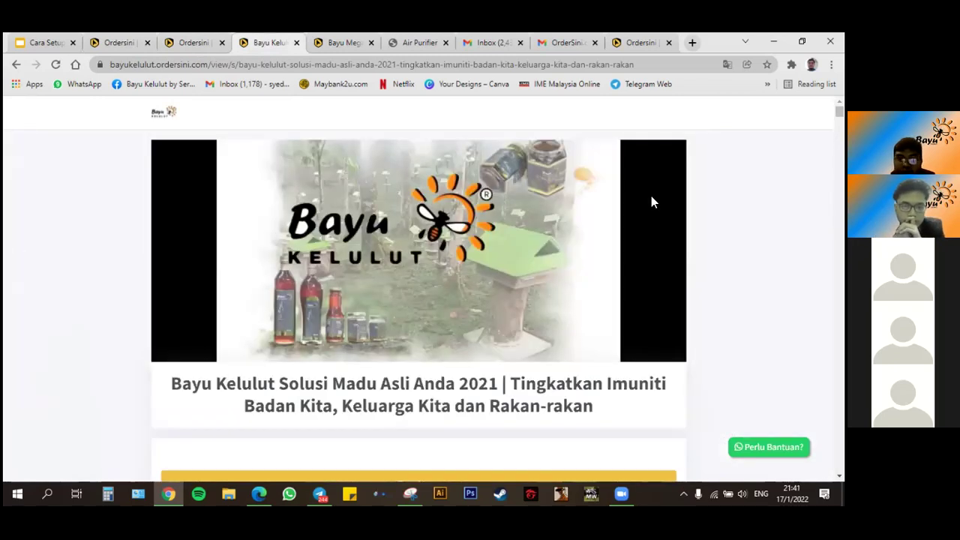
pyautogui.moveTo(172, 384); pyautogui.dragTo(600, 407)
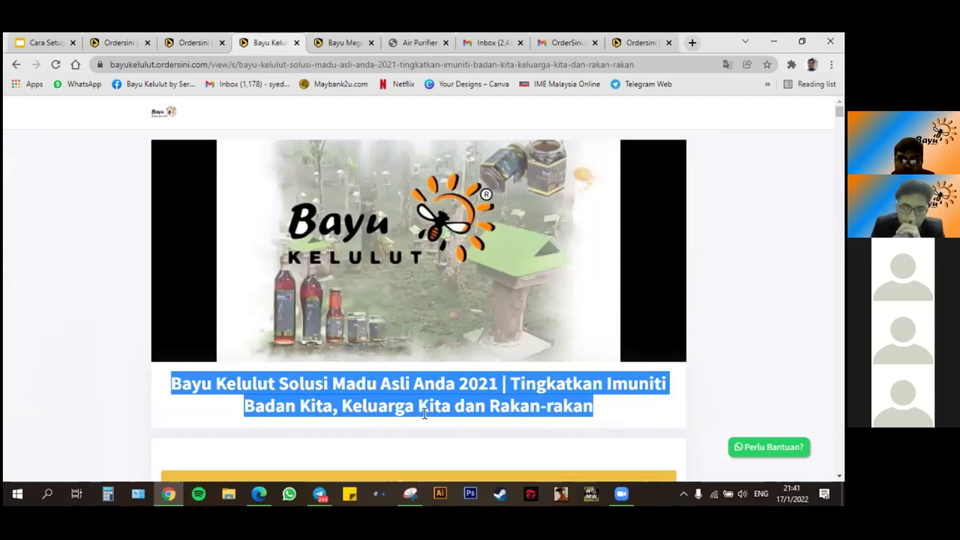
pyautogui.click(109, 46)
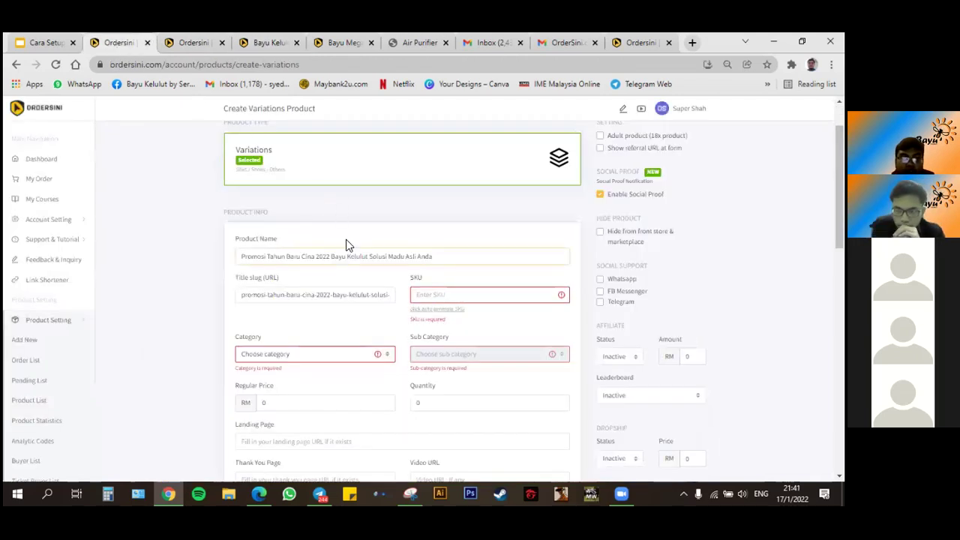
pyautogui.click(433, 309)
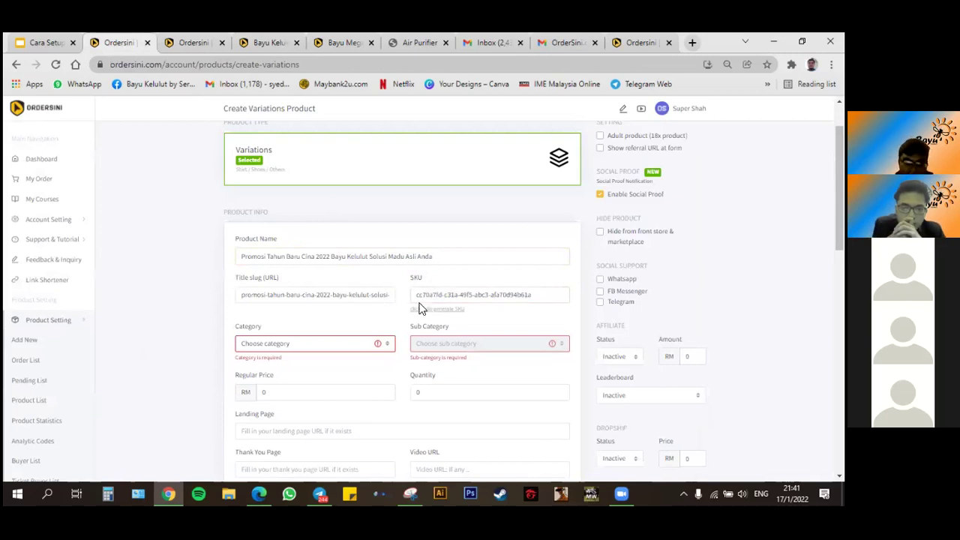
pyautogui.scroll(-3, 397, 304)
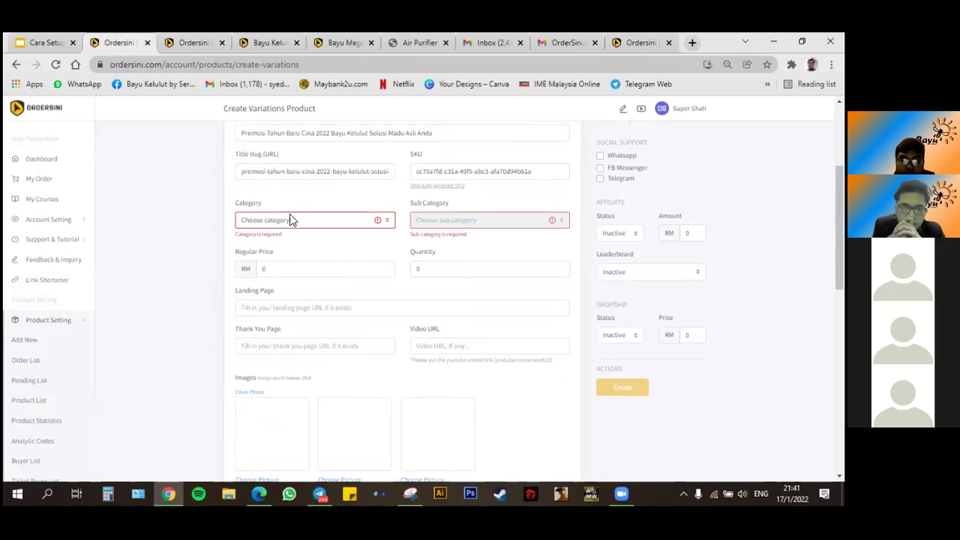
pyautogui.scroll(2, 291, 219)
pyautogui.click(259, 282)
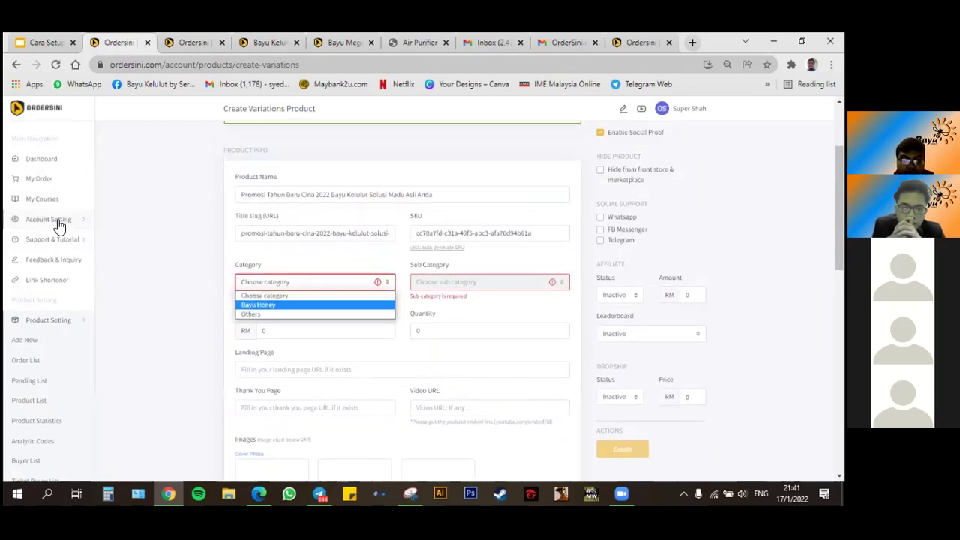
pyautogui.click(259, 306)
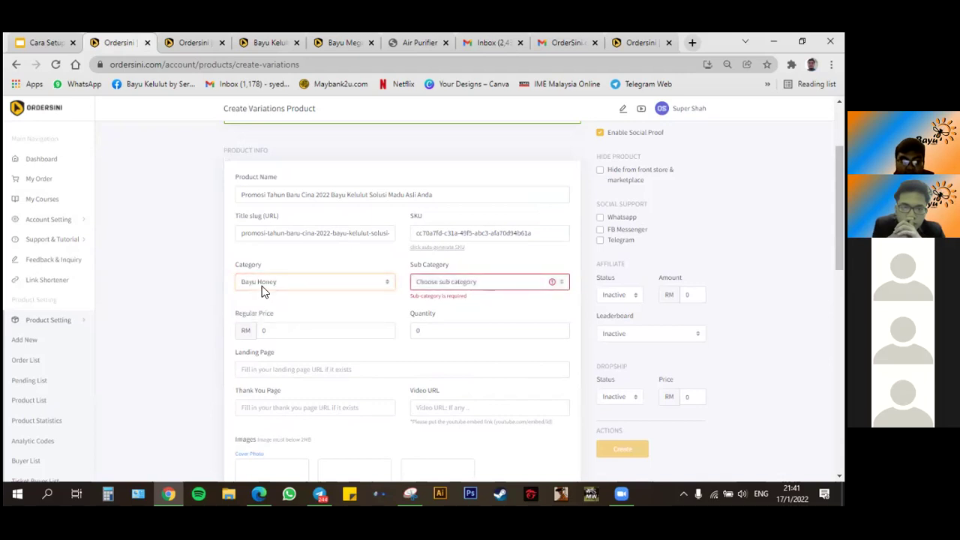
pyautogui.click(445, 289)
pyautogui.click(439, 304)
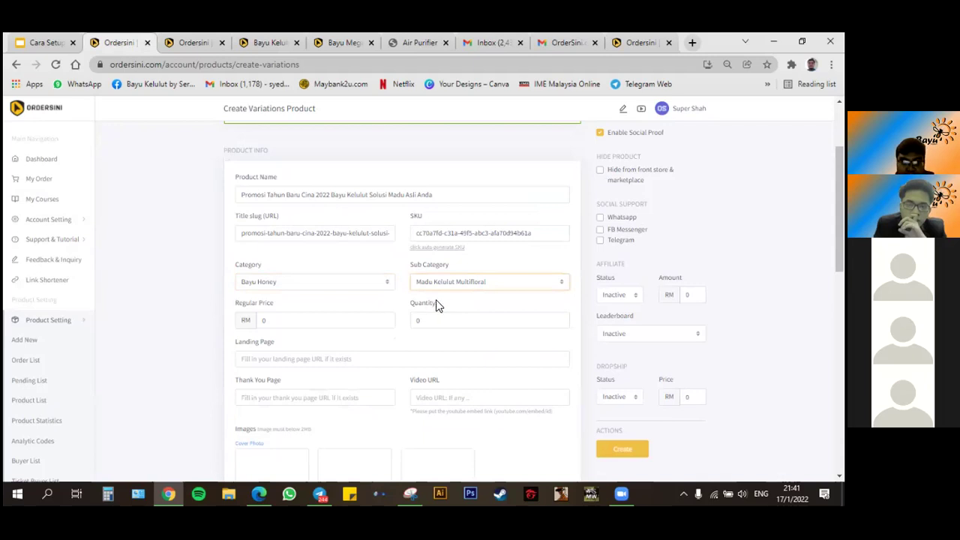
pyautogui.scroll(-1, 280, 278)
pyautogui.scroll(1, 289, 270)
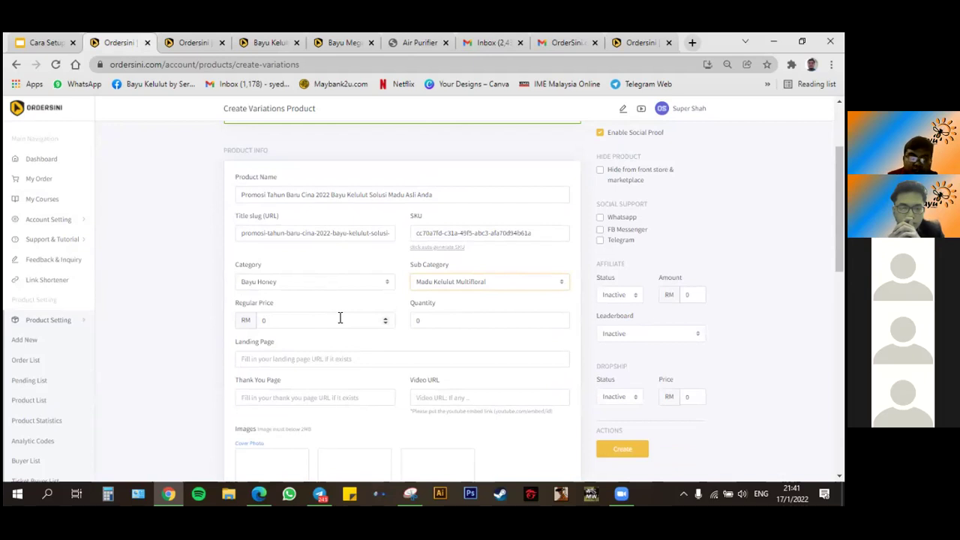
pyautogui.click(286, 319)
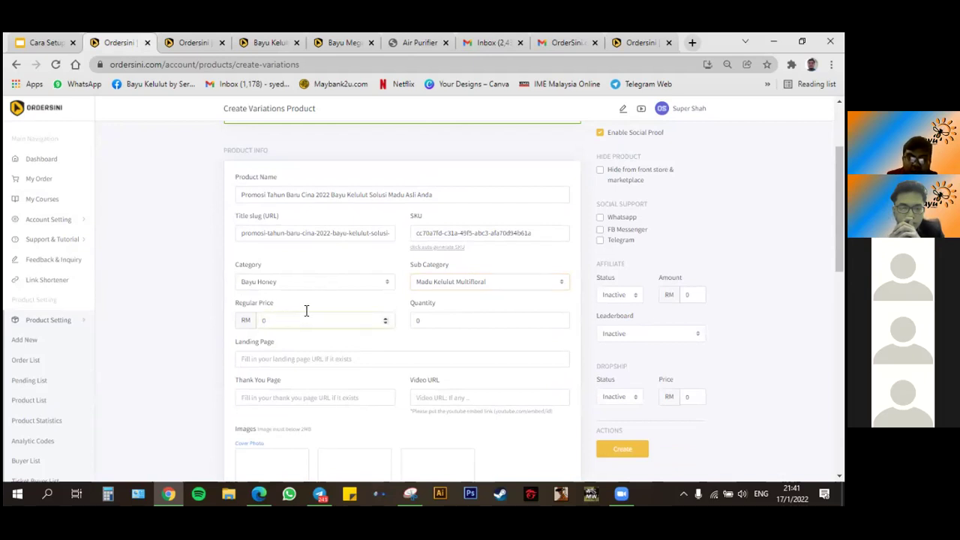
# - Open the Bayu Kelulut order form to compare 1KG (RM 240), 700G (RM 182) and 350G (RM 95) Multifloral
pyautogui.click(268, 42)
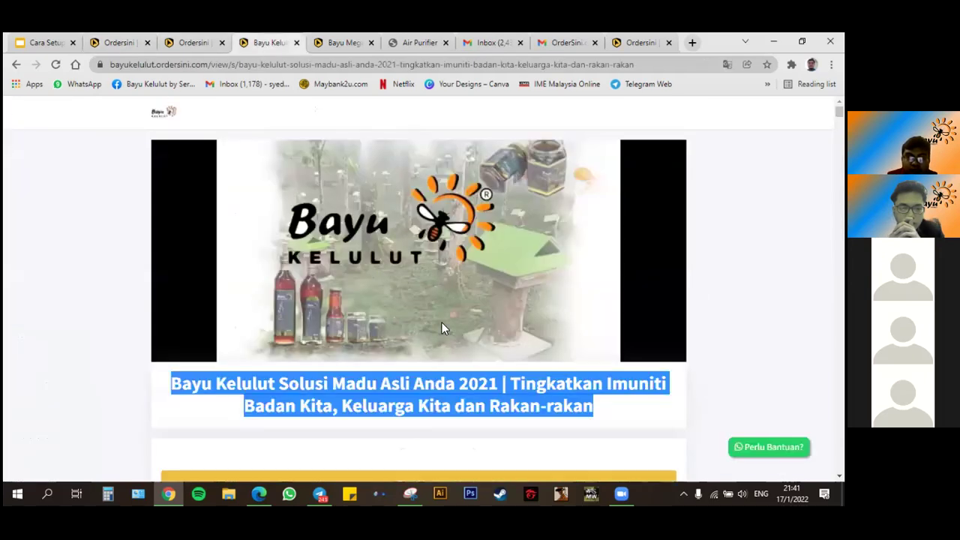
pyautogui.scroll(-3, 450, 337)
pyautogui.click(293, 457)
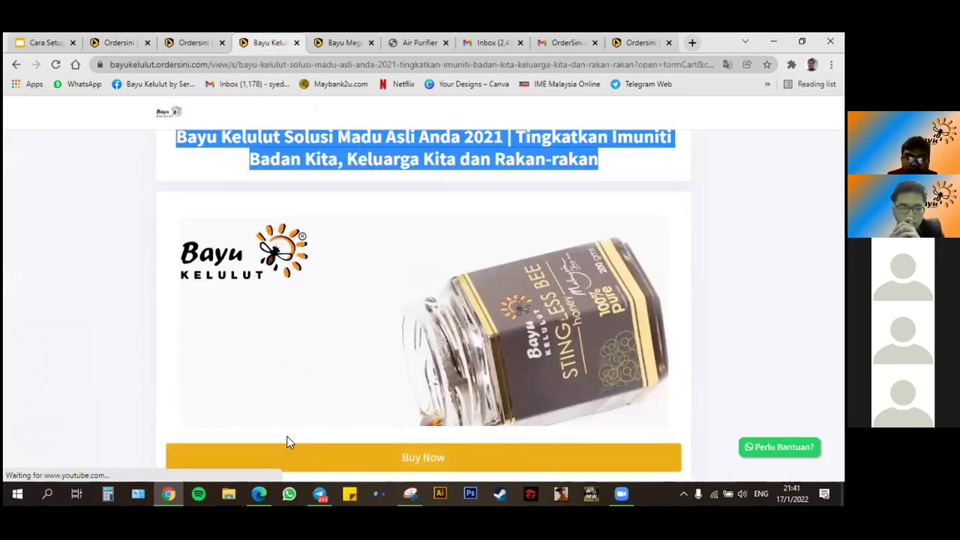
pyautogui.scroll(-2, 175, 145)
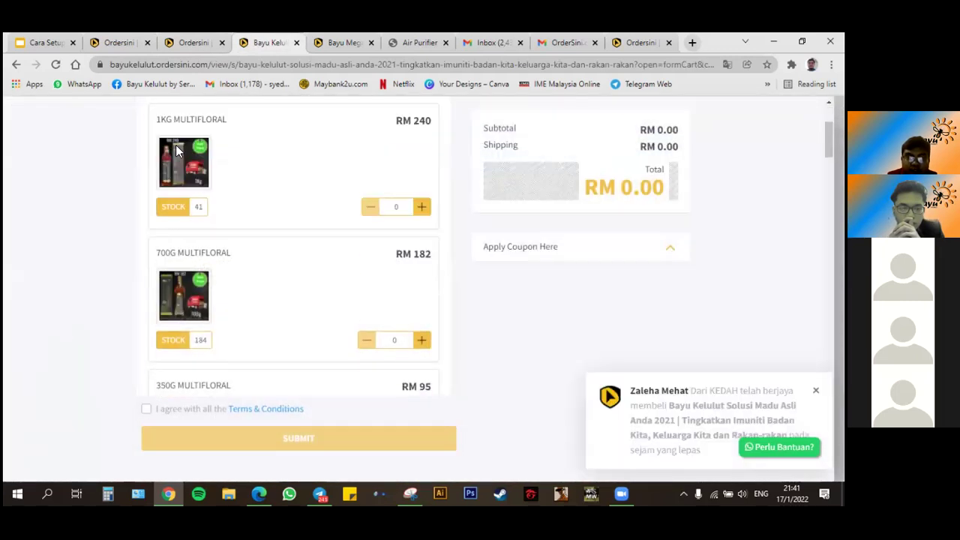
pyautogui.scroll(-2, 190, 296)
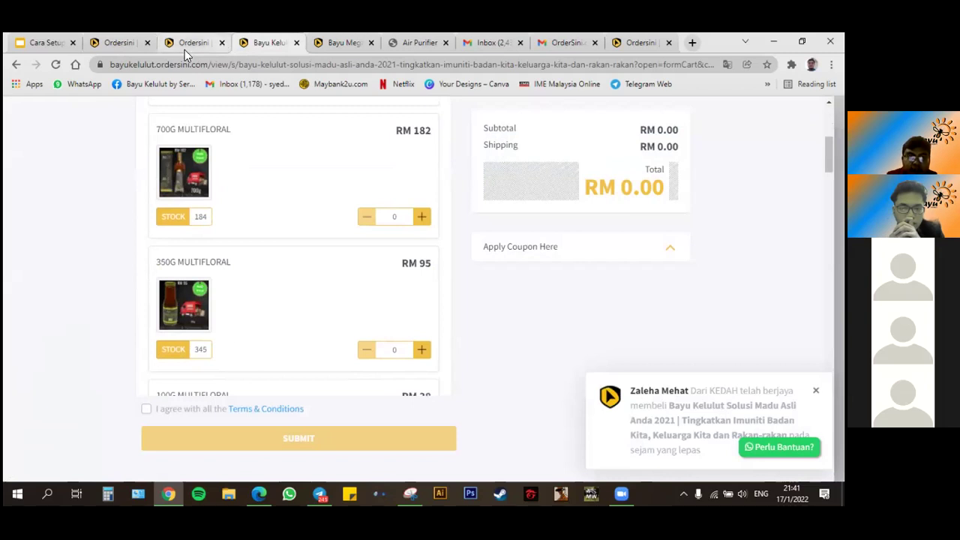
# - Return to the Create Variations Product form and scroll down to the Images section
pyautogui.click(98, 42)
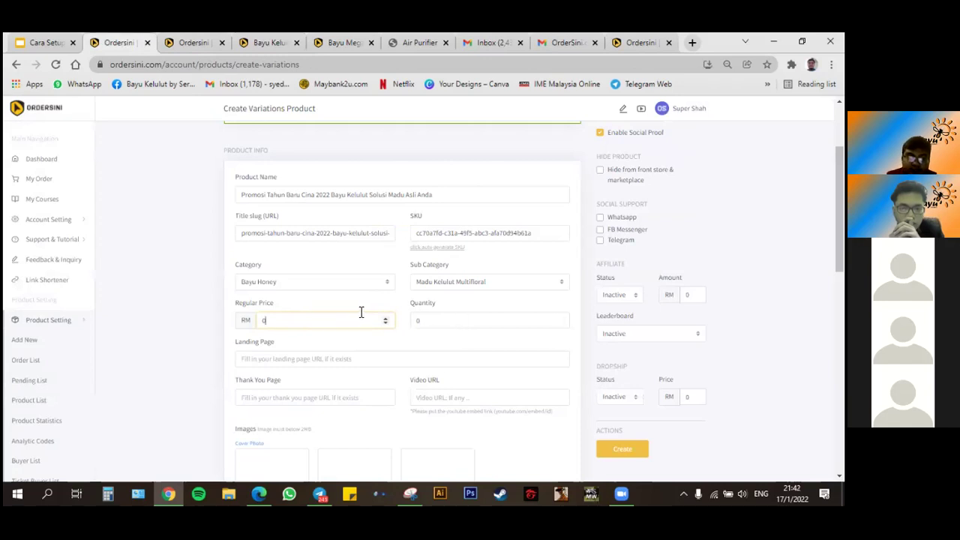
pyautogui.scroll(-1, 394, 314)
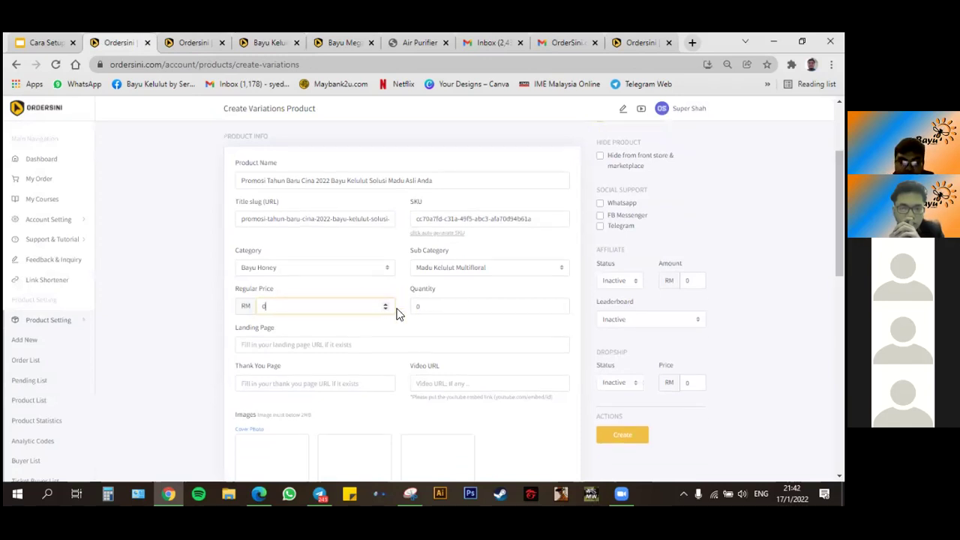
pyautogui.scroll(-1, 375, 300)
pyautogui.scroll(-1, 338, 247)
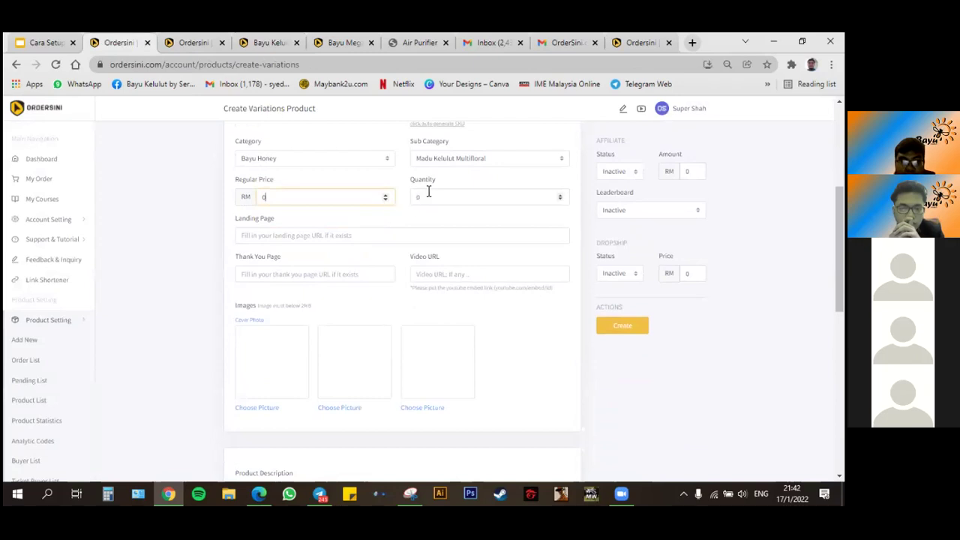
pyautogui.scroll(-1, 263, 293)
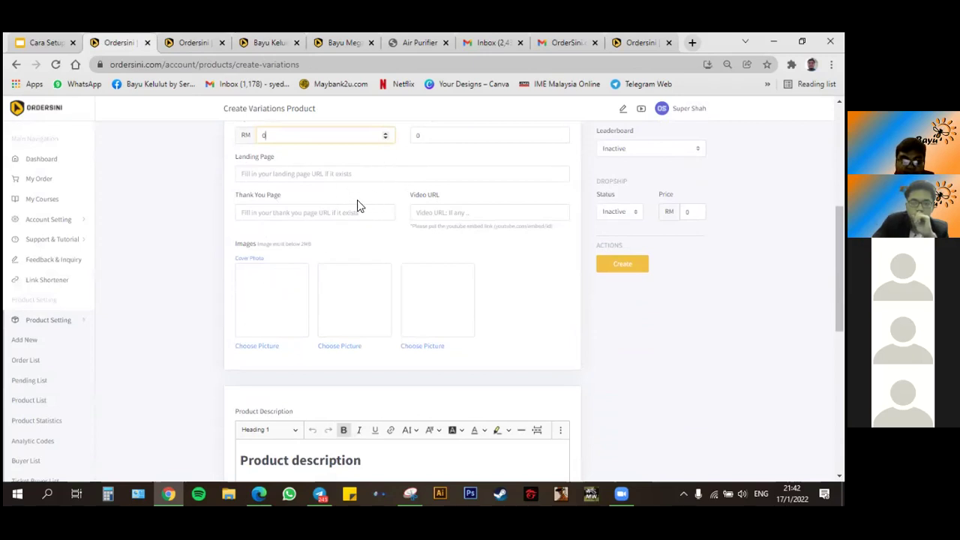
# - Load the RM 38.00 Terima kasih image from Downloads > Logo Bayu as the cover photo
pyautogui.click(256, 347)
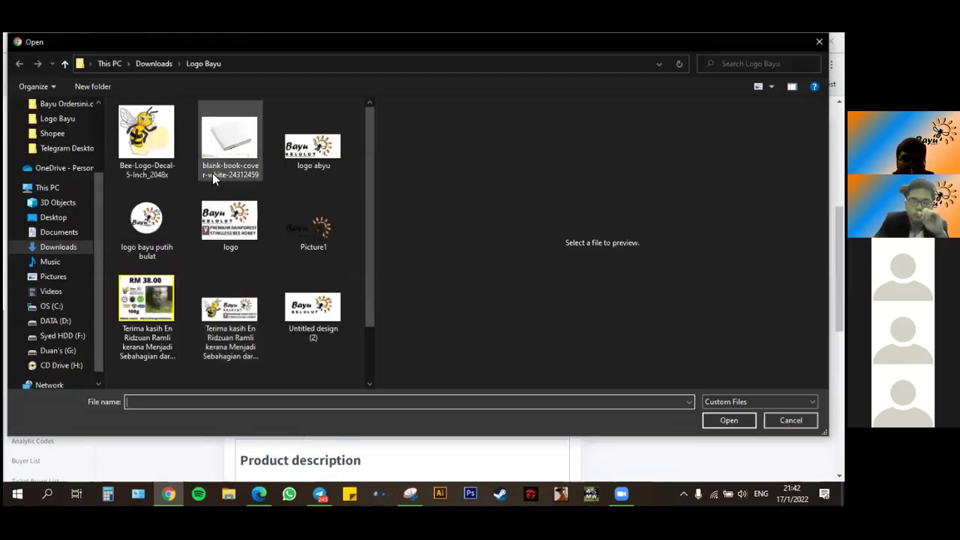
pyautogui.click(146, 295)
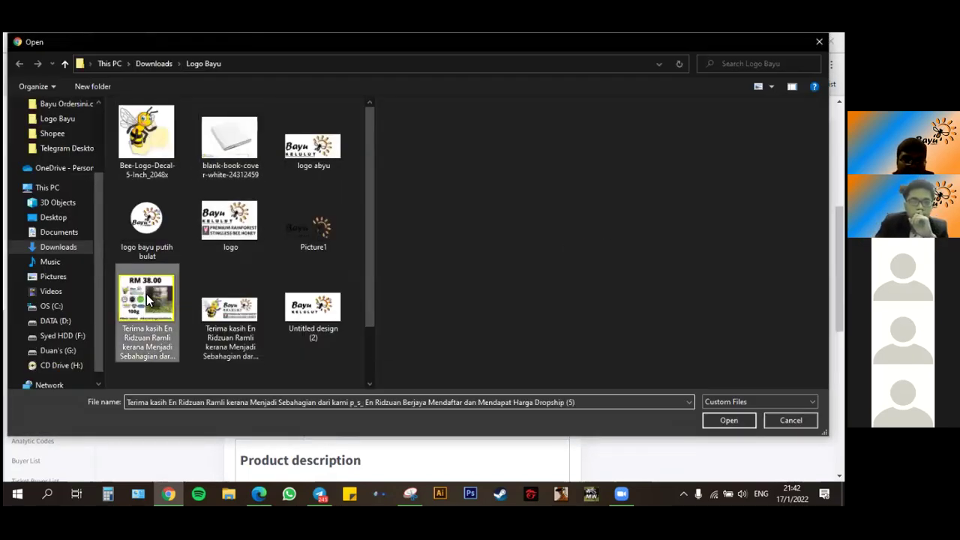
pyautogui.doubleClick(147, 294)
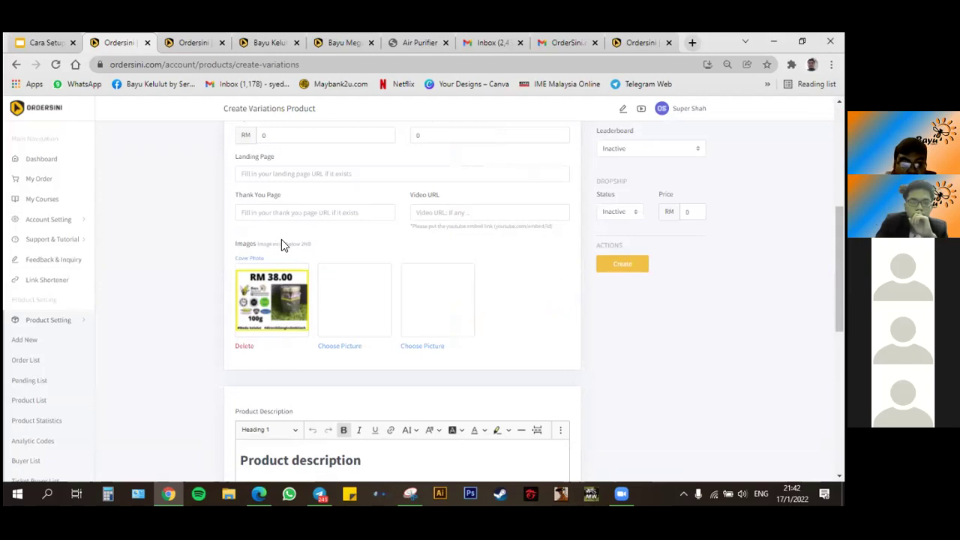
pyautogui.moveTo(281, 244); pyautogui.dragTo(315, 246)
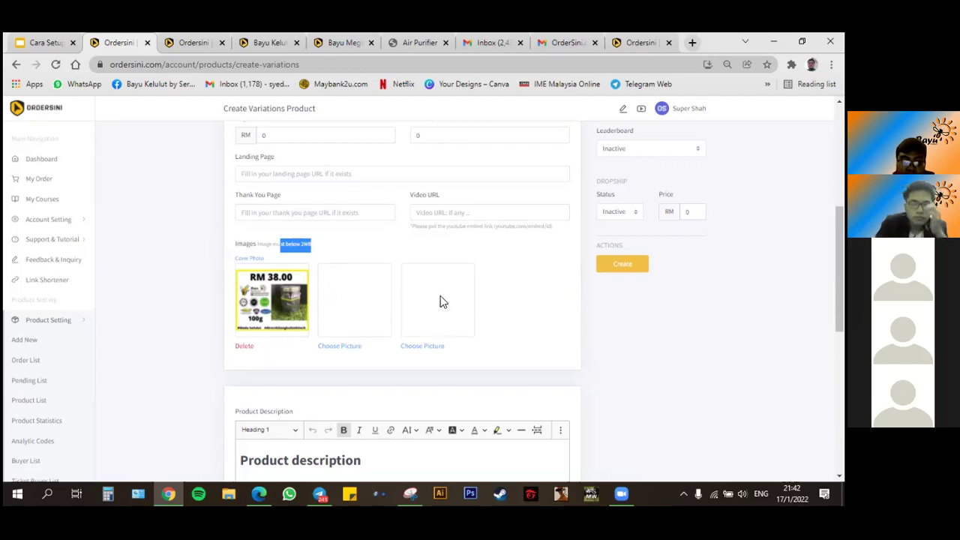
pyautogui.click(263, 42)
pyautogui.scroll(4, 152, 147)
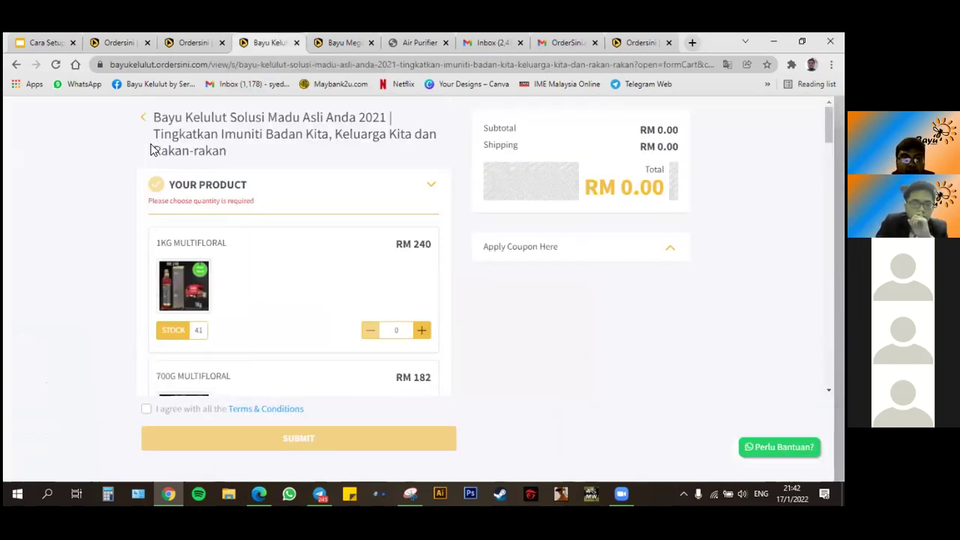
pyautogui.click(144, 121)
pyautogui.click(448, 323)
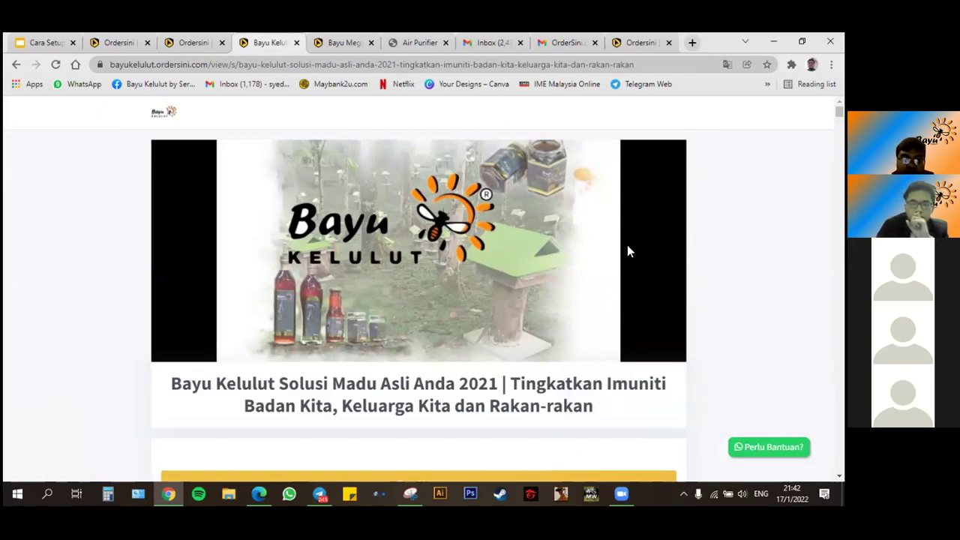
pyautogui.click(119, 43)
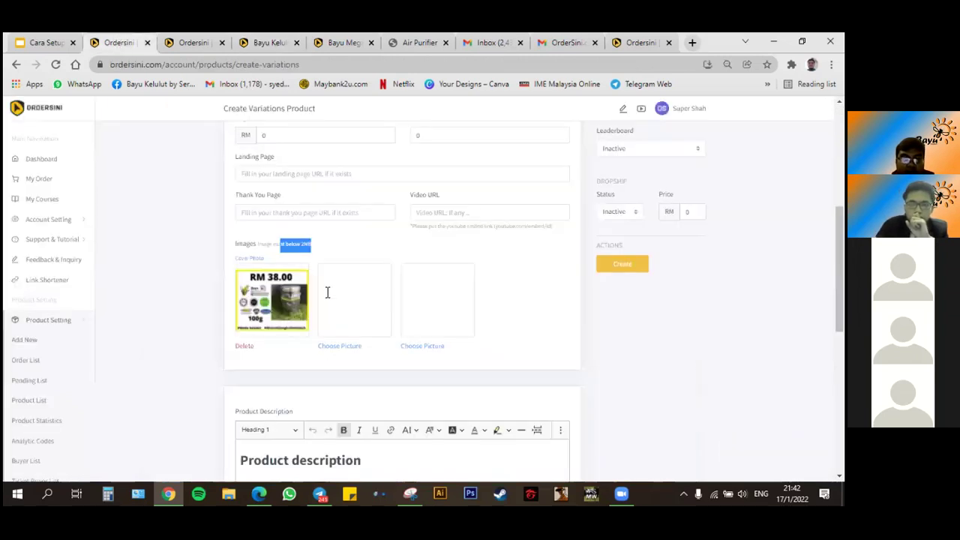
# - Replace the placeholder description heading with 'PROMOSI TAHUN BARU CINA 2022 BAYU KELULUT SOLUSI MADU ASLI ANDA' and select it
pyautogui.click(278, 40)
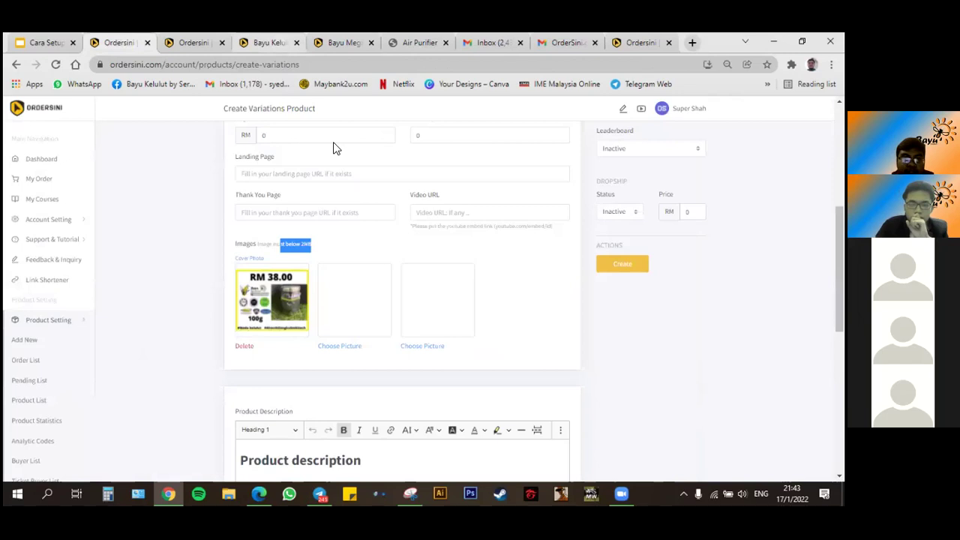
pyautogui.click(123, 44)
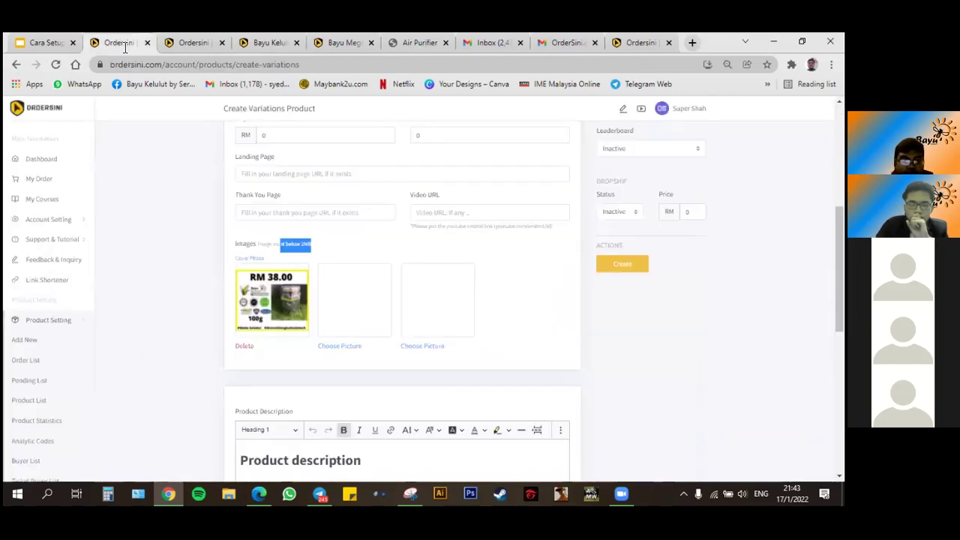
pyautogui.scroll(-3, 375, 266)
pyautogui.scroll(1, 375, 275)
pyautogui.moveTo(375, 275); pyautogui.dragTo(224, 276)
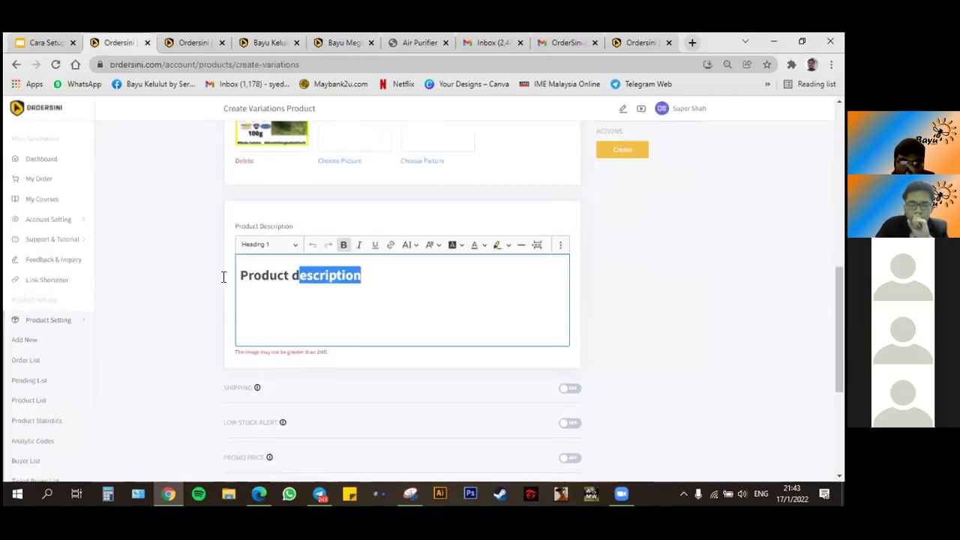
pyautogui.press('BackSpace')
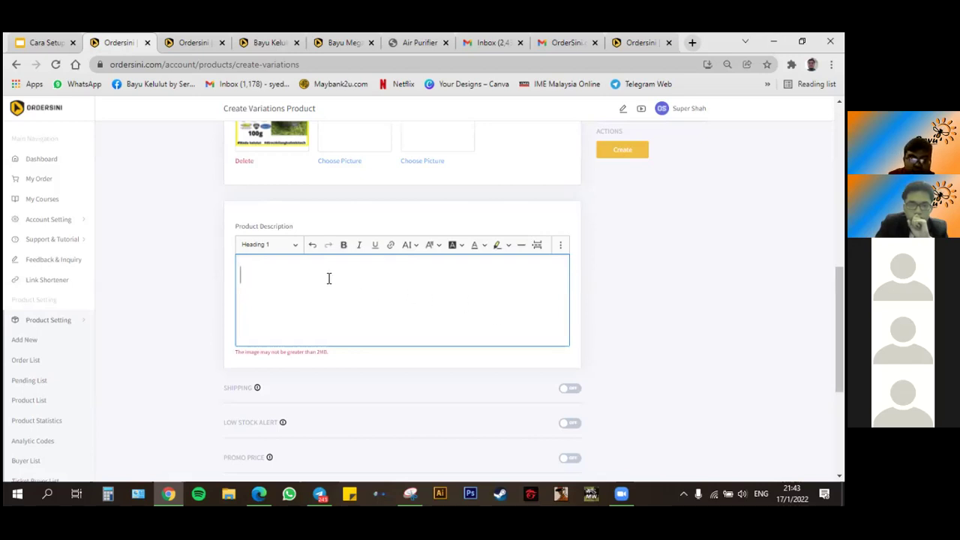
pyautogui.write('T')
pyautogui.press('BackSpace')
pyautogui.write('PROMOSI TAHUN BARU CINA 2022')
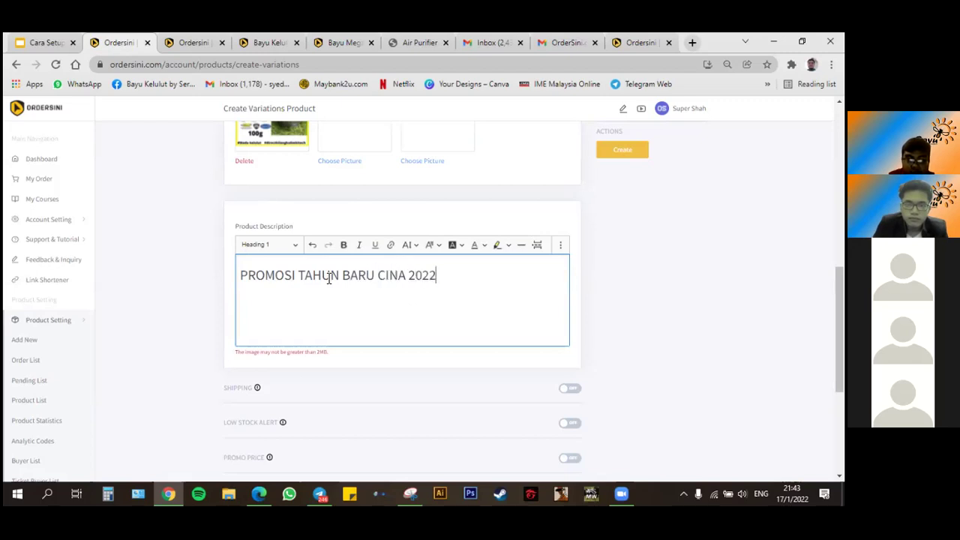
pyautogui.write(' BAYU KELU')
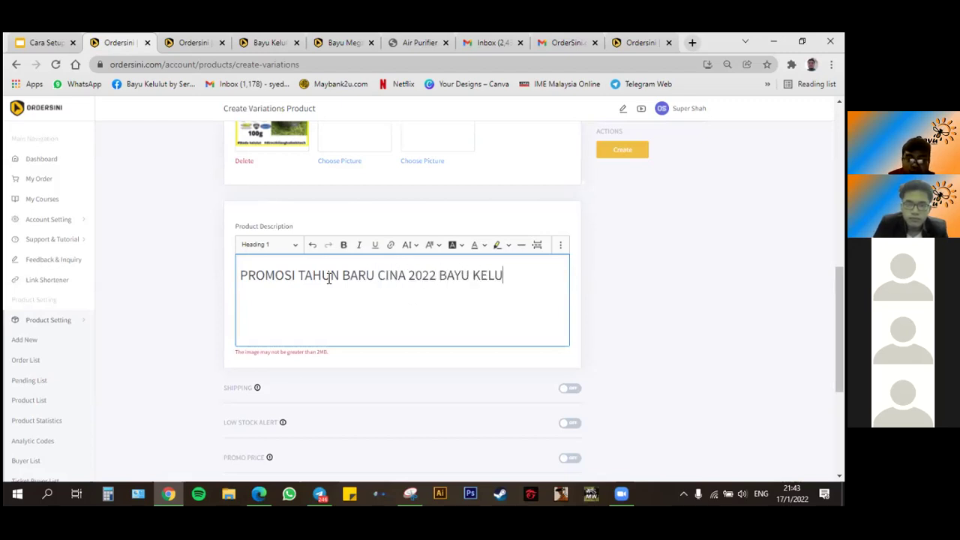
pyautogui.write('LUT SOLUSI MADU ASL')
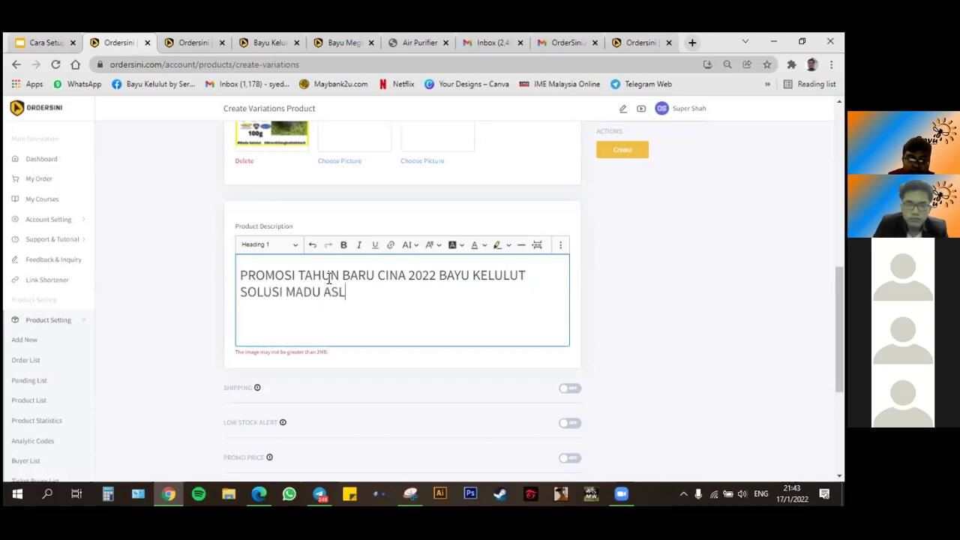
pyautogui.write('I ANDA')
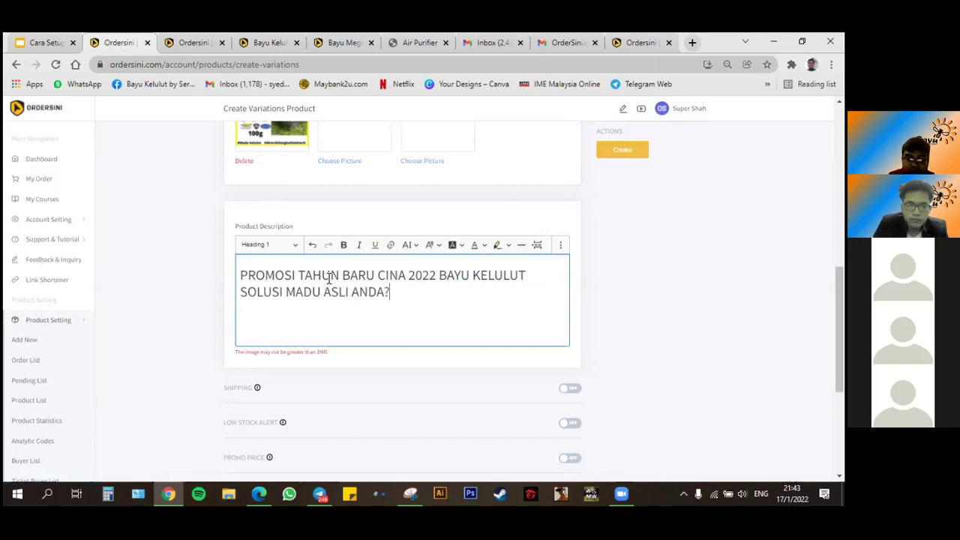
pyautogui.moveTo(422, 292); pyautogui.dragTo(229, 283)
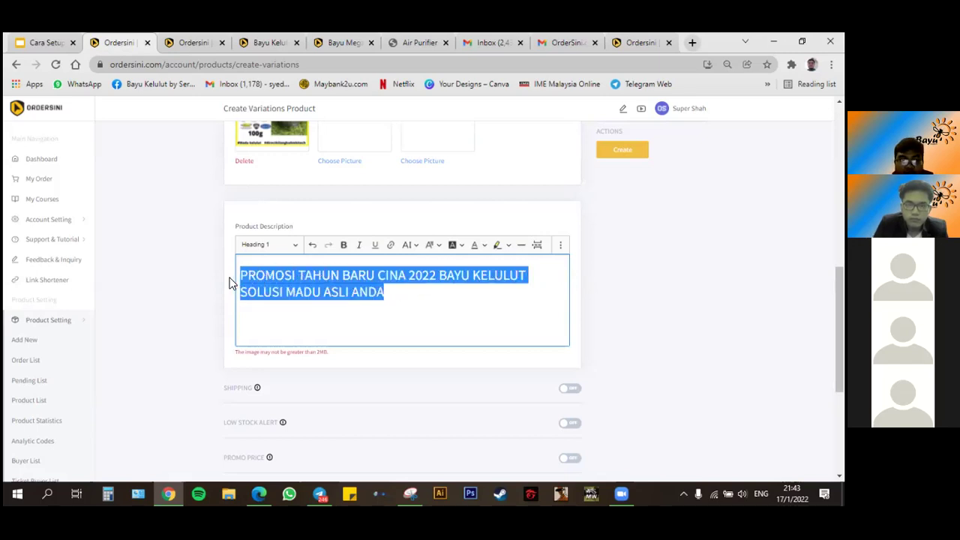
# - Make the heading text bold and set its font size to huge
pyautogui.click(344, 246)
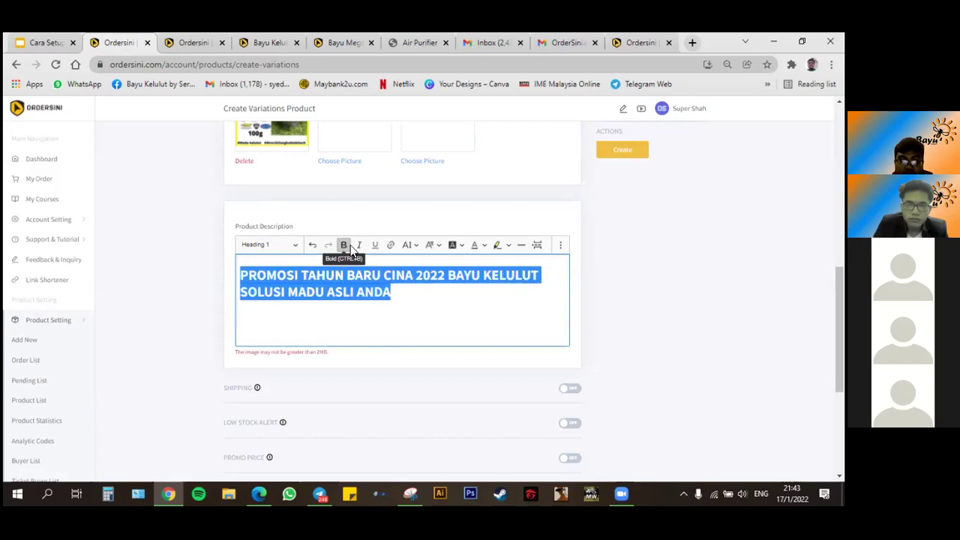
pyautogui.click(407, 246)
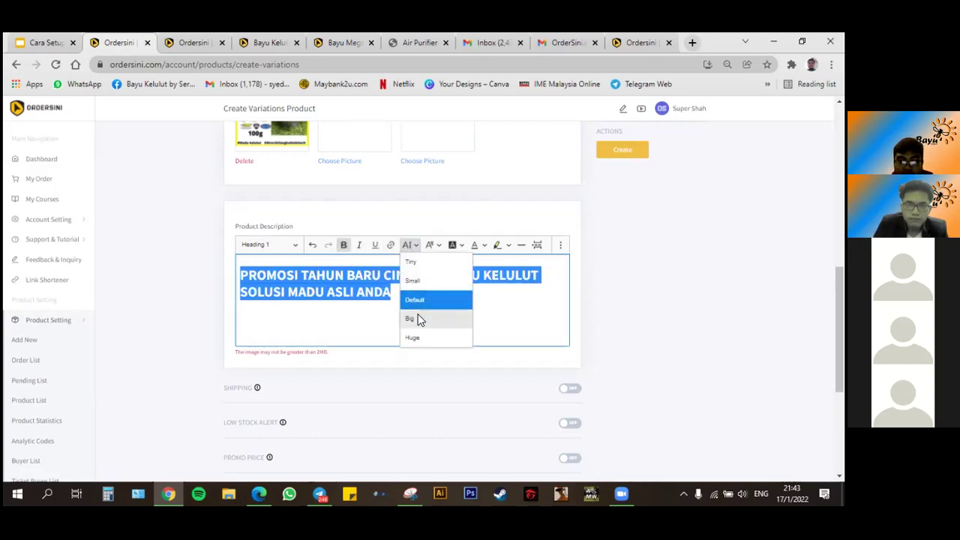
pyautogui.click(426, 338)
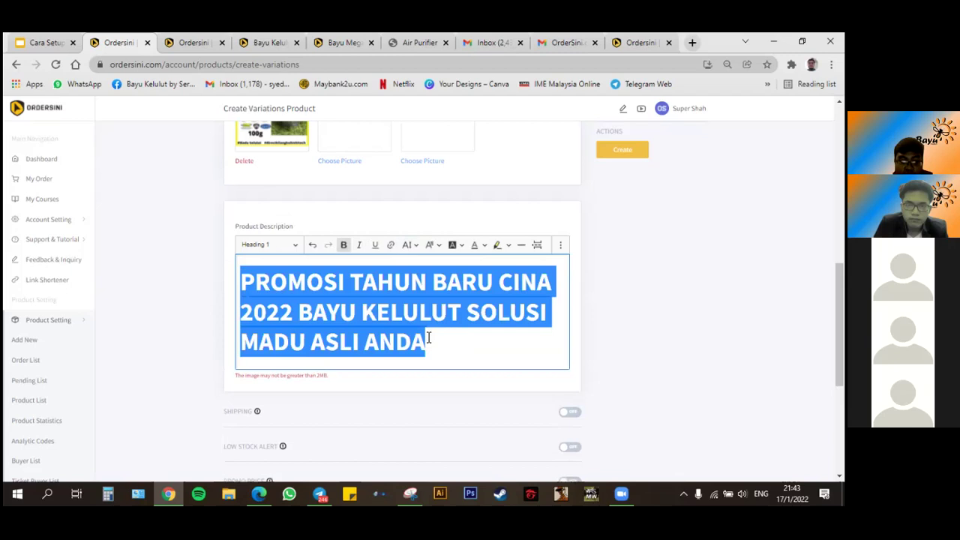
pyautogui.click(436, 344)
pyautogui.moveTo(435, 343); pyautogui.dragTo(240, 282)
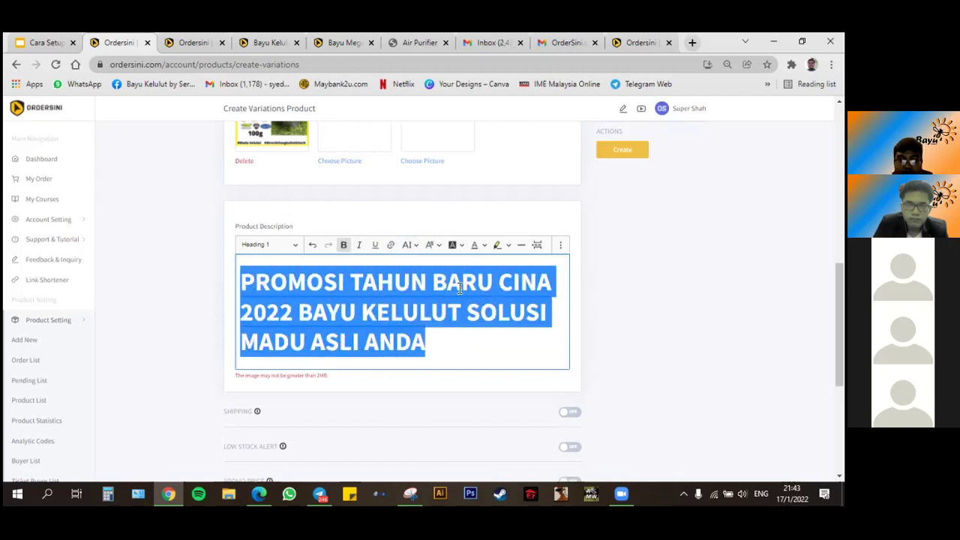
# - Center-align the promo heading
pyautogui.click(559, 248)
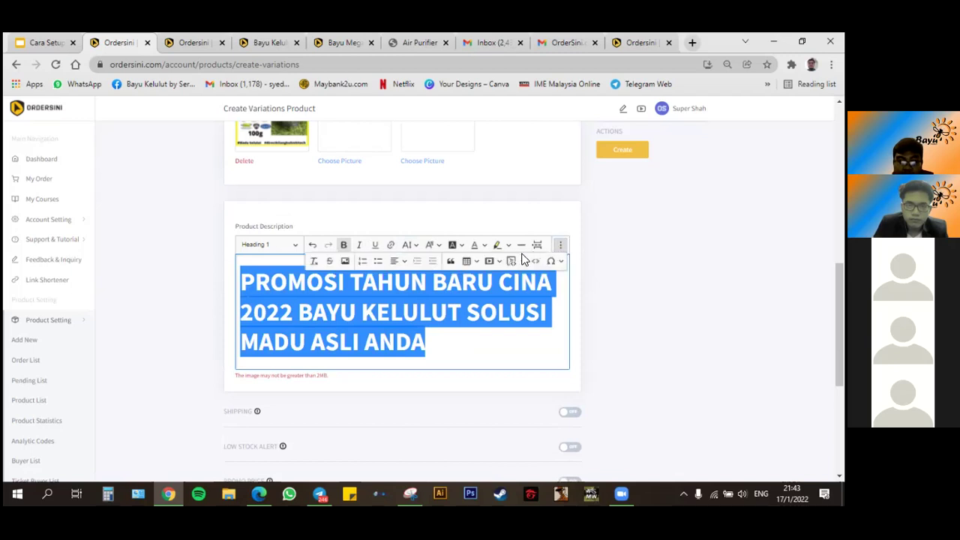
pyautogui.click(400, 261)
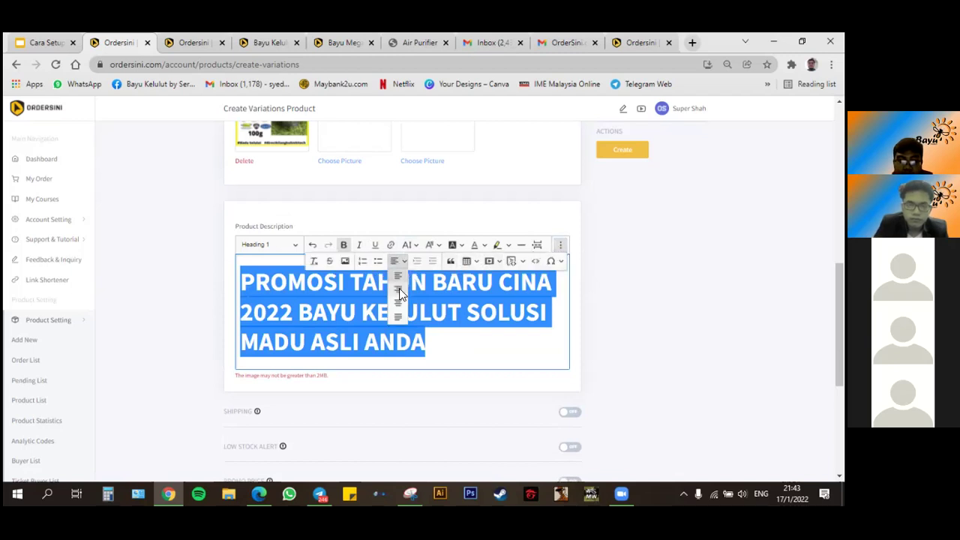
pyautogui.click(399, 299)
pyautogui.click(501, 343)
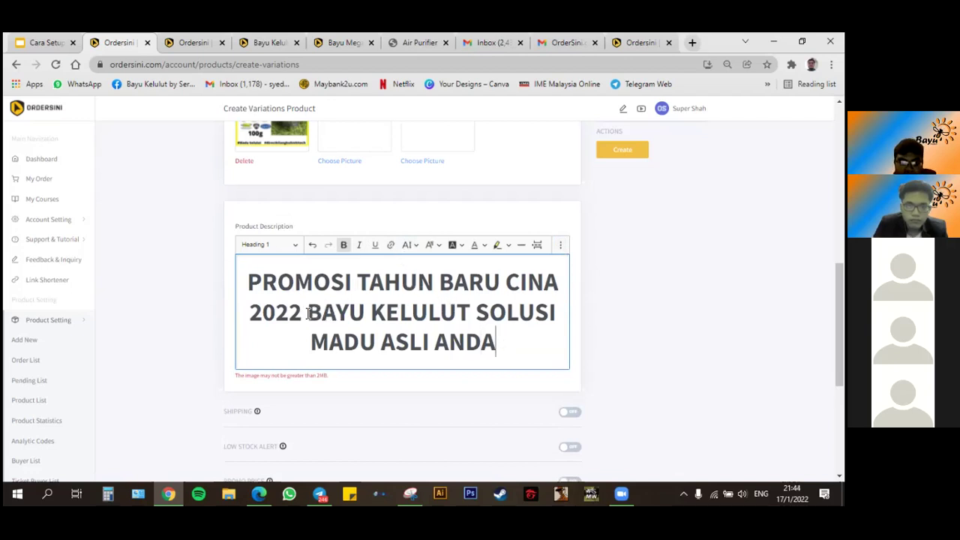
# - Apply a highlight colour to BAYU KELULUT, then remove it again
pyautogui.moveTo(307, 312); pyautogui.dragTo(470, 312)
pyautogui.click(508, 246)
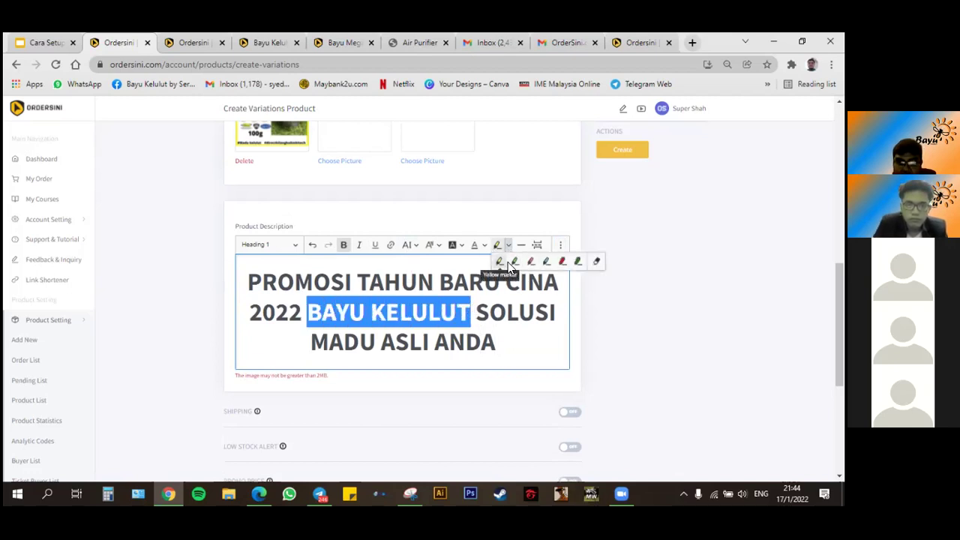
pyautogui.click(545, 263)
pyautogui.click(508, 346)
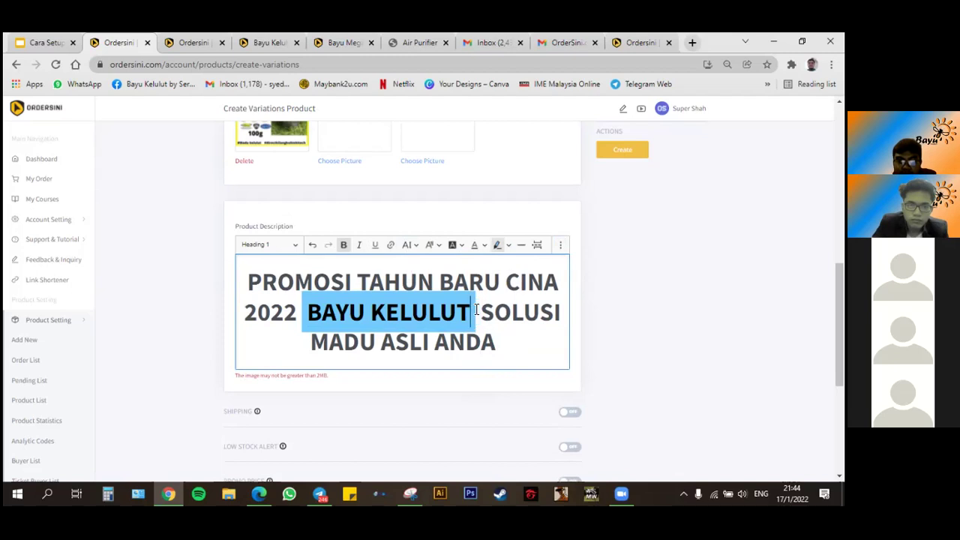
pyautogui.moveTo(477, 312); pyautogui.dragTo(306, 310)
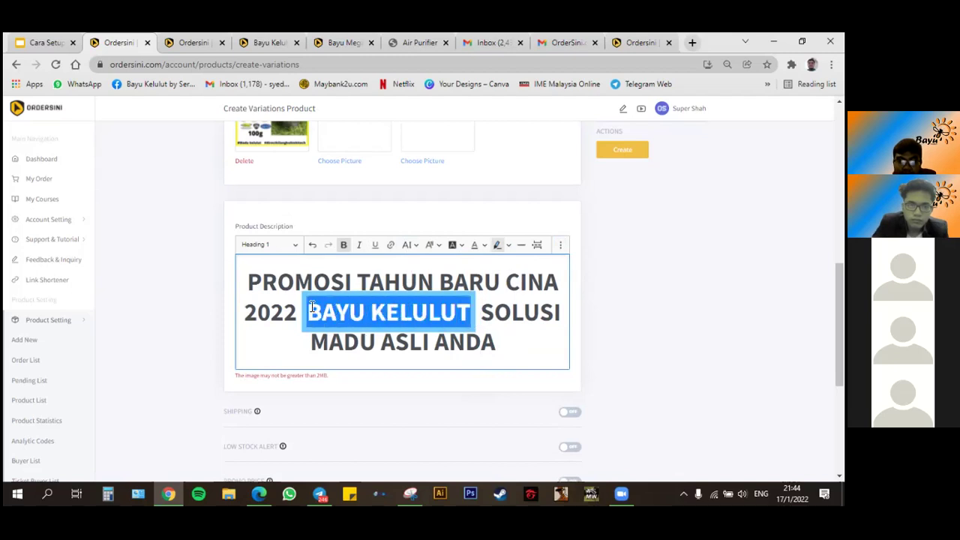
pyautogui.click(508, 245)
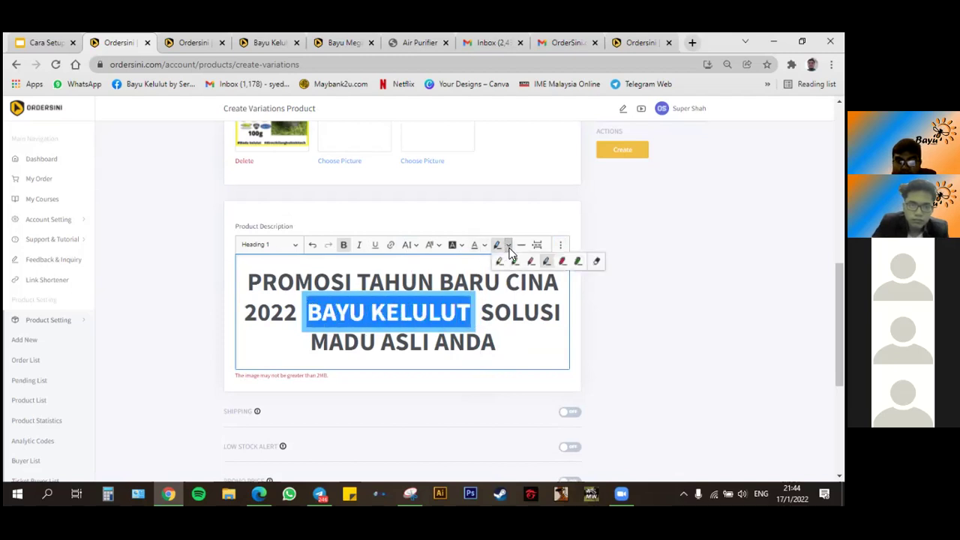
pyautogui.click(596, 264)
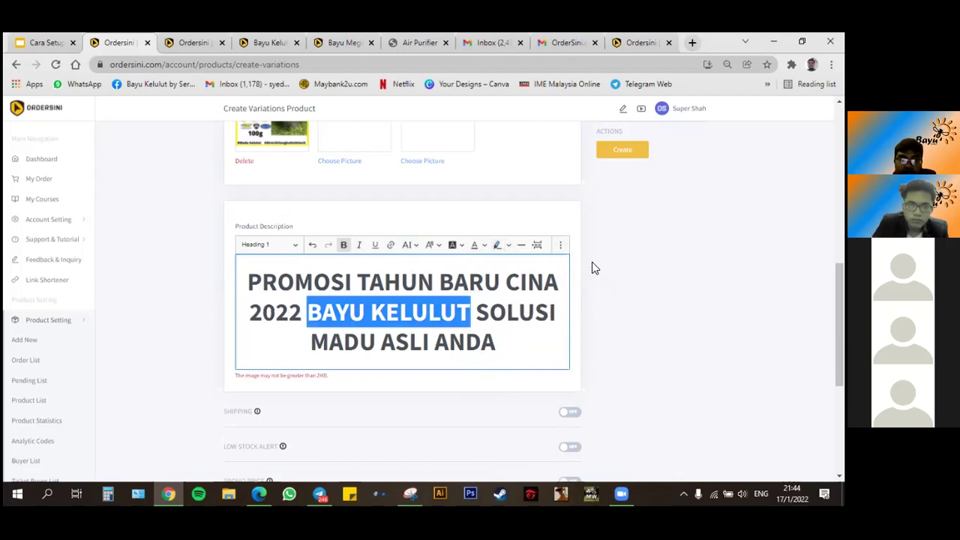
pyautogui.click(490, 316)
# - Give BAYU KELULUT a yellow background and add an empty line after the heading
pyautogui.moveTo(467, 310); pyautogui.dragTo(310, 309)
pyautogui.click(455, 244)
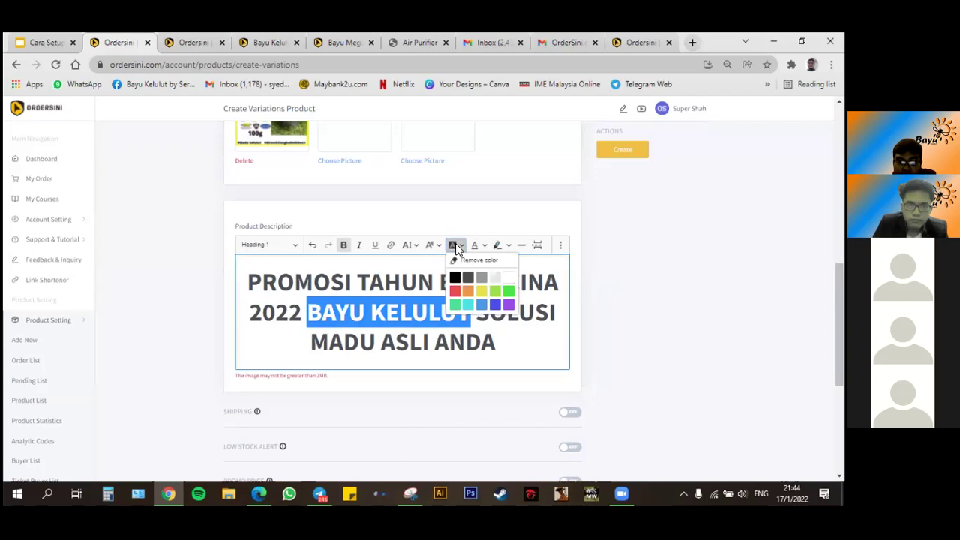
pyautogui.click(482, 291)
pyautogui.click(493, 341)
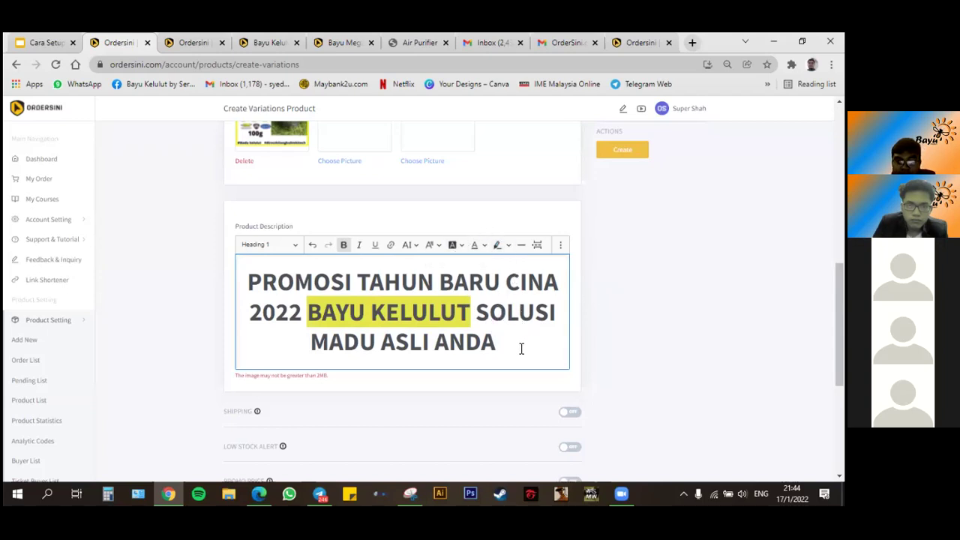
pyautogui.press('Return')
pyautogui.press('Return')
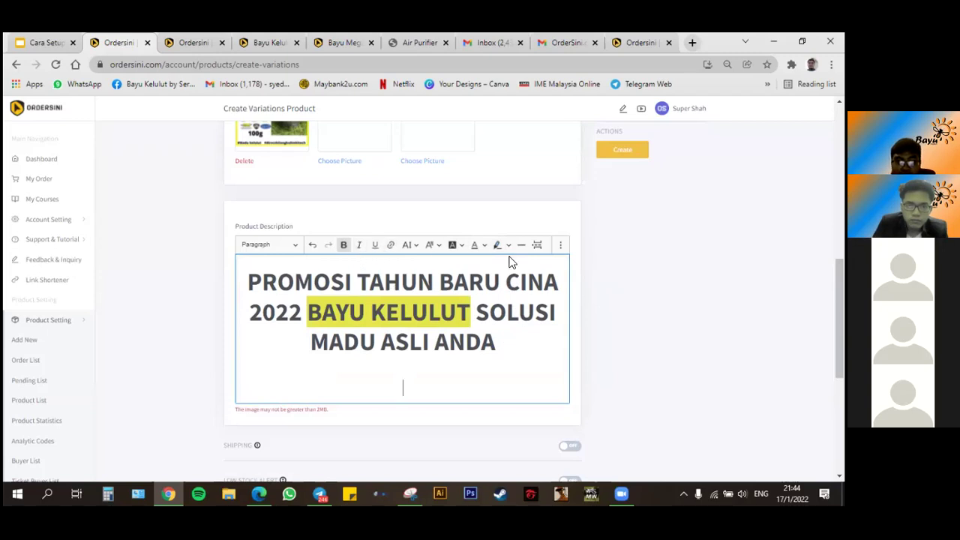
# - Insert the Bayu Kelulut promotional poster image from a file below the heading
pyautogui.scroll(-1, 497, 237)
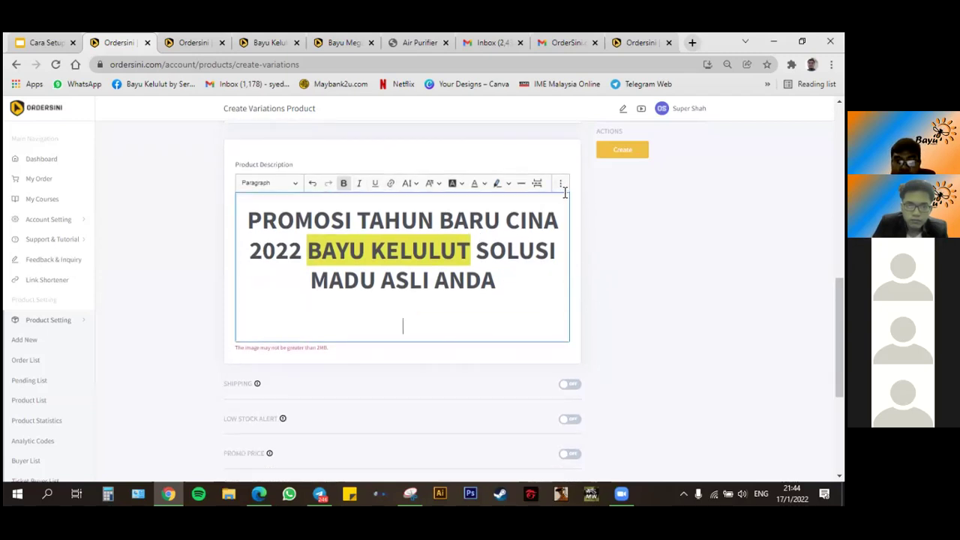
pyautogui.scroll(1, 448, 263)
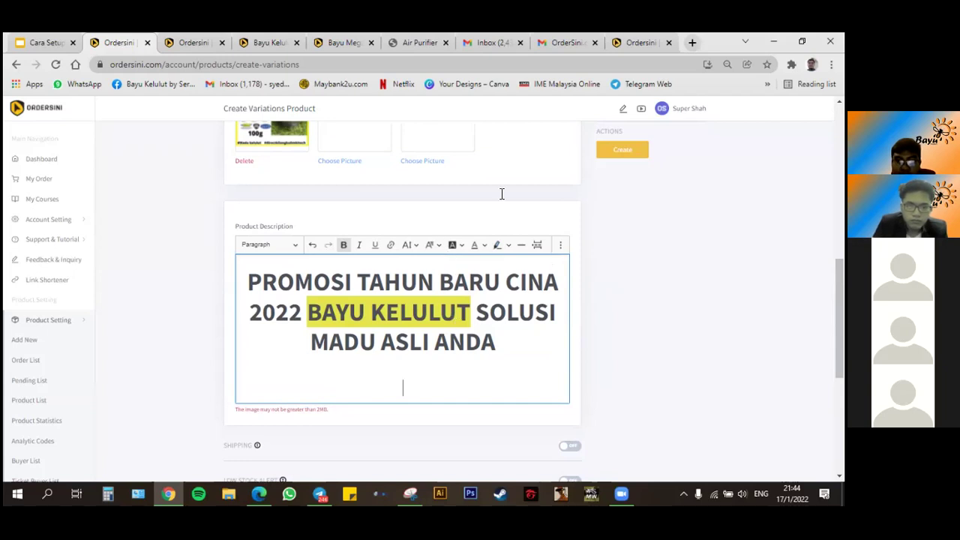
pyautogui.scroll(-1, 570, 184)
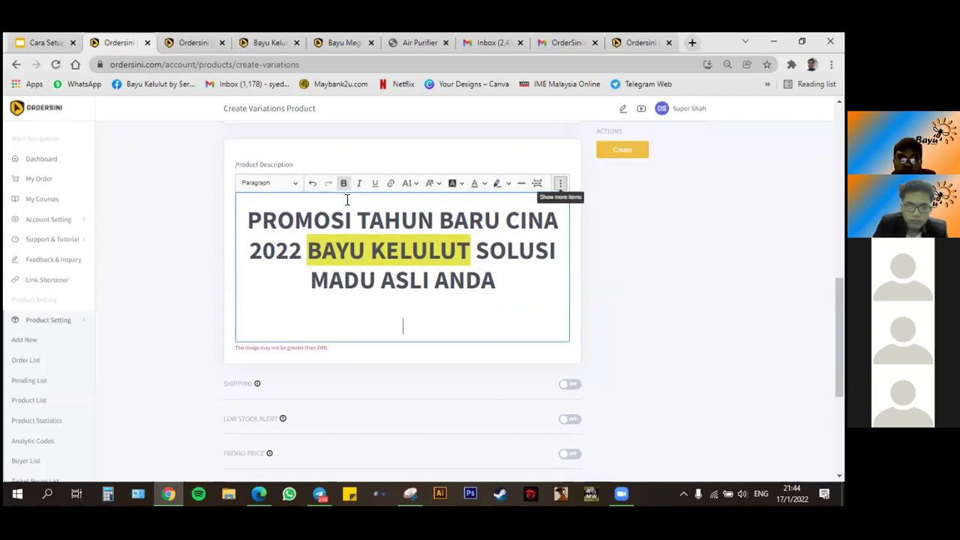
pyautogui.click(560, 183)
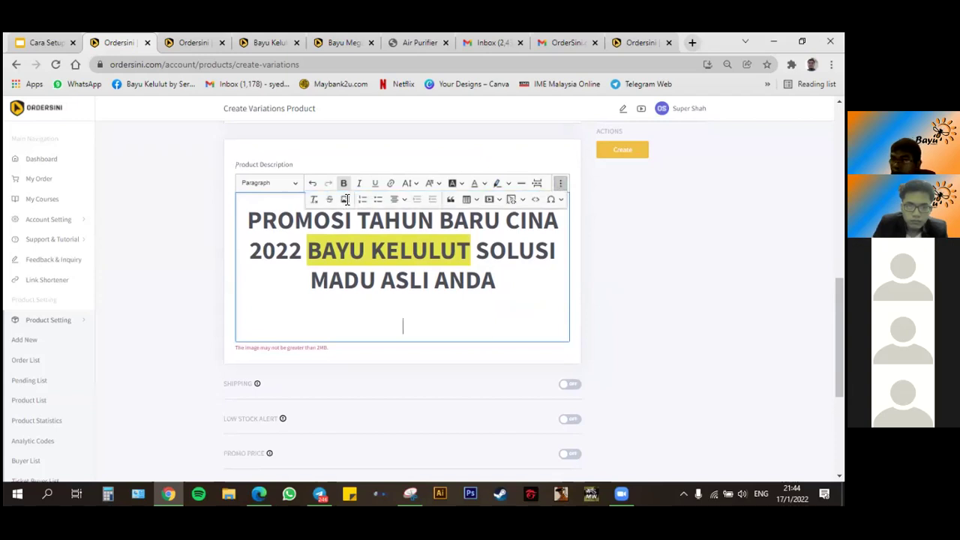
pyautogui.click(344, 200)
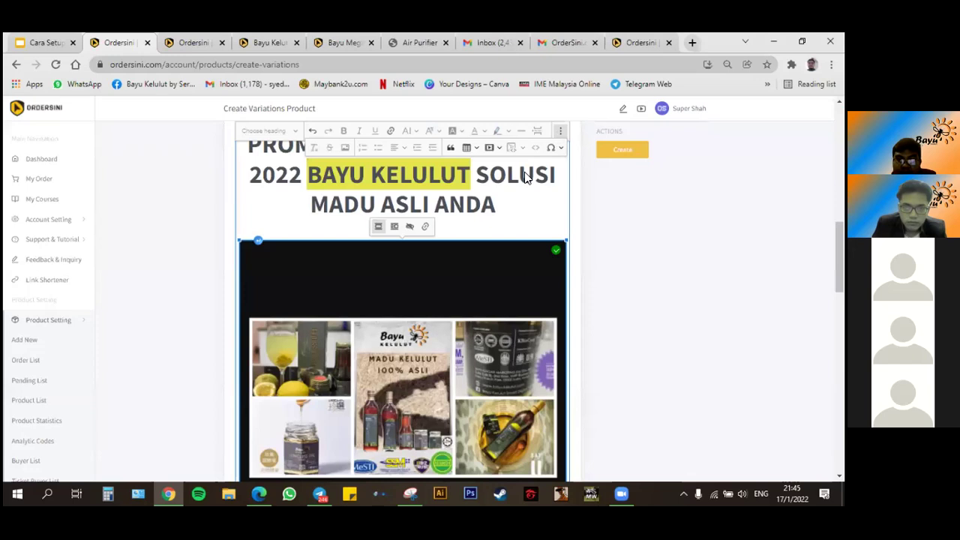
pyautogui.scroll(-5, 544, 194)
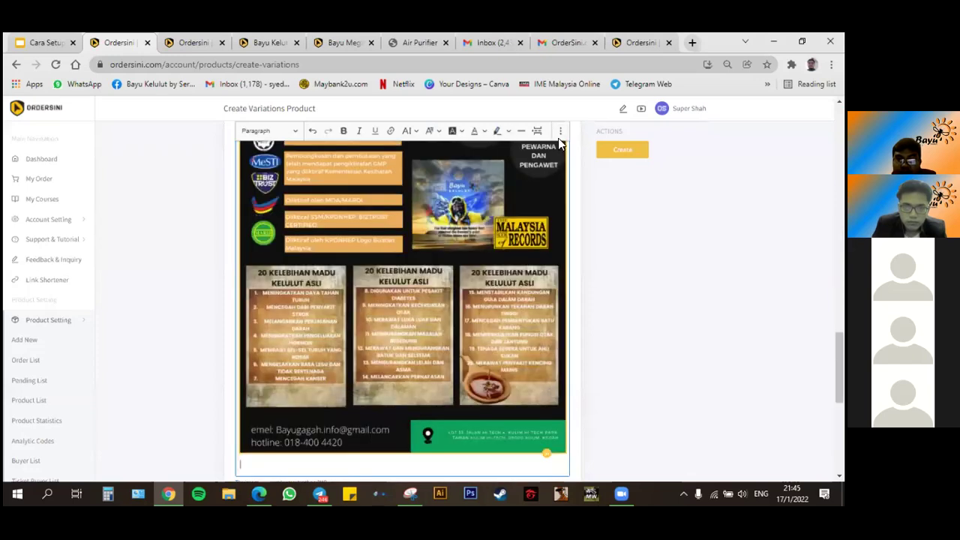
pyautogui.scroll(5, 536, 225)
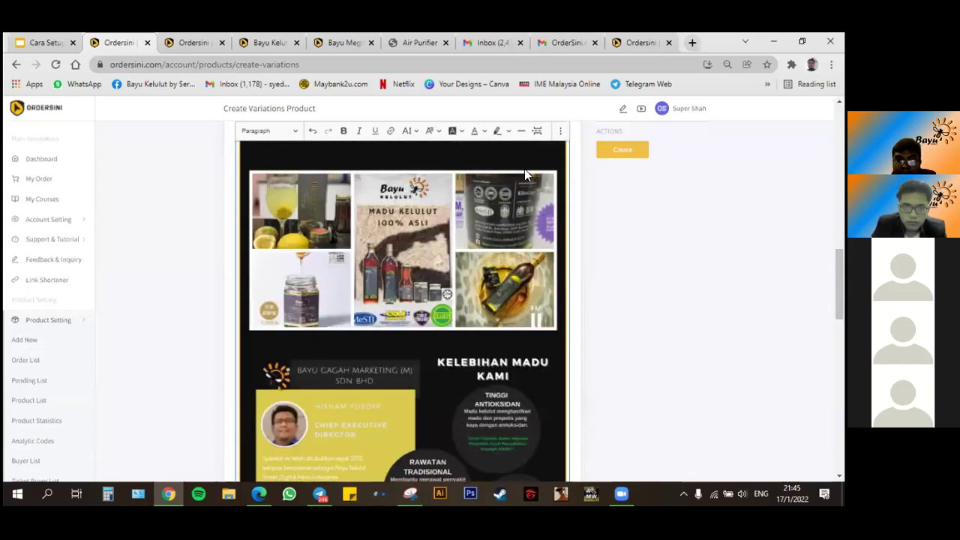
# - Bring up the Insert media video-link field, then open a new blank browser tab
pyautogui.scroll(2, 525, 169)
pyautogui.scroll(-5, 447, 159)
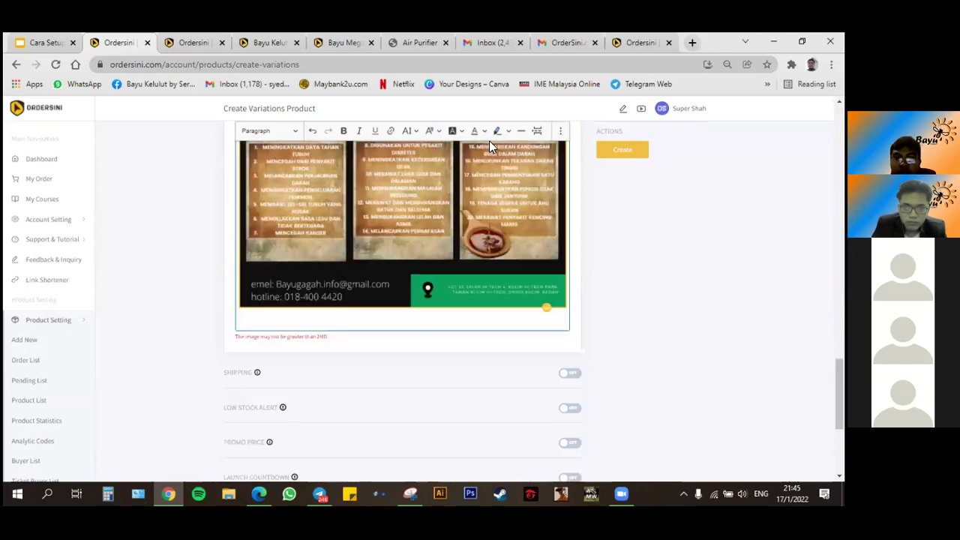
pyautogui.scroll(-2, 489, 146)
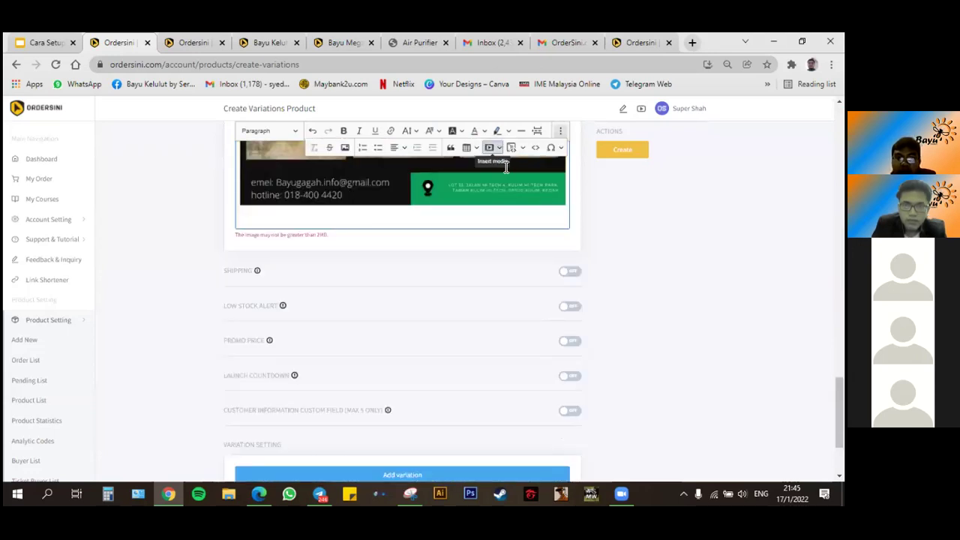
pyautogui.click(491, 148)
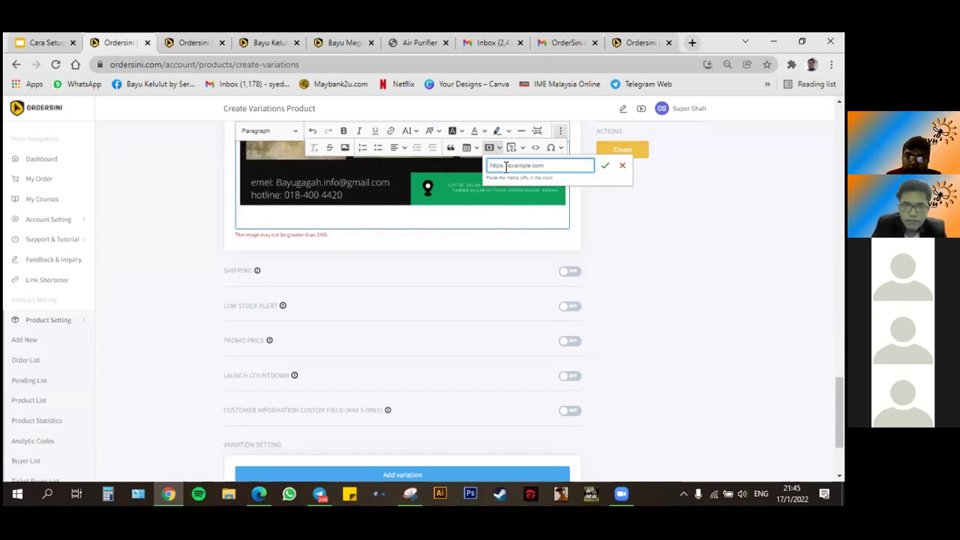
pyautogui.click(692, 42)
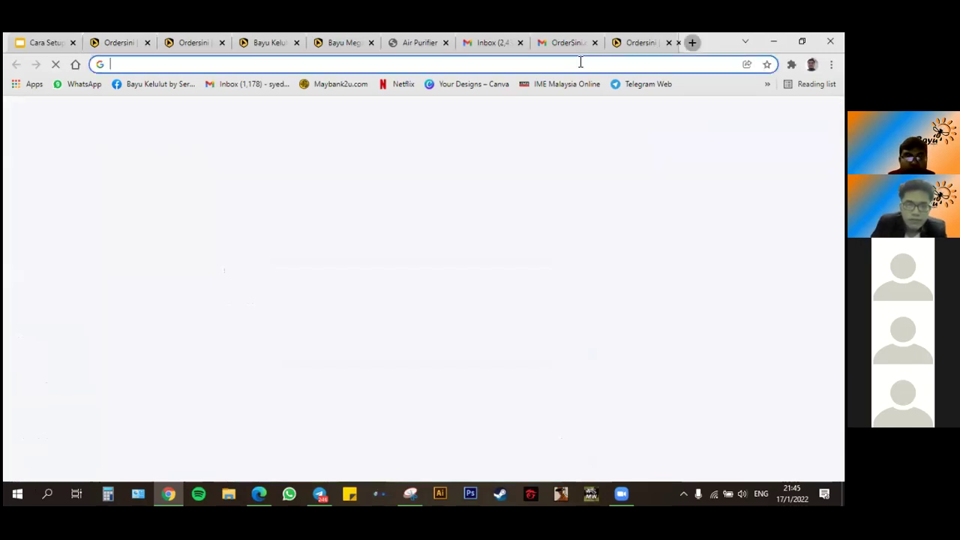
# - Search YouTube for 'bayu kelulut' and open the Bayu The BrandLaureate award video
pyautogui.write('YT')
pyautogui.press('Return')
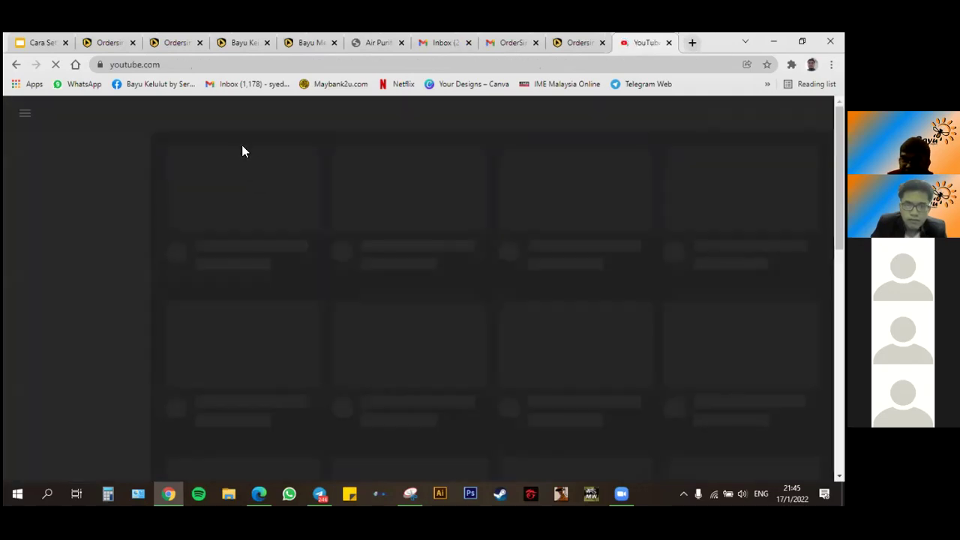
pyautogui.click(256, 112)
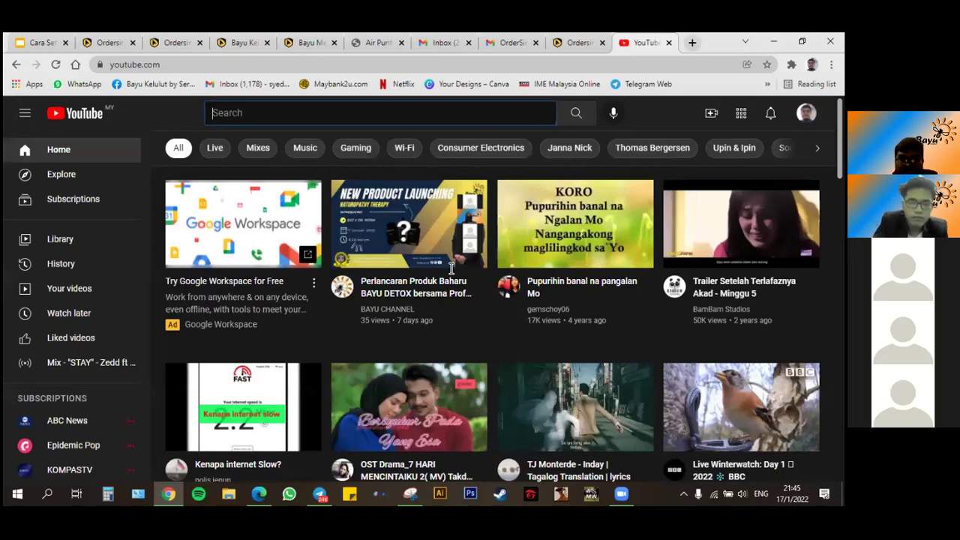
pyautogui.write('bayu')
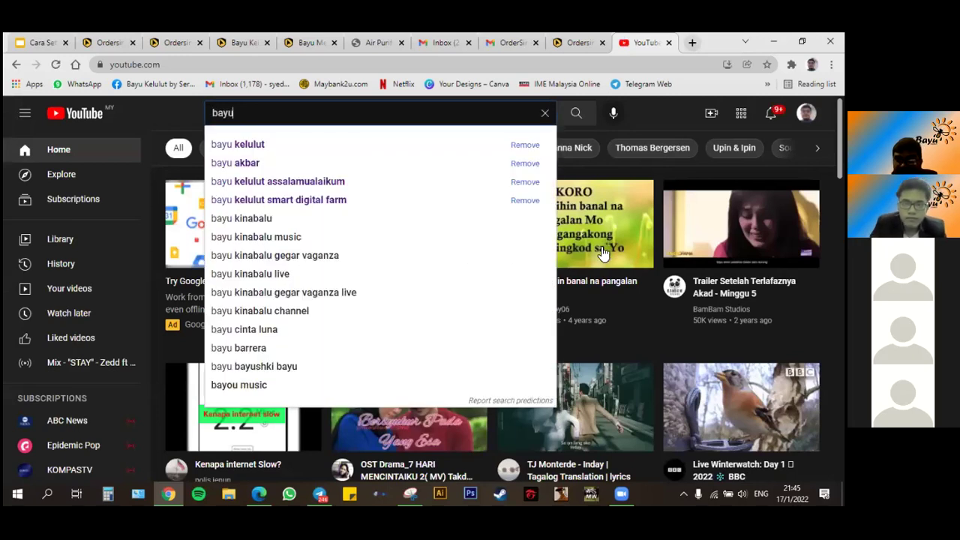
pyautogui.press('Down')
pyautogui.press('Return')
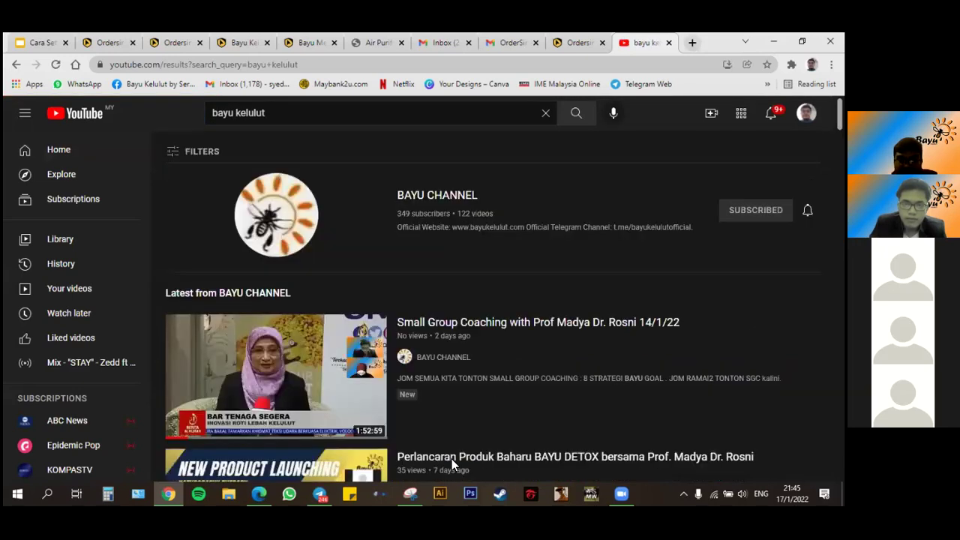
pyautogui.click(453, 465)
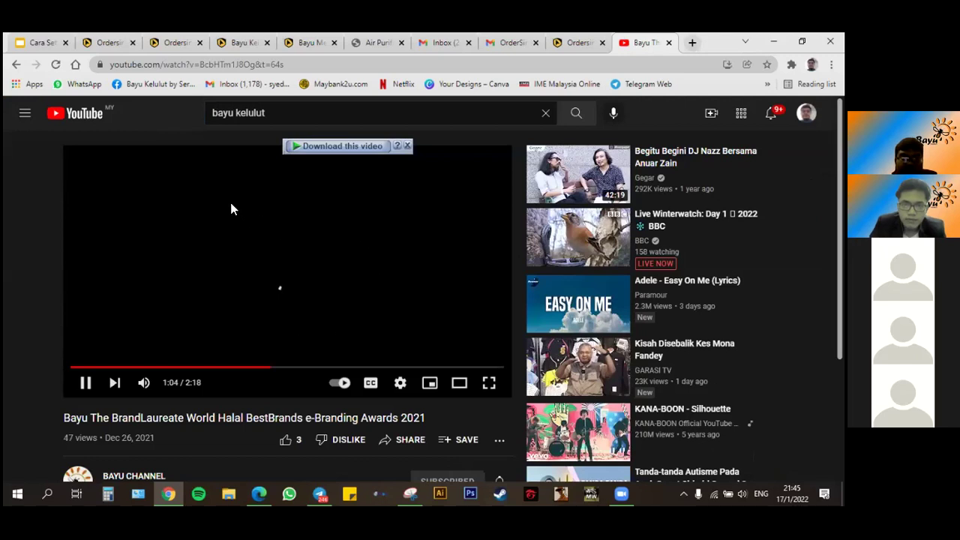
# - Copy the video's web address and return to the Ordersini editor tab
pyautogui.click(221, 65)
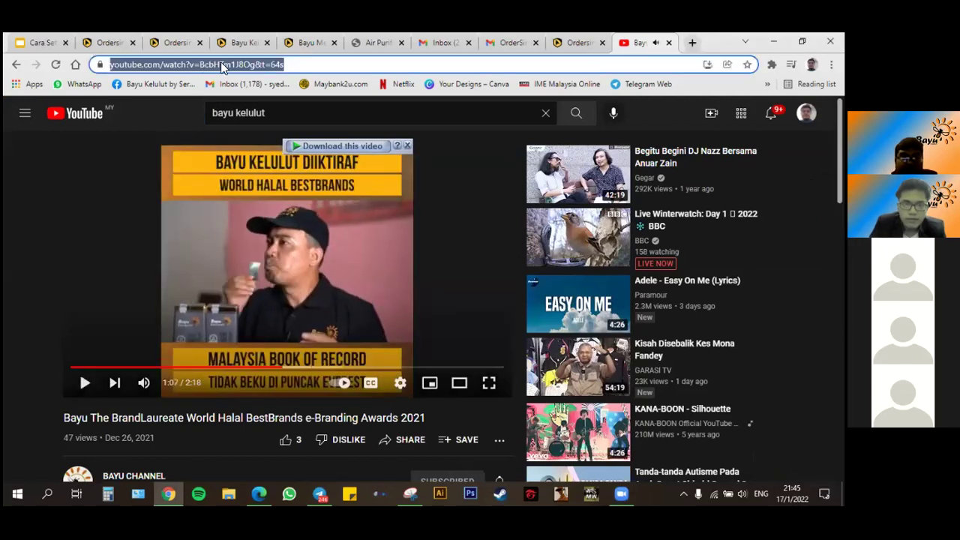
pyautogui.rightClick(223, 65)
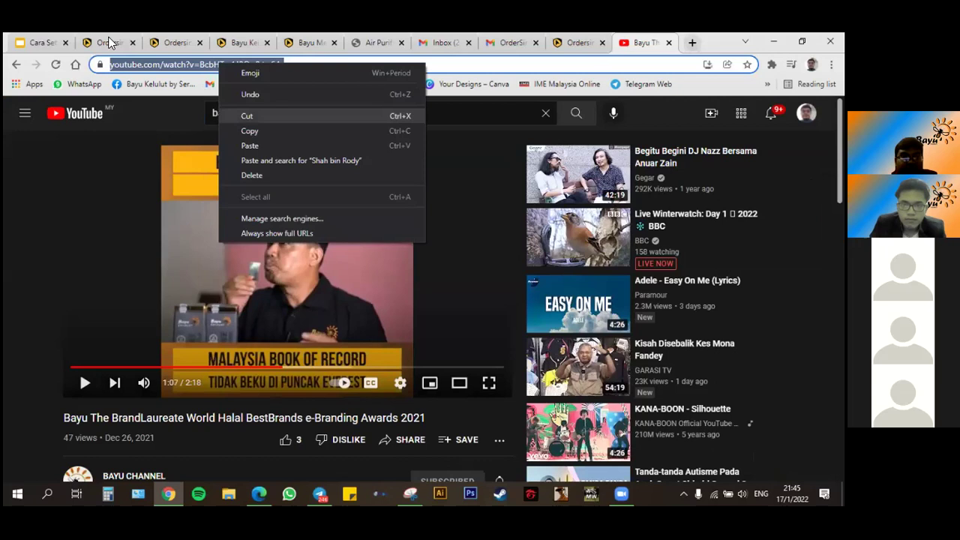
pyautogui.press('Return')
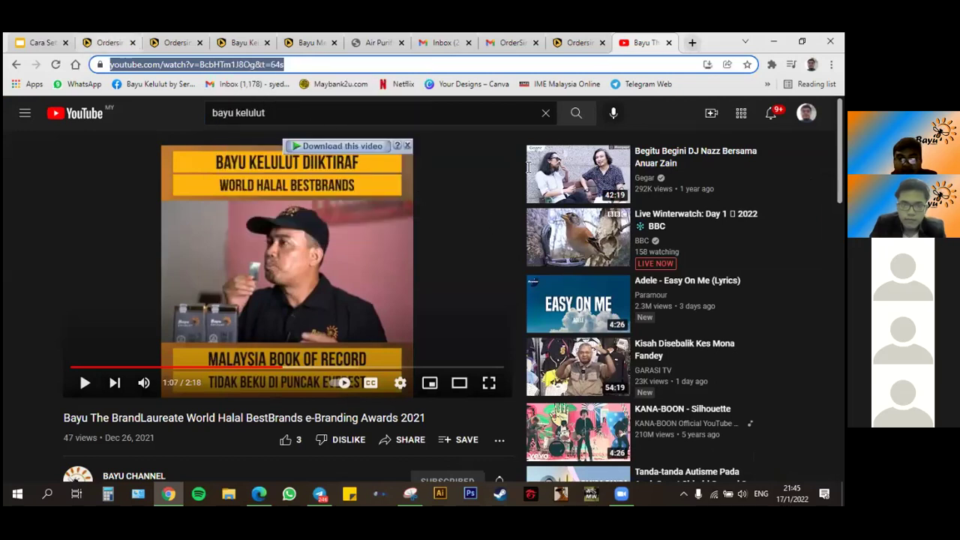
pyautogui.hotkey('ctrl', '2')
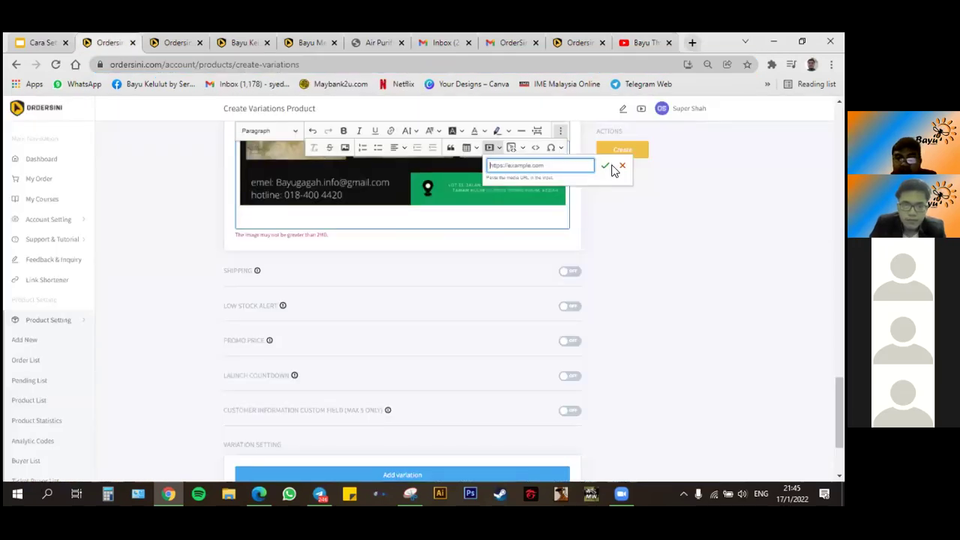
# - Embed the BrandLaureate YouTube video from the pasted link and add an empty line below it
pyautogui.hotkey('ctrl', 'v')
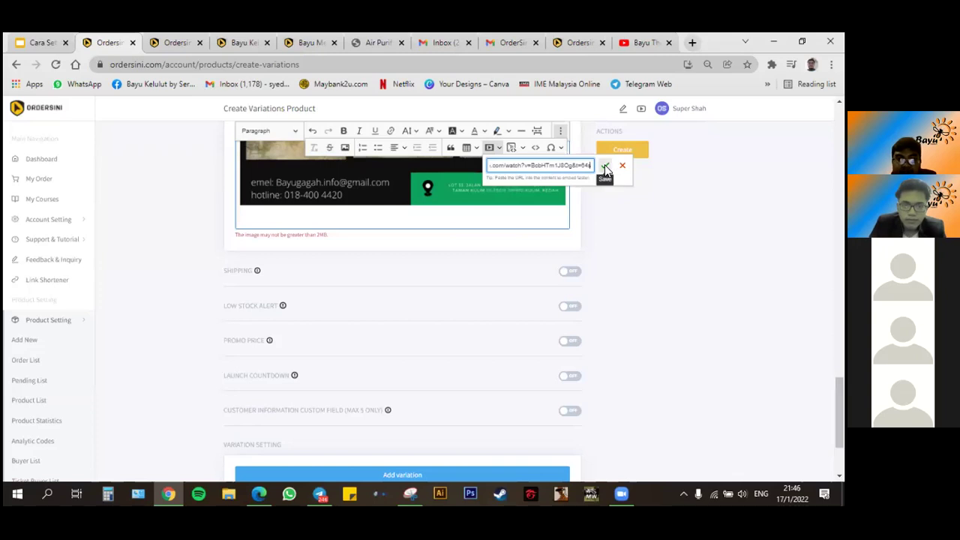
pyautogui.click(606, 167)
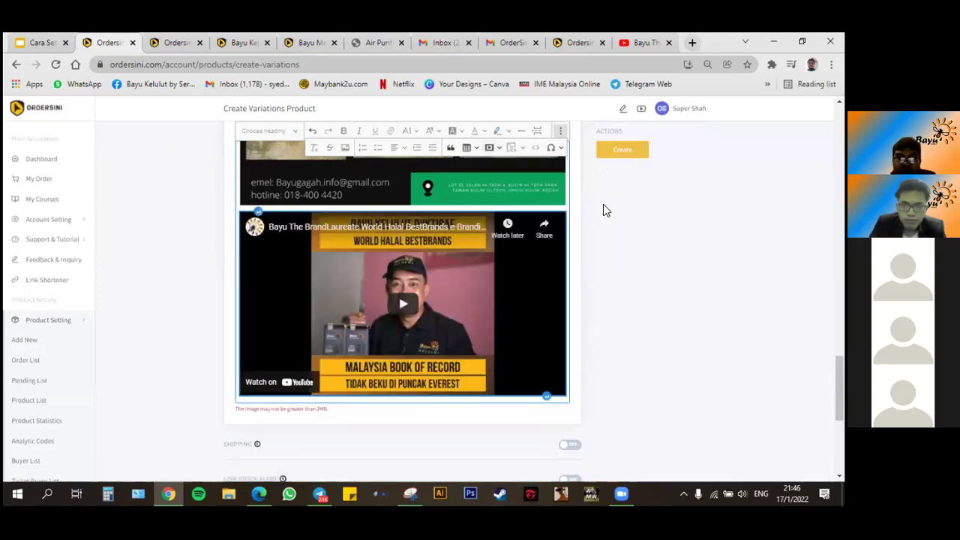
pyautogui.click(546, 396)
pyautogui.click(507, 180)
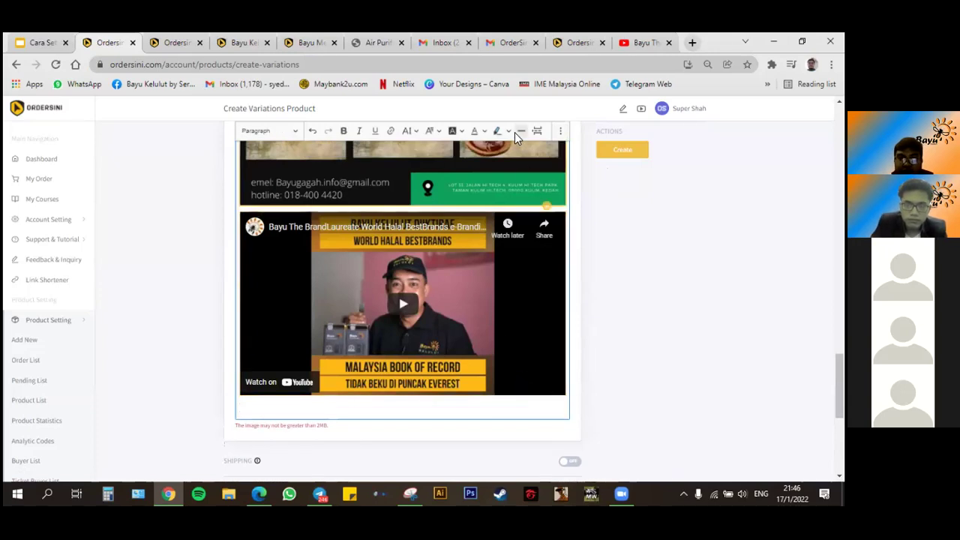
pyautogui.click(583, 310)
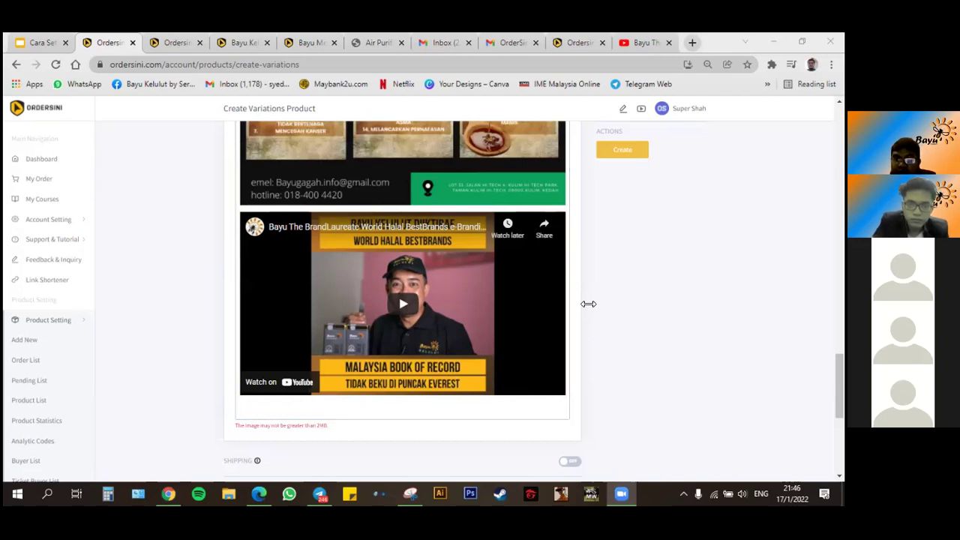
pyautogui.click(204, 205)
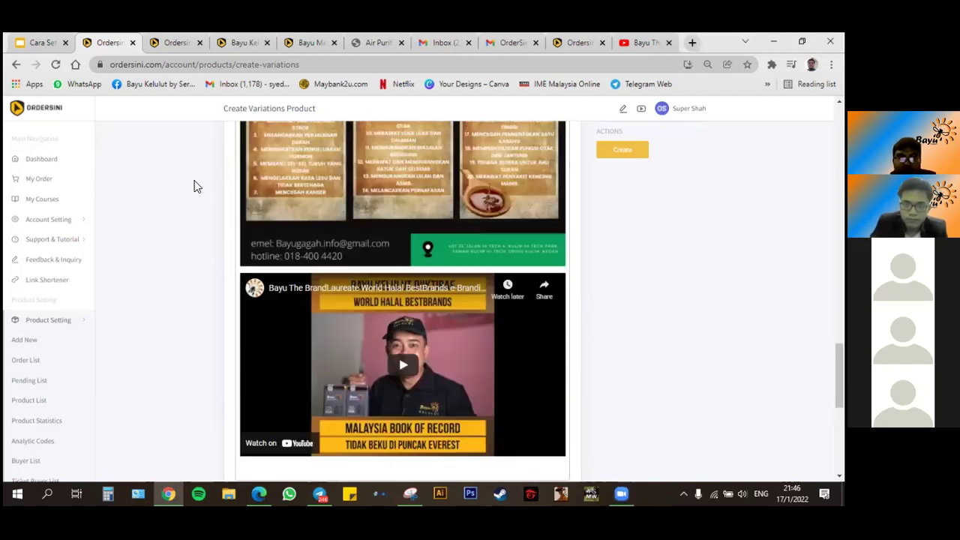
pyautogui.scroll(2, 375, 248)
pyautogui.scroll(-3, 544, 335)
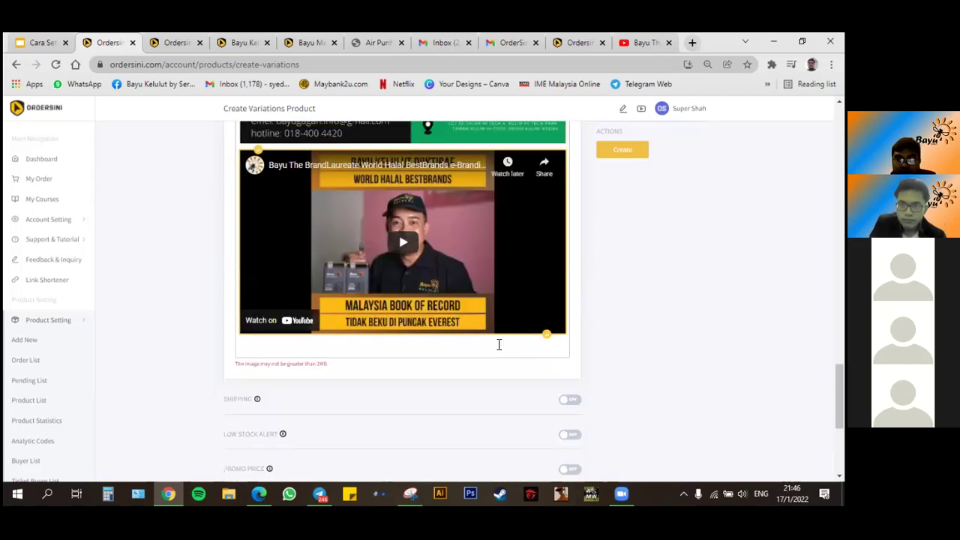
pyautogui.click(499, 343)
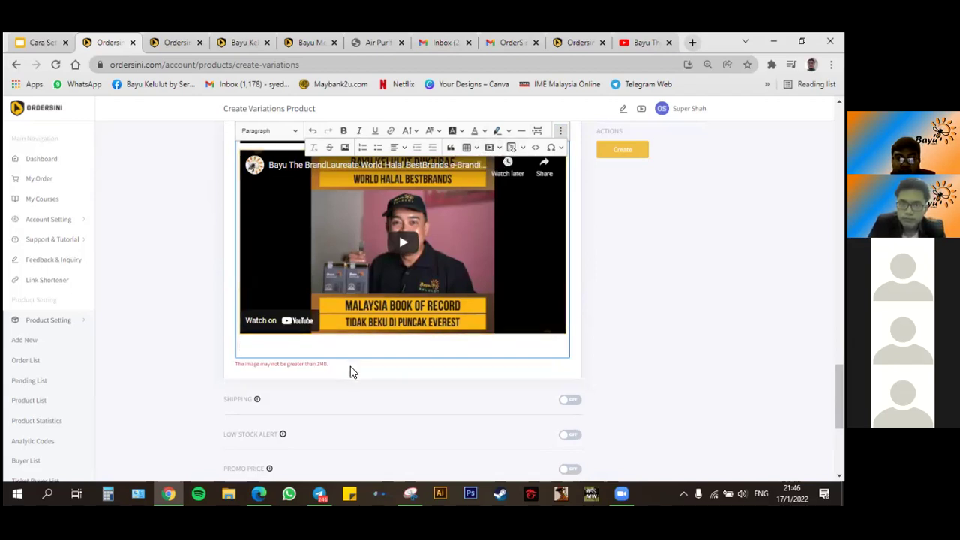
# - Write 'Kalau nak dapatkan produk bayu klik sini' under the video and start a link on 'klik sini'
pyautogui.click(386, 344)
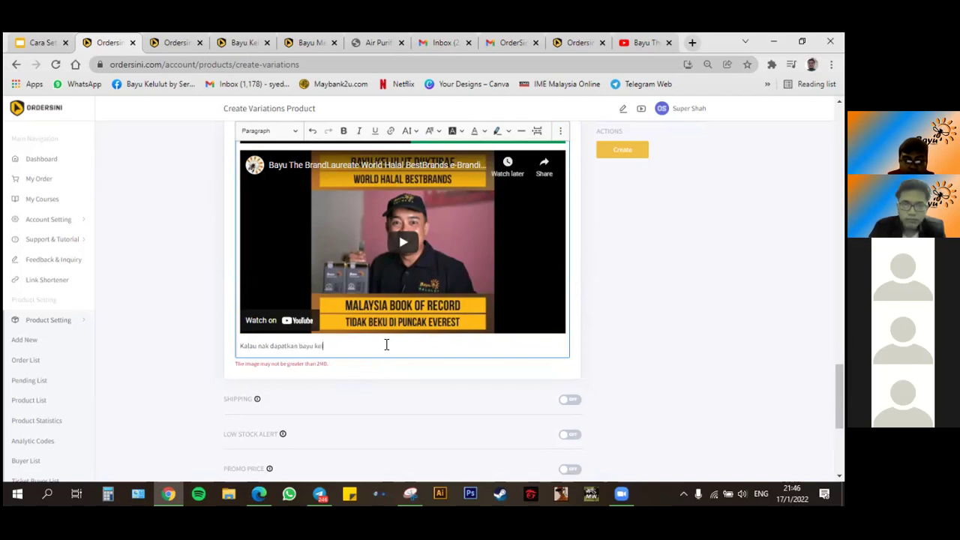
pyautogui.press('BackSpace')
pyautogui.press('BackSpace')
pyautogui.press('BackSpace')
pyautogui.press('BackSpace')
pyautogui.press('BackSpace')
pyautogui.press('BackSpace')
pyautogui.press('BackSpace')
pyautogui.press('BackSpace')
pyautogui.press('BackSpace')
pyautogui.press('BackSpace')
pyautogui.press('BackSpace')
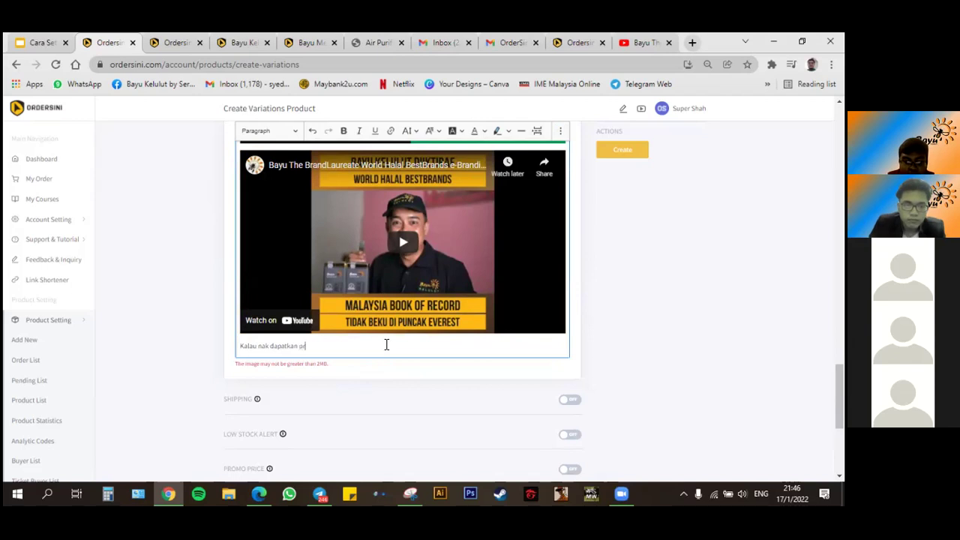
pyautogui.write('ayu')
pyautogui.write(' ke')
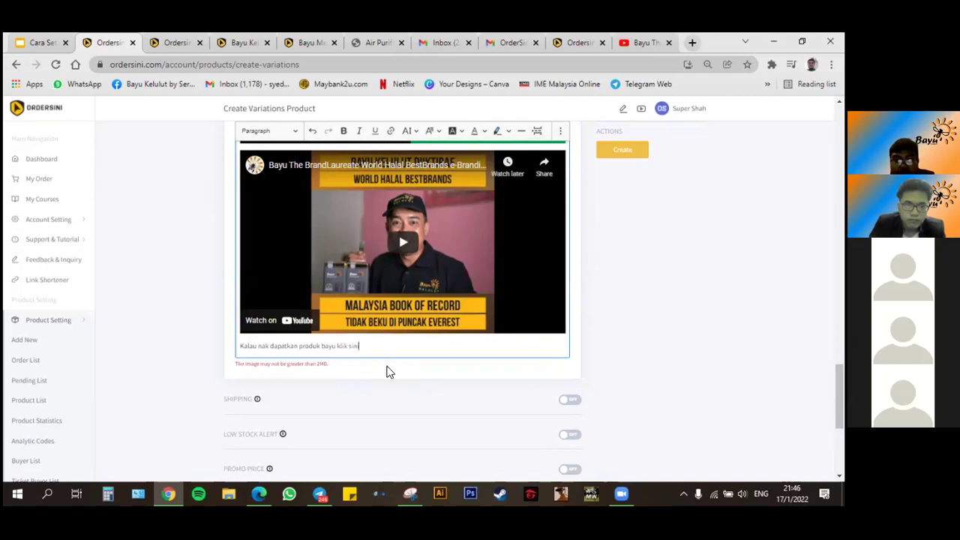
pyautogui.hotkey('shift', 'Left')
pyautogui.hotkey('shift', 'Left')
pyautogui.hotkey('shift', 'Left')
pyautogui.hotkey('shift', 'Left')
pyautogui.hotkey('shift', 'Left')
pyautogui.hotkey('shift', 'Left')
pyautogui.hotkey('shift', 'Left')
pyautogui.hotkey('shift', 'Left')
pyautogui.hotkey('shift', 'Left')
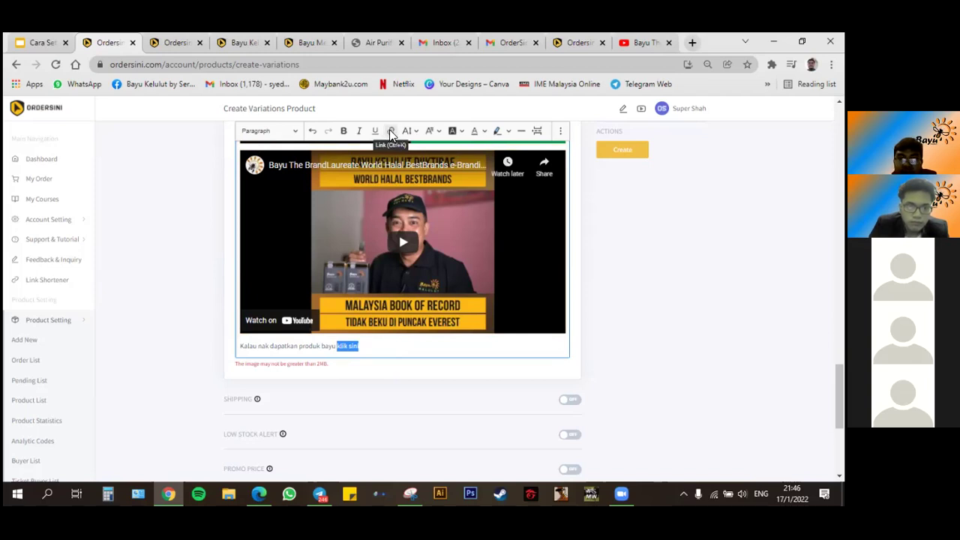
pyautogui.click(391, 132)
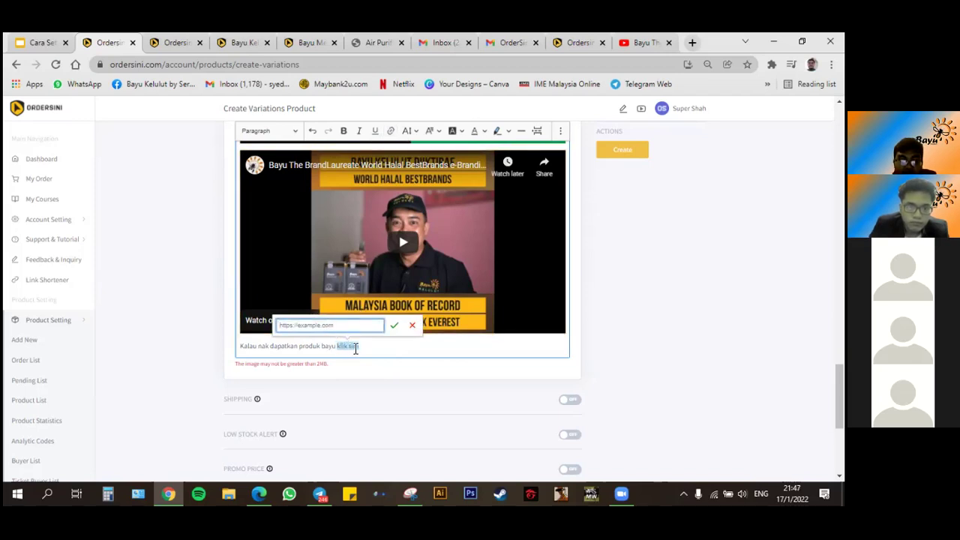
pyautogui.click(244, 42)
# - Open the Bayu Kelulut product's Buy Now order form and copy its page address
pyautogui.scroll(-3, 300, 180)
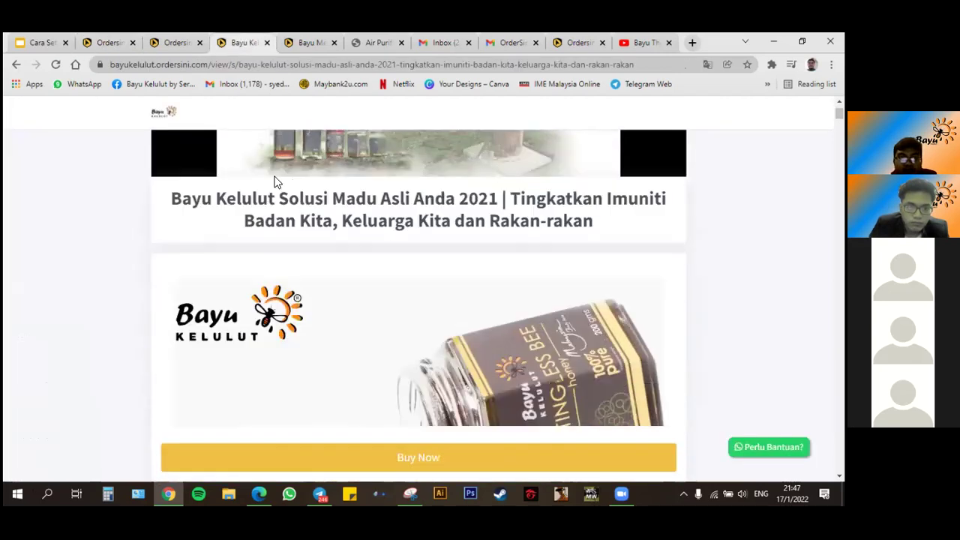
pyautogui.click(424, 457)
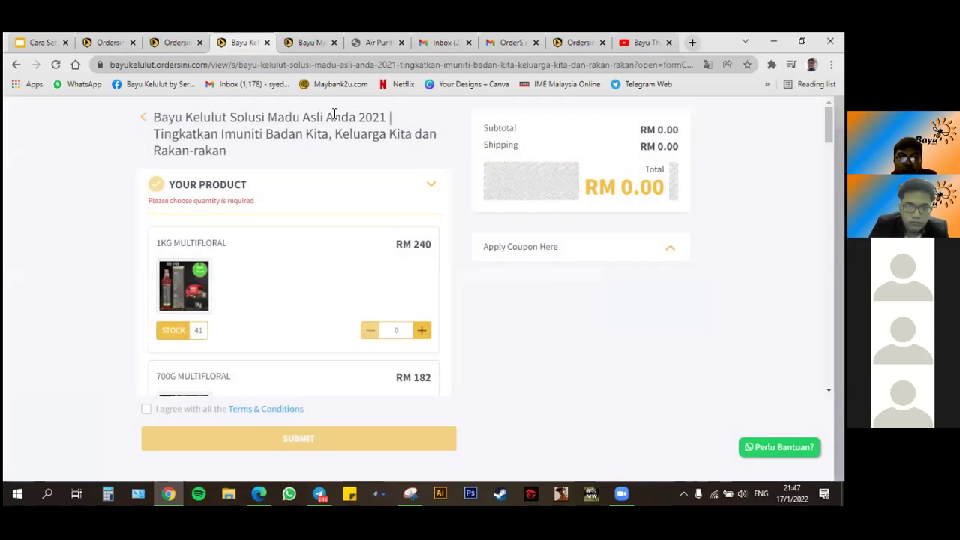
pyautogui.click(255, 63)
pyautogui.rightClick(256, 63)
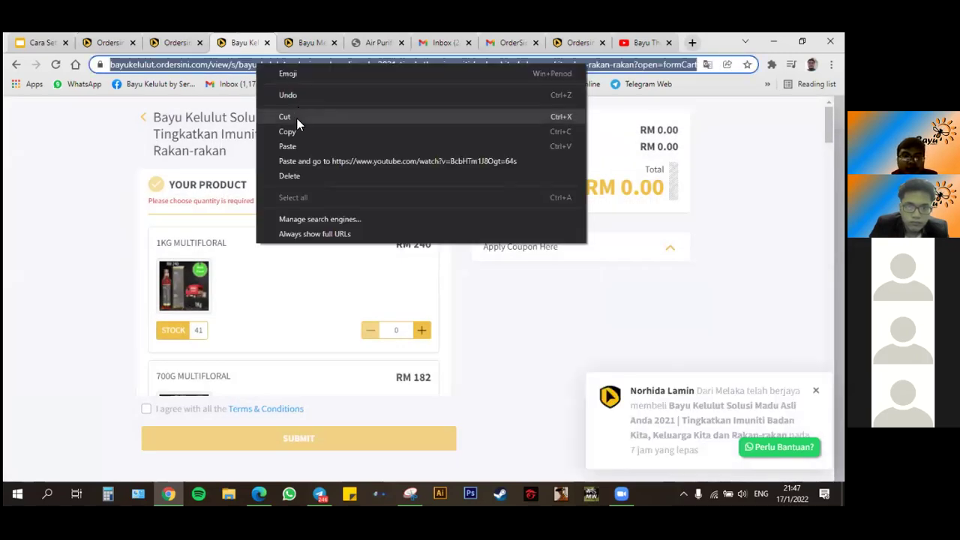
pyautogui.click(293, 132)
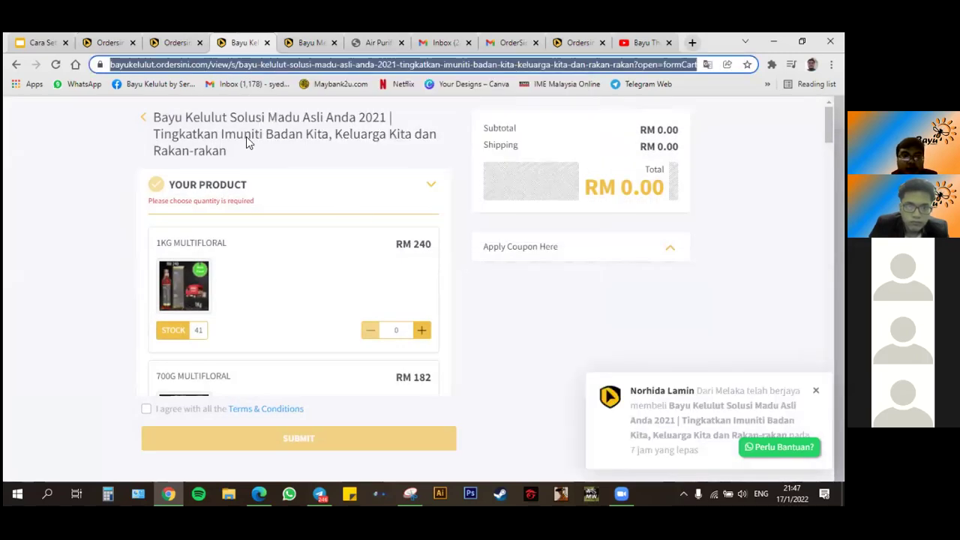
pyautogui.click(171, 39)
# - Link 'klik sini' to the pasted bayukelulut.ordersini.com order form address
pyautogui.click(114, 36)
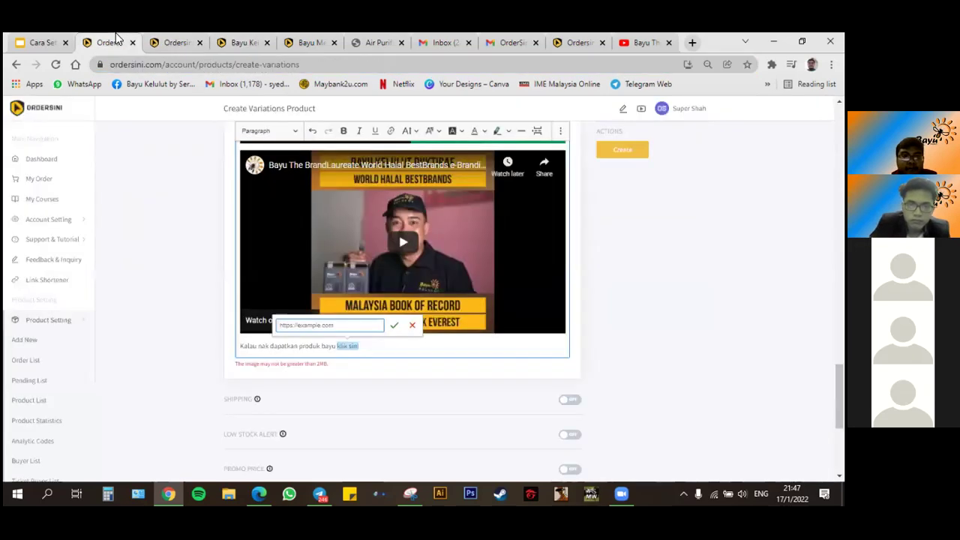
pyautogui.hotkey('ctrl', 'v')
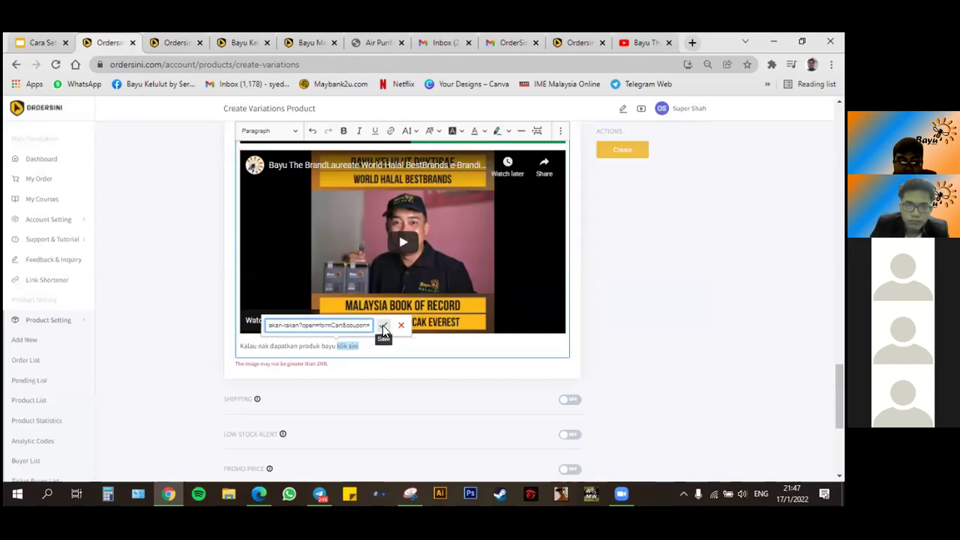
pyautogui.click(383, 330)
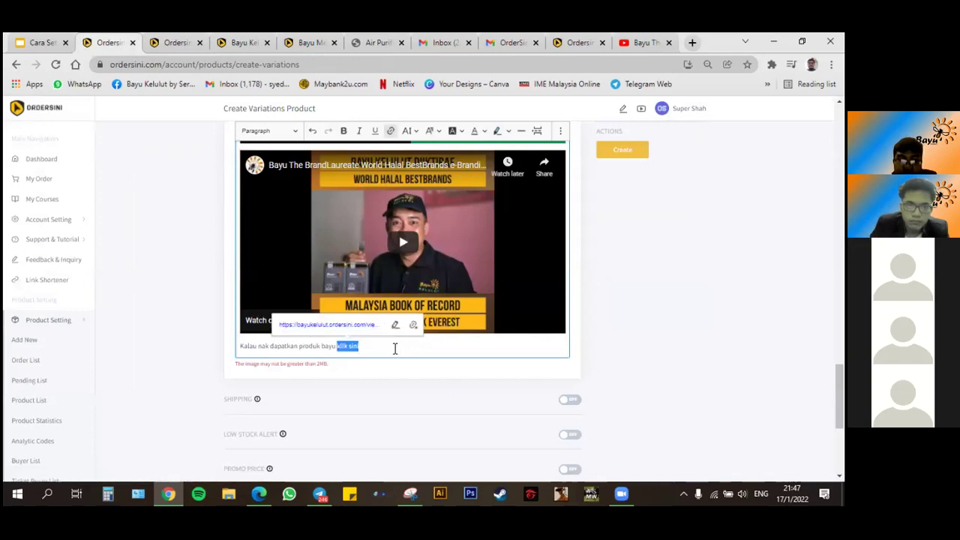
pyautogui.click(394, 348)
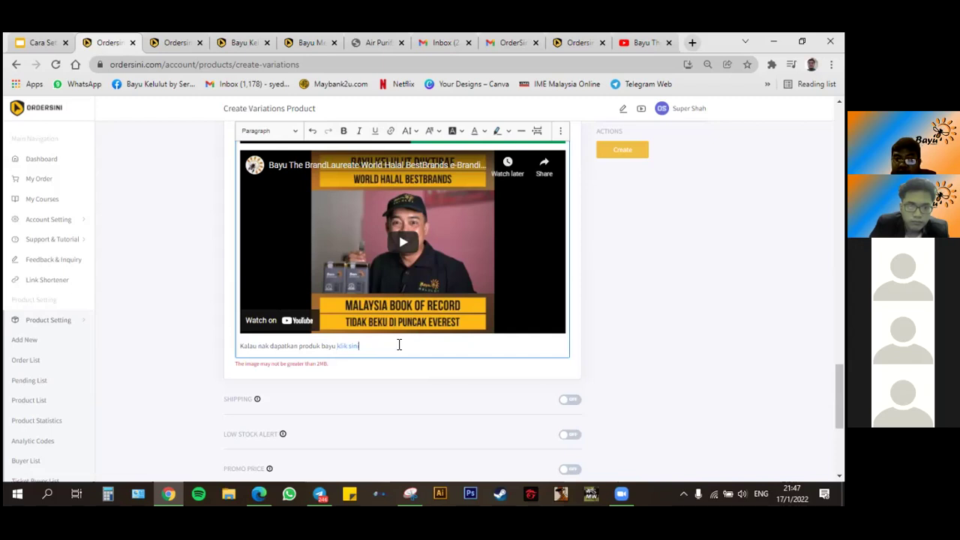
pyautogui.click(397, 292)
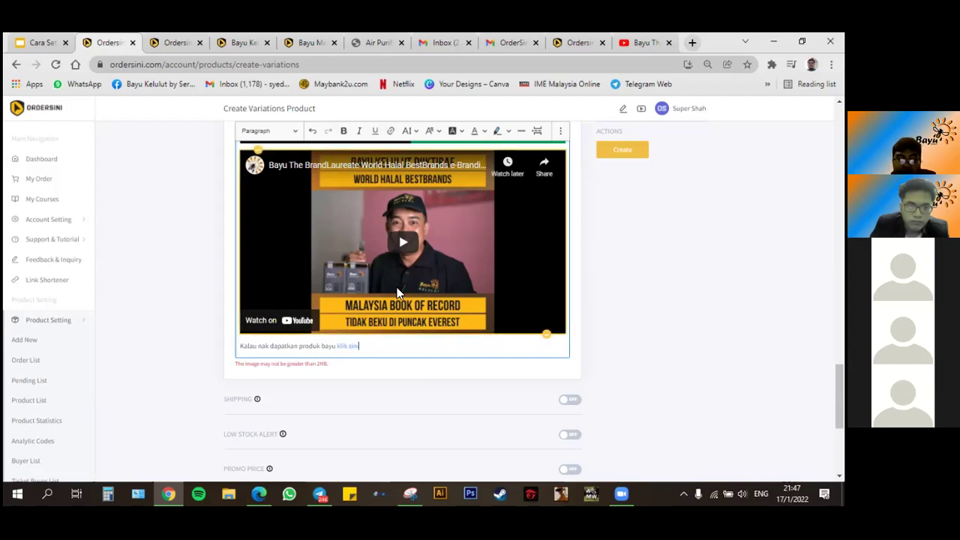
pyautogui.scroll(-1, 398, 292)
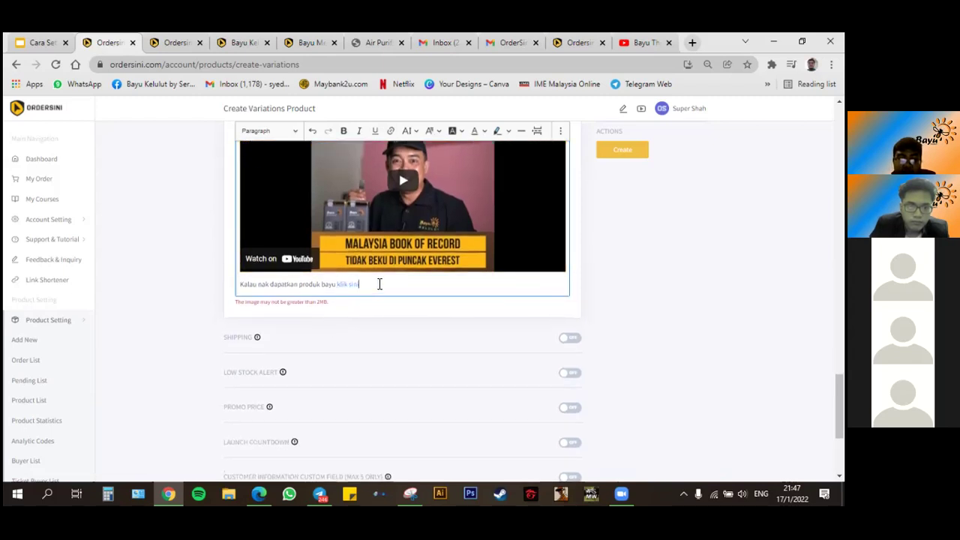
pyautogui.click(560, 130)
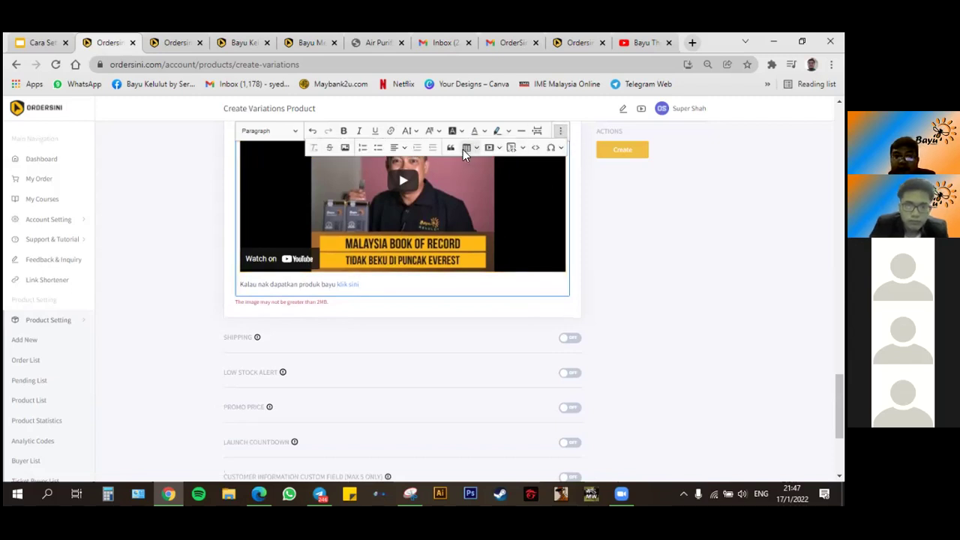
pyautogui.click(388, 288)
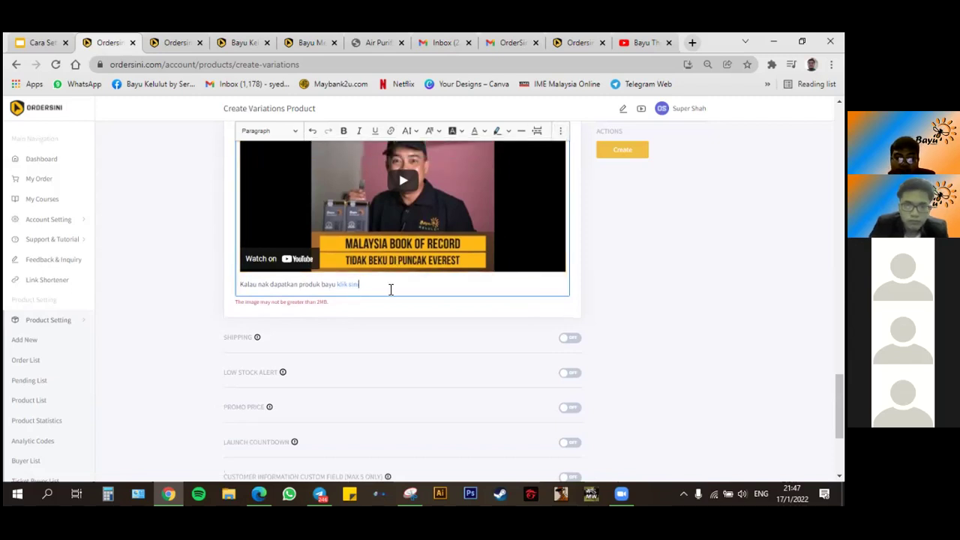
pyautogui.click(240, 284)
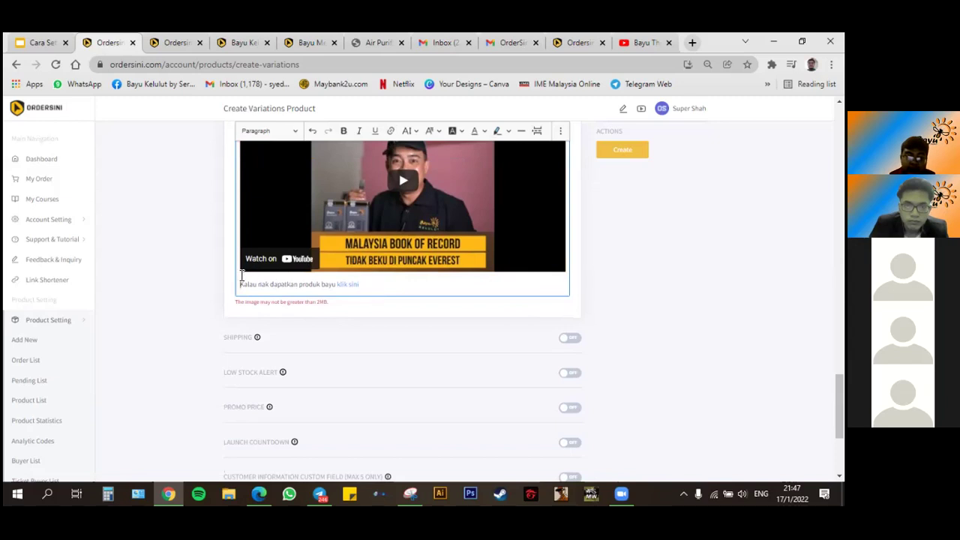
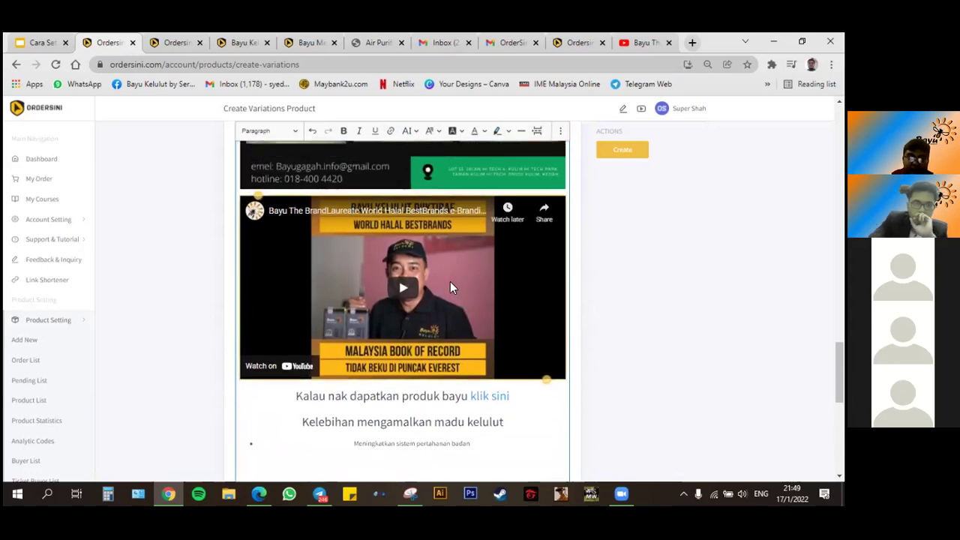
# - Type a 'Diskaun sehingga RM20' line below the struck-through RM200 price
pyautogui.scroll(4, 444, 274)
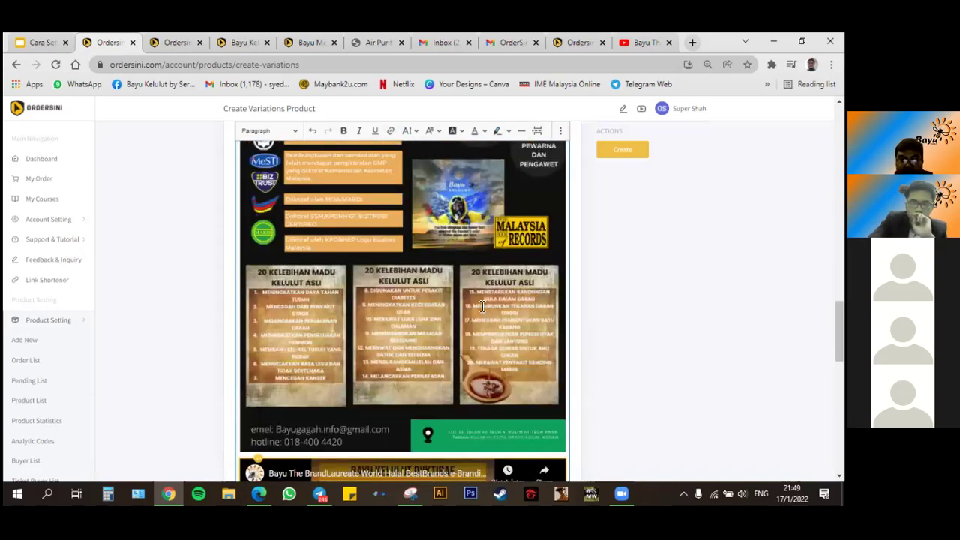
pyautogui.scroll(1, 450, 281)
pyautogui.scroll(1, 427, 291)
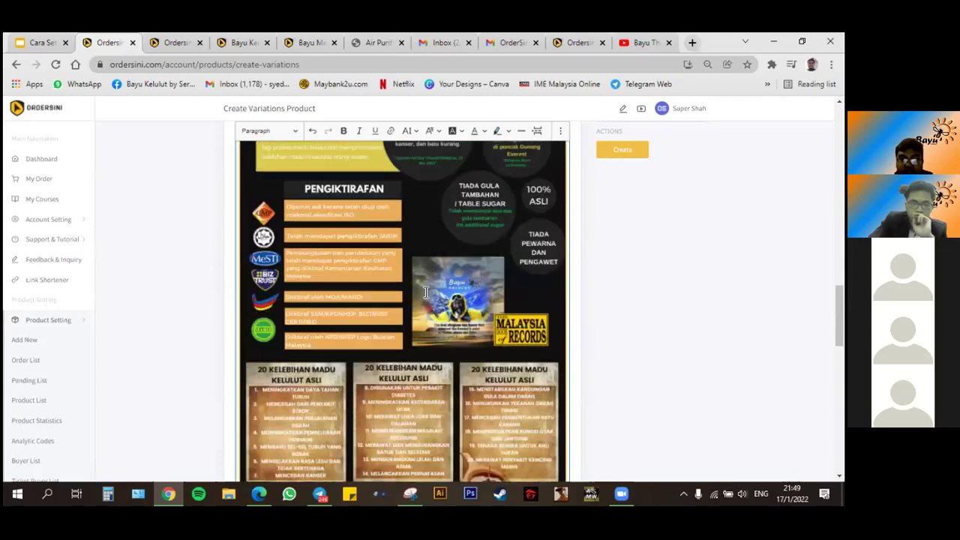
pyautogui.scroll(1, 426, 292)
pyautogui.scroll(-8, 426, 293)
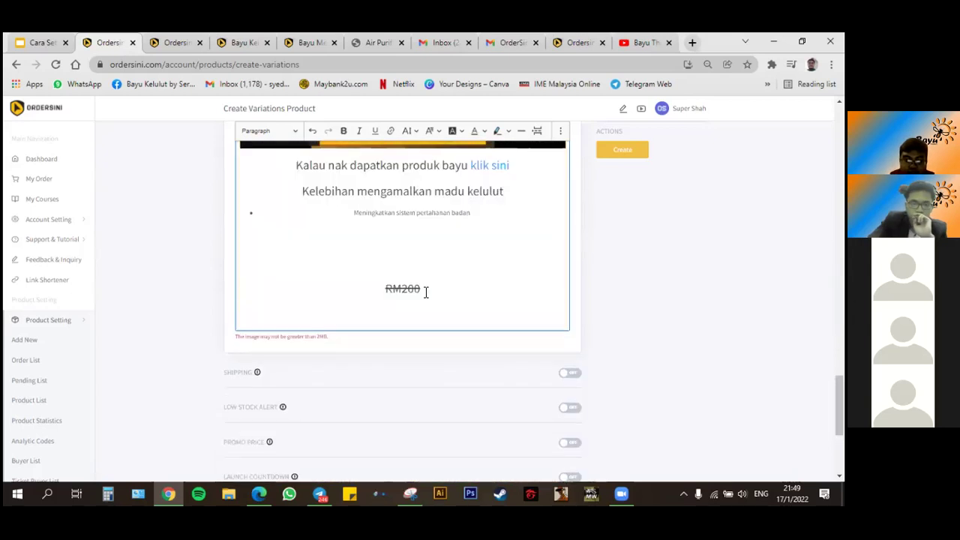
pyautogui.click(425, 292)
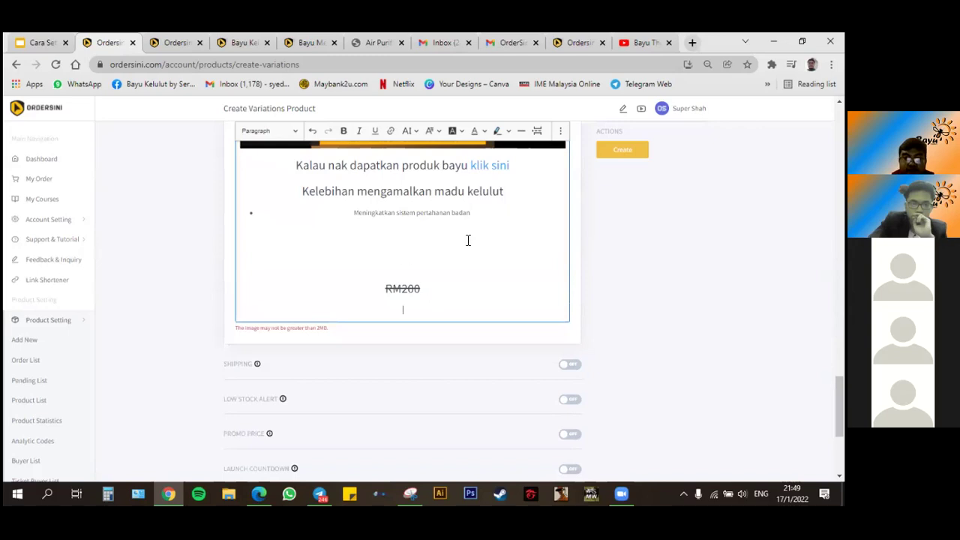
pyautogui.click(559, 135)
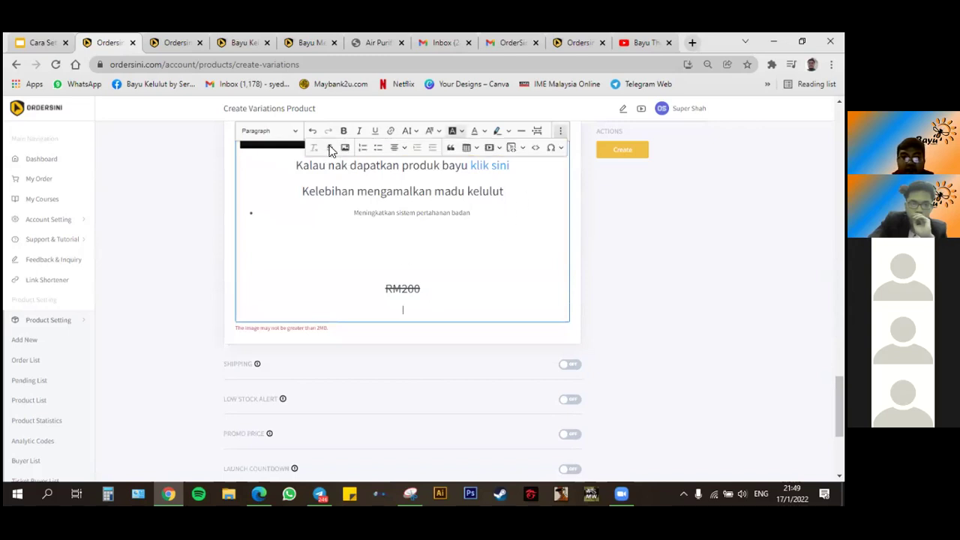
pyautogui.click(425, 295)
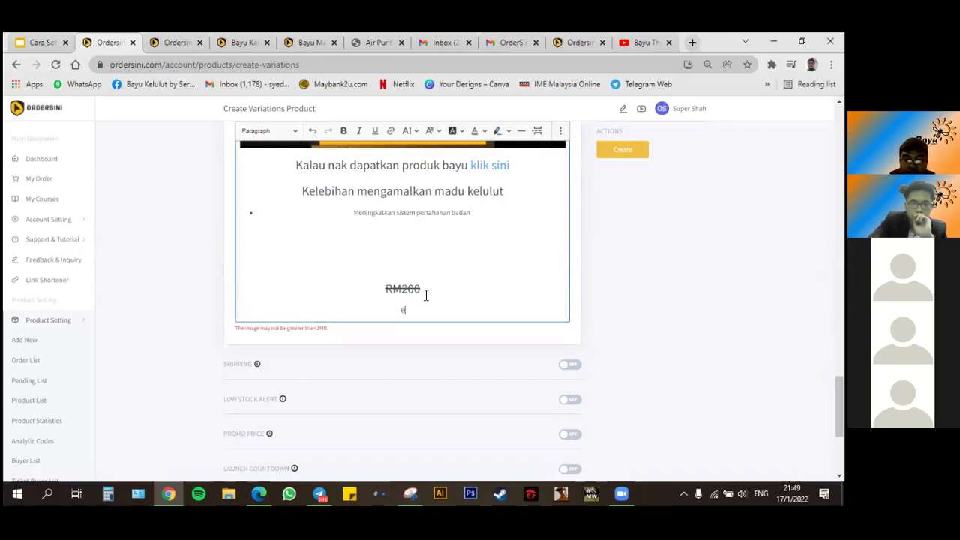
pyautogui.write('Diskaun')
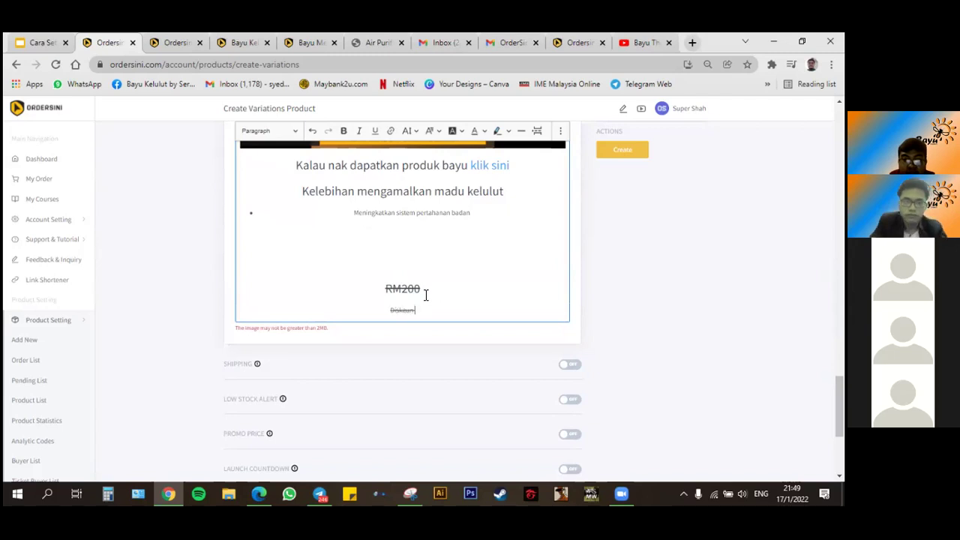
pyautogui.write(' sehingga RM20')
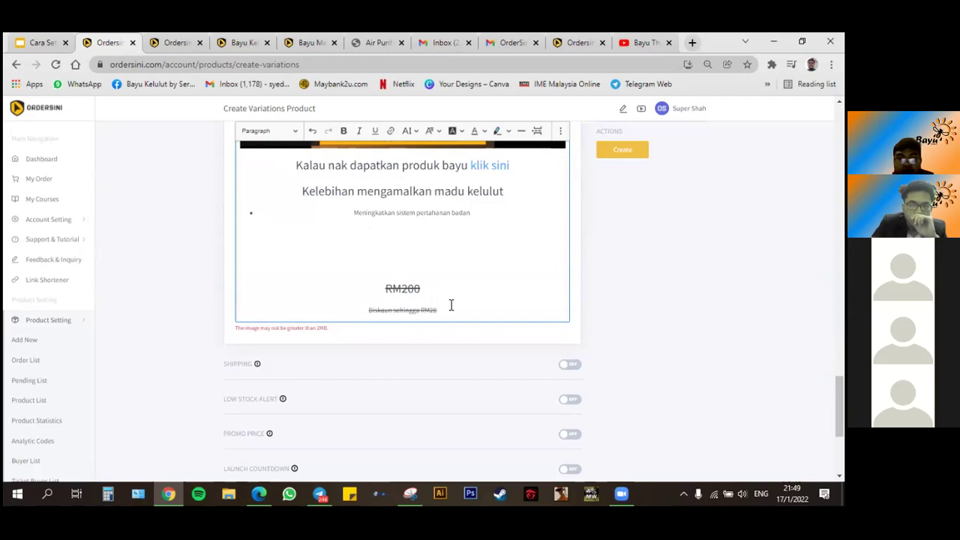
# - Highlight the RM20 amount in the discount line with the toolbar colour
pyautogui.moveTo(443, 309); pyautogui.dragTo(369, 311)
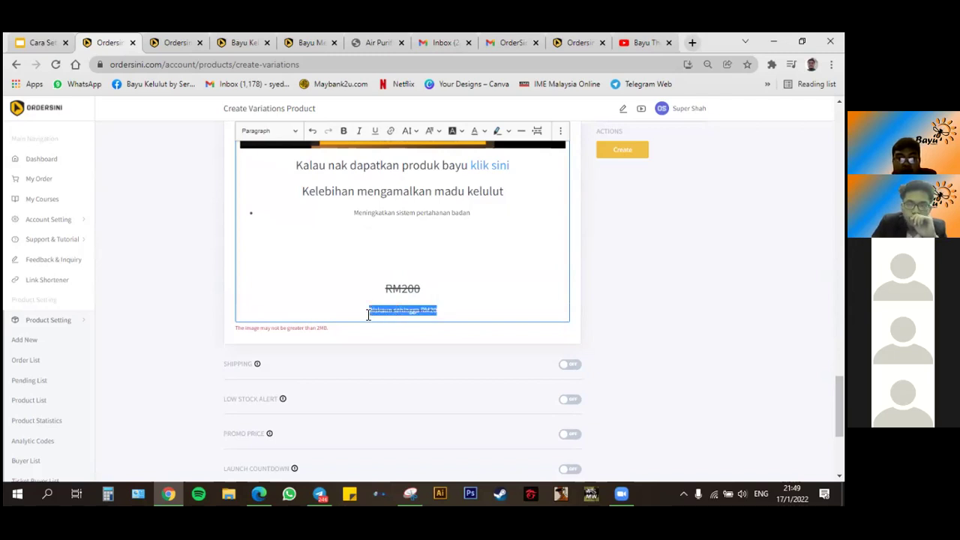
pyautogui.click(560, 130)
pyautogui.click(347, 146)
pyautogui.moveTo(450, 312); pyautogui.dragTo(347, 307)
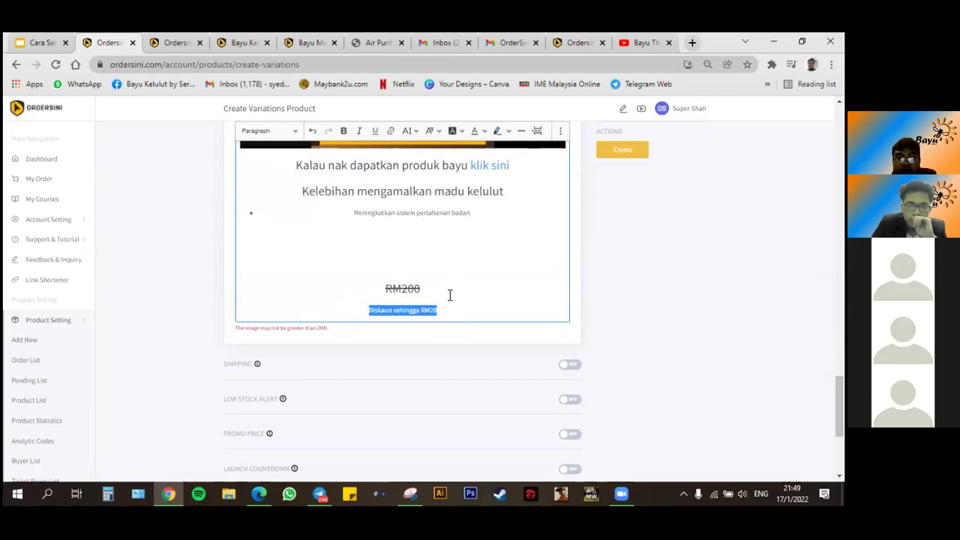
pyautogui.moveTo(448, 312); pyautogui.dragTo(422, 315)
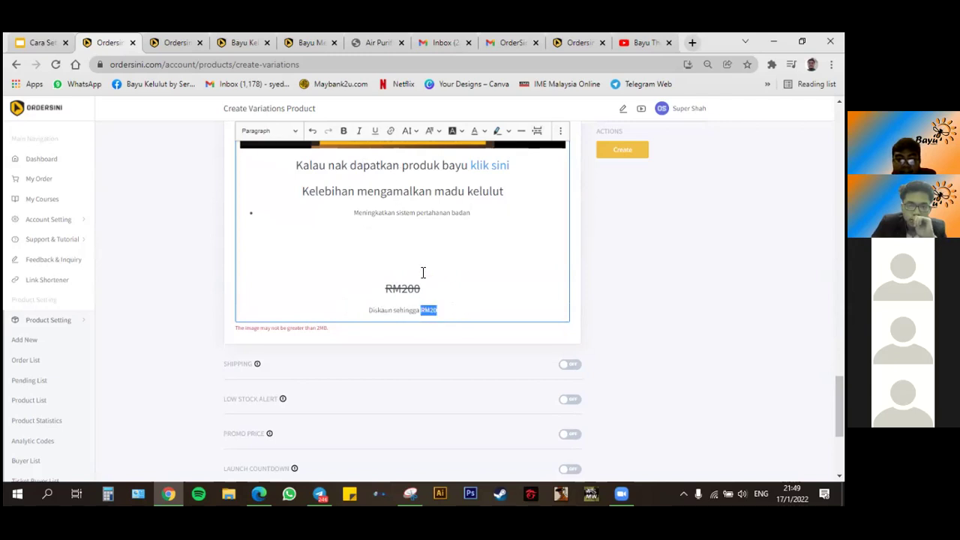
pyautogui.click(496, 130)
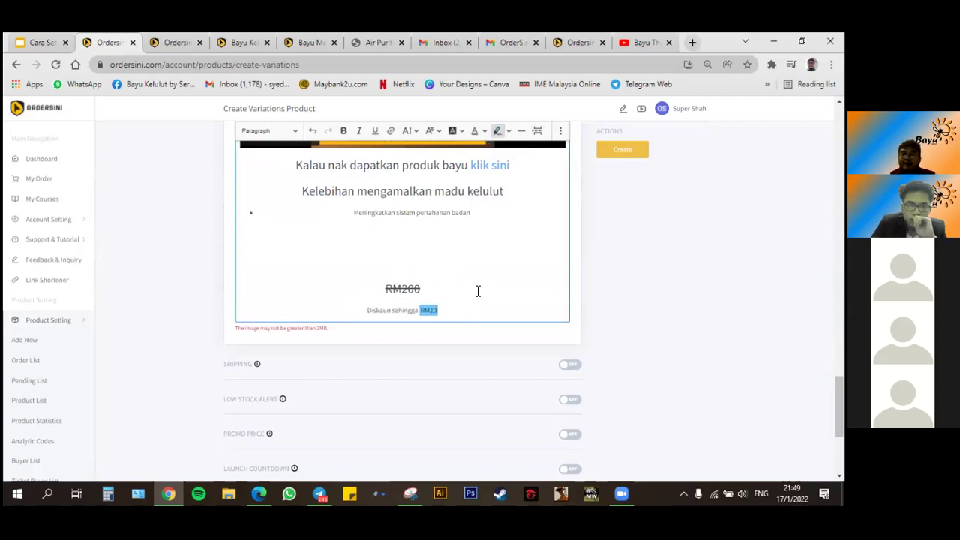
pyautogui.scroll(-2, 493, 235)
pyautogui.scroll(2, 492, 235)
# - Leave the description editor and return to the top of the product form
pyautogui.click(573, 230)
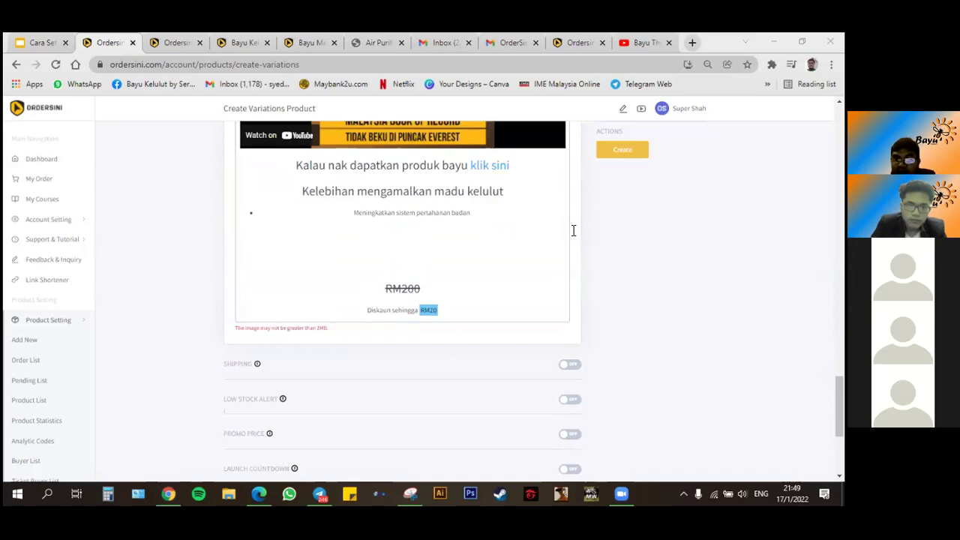
pyautogui.scroll(3, 462, 289)
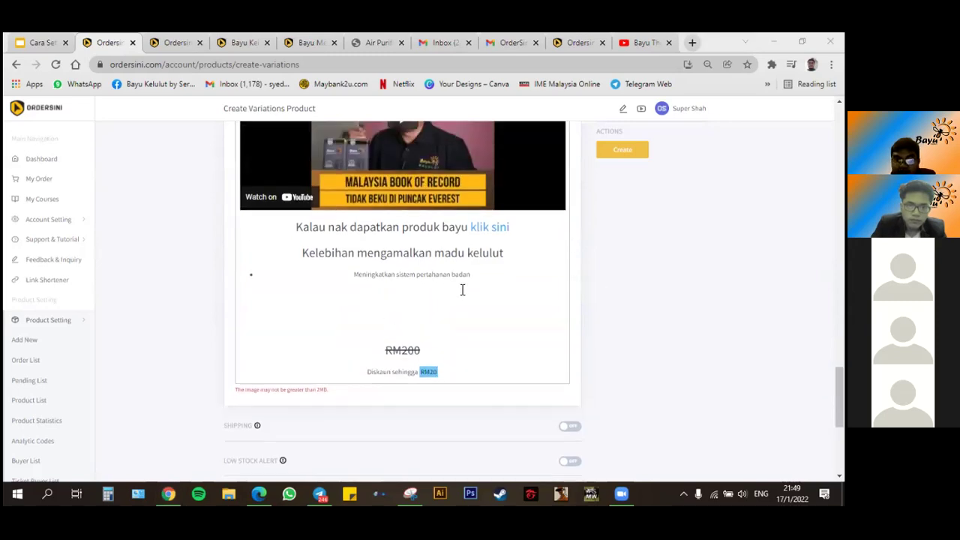
pyautogui.scroll(-3, 465, 253)
pyautogui.scroll(3, 428, 175)
pyautogui.scroll(4, 407, 236)
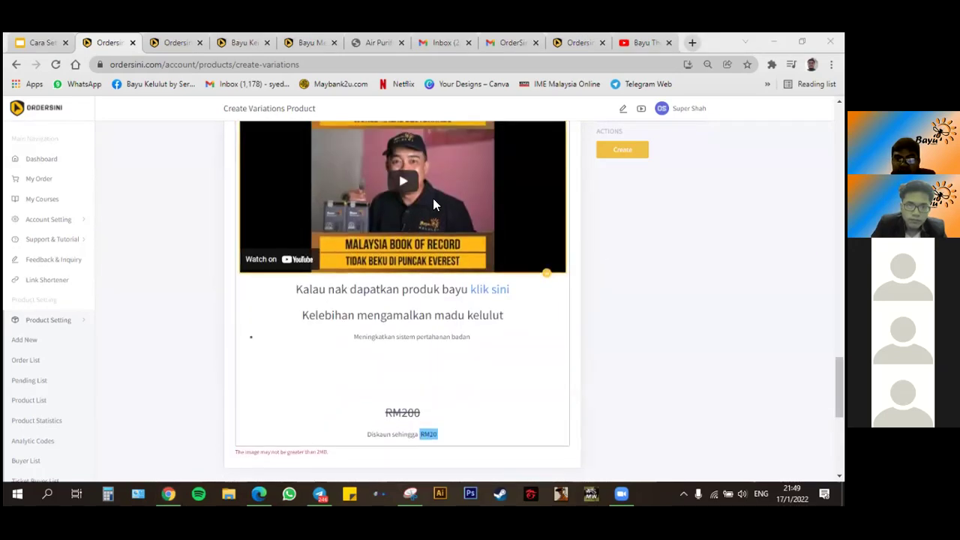
pyautogui.click(429, 197)
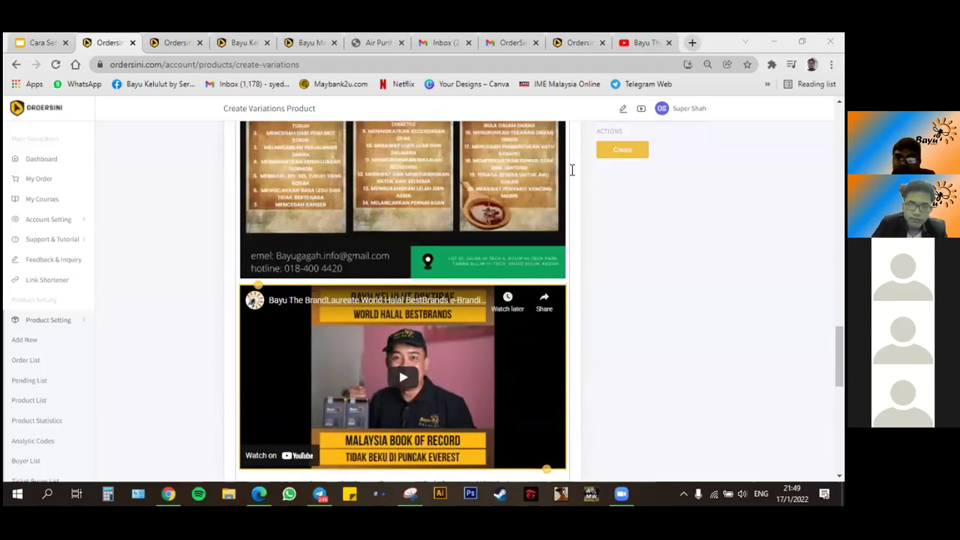
pyautogui.scroll(3, 622, 152)
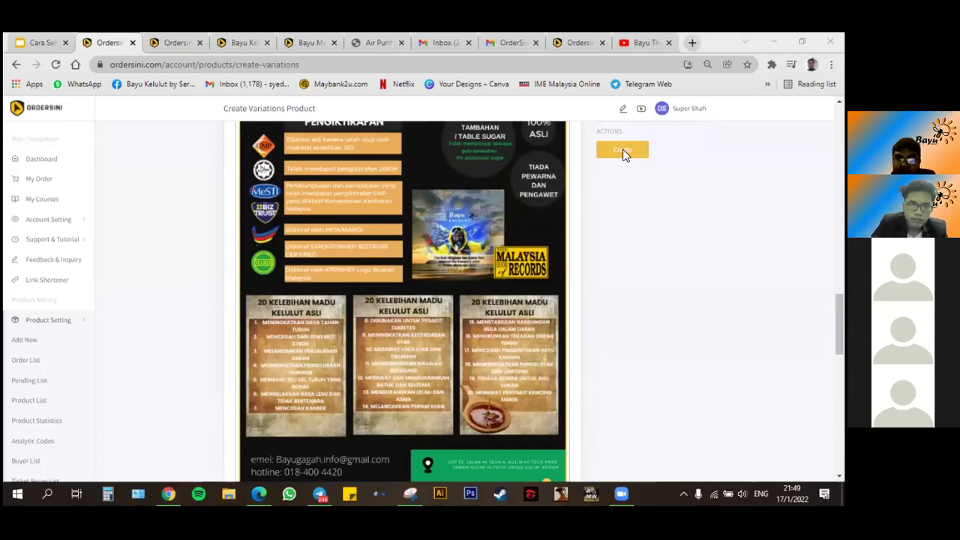
pyautogui.scroll(2, 622, 152)
pyautogui.scroll(5, 622, 152)
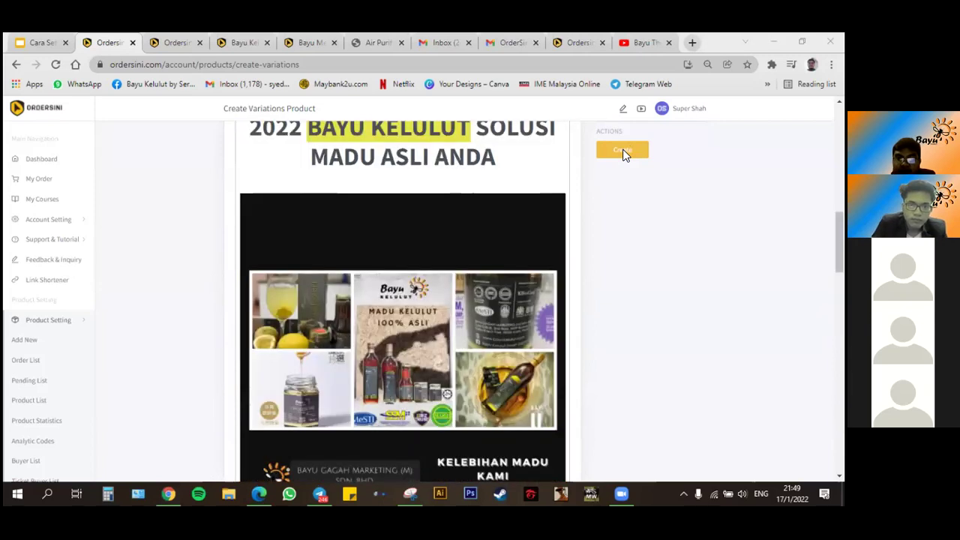
# - Create the product and turn on Required address under Buyer Setting
pyautogui.click(622, 151)
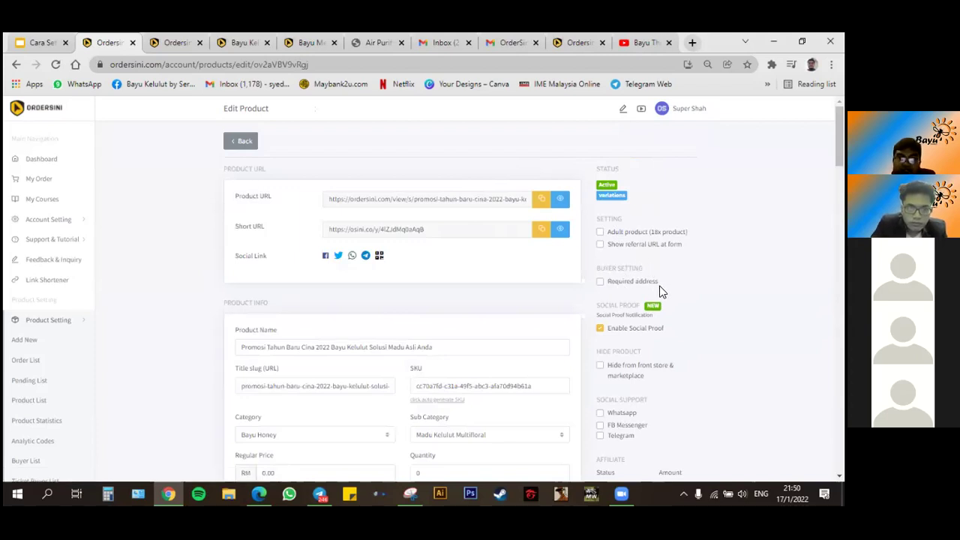
pyautogui.moveTo(659, 286); pyautogui.dragTo(604, 282)
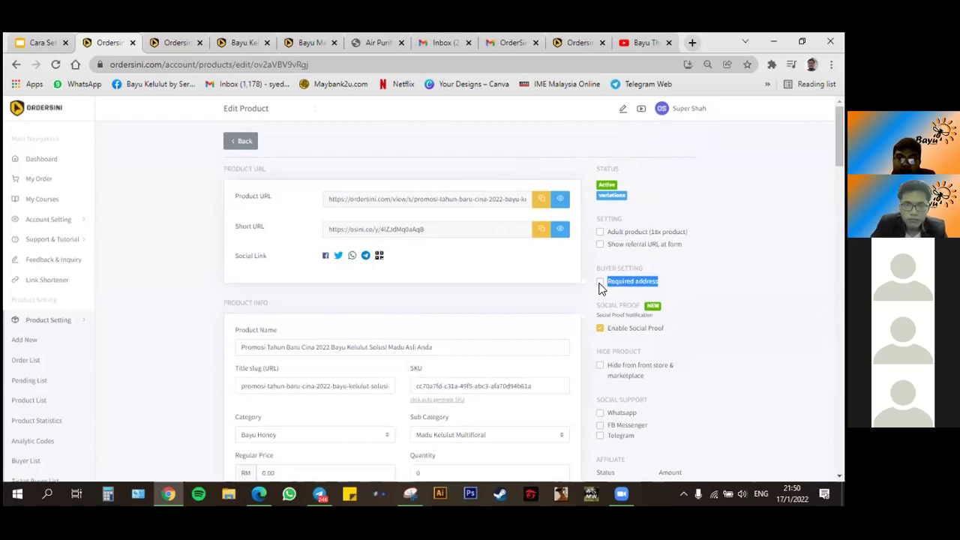
pyautogui.click(600, 282)
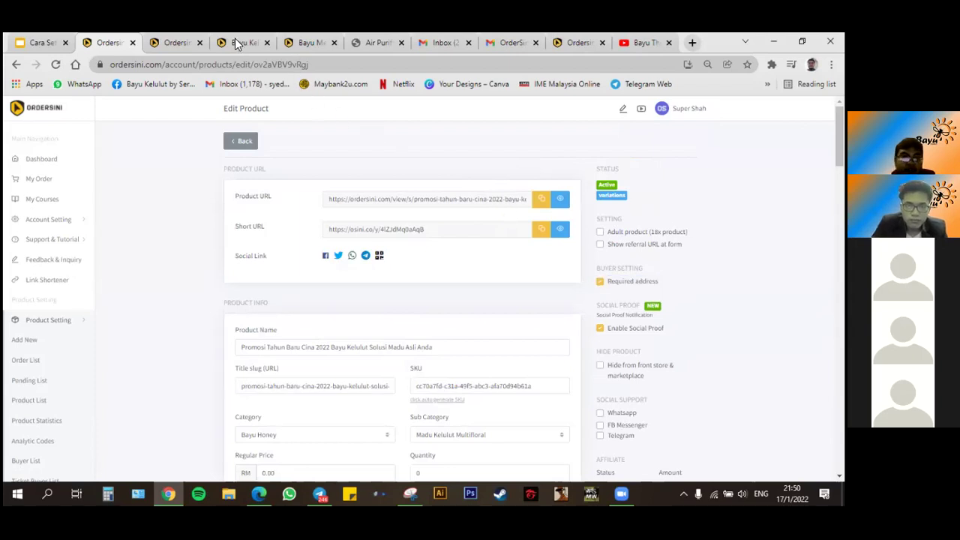
# - Check the live order form for the new address fields
pyautogui.click(237, 43)
pyautogui.scroll(-3, 259, 248)
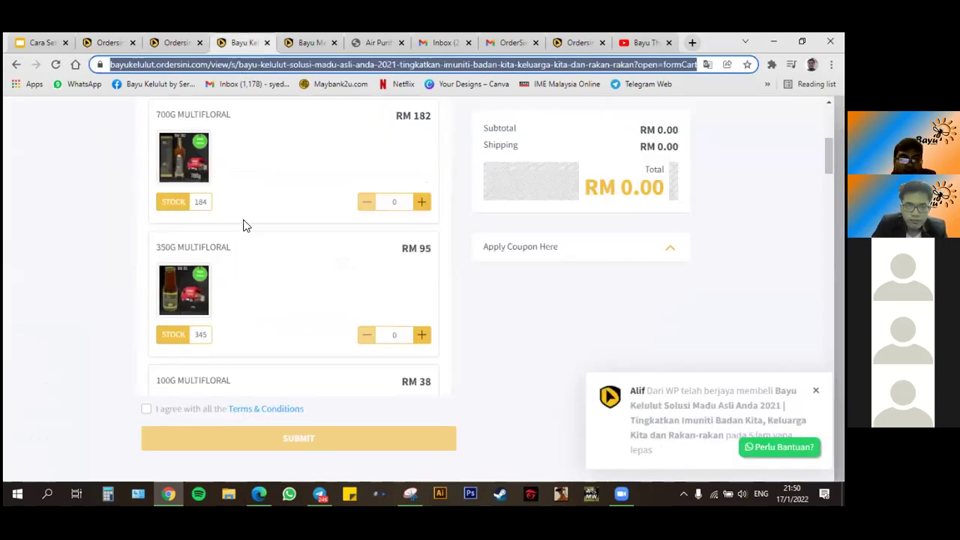
pyautogui.scroll(-5, 248, 218)
pyautogui.scroll(-5, 177, 144)
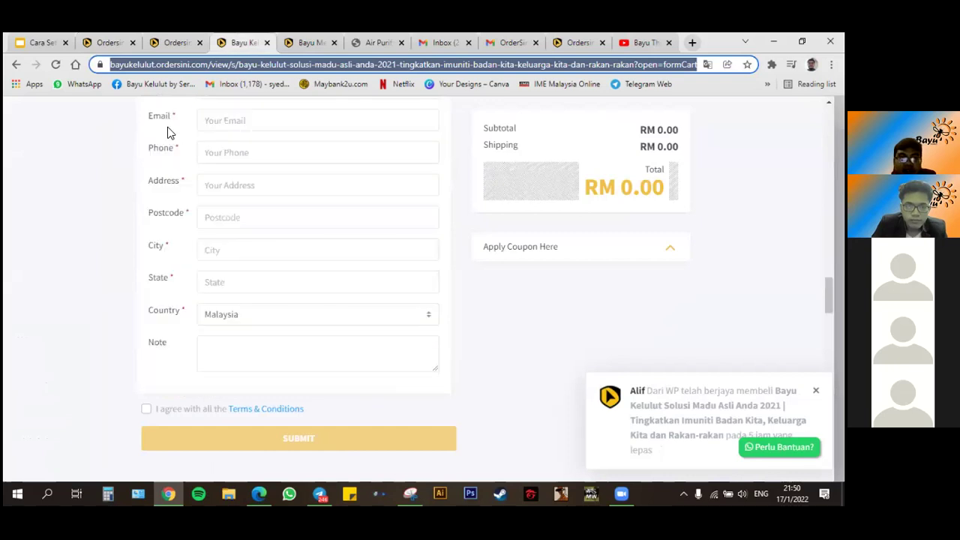
pyautogui.scroll(1, 172, 133)
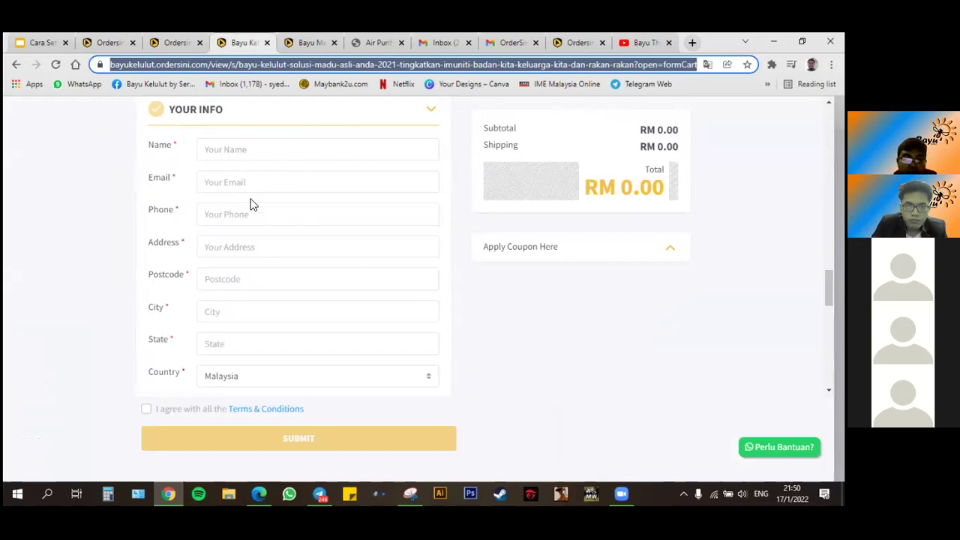
# - Return to Edit Product and move down to Variation Setting
pyautogui.click(105, 42)
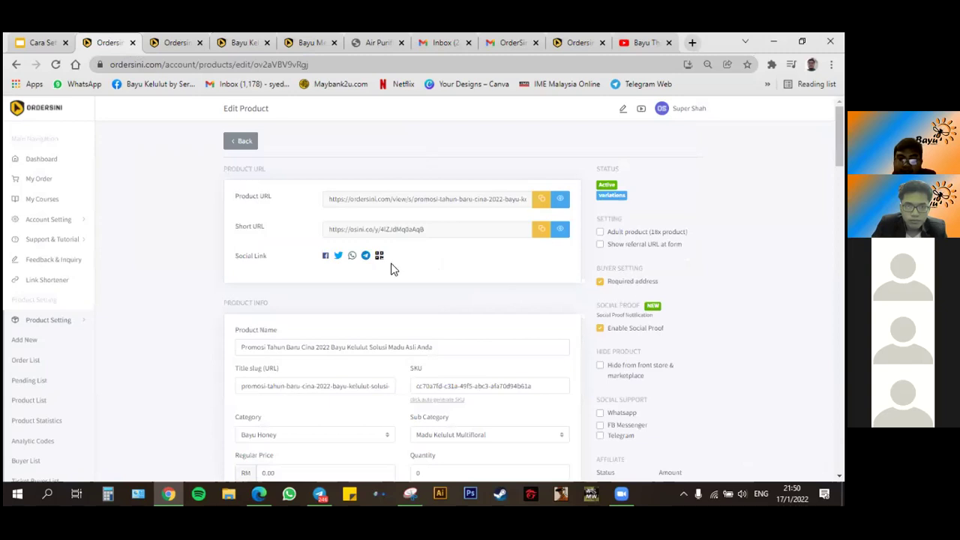
pyautogui.scroll(-2, 393, 269)
pyautogui.scroll(-10, 403, 255)
pyautogui.scroll(-10, 407, 264)
pyautogui.scroll(5, 397, 252)
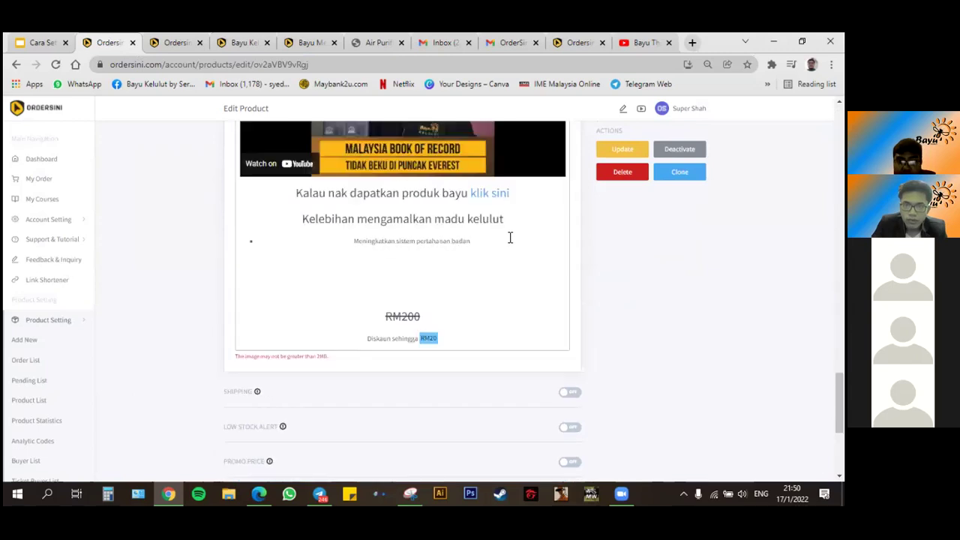
pyautogui.scroll(-2, 497, 247)
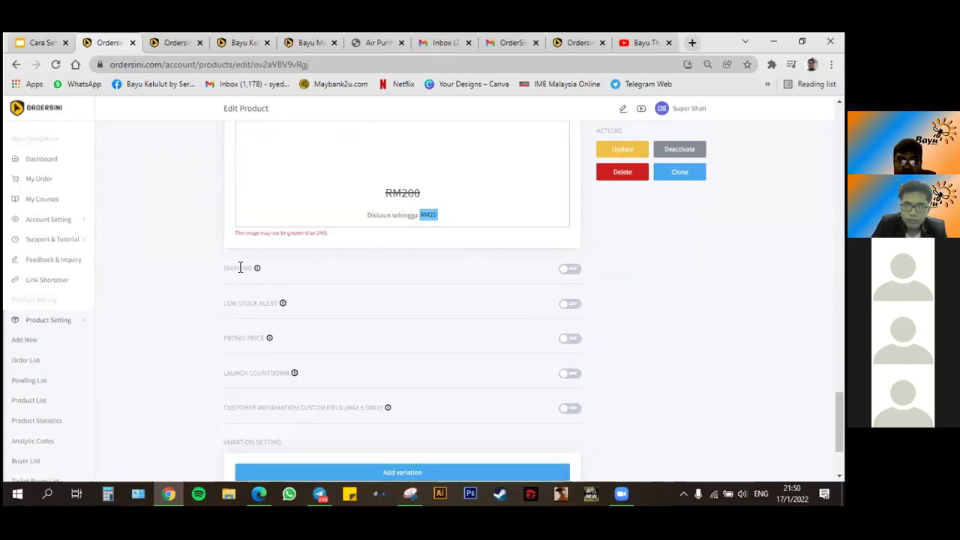
# - Turn on Shipping, set weight to 1000 gram, and tick the jt-express and pos-laju flat rates
pyautogui.click(570, 271)
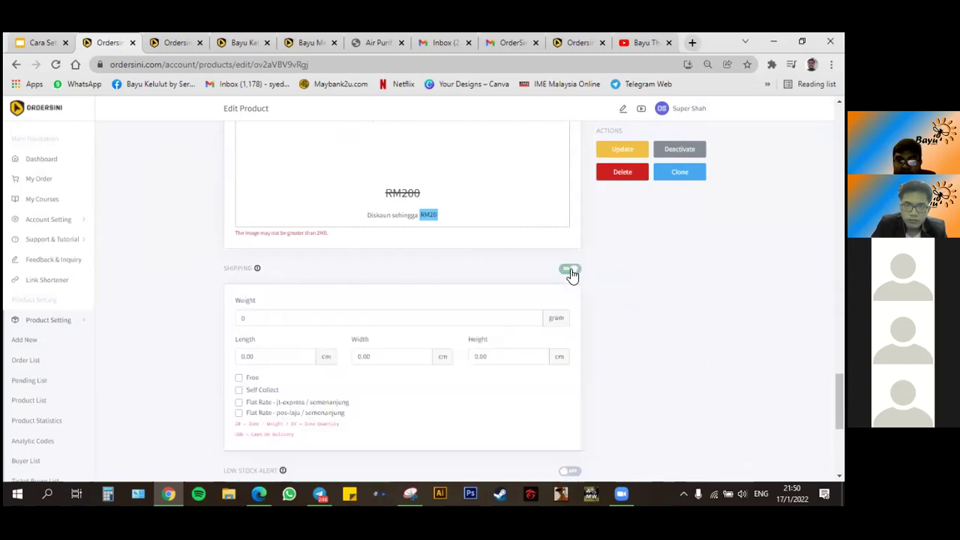
pyautogui.doubleClick(235, 320)
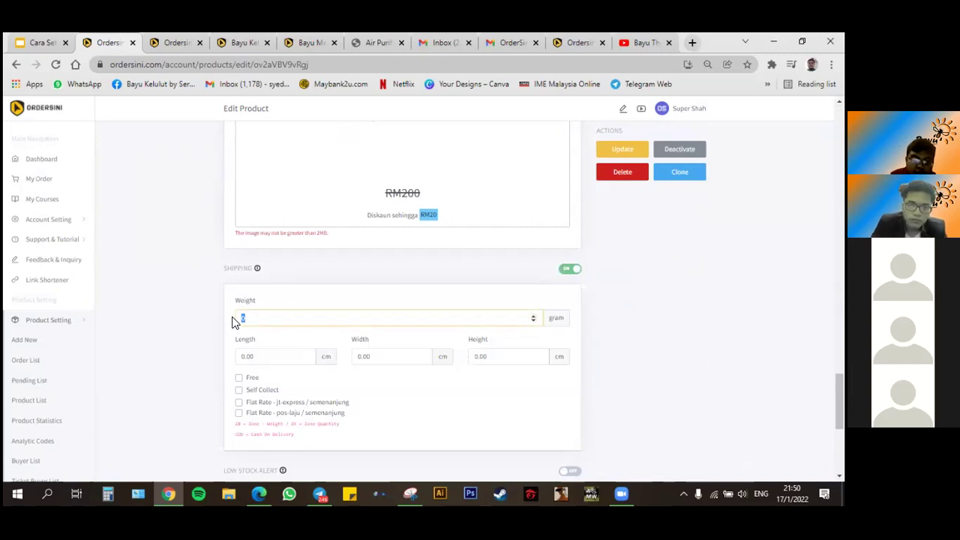
pyautogui.write('1000')
pyautogui.click(248, 328)
pyautogui.scroll(-2, 247, 327)
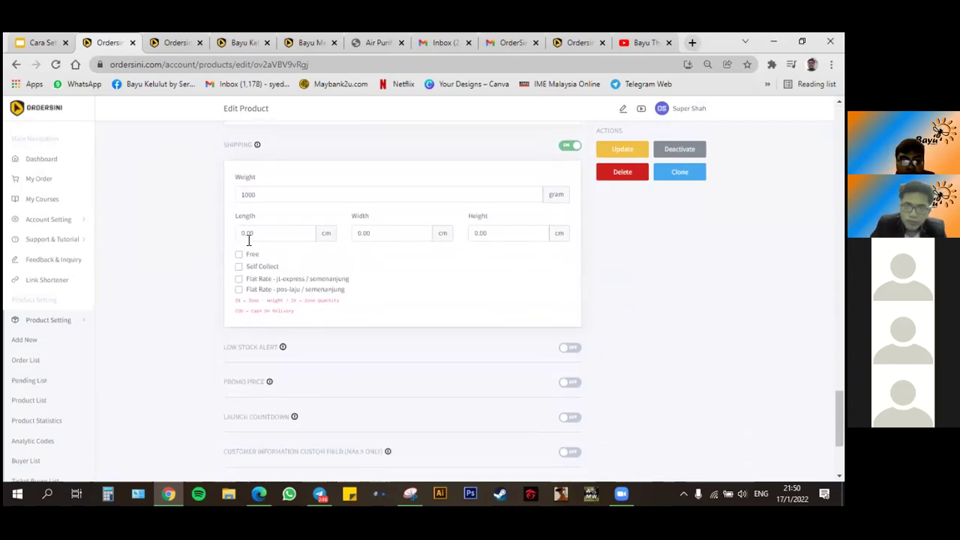
pyautogui.click(254, 290)
pyautogui.scroll(-5, 41, 338)
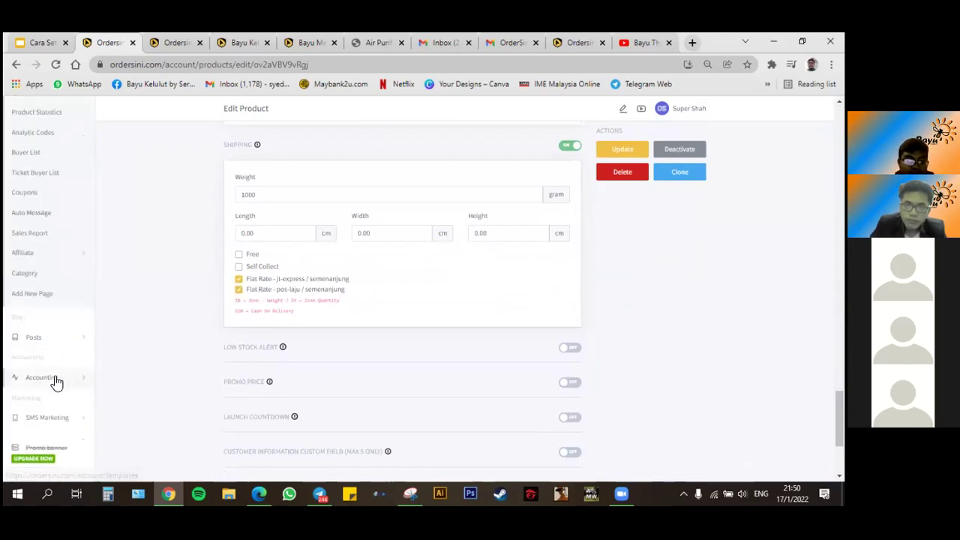
pyautogui.scroll(-3, 53, 375)
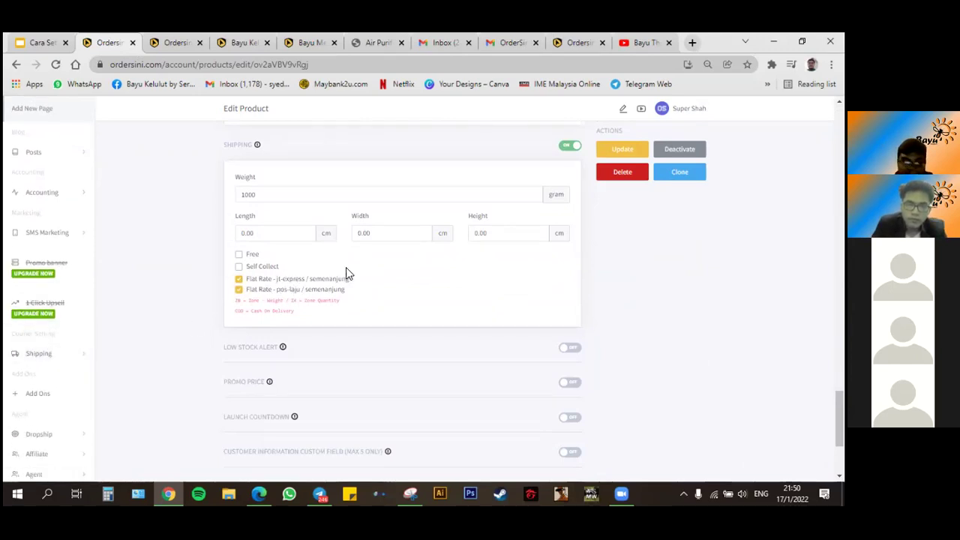
pyautogui.scroll(-2, 360, 263)
pyautogui.scroll(1, 370, 255)
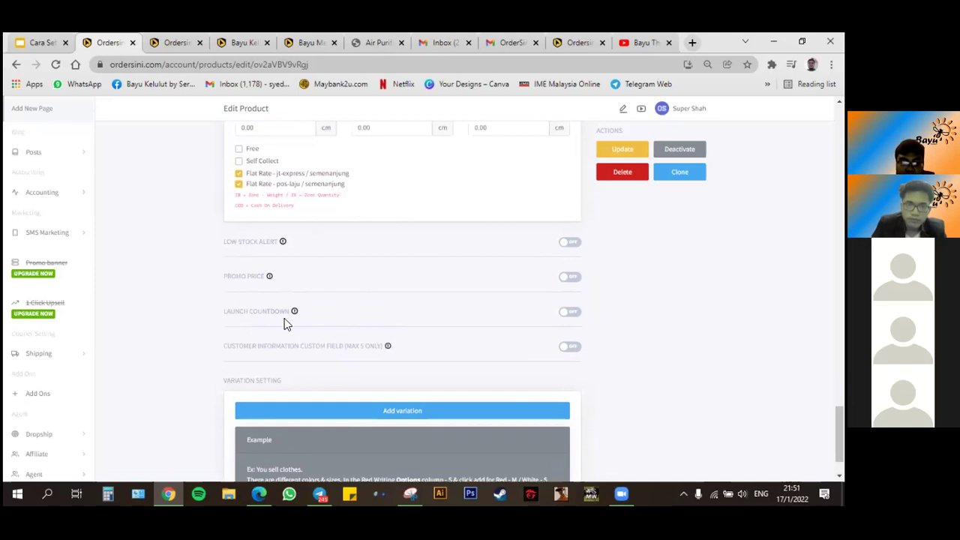
# - Add an empty variation and preview the product's public cart page
pyautogui.scroll(-1, 258, 379)
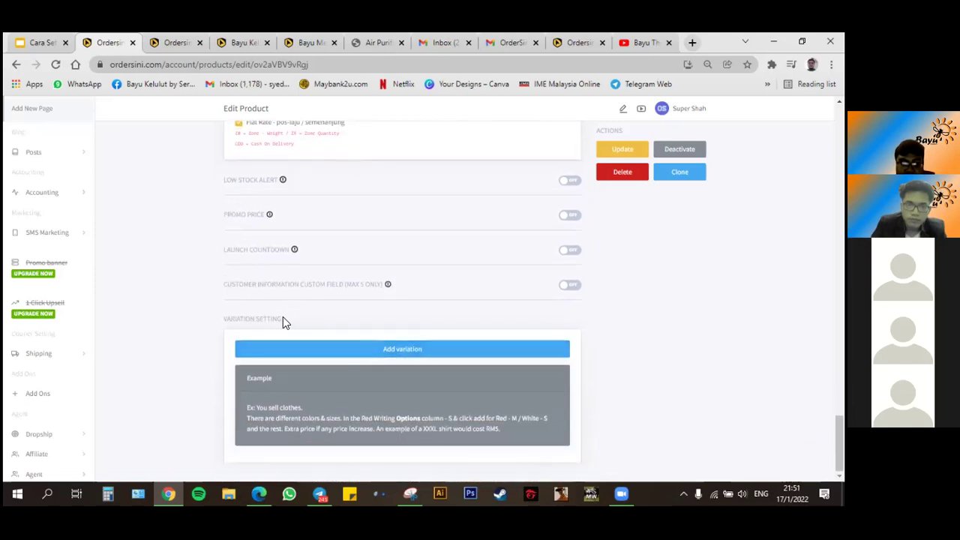
pyautogui.click(407, 351)
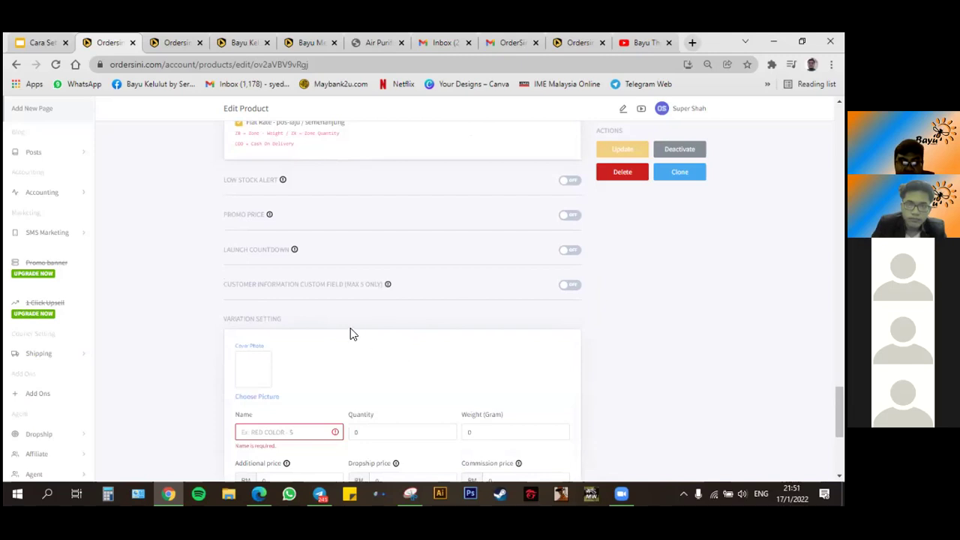
pyautogui.scroll(-2, 350, 333)
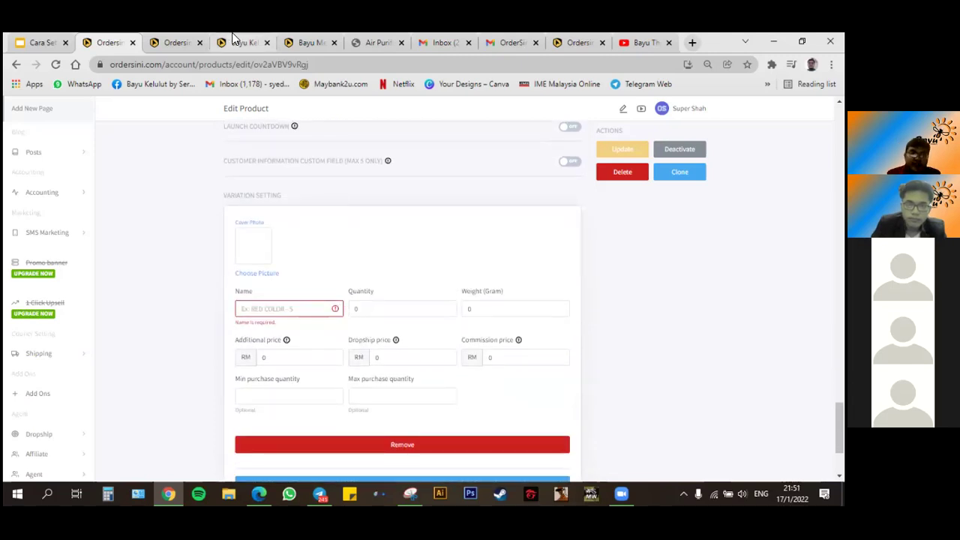
pyautogui.click(242, 42)
pyautogui.scroll(5, 209, 147)
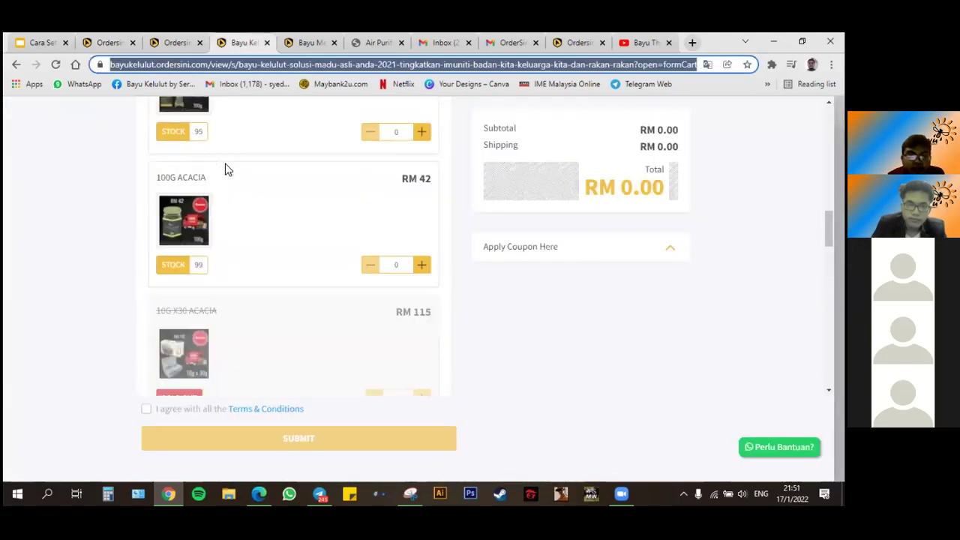
pyautogui.scroll(3, 175, 145)
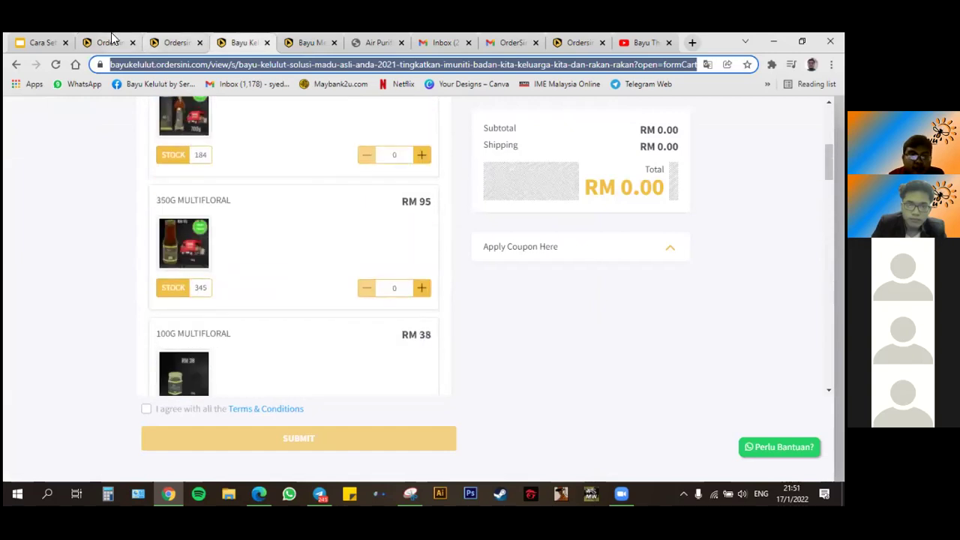
pyautogui.click(105, 42)
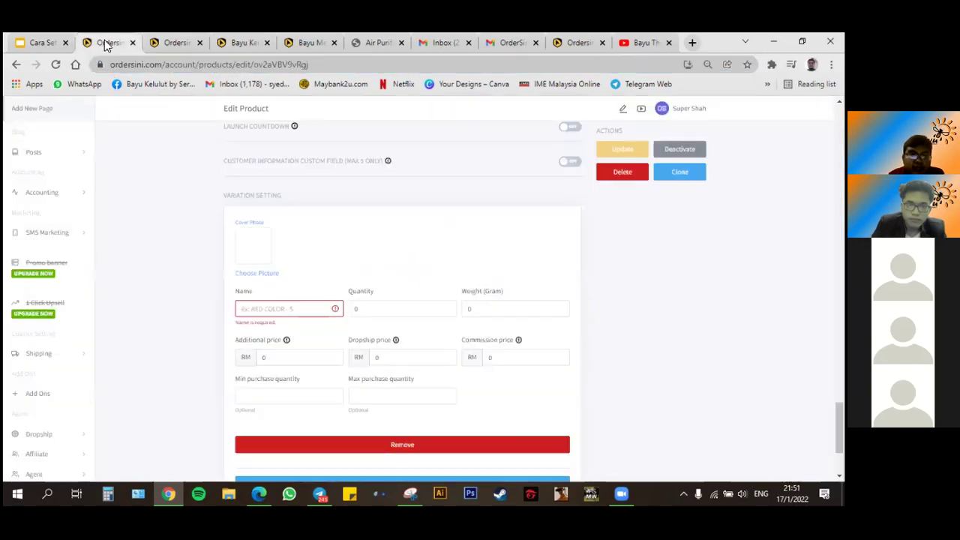
# - Give the variation a photo, name '350g Bayu kelulut', quantity 10, weight 1200 g, price 95
pyautogui.click(261, 274)
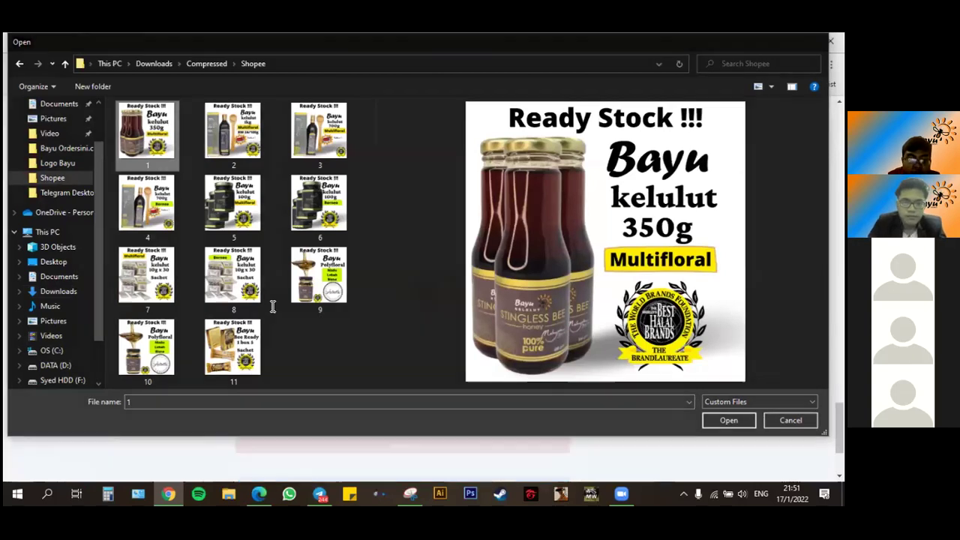
pyautogui.press('Return')
pyautogui.click(272, 306)
pyautogui.write('350g Bayu kelulut')
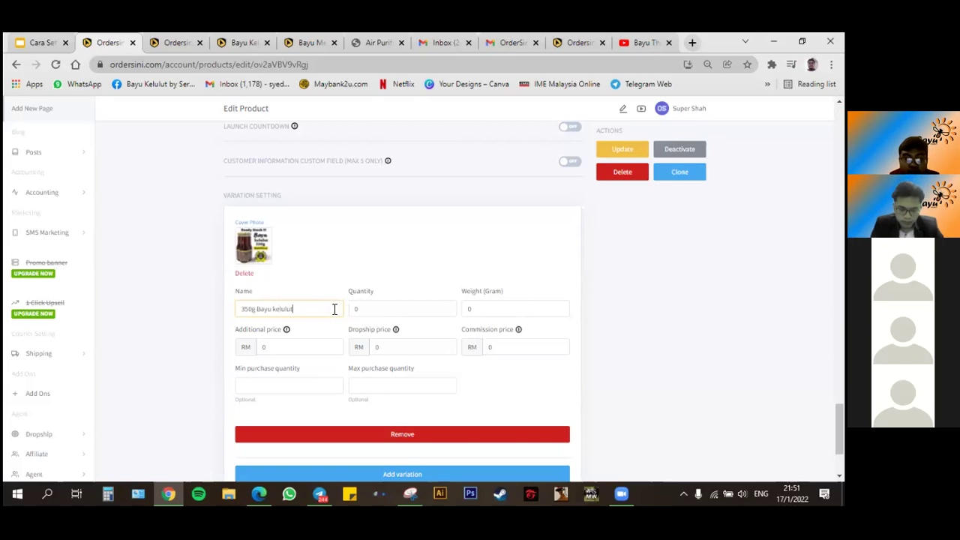
pyautogui.press('Tab')
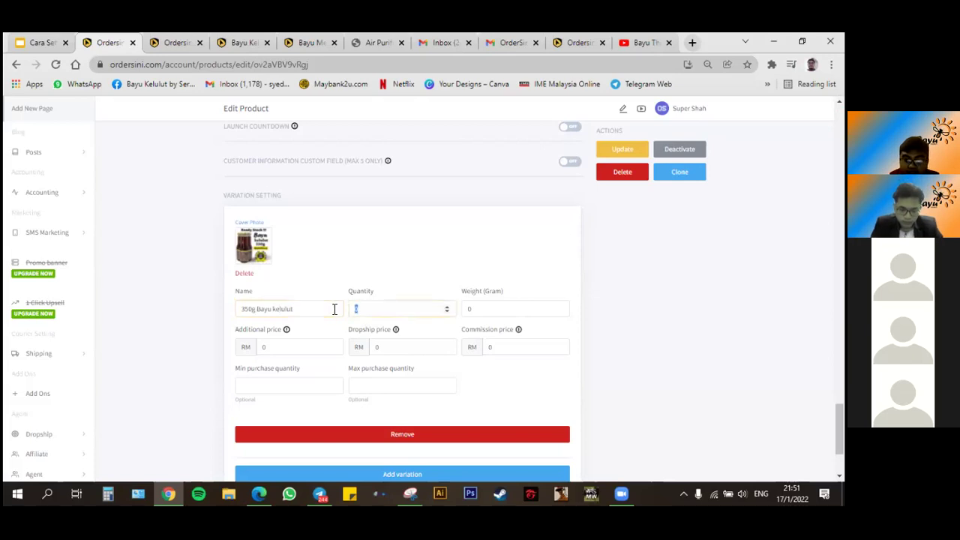
pyautogui.write('10')
pyautogui.press('Tab')
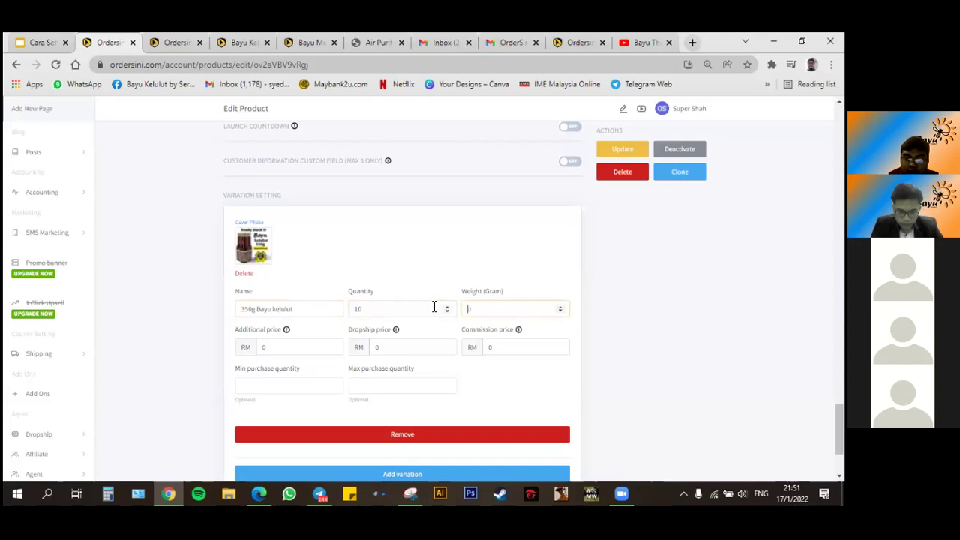
pyautogui.write('1200')
pyautogui.press('Tab')
pyautogui.write('95')
pyautogui.scroll(-1, 367, 392)
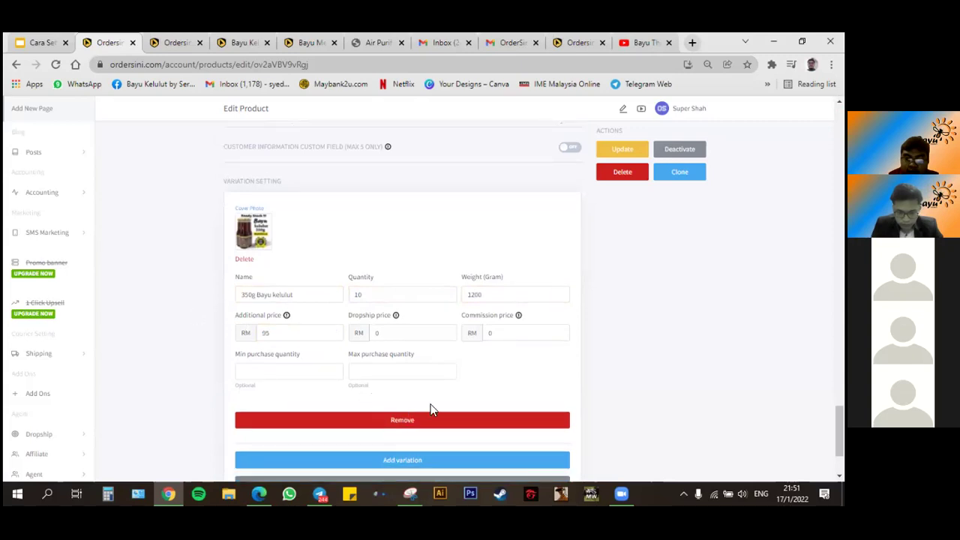
# - Add a second variation with image 2, named '1kg Bayu kelulut Free Sudu', quantity 10, weight 1300 g
pyautogui.press('Return')
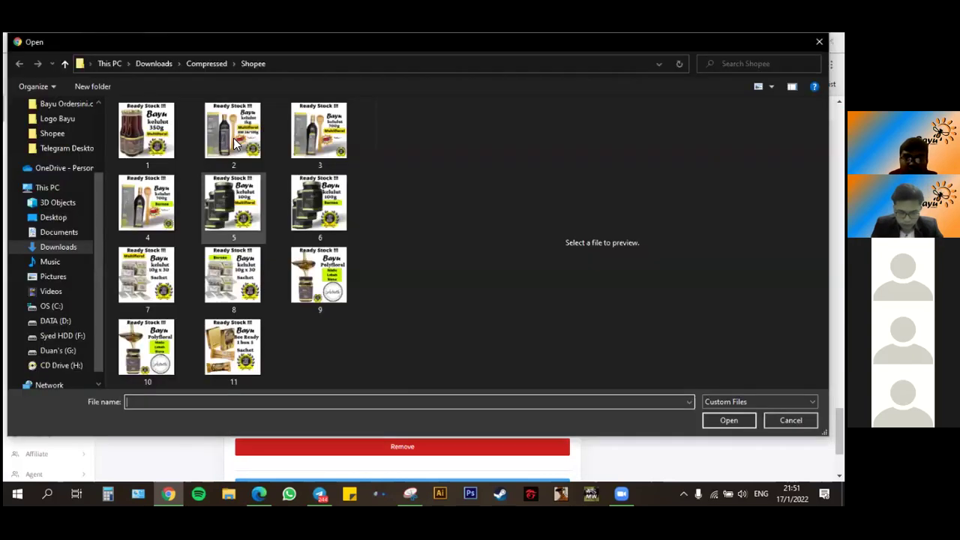
pyautogui.click(234, 135)
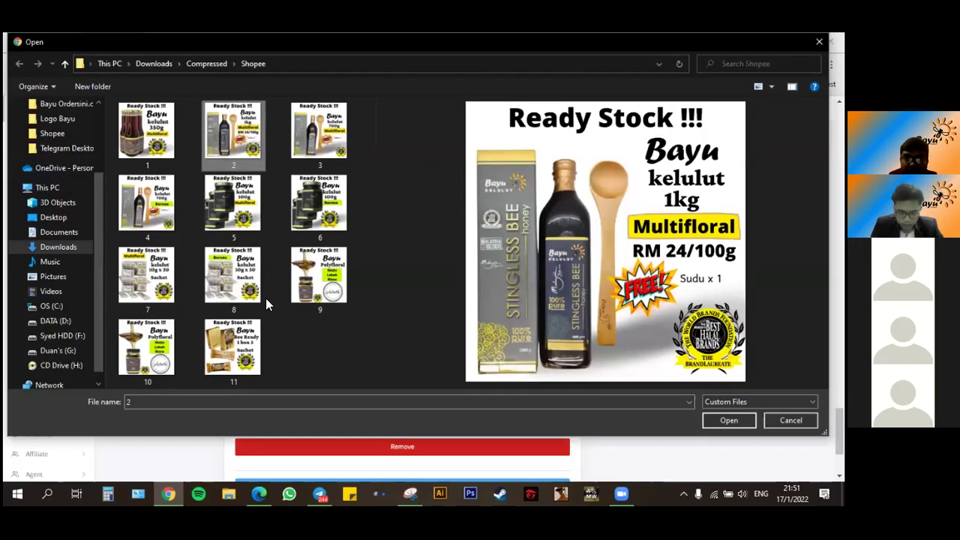
pyautogui.press('Return')
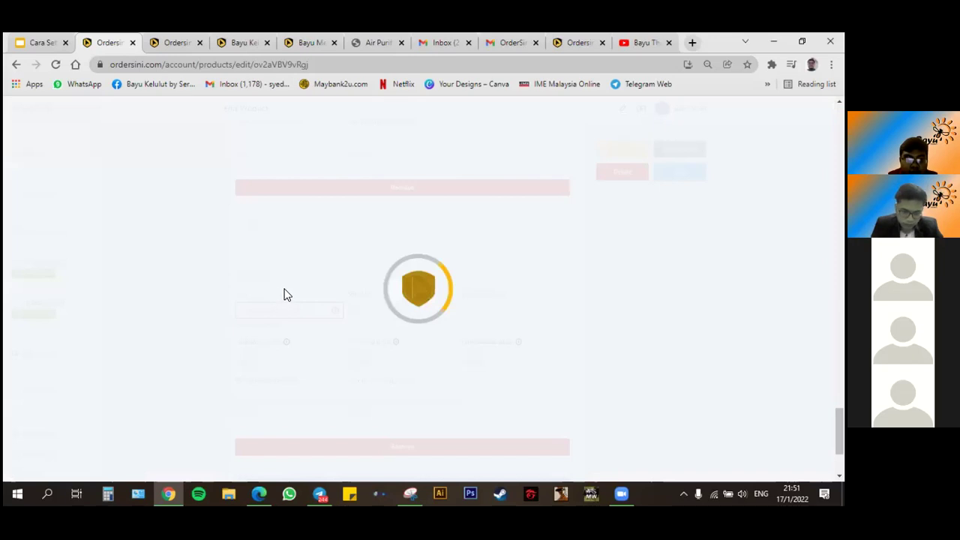
pyautogui.click(274, 310)
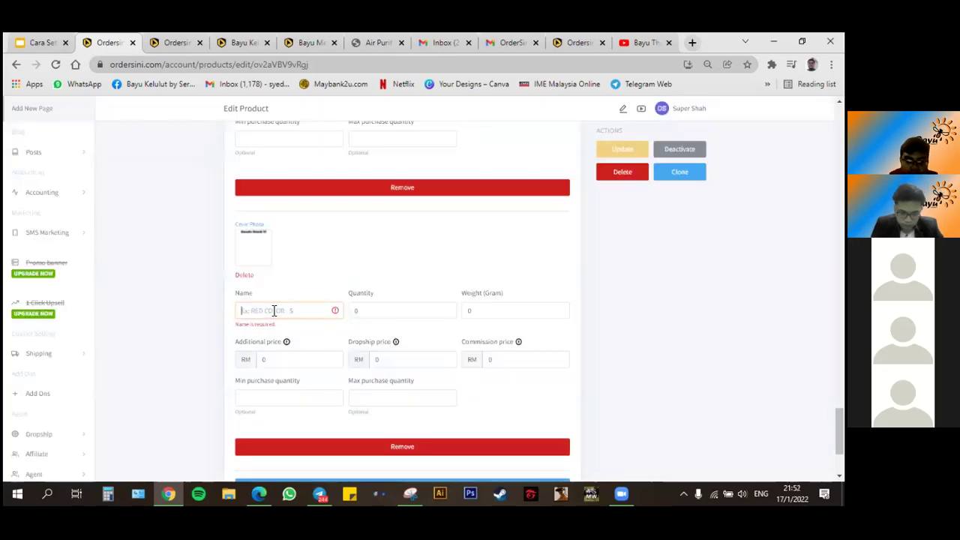
pyautogui.write('1kg Bayu kelulut Rree Sudu')
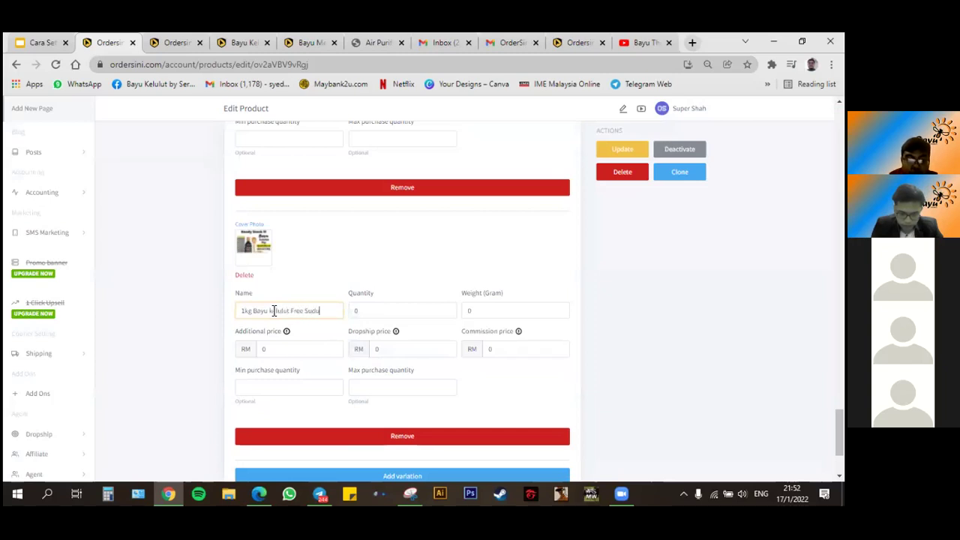
pyautogui.write(' 1')
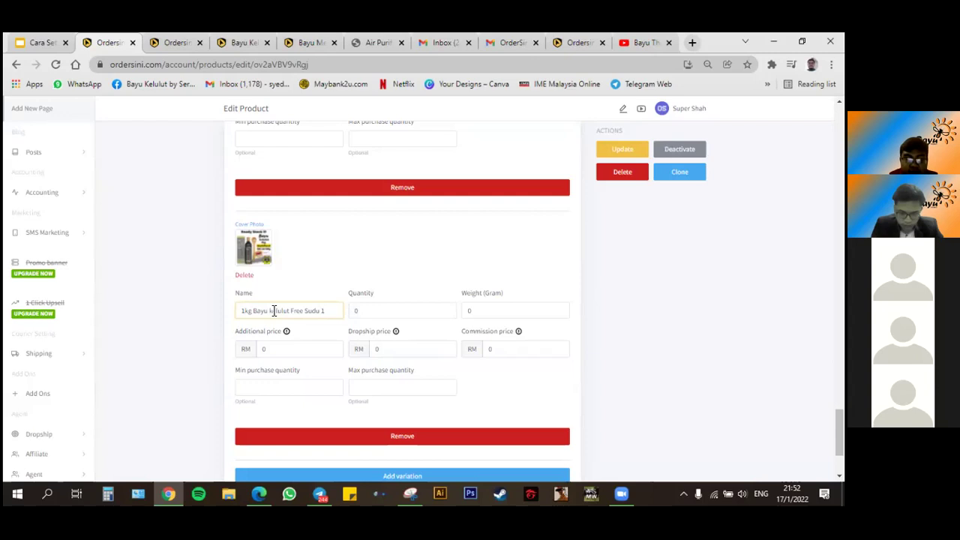
pyautogui.press('BackSpace')
pyautogui.press('BackSpace')
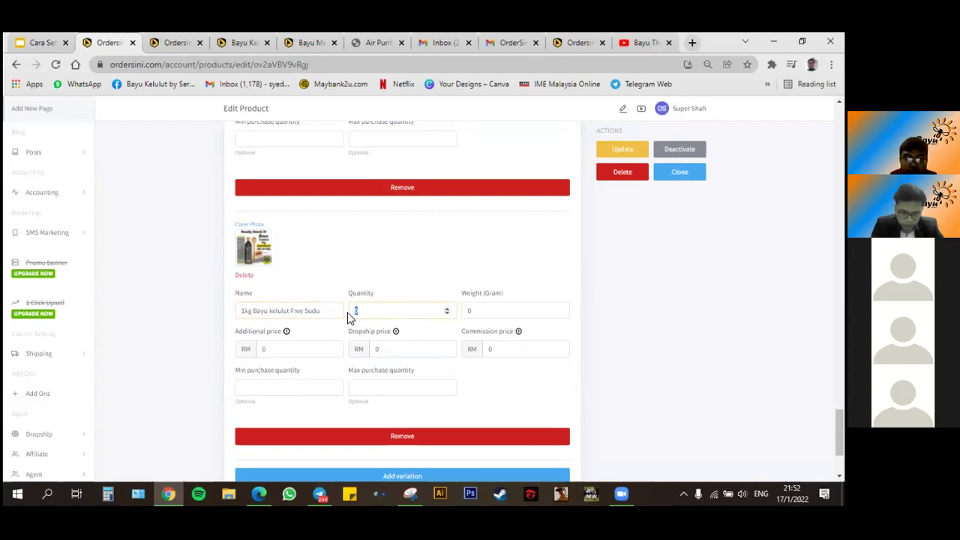
pyautogui.write('10')
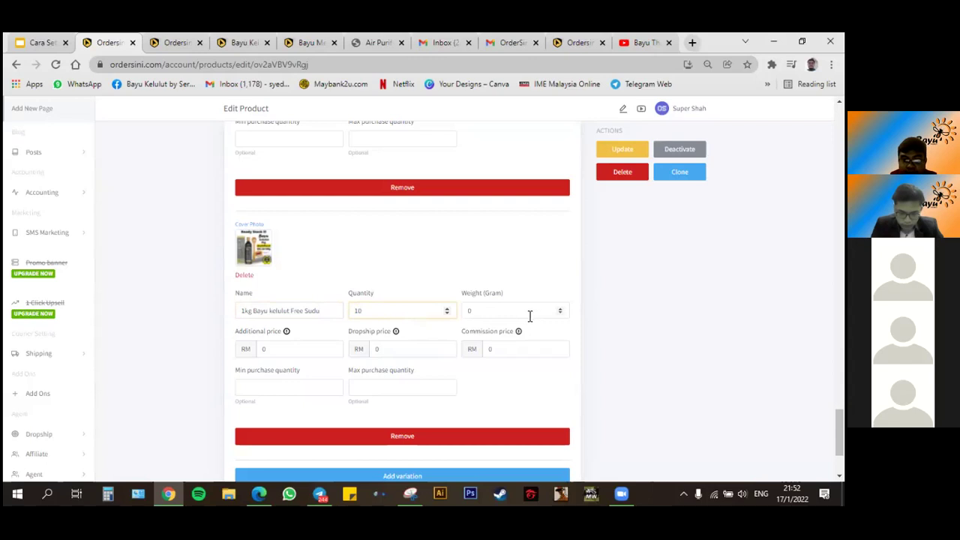
pyautogui.press('Tab')
pyautogui.scroll(2, 482, 282)
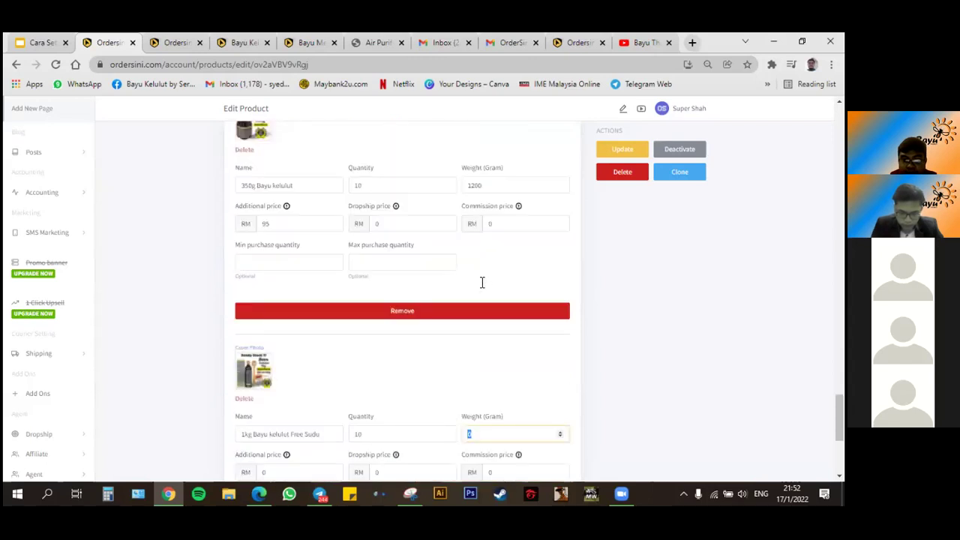
pyautogui.write('13000')
pyautogui.scroll(-1, 245, 285)
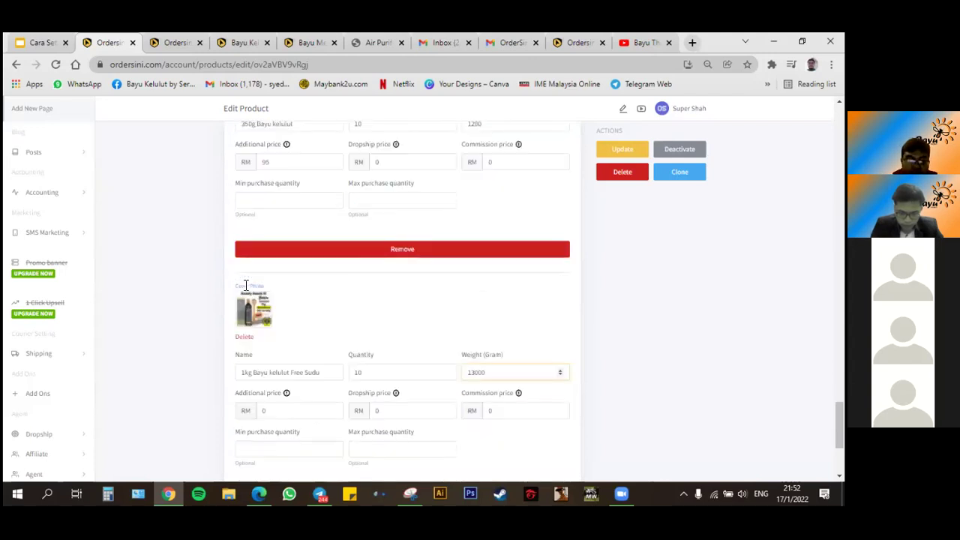
pyautogui.press('BackSpace')
pyautogui.press('Tab')
pyautogui.scroll(-2, 245, 285)
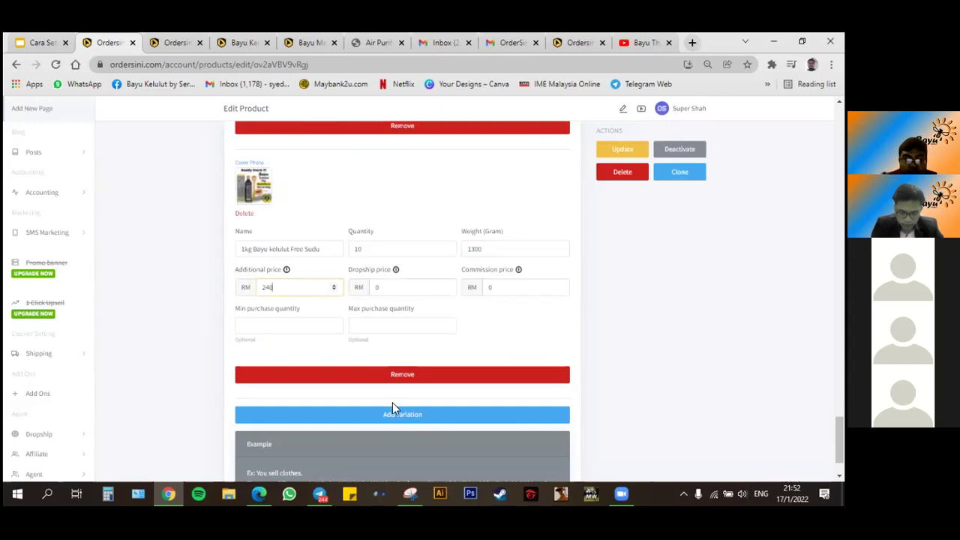
# - Add a third variation and give it the image 8 sachet photo
pyautogui.click(291, 414)
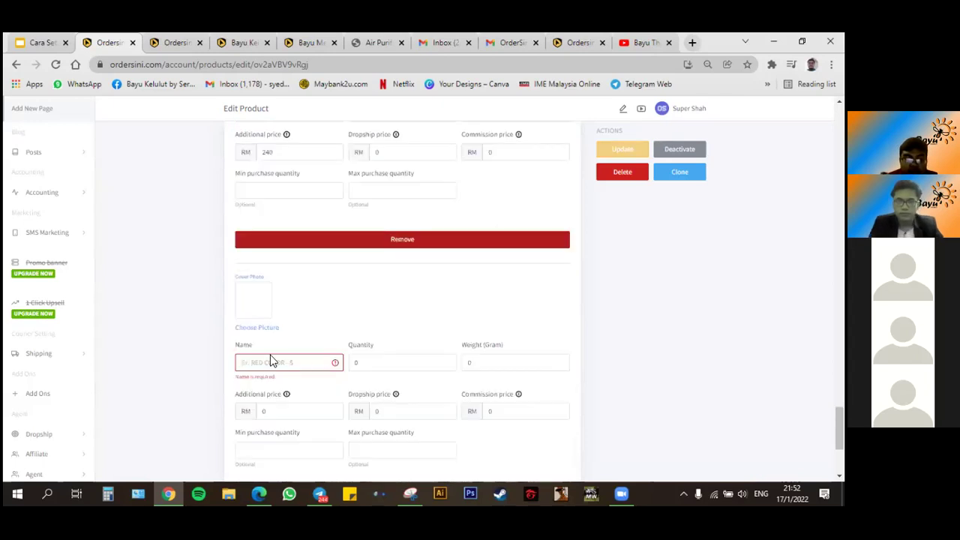
pyautogui.click(257, 278)
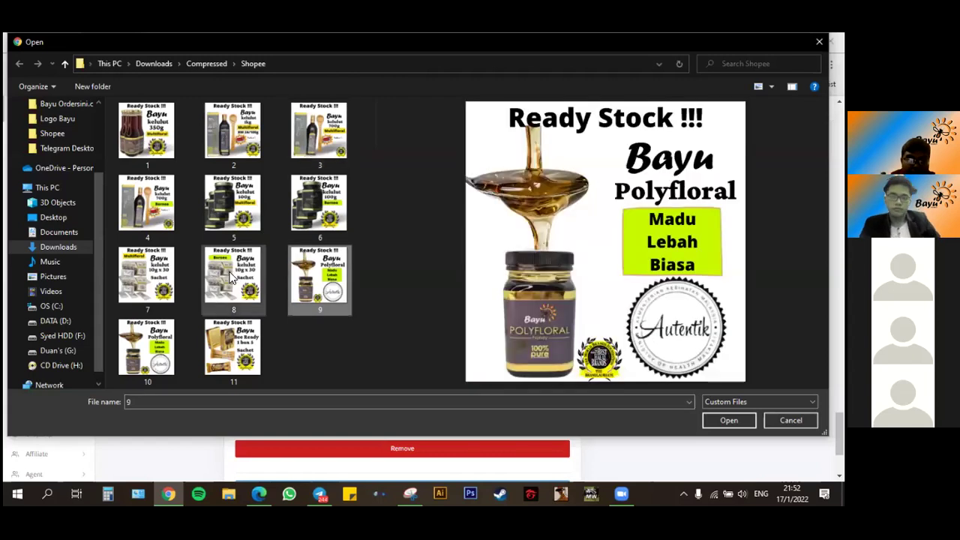
pyautogui.click(230, 278)
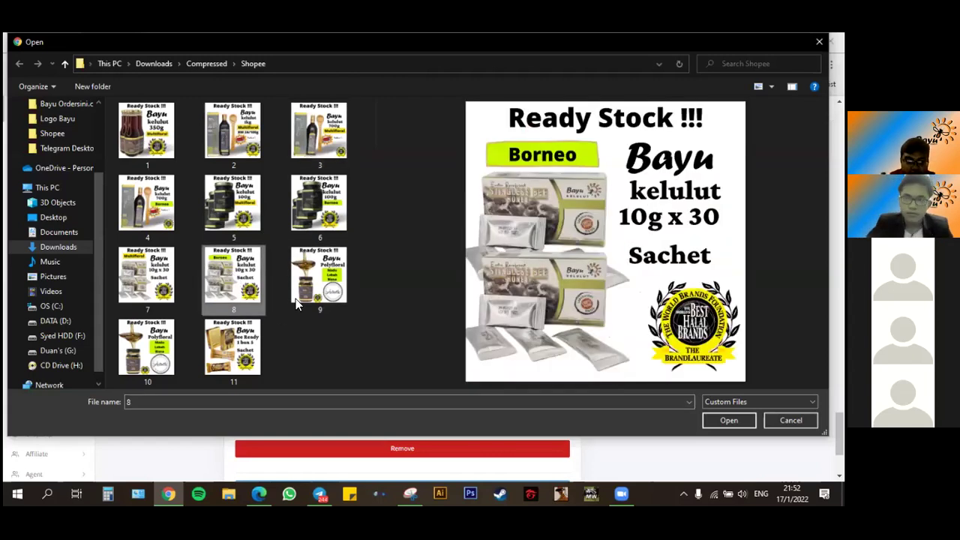
pyautogui.press('Return')
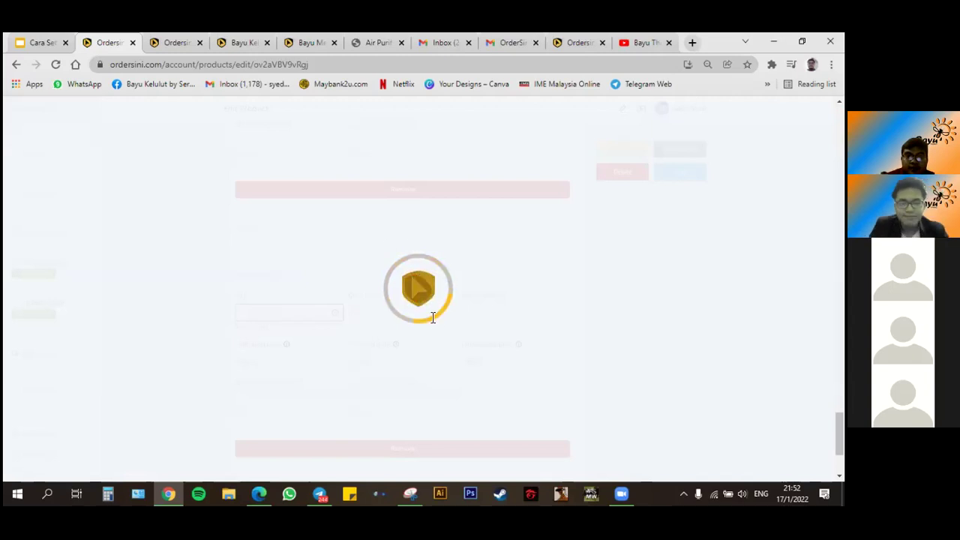
# - Name it 'Sachet 10g x 30 Bayu Kelulut Borneo' with quantity 30, weight 1000 g, price RM 115
pyautogui.click(288, 315)
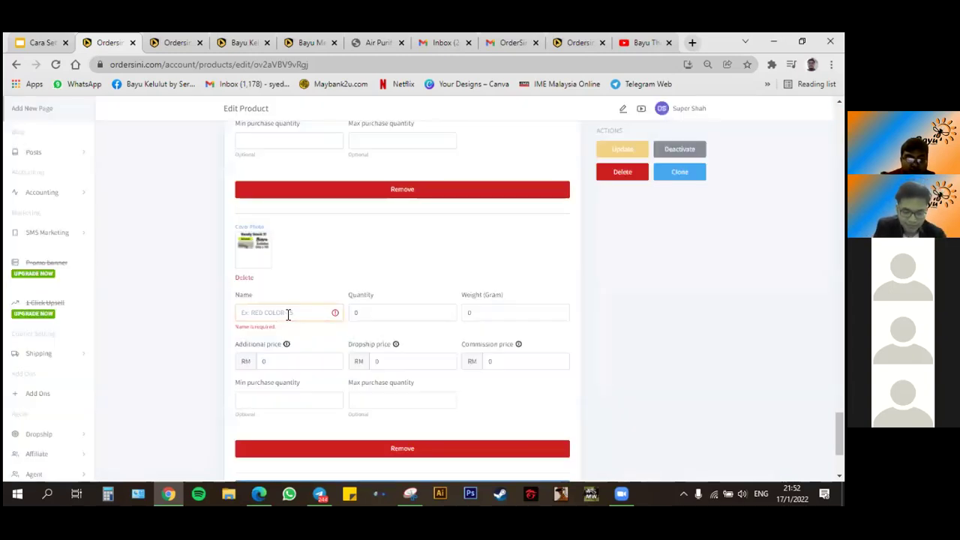
pyautogui.write('Sachet 10g x 30 Bayu Ke')
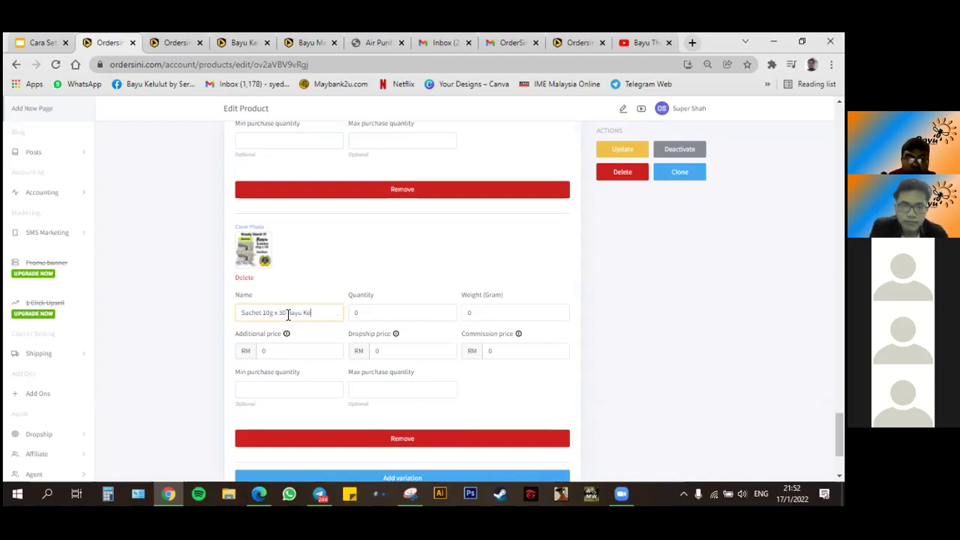
pyautogui.write('orneo')
pyautogui.press('Tab')
pyautogui.press('Tab')
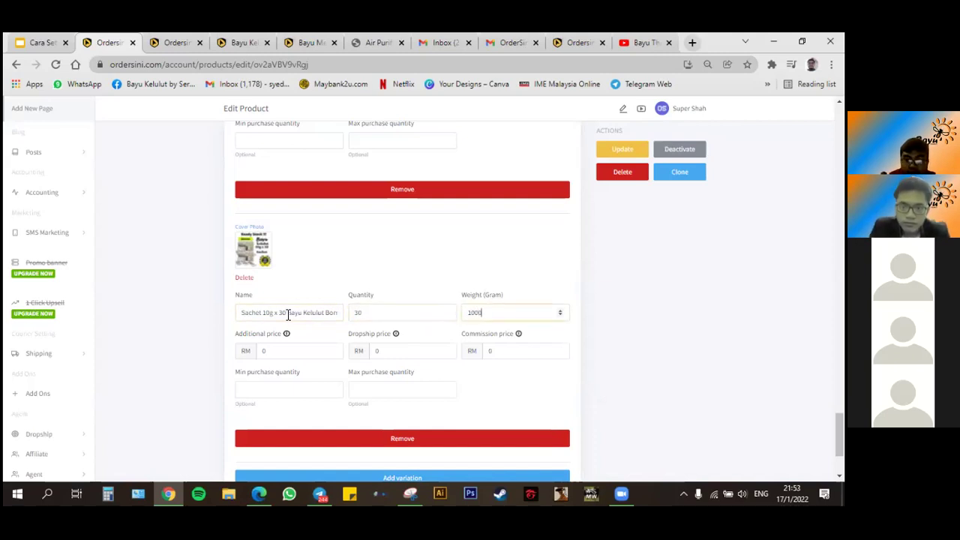
pyautogui.press('Tab')
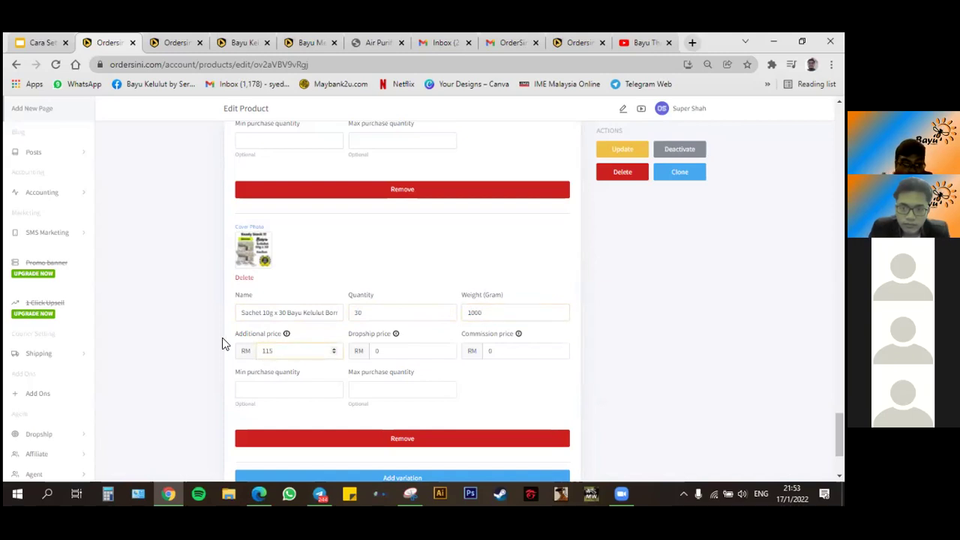
pyautogui.scroll(-3, 410, 285)
pyautogui.scroll(5, 345, 210)
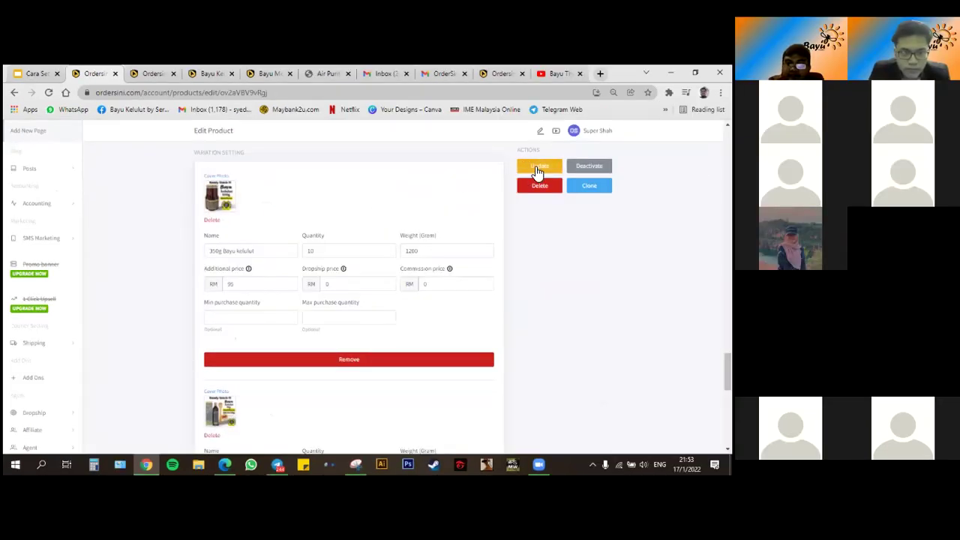
# - Update the product, then open its Short URL public page in a new tab
pyautogui.click(539, 165)
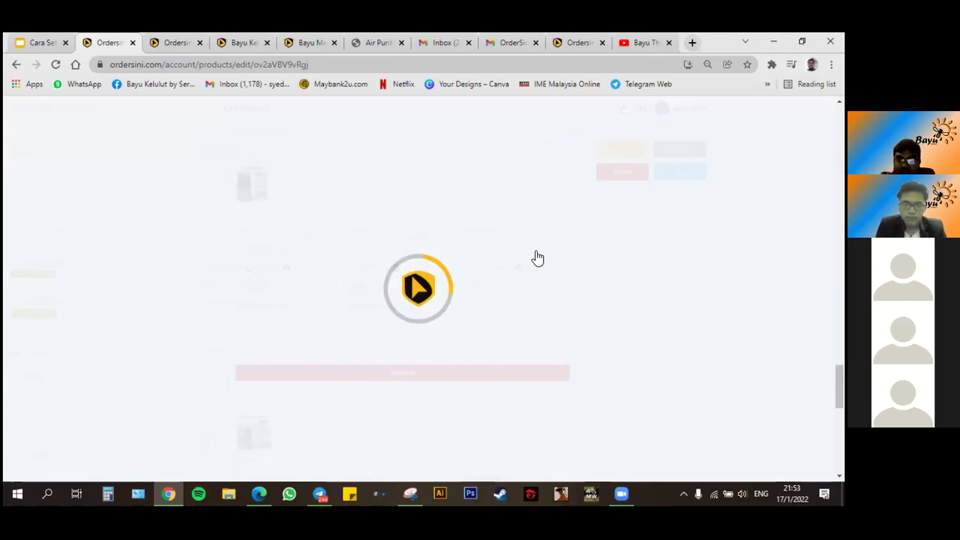
pyautogui.scroll(-3, 495, 198)
pyautogui.scroll(-5, 512, 201)
pyautogui.scroll(-2, 553, 266)
pyautogui.scroll(10, 553, 264)
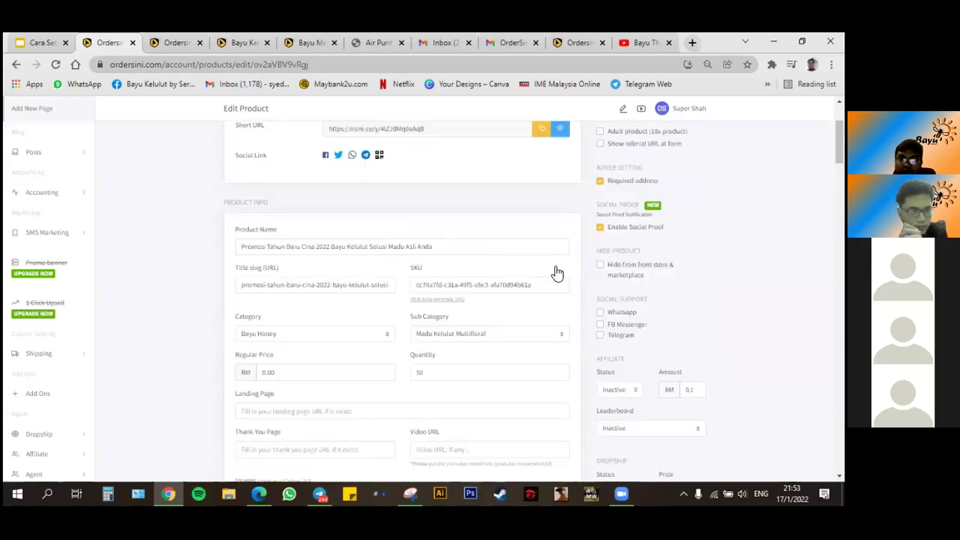
pyautogui.scroll(2, 557, 273)
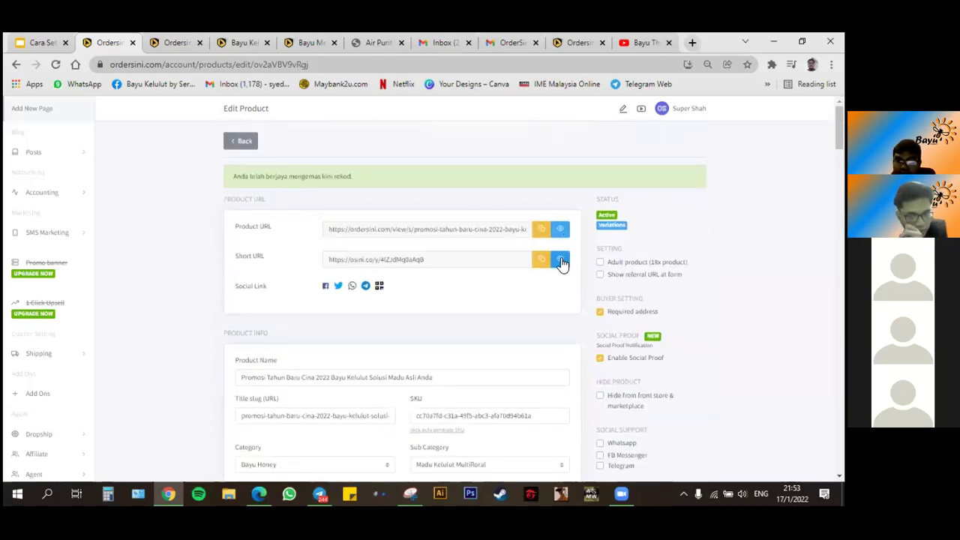
pyautogui.rightClick(561, 260)
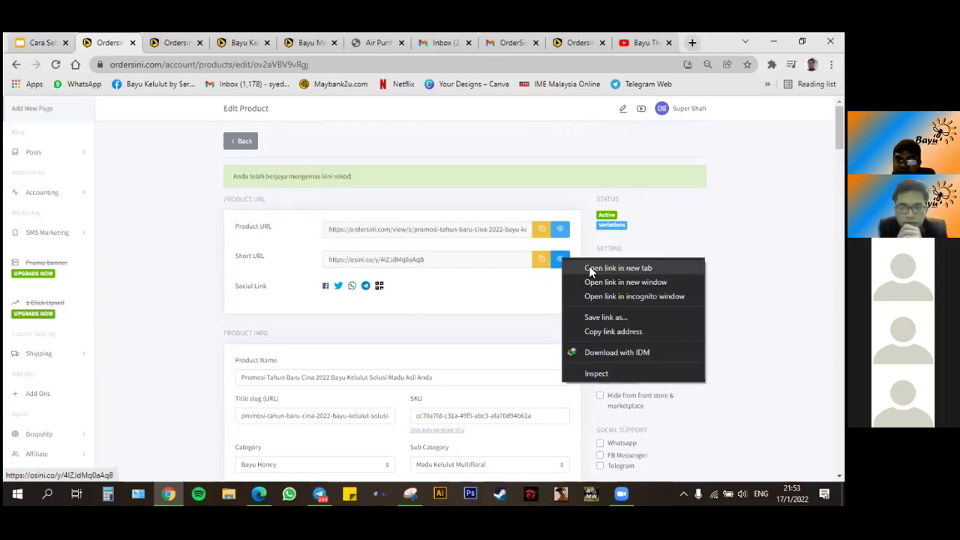
pyautogui.click(590, 269)
# - Switch to the new tab and scroll down the public promo page
pyautogui.click(146, 42)
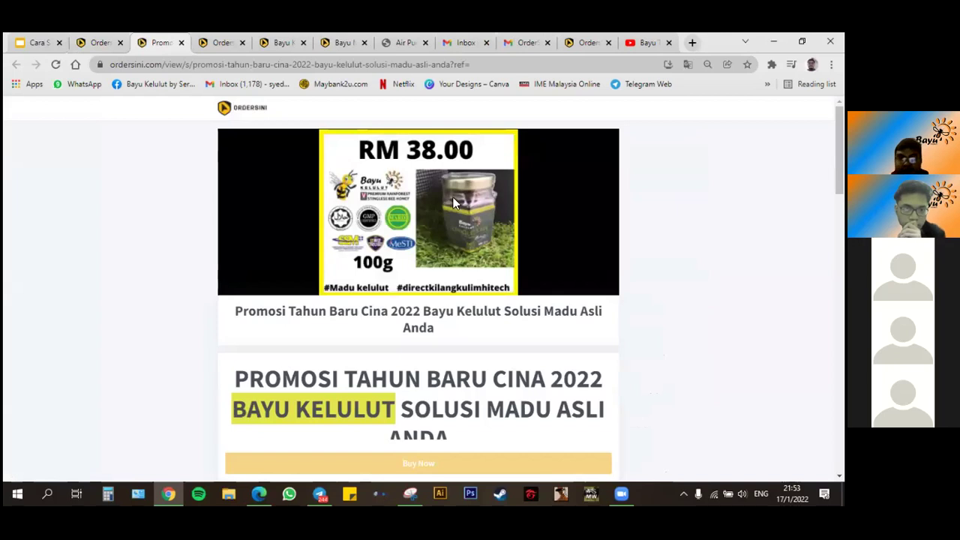
pyautogui.scroll(-3, 446, 216)
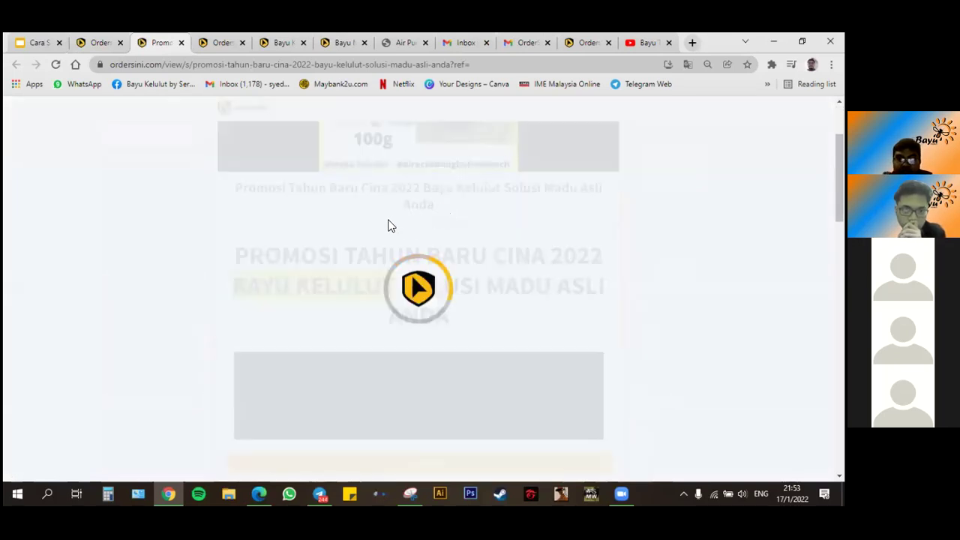
pyautogui.scroll(-4, 436, 238)
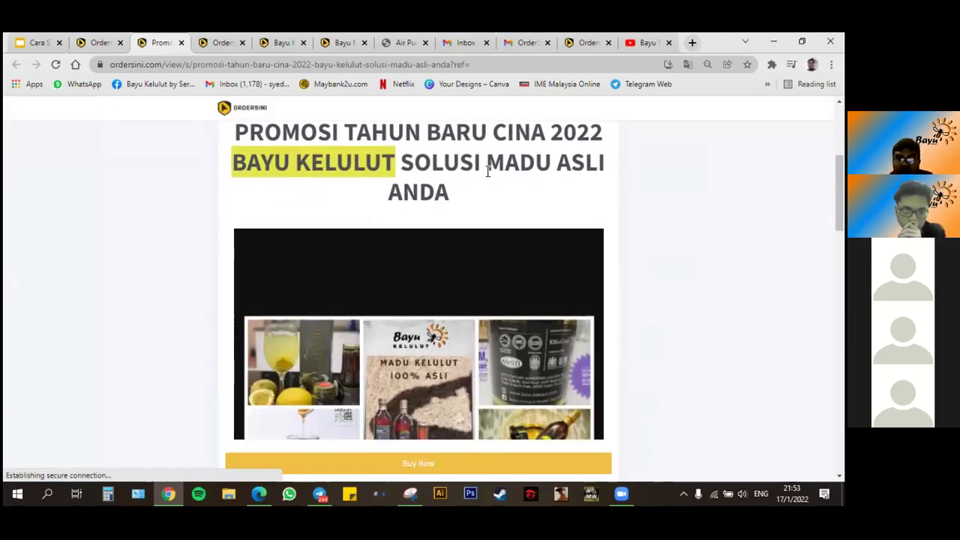
pyautogui.scroll(-3, 428, 188)
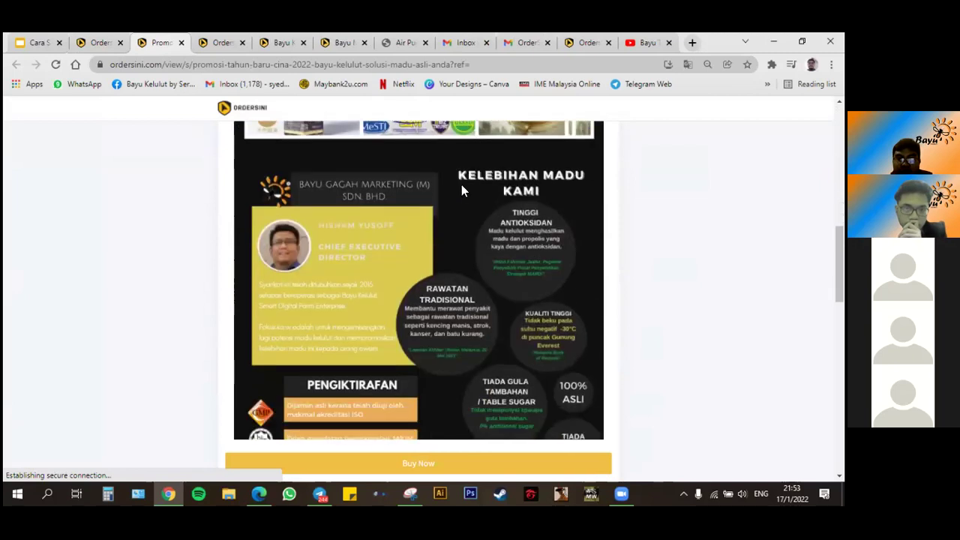
pyautogui.scroll(-2, 407, 186)
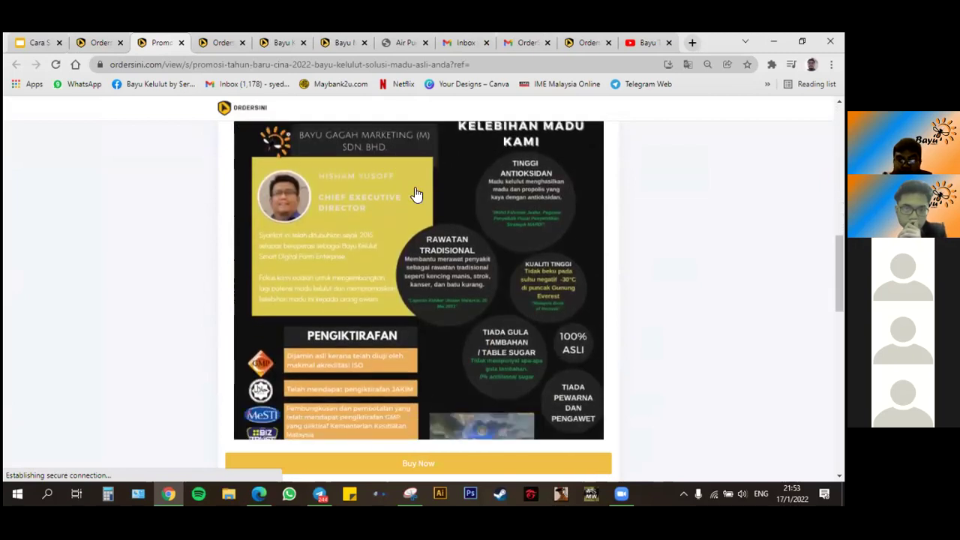
pyautogui.scroll(-3, 400, 183)
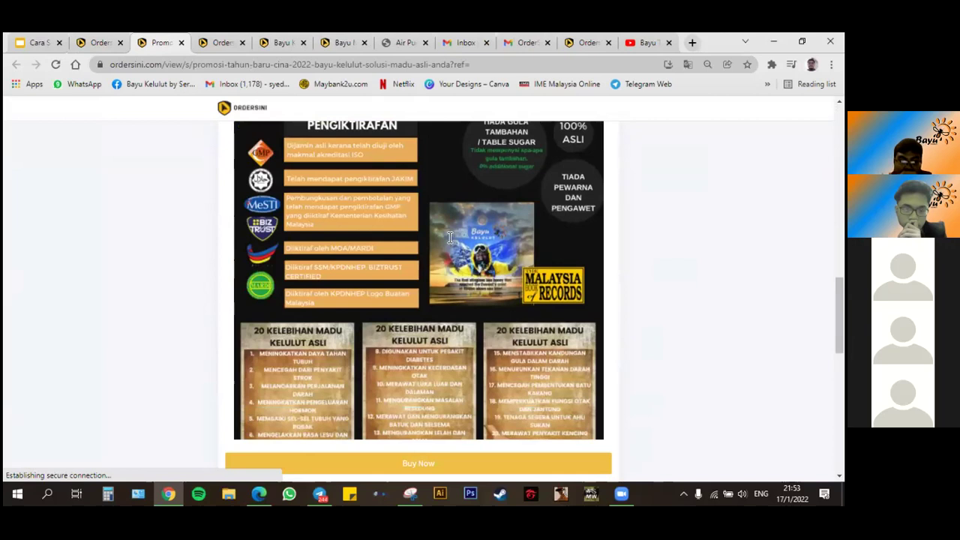
pyautogui.scroll(-2, 412, 344)
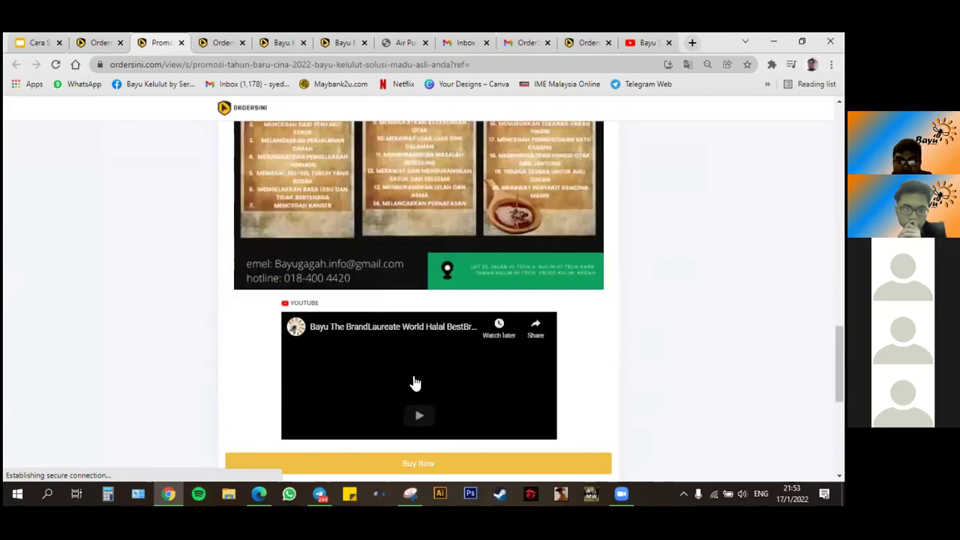
pyautogui.scroll(-3, 413, 383)
pyautogui.scroll(-1, 428, 385)
# - Open the Buy Now cart and confirm all three variations with RM 9.00 shipping
pyautogui.click(426, 382)
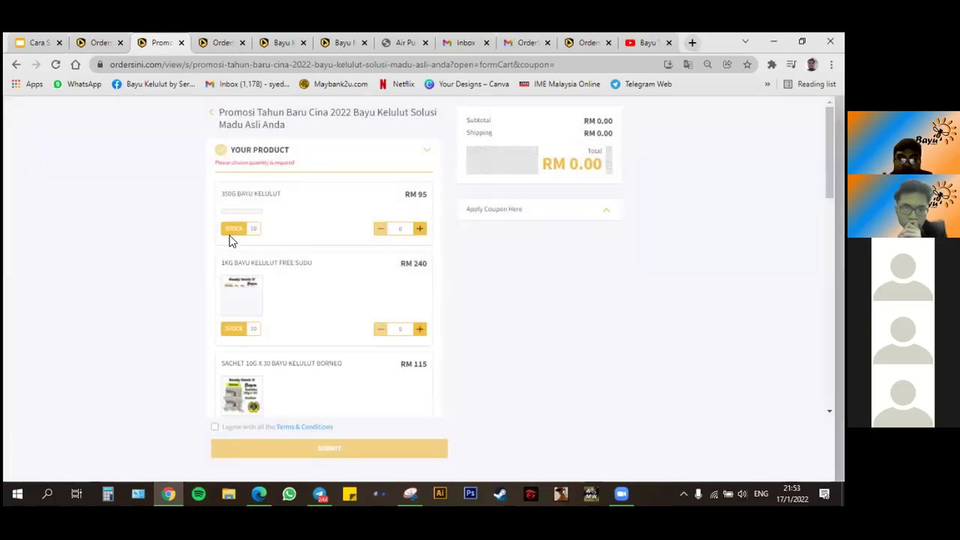
pyautogui.scroll(-3, 300, 217)
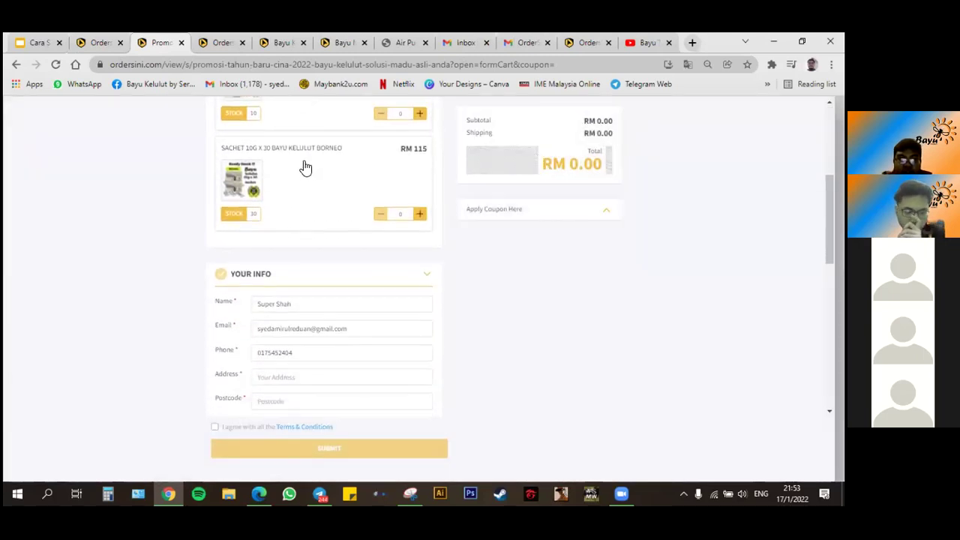
pyautogui.scroll(-2, 307, 180)
pyautogui.scroll(-5, 325, 192)
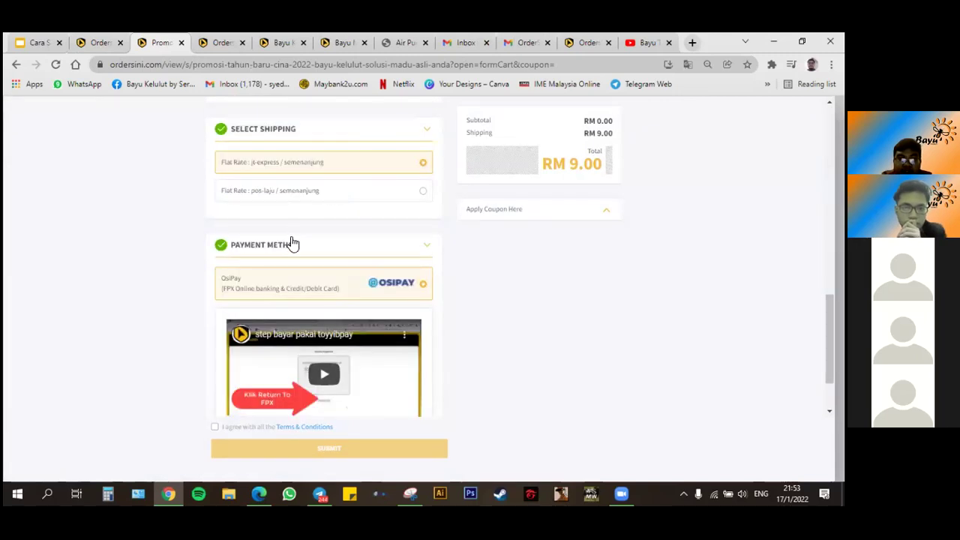
pyautogui.scroll(-1, 292, 245)
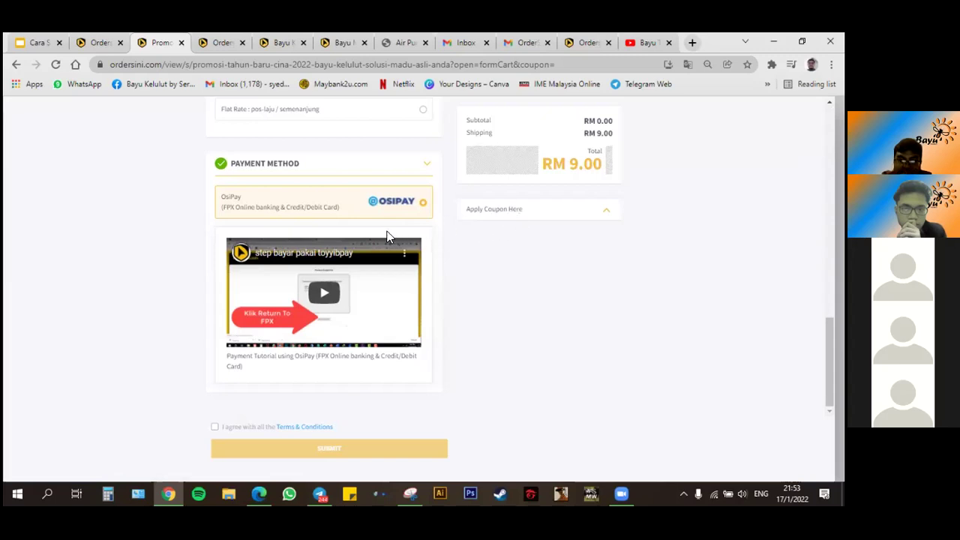
pyautogui.scroll(2, 386, 236)
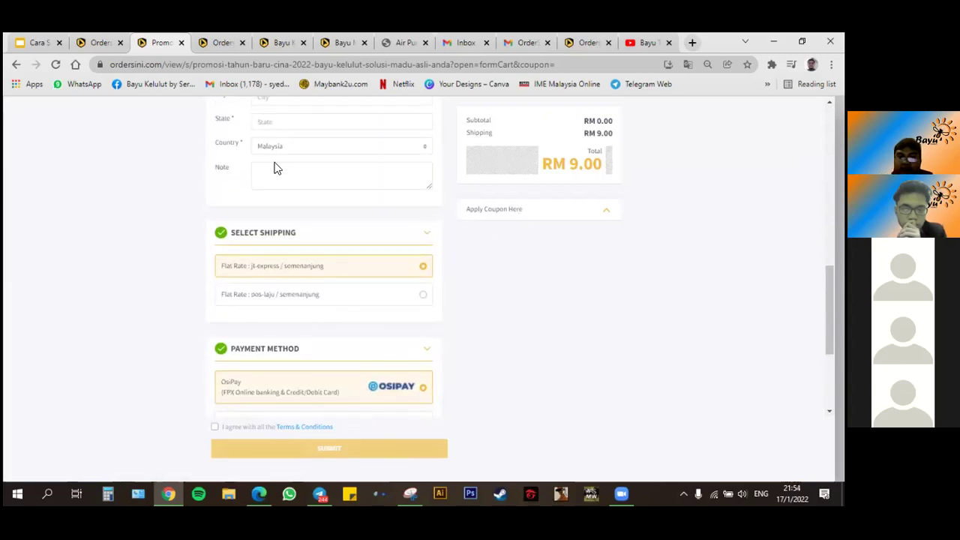
pyautogui.scroll(8, 251, 155)
# - Discard the cart form and go back to the product edit page
pyautogui.click(213, 112)
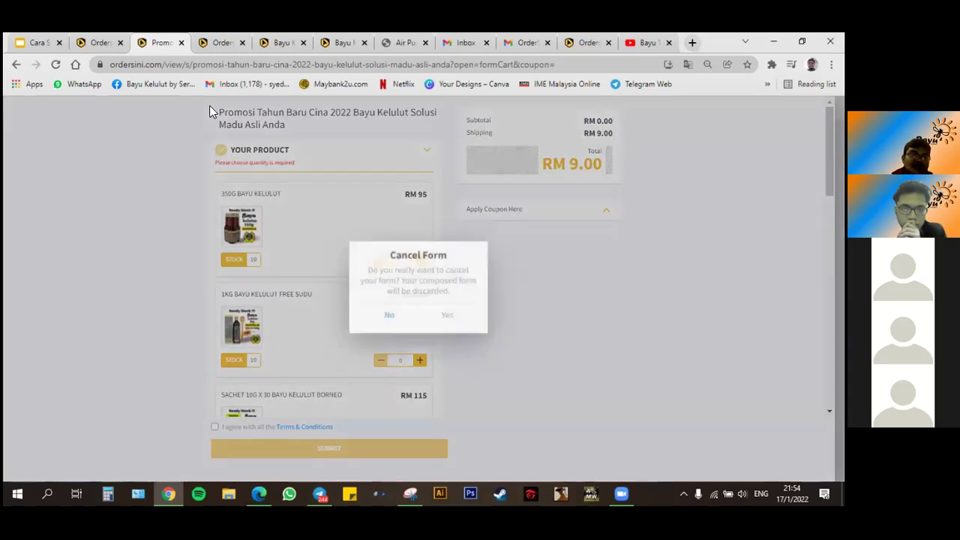
pyautogui.click(447, 314)
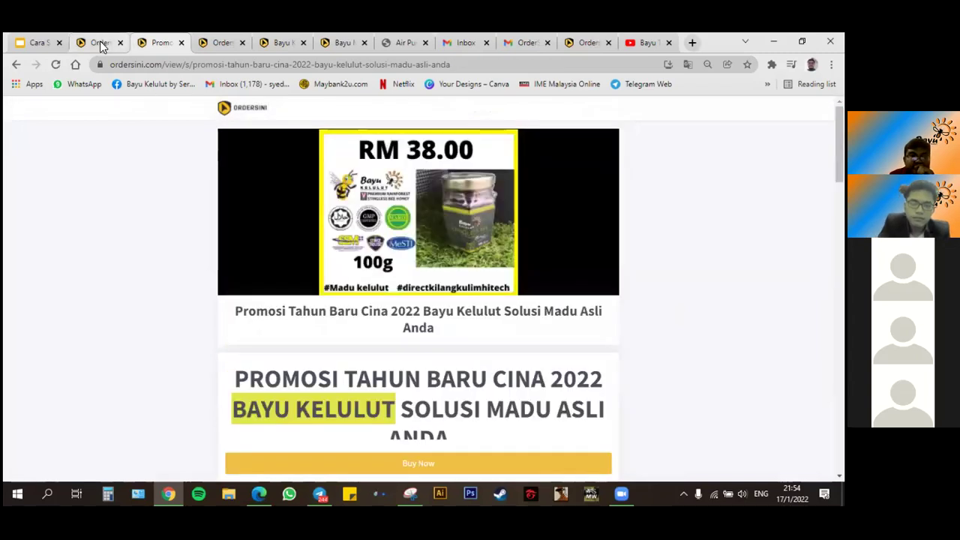
pyautogui.click(105, 43)
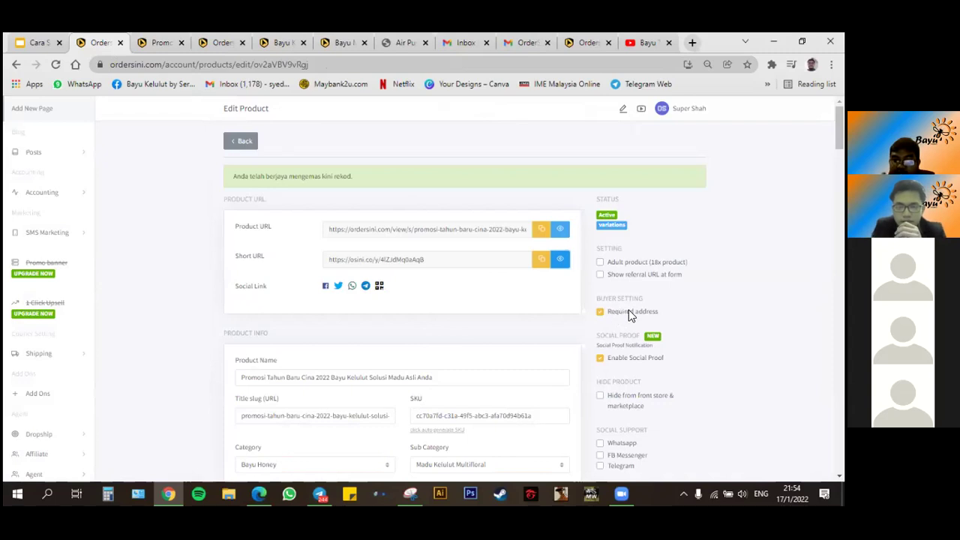
# - Save the product with the Update button in the Actions panel
pyautogui.scroll(-7, 633, 315)
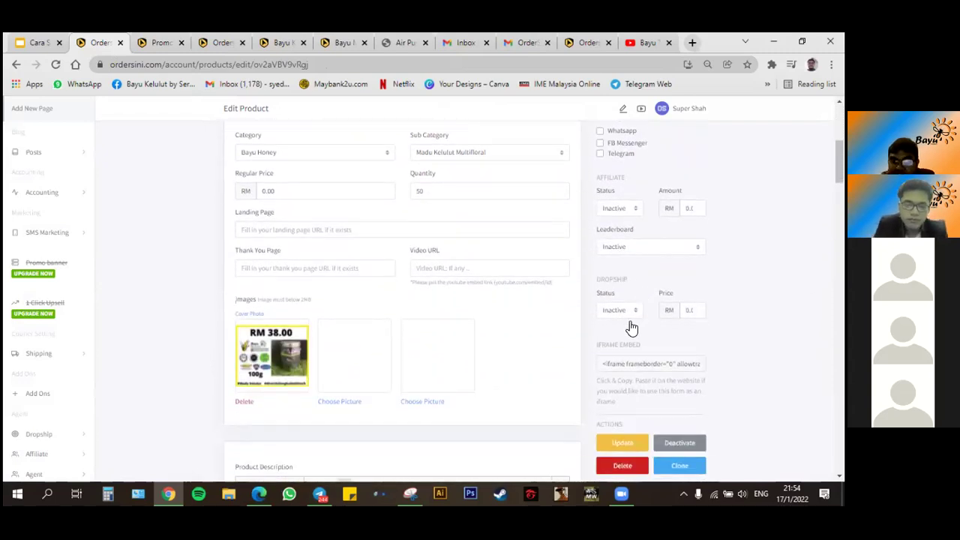
pyautogui.click(630, 325)
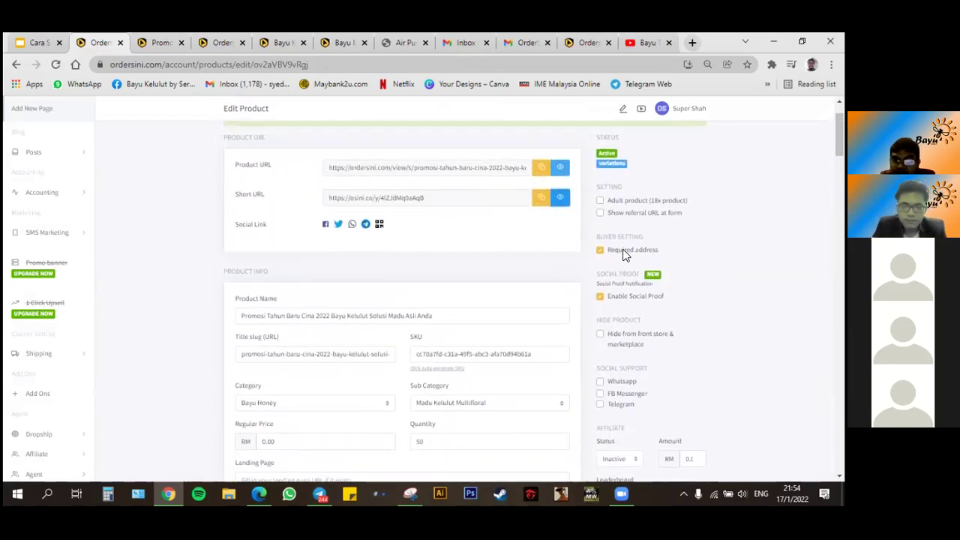
pyautogui.scroll(-5, 627, 281)
pyautogui.scroll(2, 627, 278)
pyautogui.scroll(5, 629, 281)
pyautogui.scroll(-1, 630, 315)
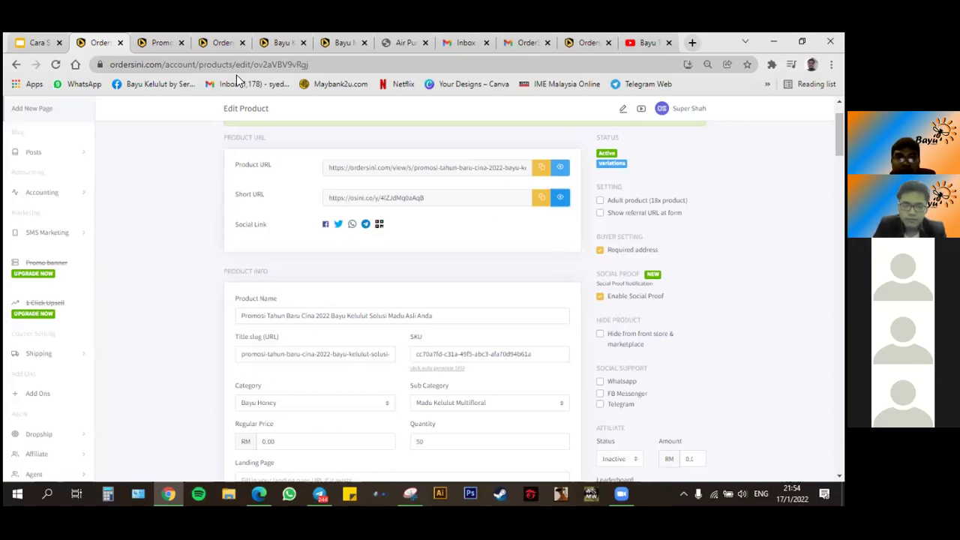
# - Close the subscription success tab and discard the cart form on the Bayu shop tab
pyautogui.click(217, 44)
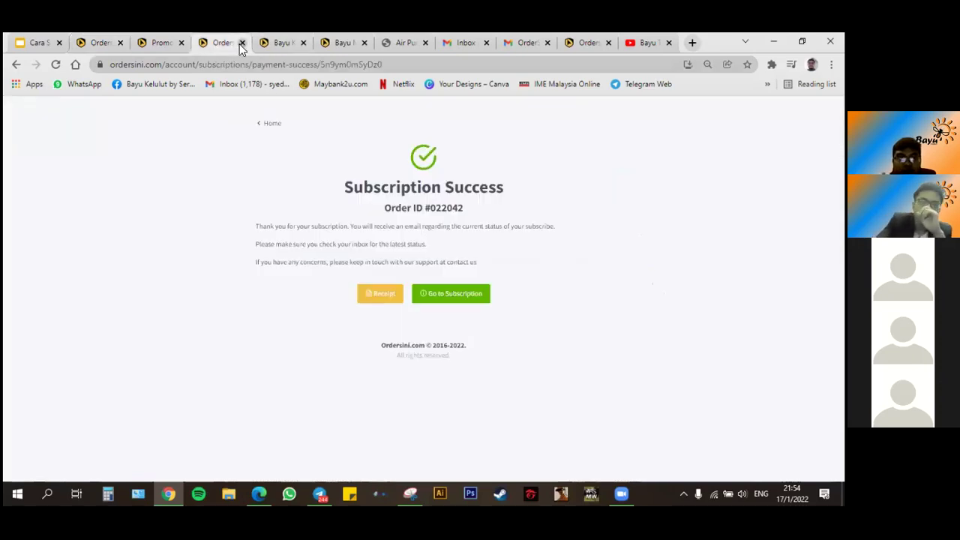
pyautogui.click(242, 42)
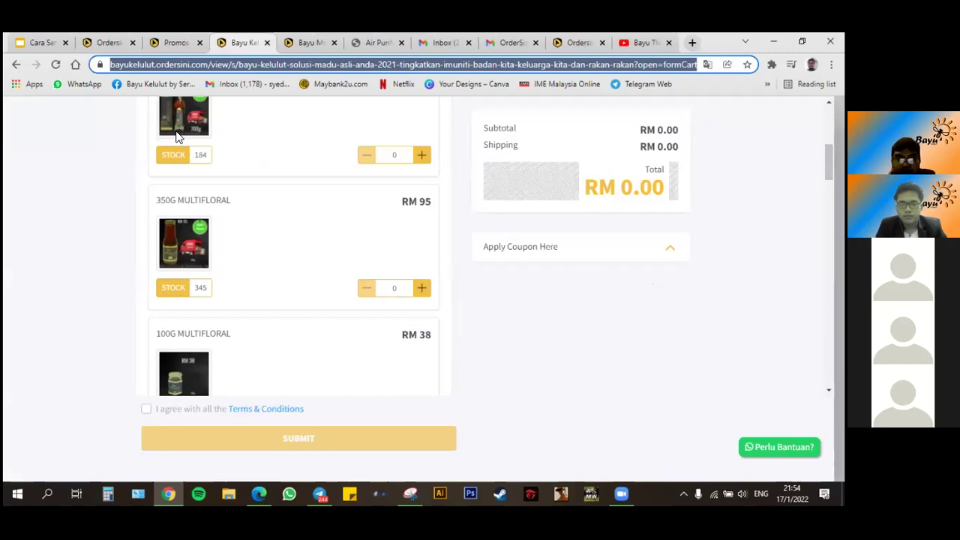
pyautogui.scroll(5, 176, 131)
pyautogui.click(146, 119)
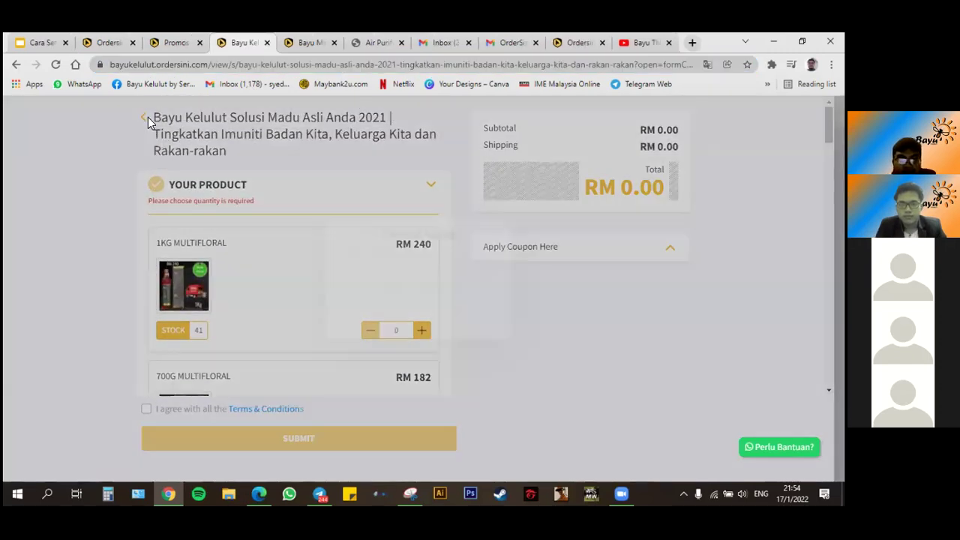
pyautogui.click(466, 333)
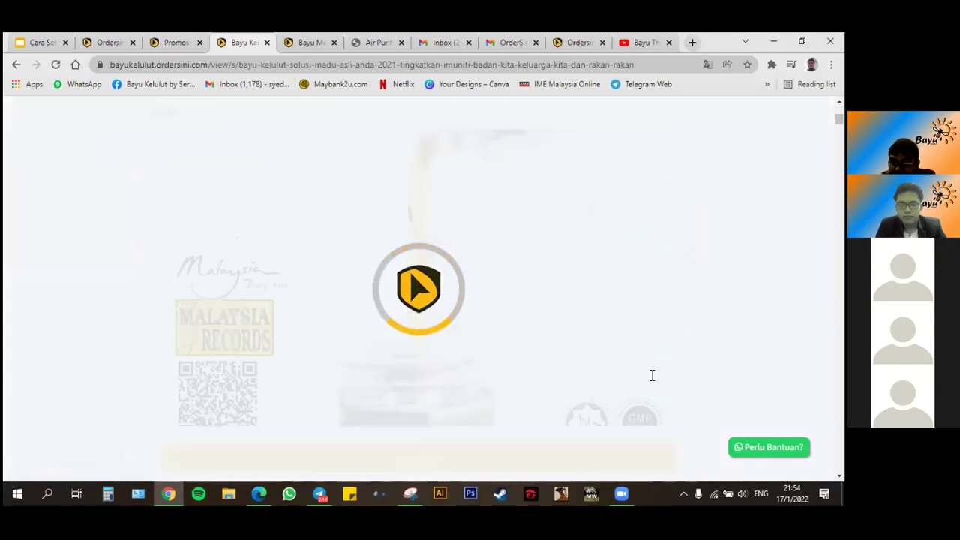
# - Scroll through the Bayu Kelulut product landing page
pyautogui.scroll(-3, 709, 392)
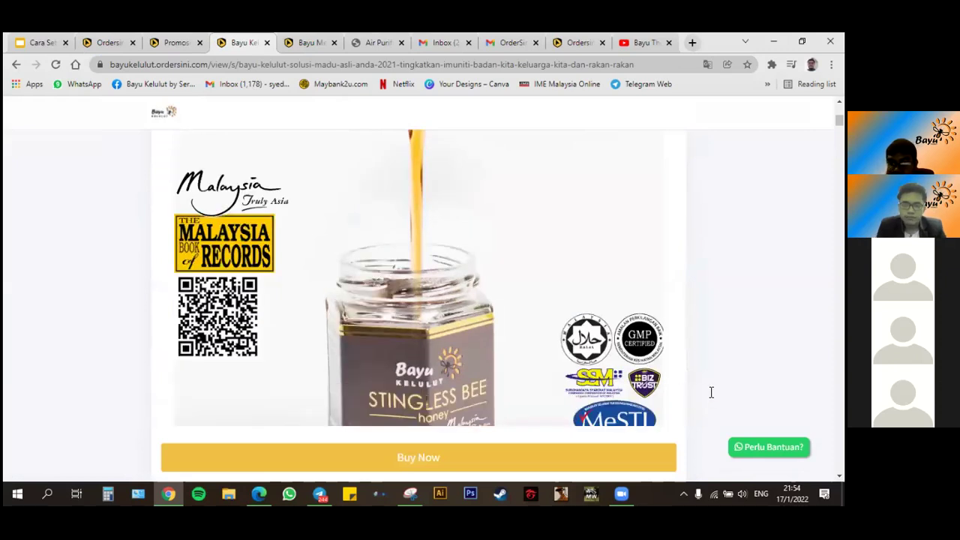
pyautogui.scroll(-2, 418, 300)
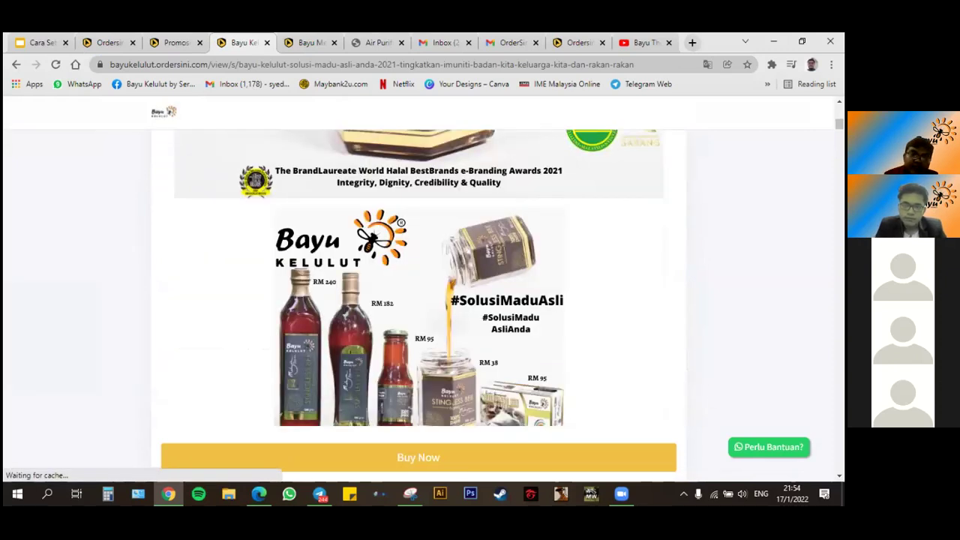
pyautogui.scroll(-3, 418, 300)
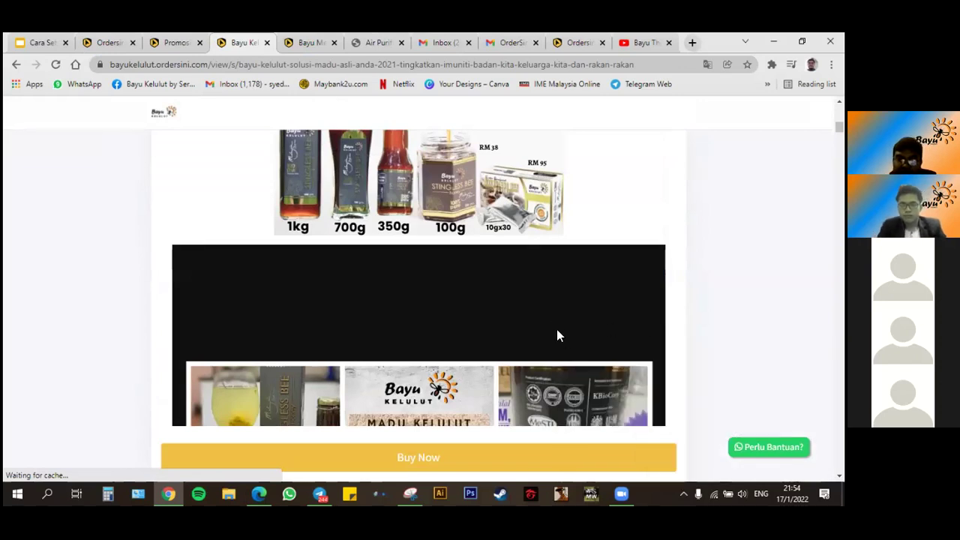
pyautogui.scroll(-3, 276, 217)
pyautogui.scroll(-5, 234, 137)
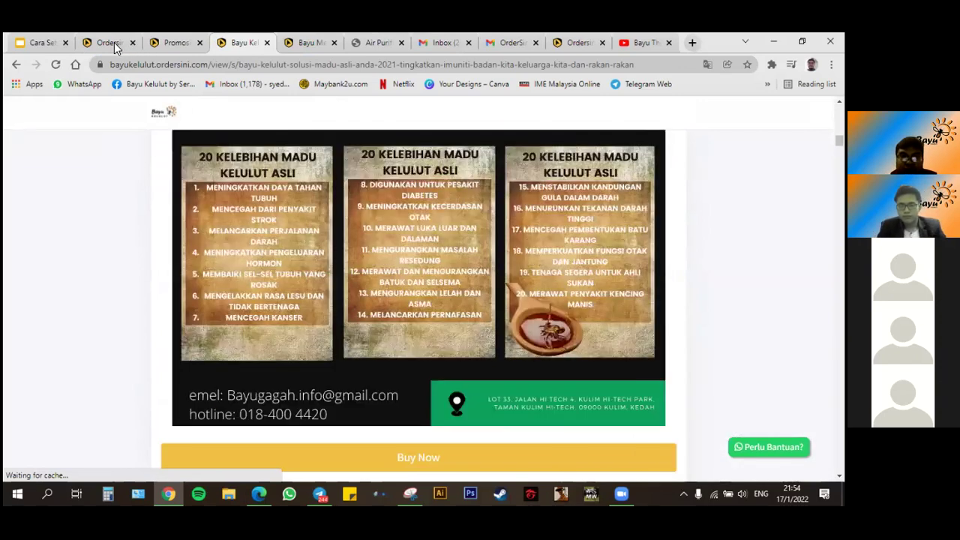
pyautogui.scroll(3, 611, 259)
# - Go back to the promo product's Edit Product page and scroll through it
pyautogui.hotkey('ctrl', '2')
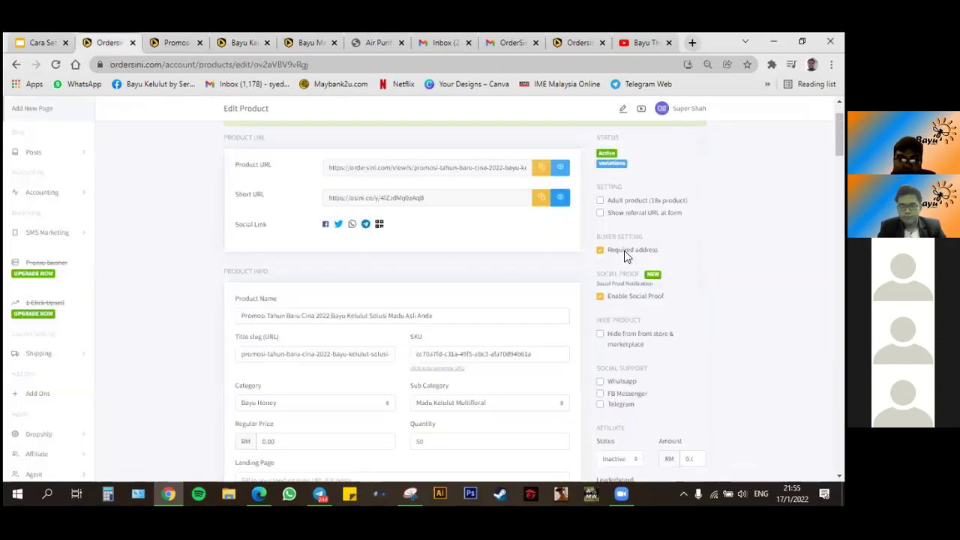
pyautogui.scroll(-3, 634, 292)
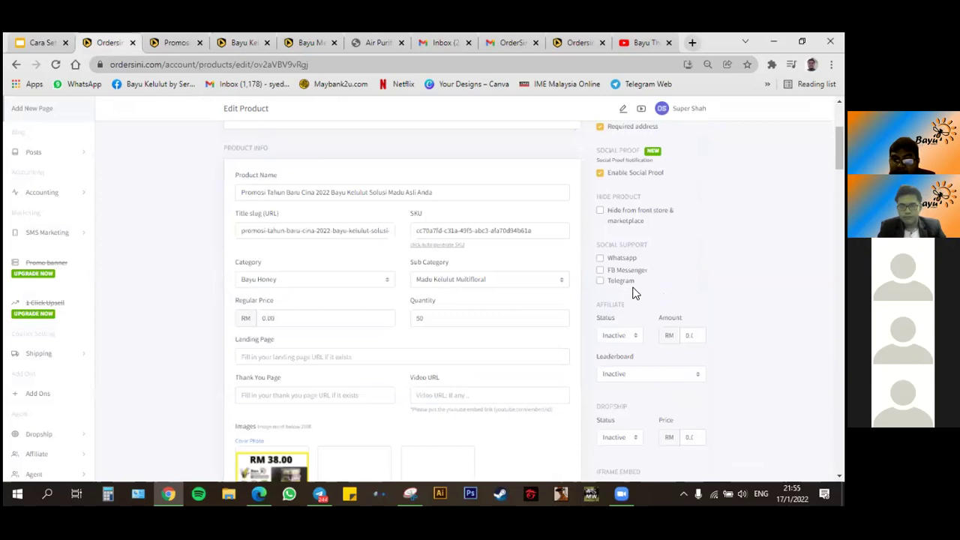
pyautogui.scroll(-2, 642, 283)
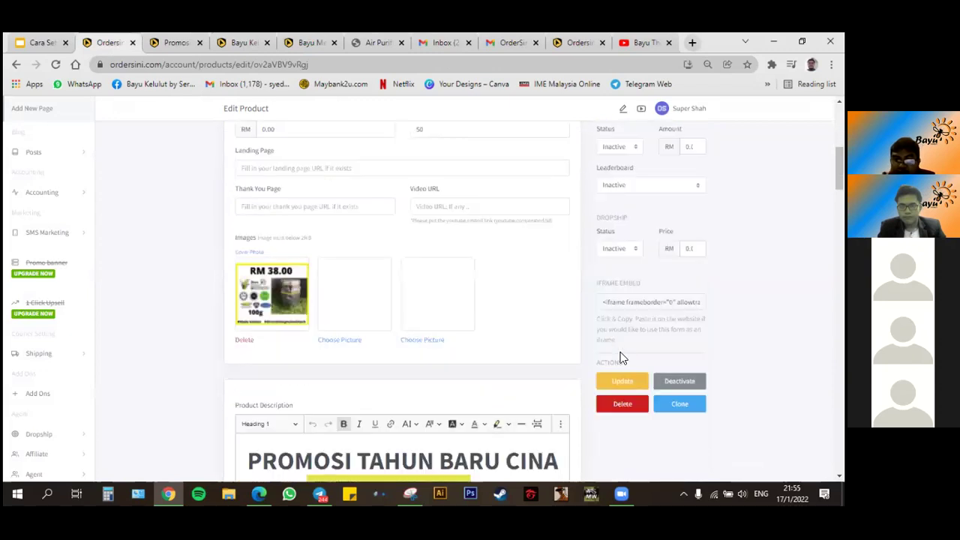
pyautogui.scroll(-1, 548, 173)
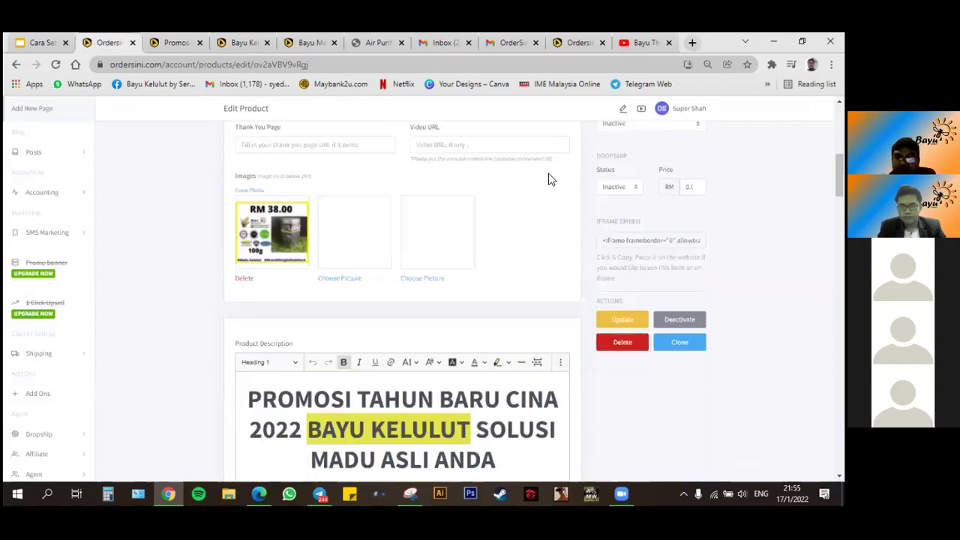
# - Review the promo's public Promosi page, then return to the Edit Product description
pyautogui.hotkey('ctrl', 'Tab')
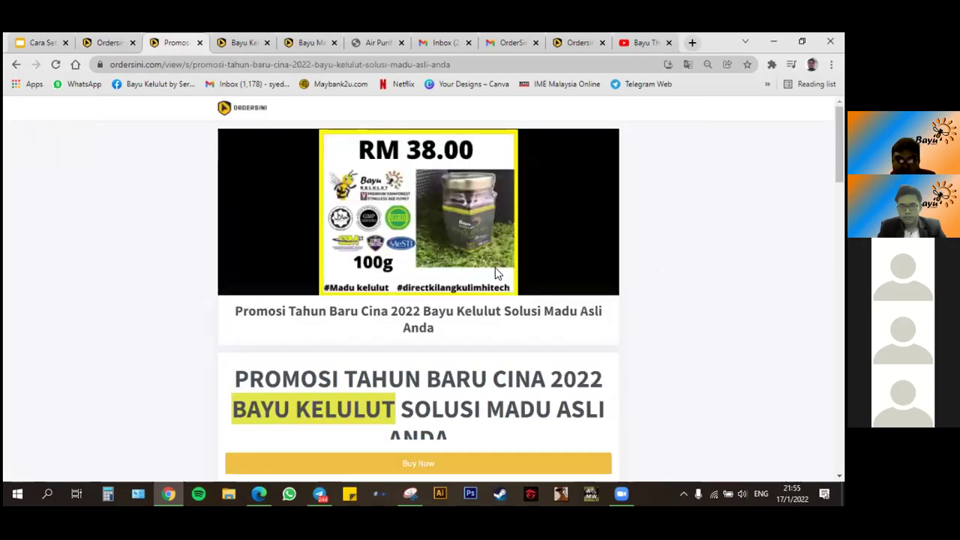
pyautogui.scroll(-3, 487, 277)
pyautogui.scroll(-10, 480, 271)
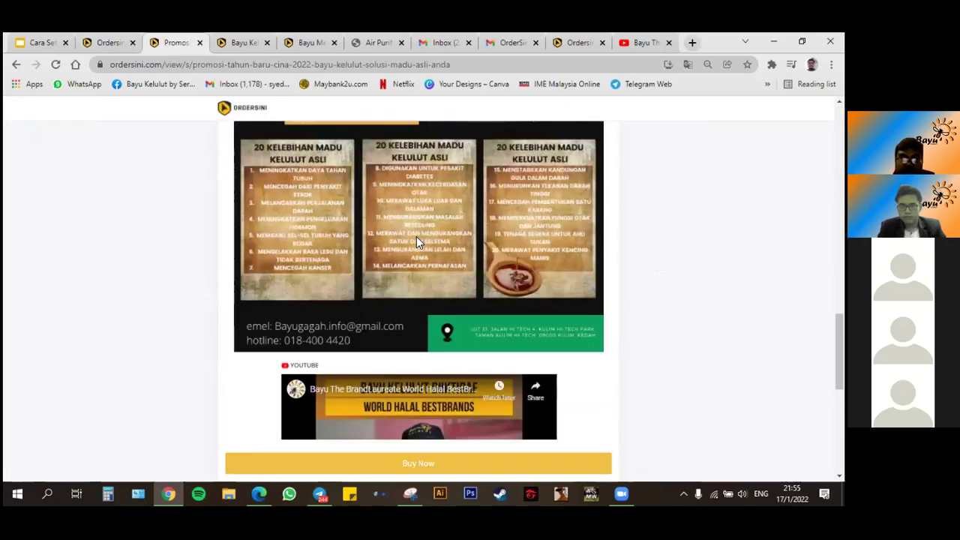
pyautogui.scroll(6, 461, 240)
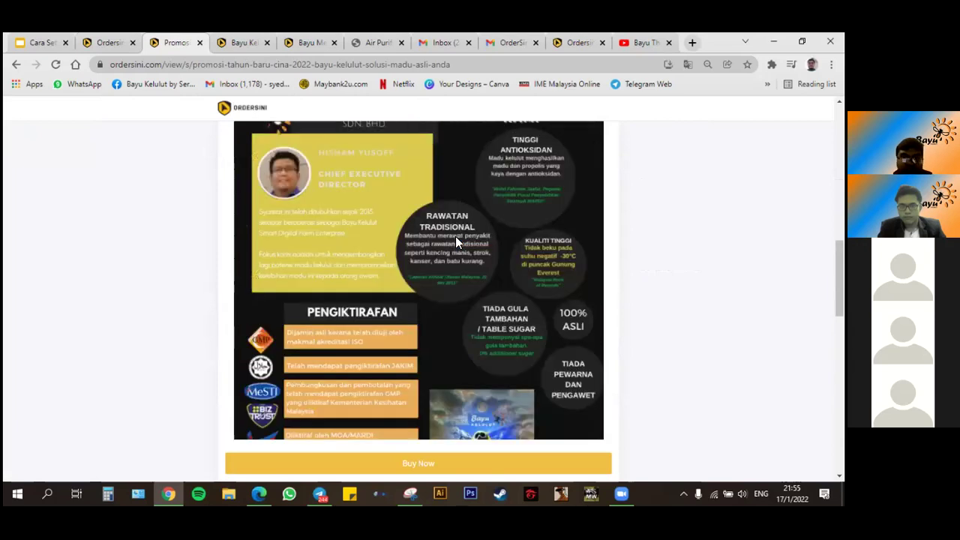
pyautogui.scroll(5, 455, 236)
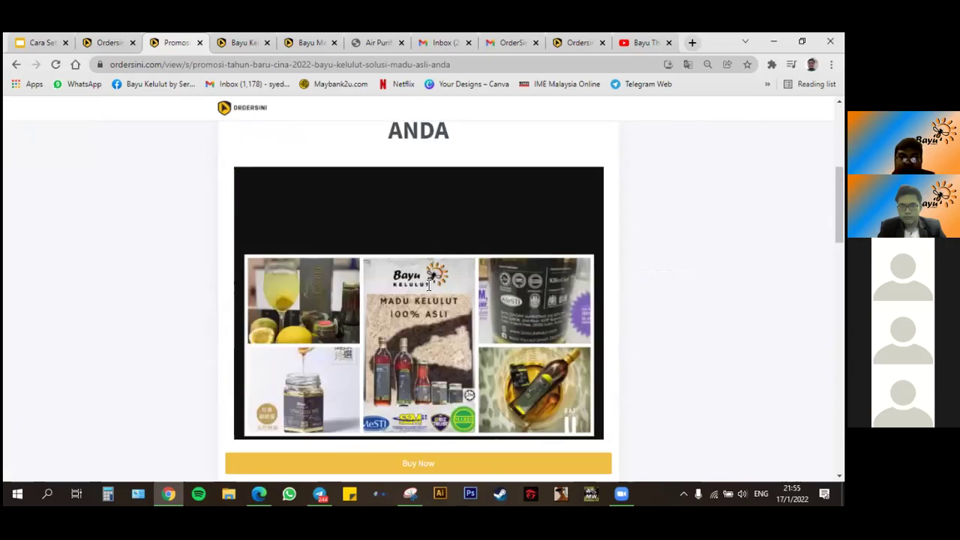
pyautogui.scroll(5, 430, 279)
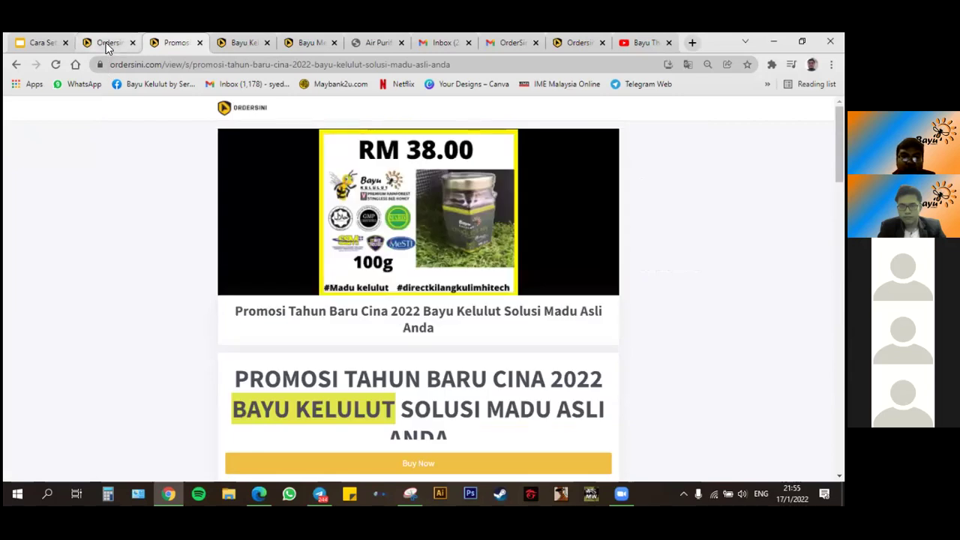
pyautogui.click(107, 45)
pyautogui.scroll(-3, 483, 242)
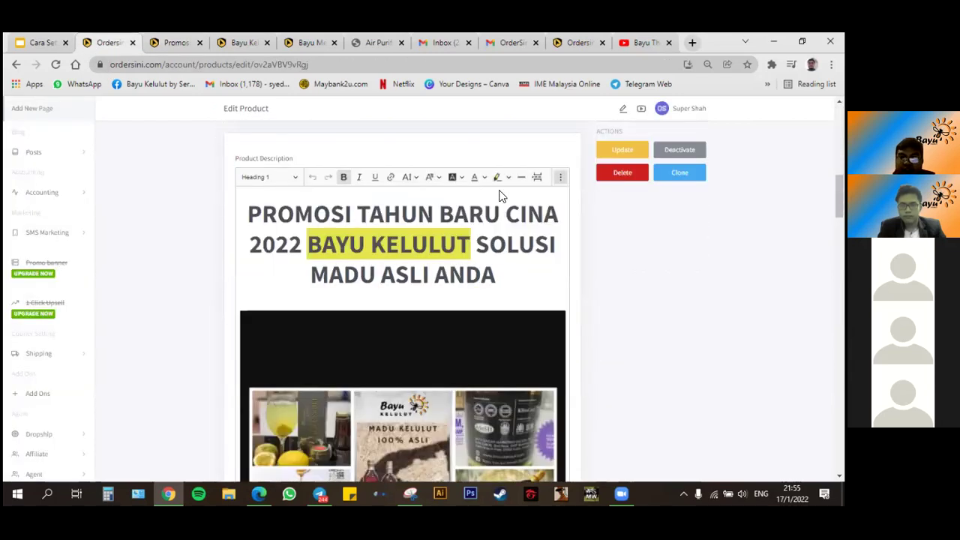
# - Expand the description's formatting toolbar and select the image block in the promo description
pyautogui.click(560, 177)
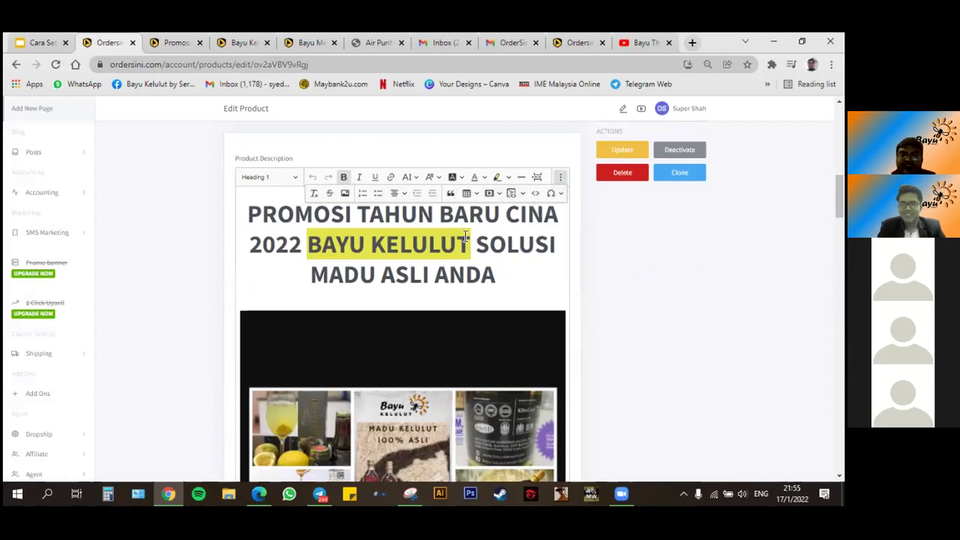
pyautogui.click(480, 422)
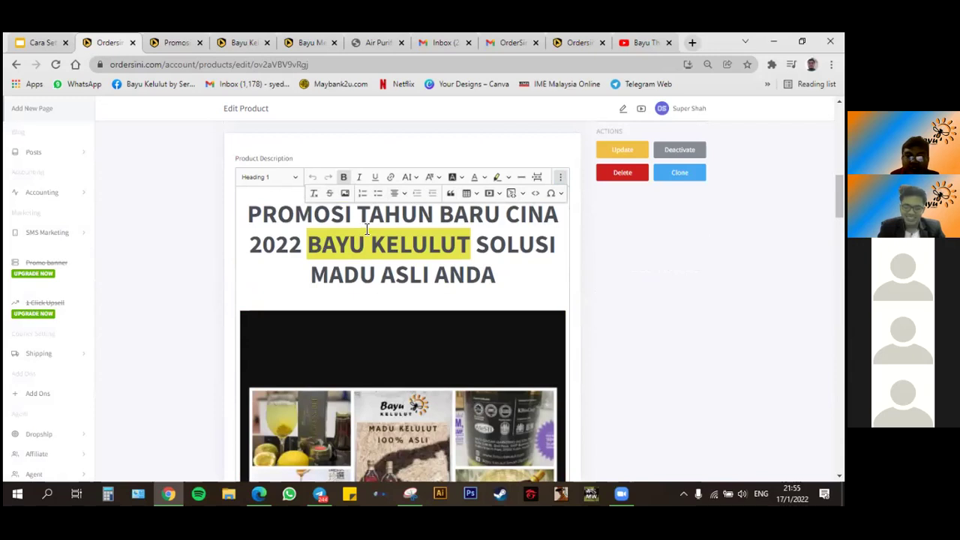
pyautogui.scroll(4, 113, 235)
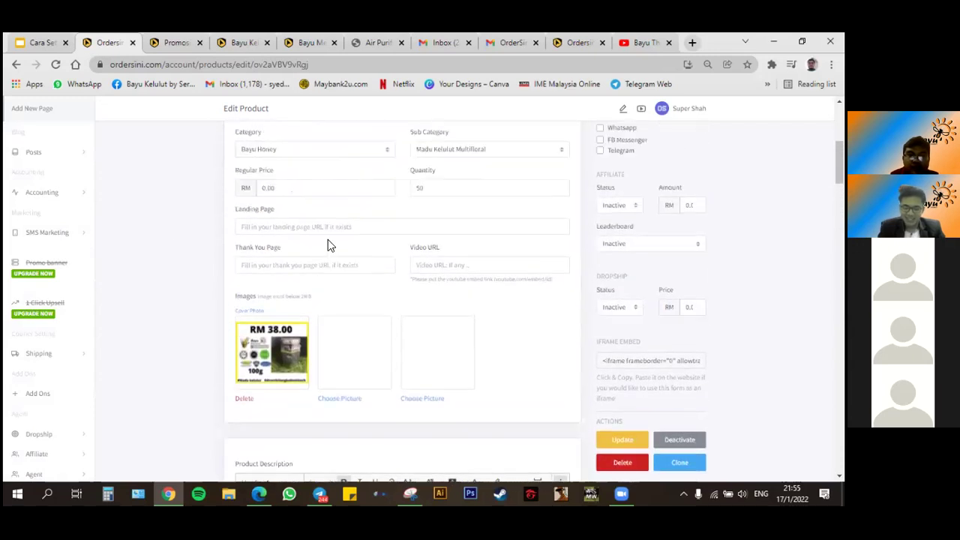
pyautogui.scroll(2, 347, 245)
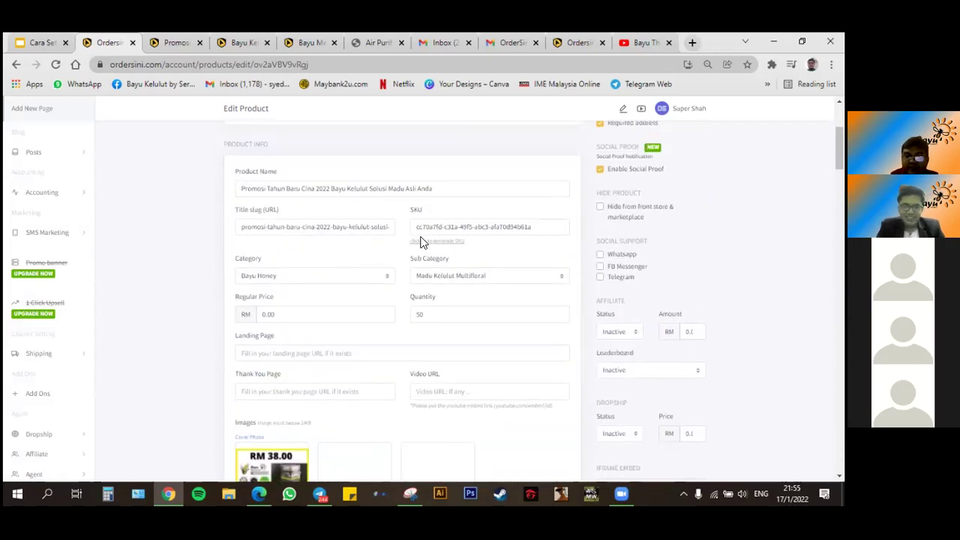
pyautogui.scroll(2, 417, 238)
pyautogui.scroll(-5, 450, 375)
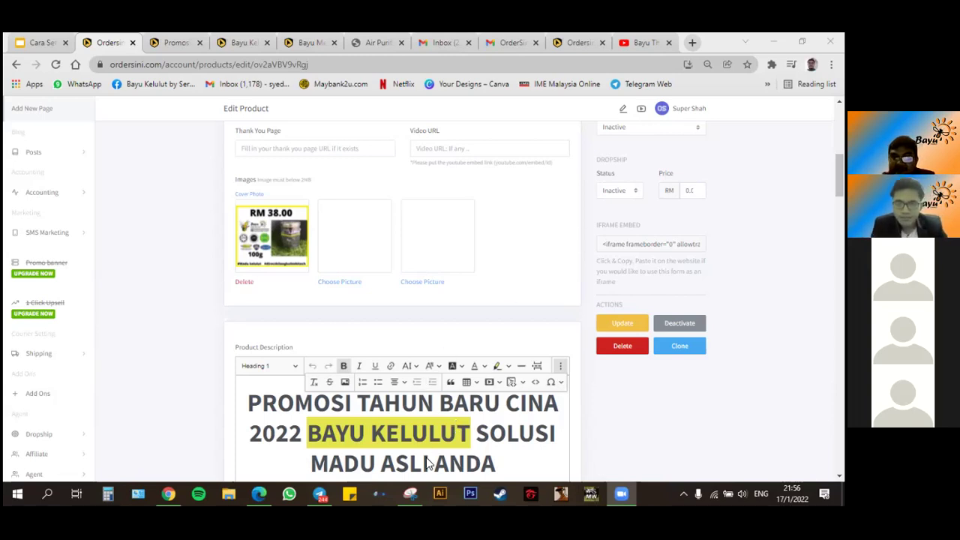
# - Scroll to the product info showing Bayu Honey, Madu Kelulut Multifloral and quantity 50
pyautogui.click(429, 464)
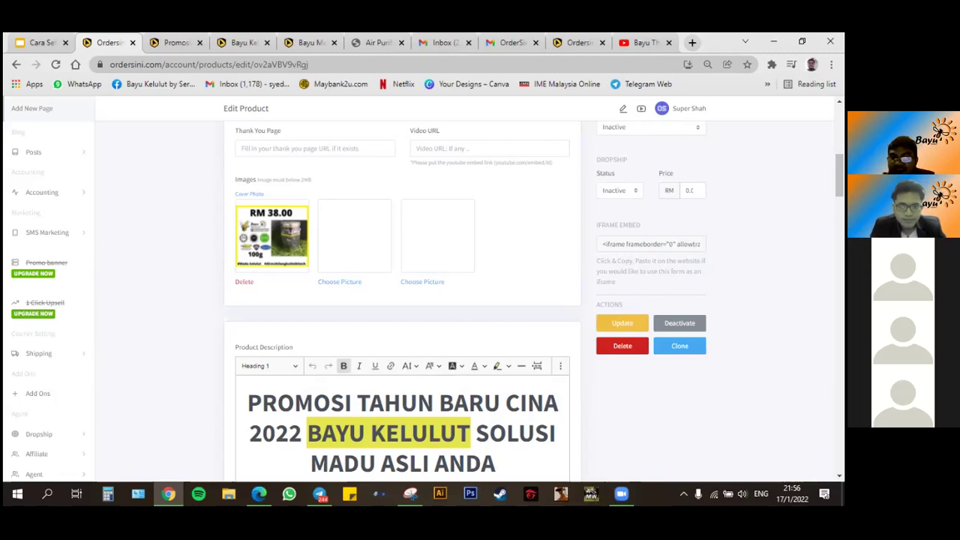
pyautogui.scroll(-1, 450, 283)
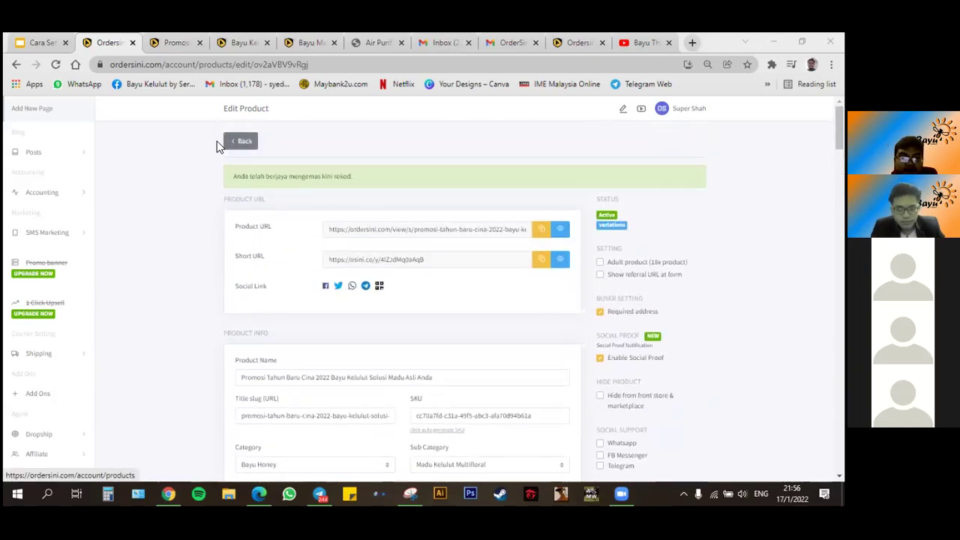
pyautogui.scroll(-3, 336, 189)
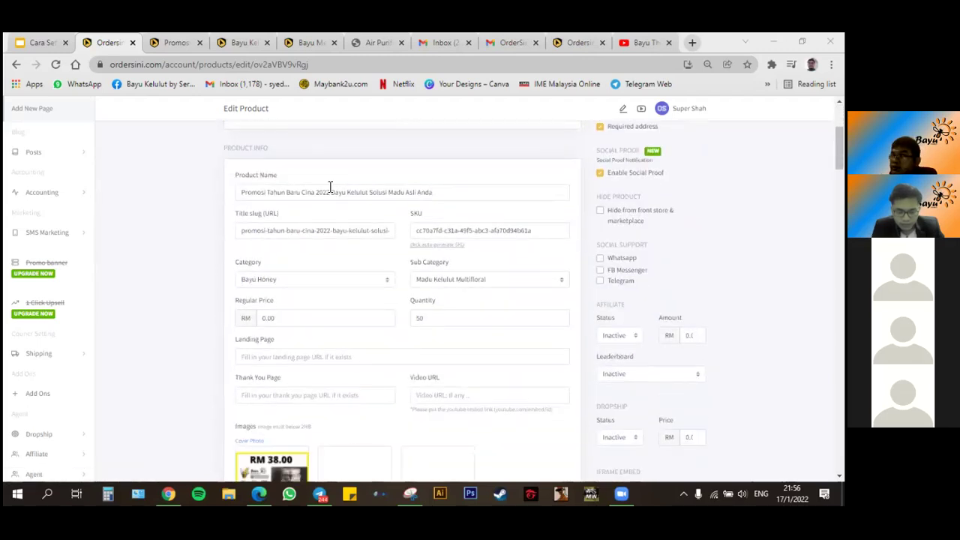
# - On the Bayu Mega Sales page, preview the 2 X 350g Multifloral and soap plus 700g Borneo options
pyautogui.click(302, 39)
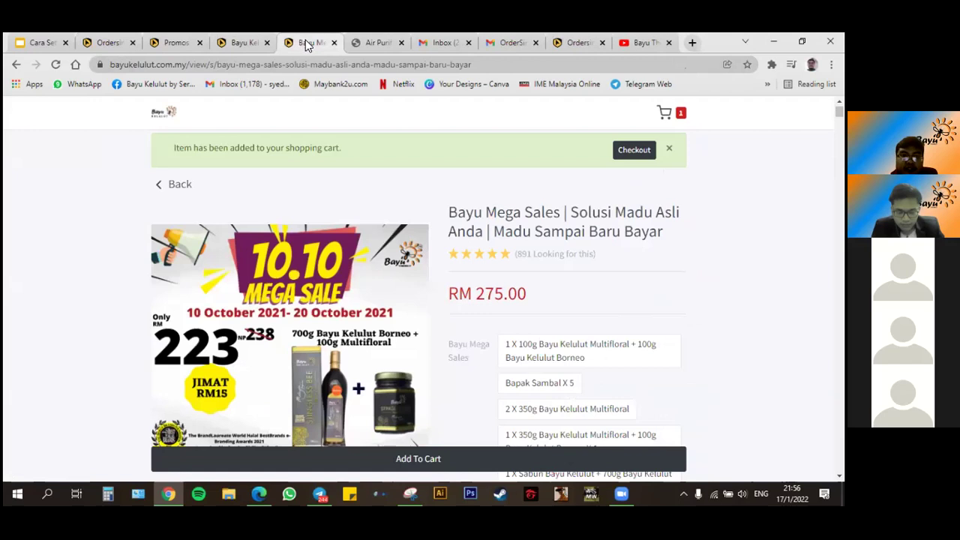
pyautogui.scroll(-3, 504, 259)
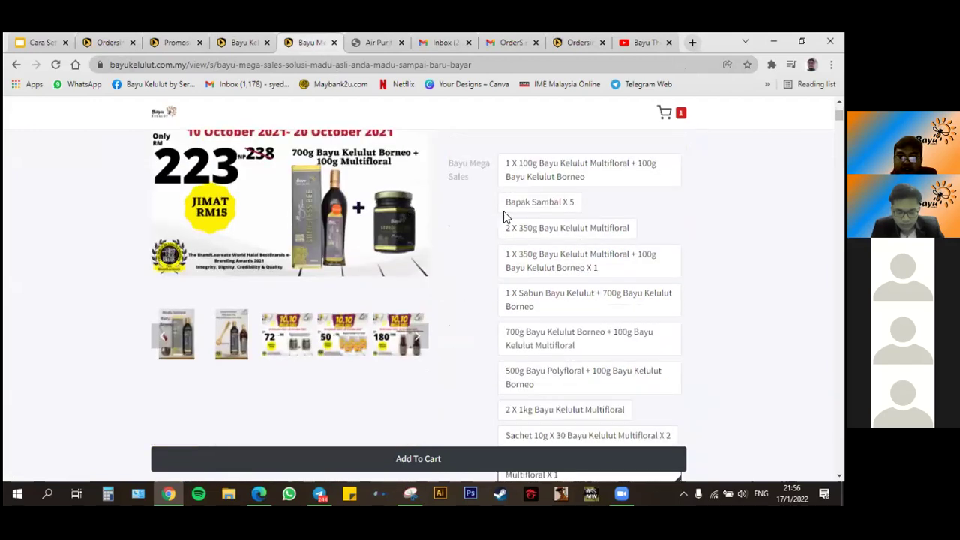
pyautogui.click(504, 223)
pyautogui.click(537, 279)
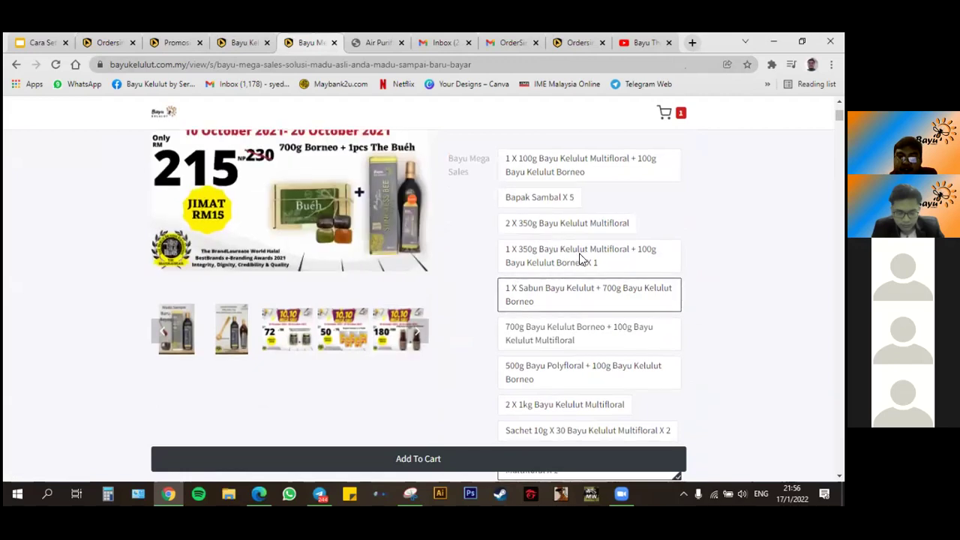
pyautogui.scroll(-2, 578, 253)
# - Preview the 500g Polyfloral bundle, 700g Borneo plus Multifloral, and 350g Multifloral plus Borneo options
pyautogui.click(559, 243)
pyautogui.click(562, 213)
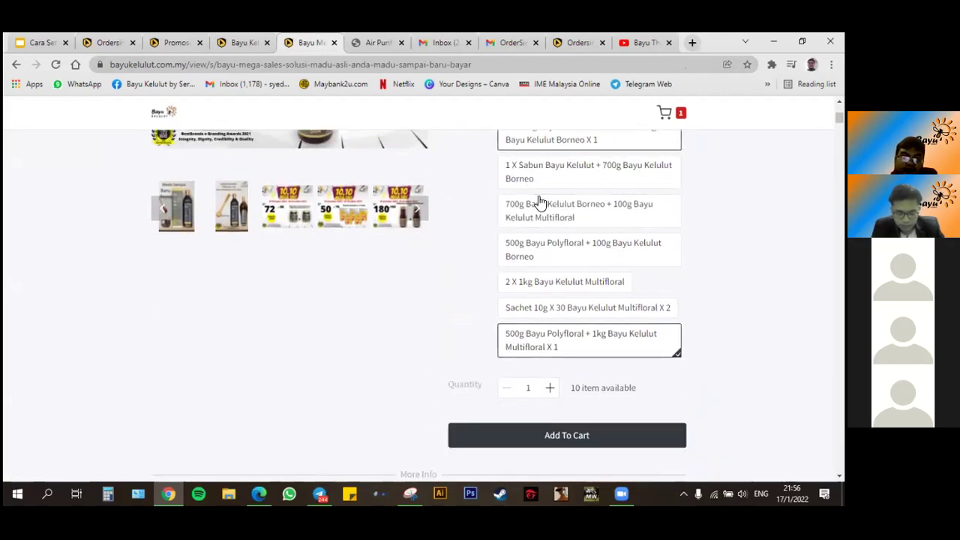
pyautogui.scroll(1, 535, 203)
pyautogui.click(533, 201)
pyautogui.scroll(2, 534, 223)
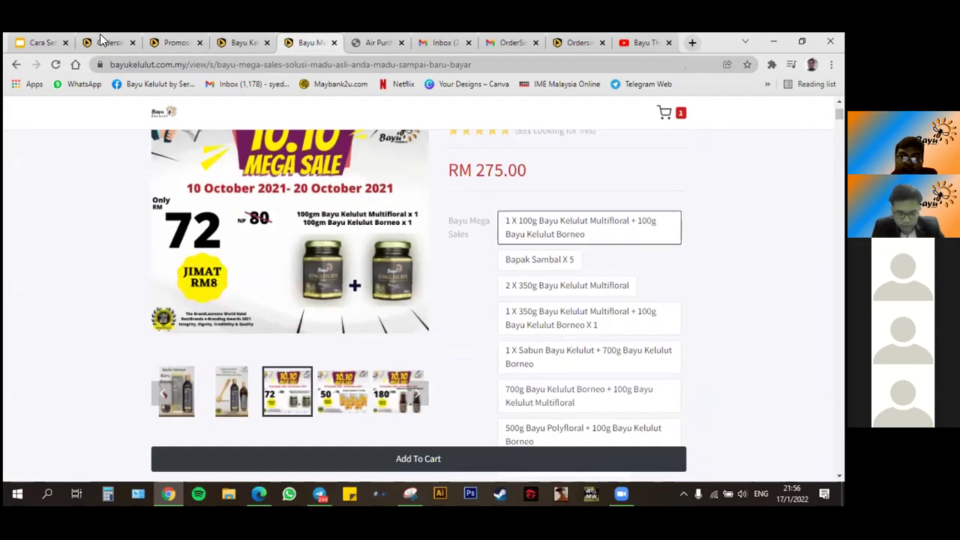
pyautogui.scroll(1, 67, 241)
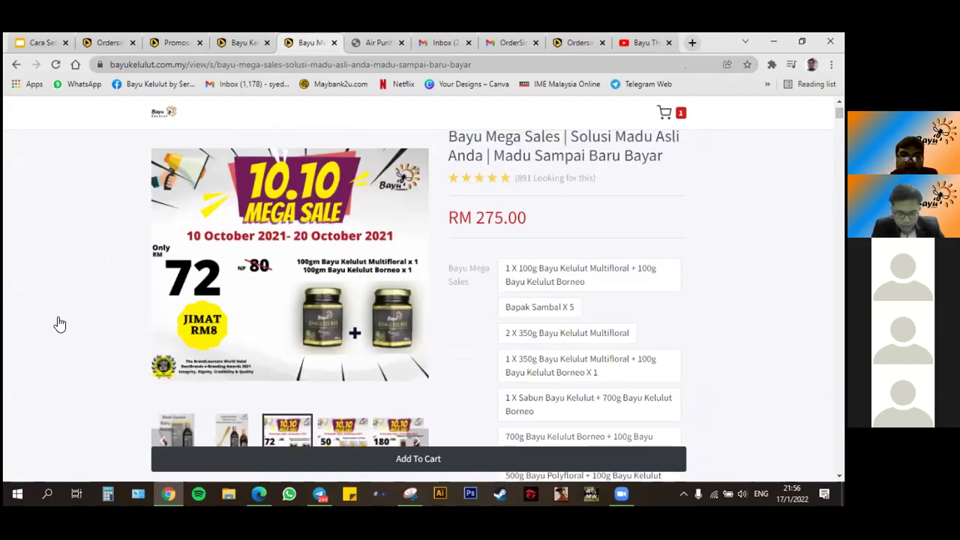
pyautogui.scroll(2, 57, 323)
# - Start a new product to view the Create Product types: Ecommerce, Variations, Digital, Ticket, Collection
pyautogui.hotkey('ctrl', '2')
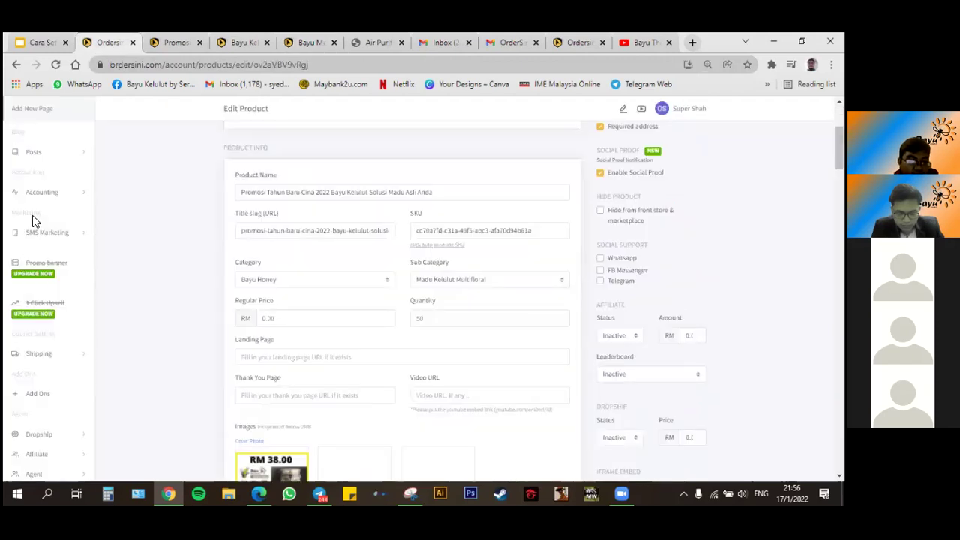
pyautogui.scroll(-2, 47, 223)
pyautogui.scroll(6, 47, 223)
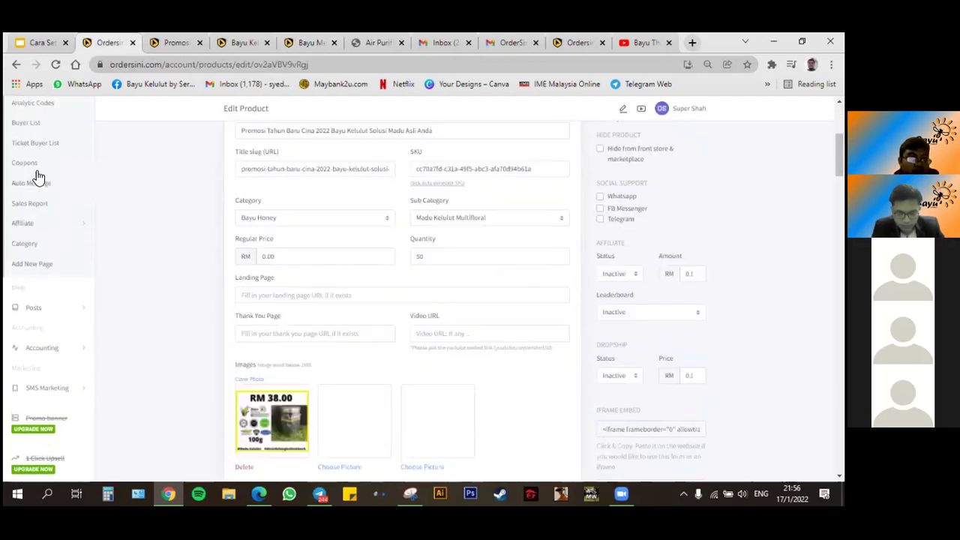
pyautogui.click(24, 180)
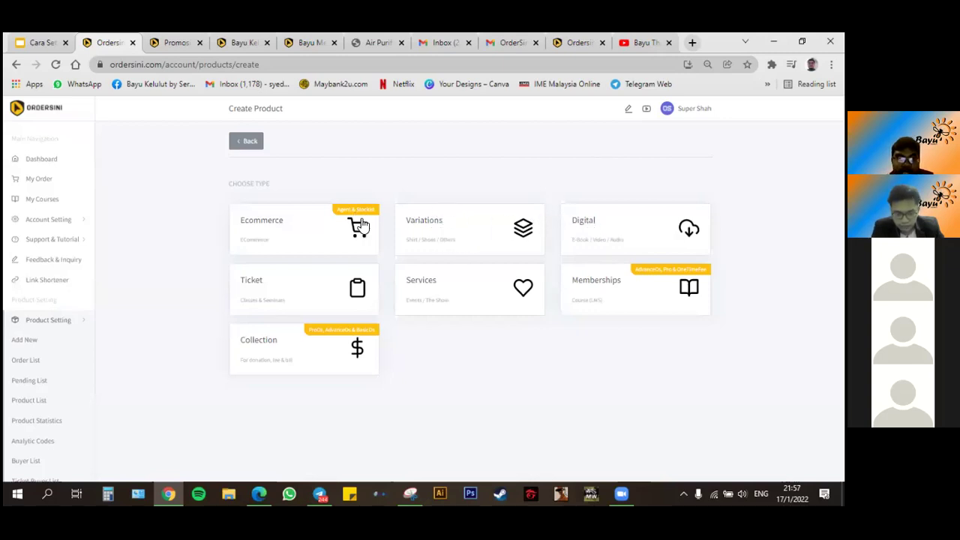
pyautogui.scroll(-5, 45, 315)
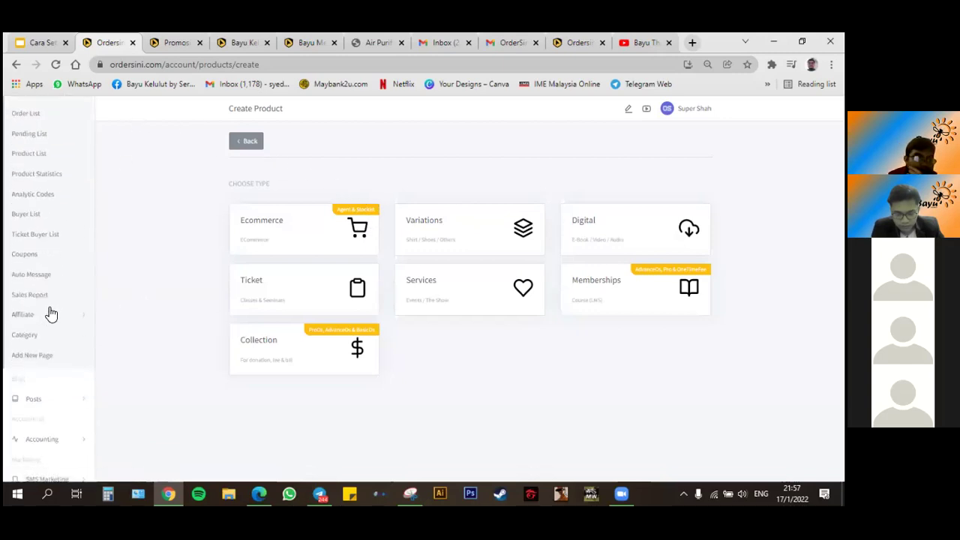
pyautogui.scroll(-1, 49, 313)
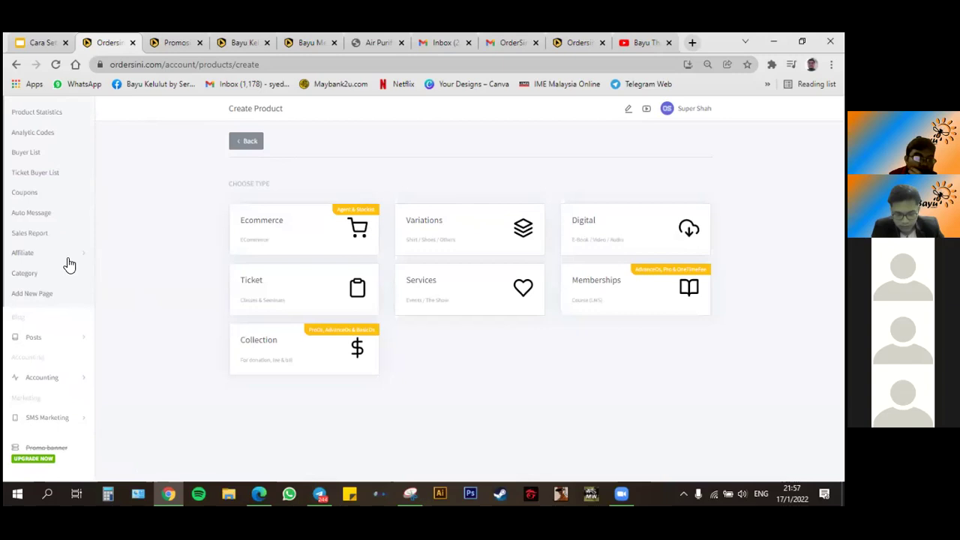
pyautogui.scroll(3, 67, 270)
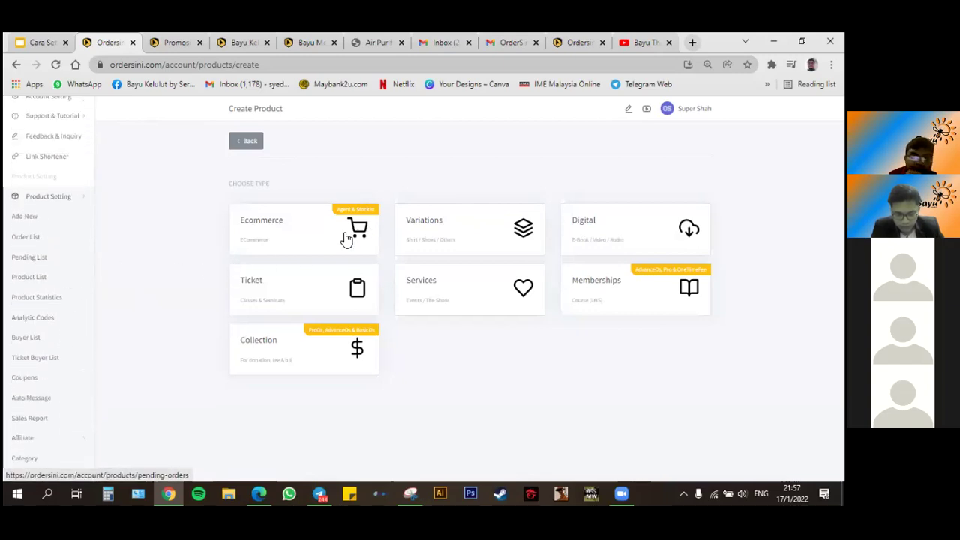
pyautogui.click(171, 42)
# - Open the promo's Buy Now order cart and its WhatsApp link, then check the Ordersini email
pyautogui.scroll(-3, 292, 432)
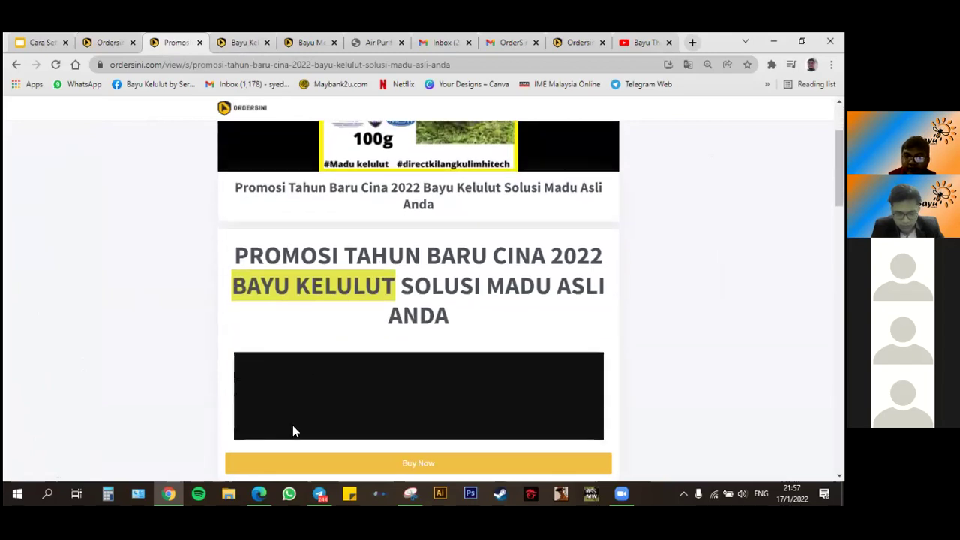
pyautogui.click(274, 463)
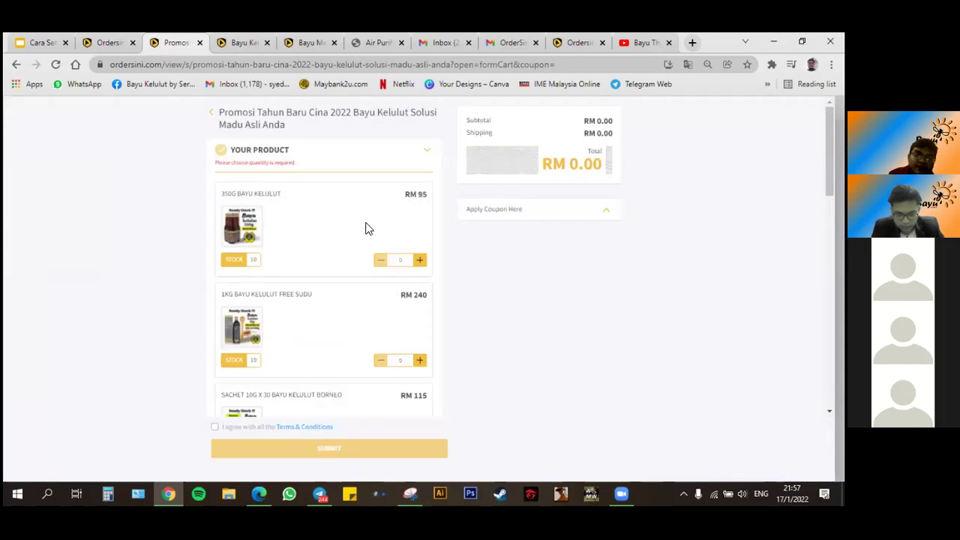
pyautogui.click(289, 494)
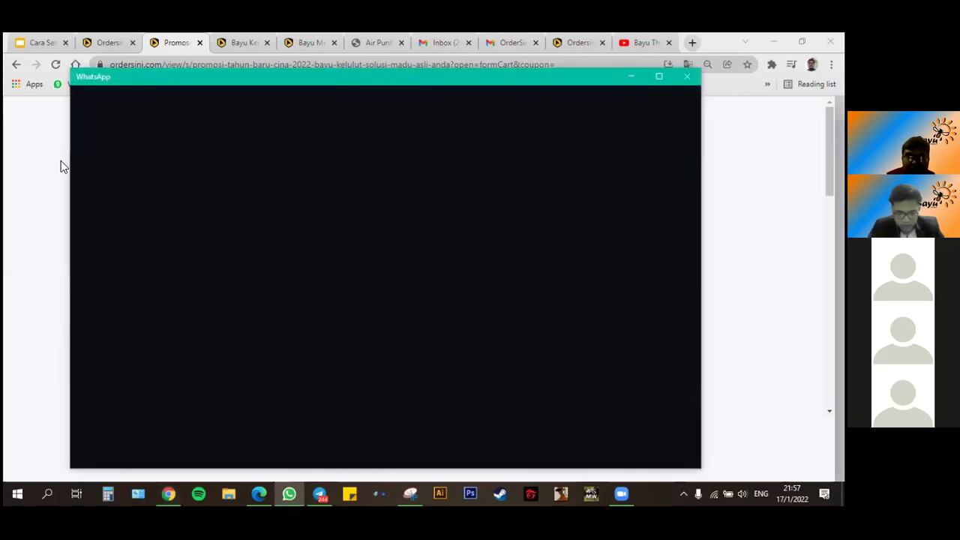
pyautogui.click(60, 165)
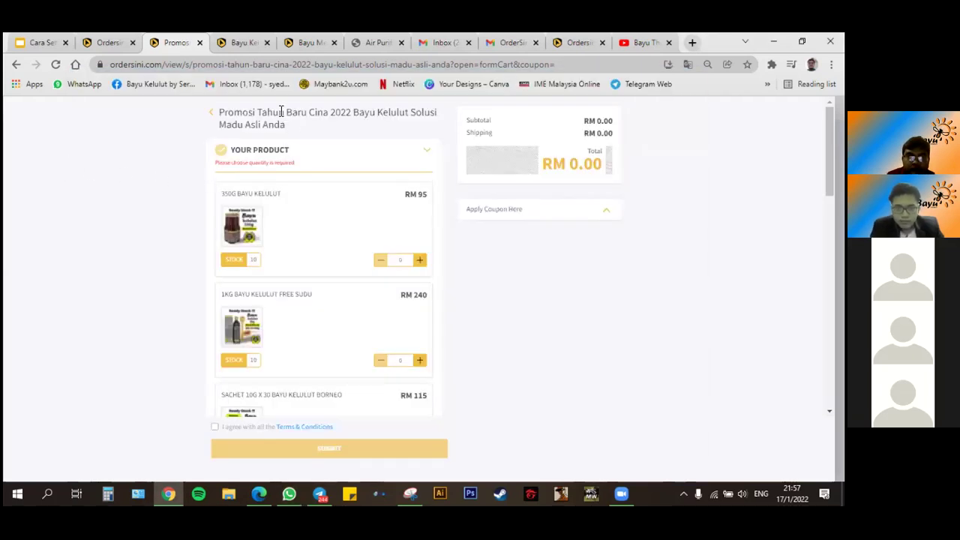
pyautogui.click(506, 39)
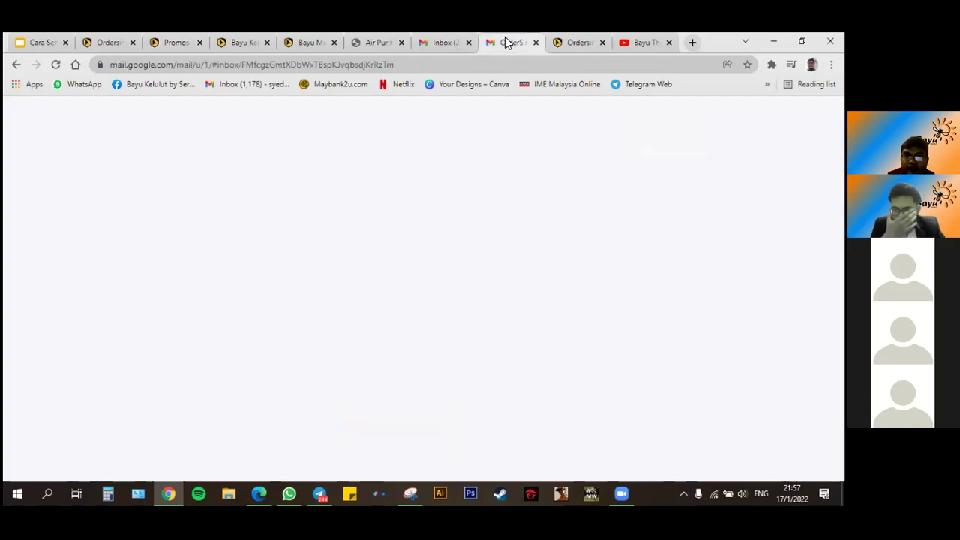
pyautogui.click(174, 152)
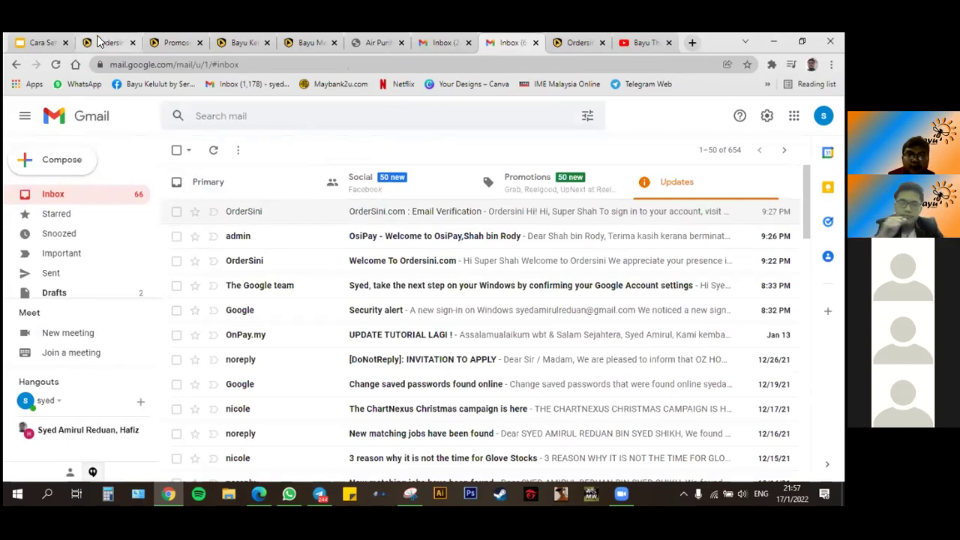
# - Recheck the promo cart page, then return to the 'Cara Setup Ordersini A-Z' slides
pyautogui.click(97, 42)
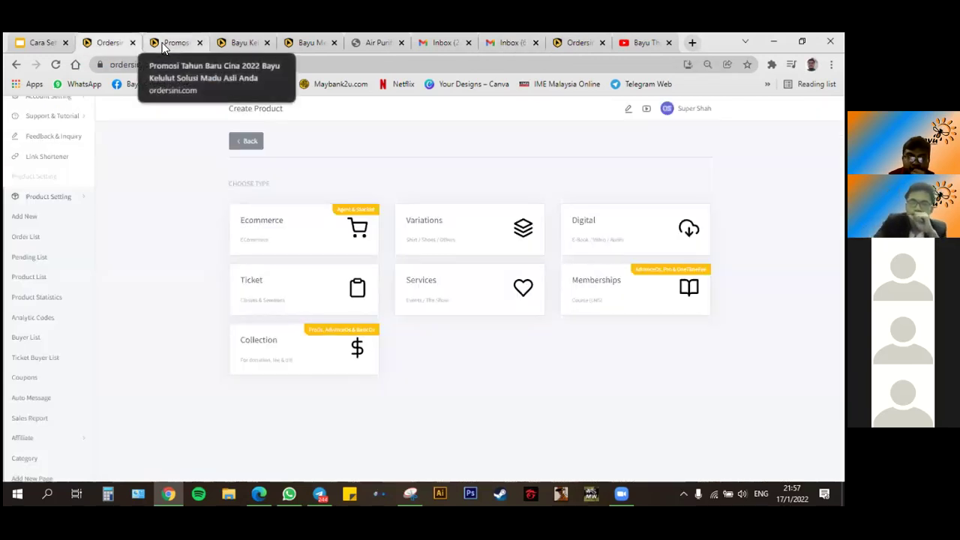
pyautogui.click(165, 44)
pyautogui.click(290, 493)
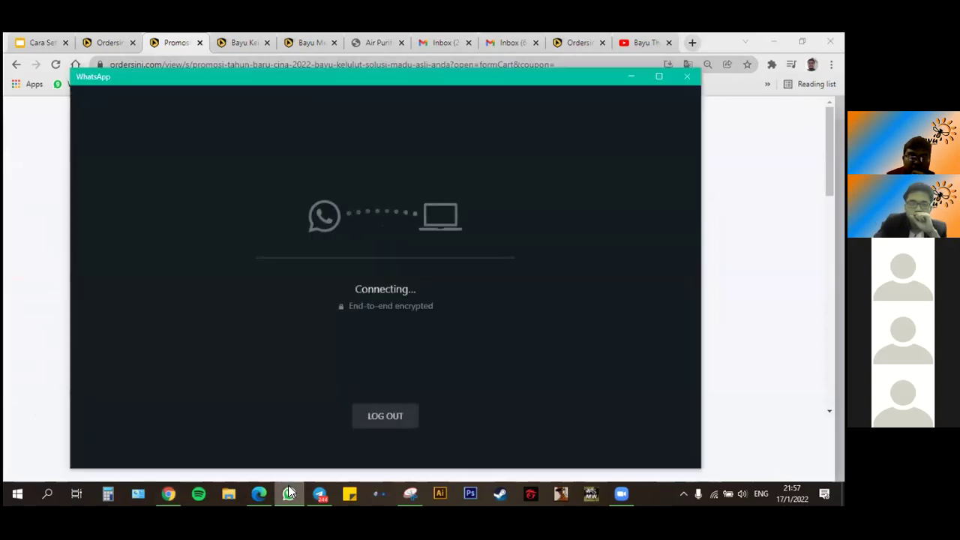
pyautogui.click(289, 493)
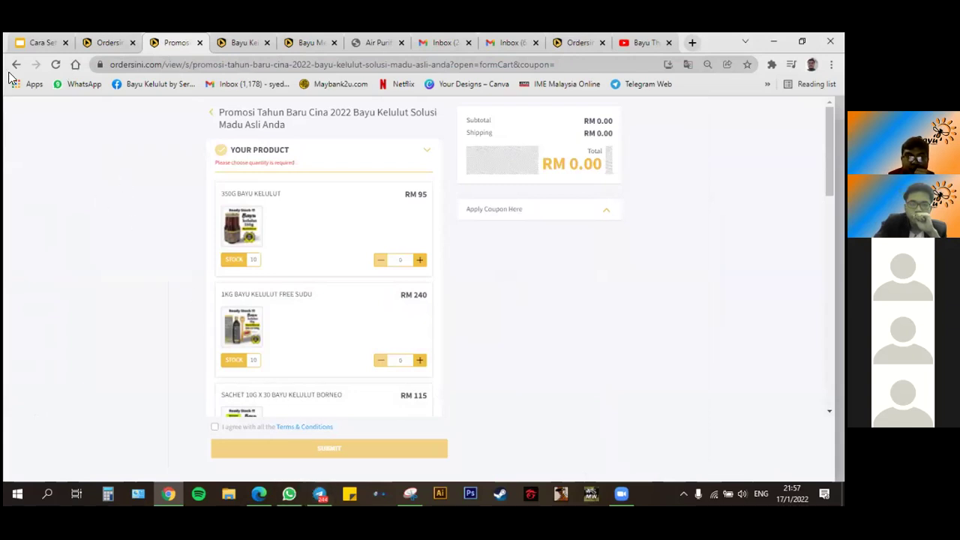
pyautogui.click(42, 44)
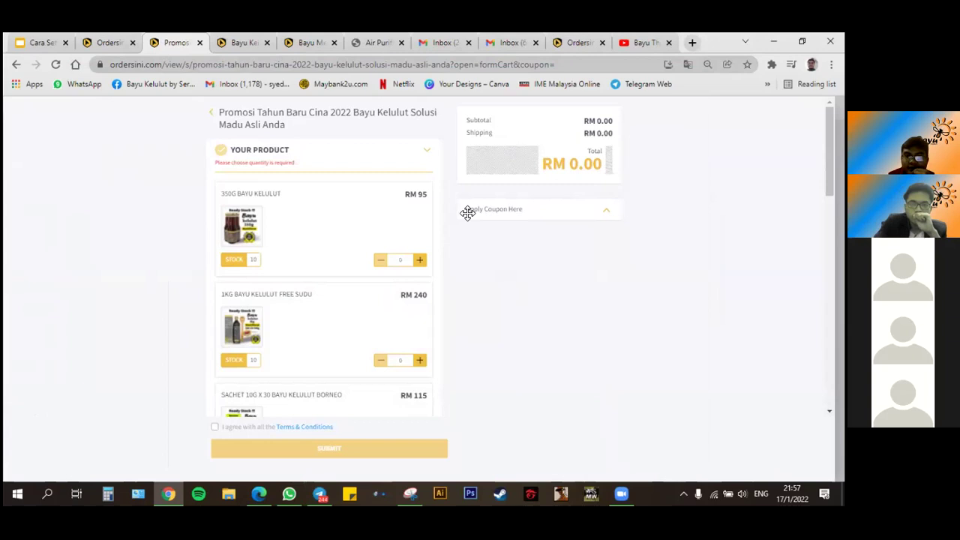
pyautogui.scroll(-5, 84, 352)
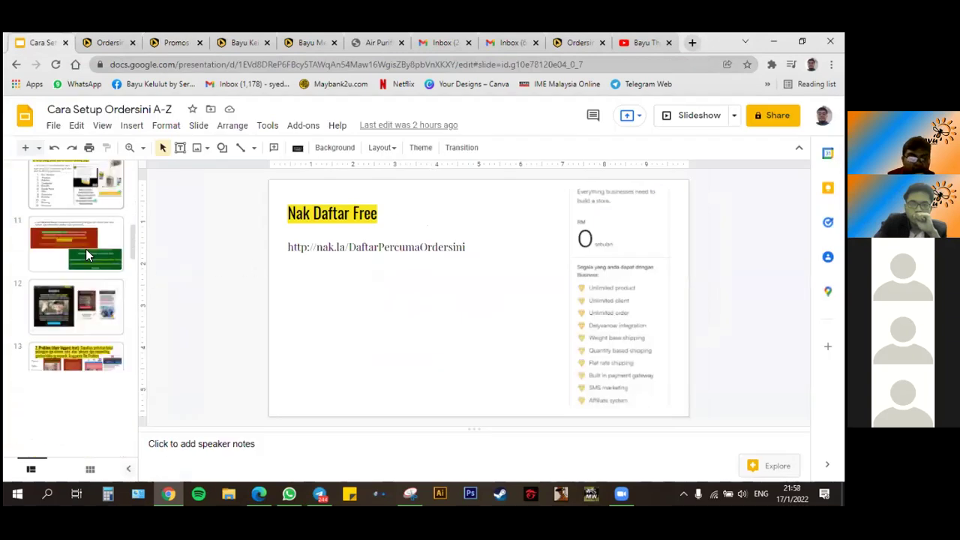
pyautogui.click(89, 286)
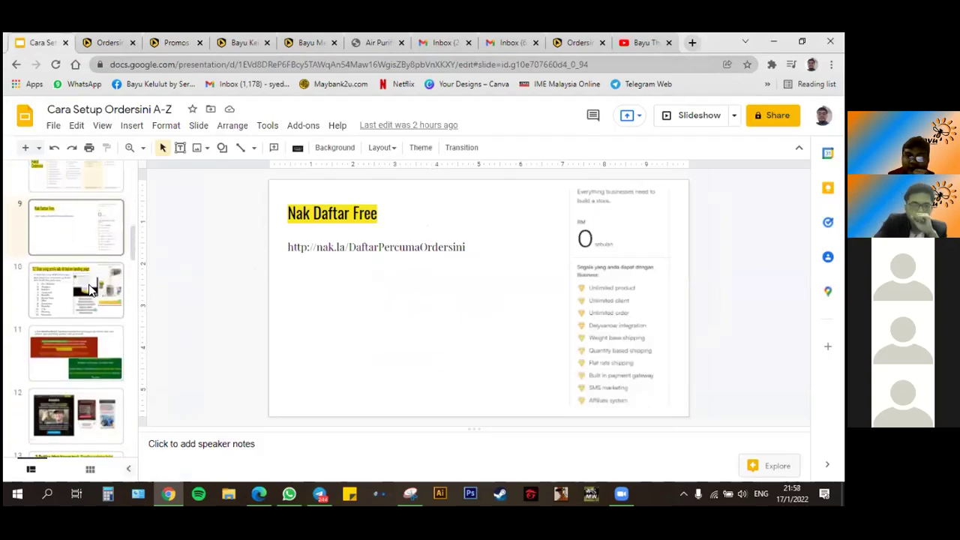
pyautogui.click(76, 229)
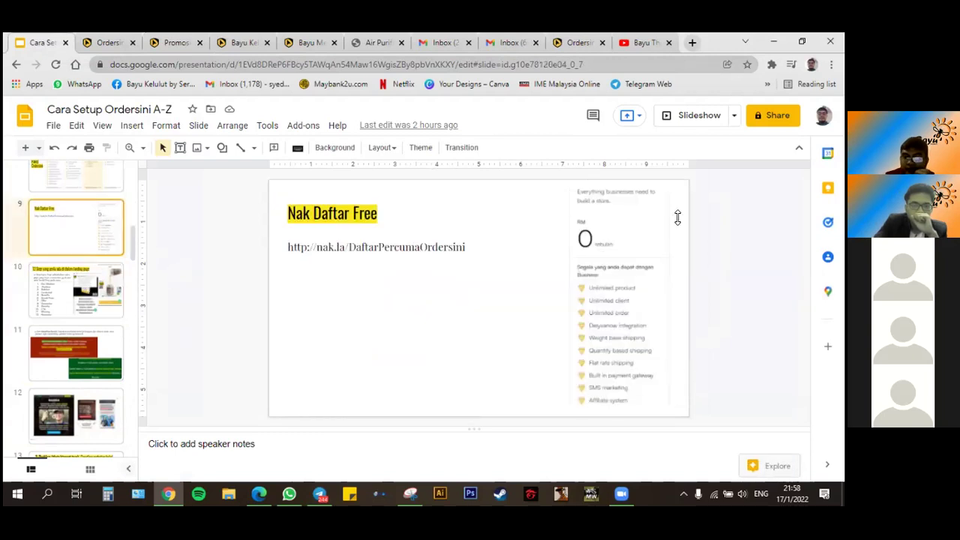
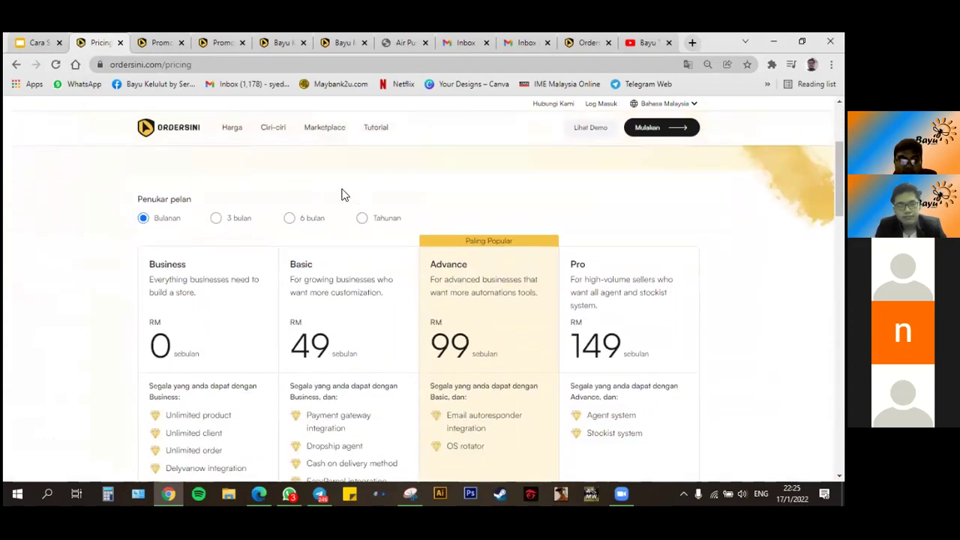
# - Switch the plans to Tahunan (yearly) billing and scroll through the plan features
pyautogui.click(366, 222)
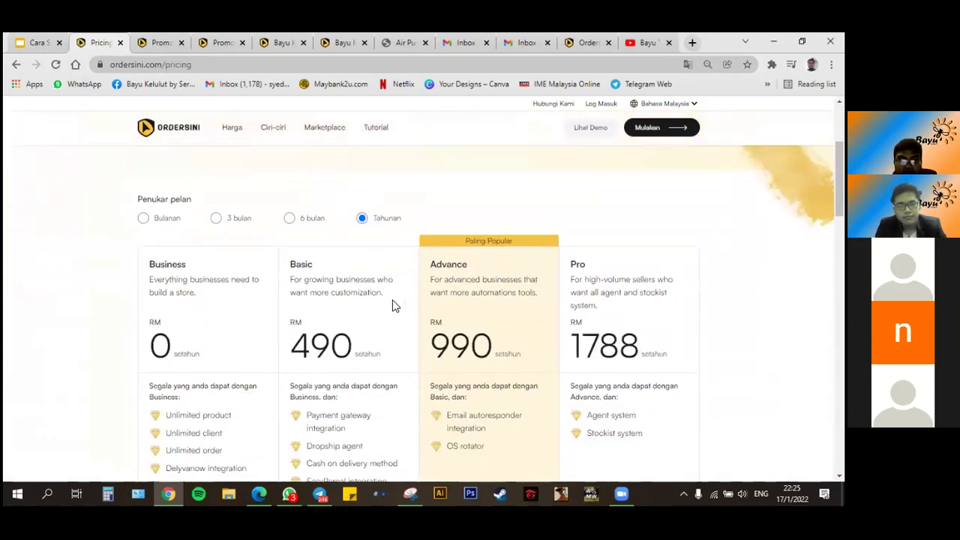
pyautogui.scroll(-1, 408, 298)
pyautogui.scroll(-1, 330, 259)
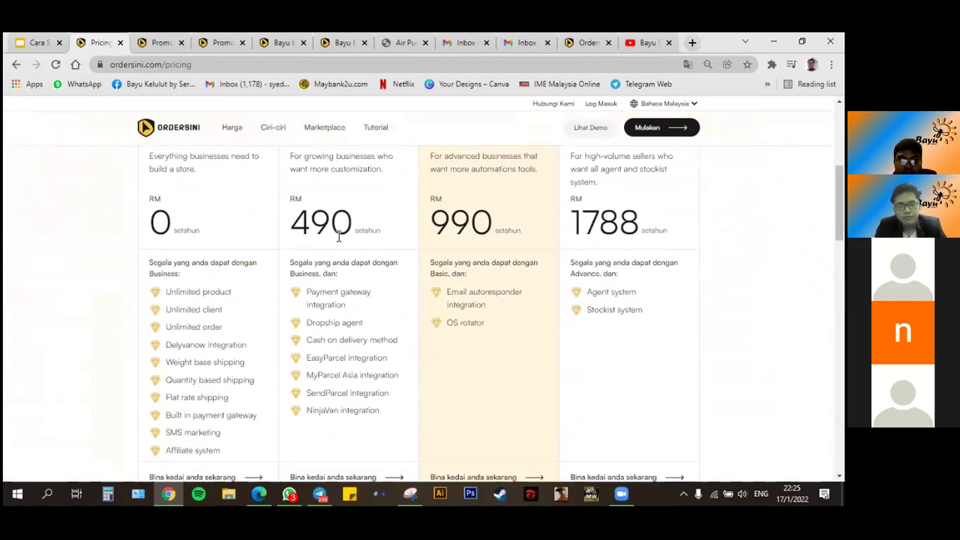
pyautogui.scroll(1, 330, 238)
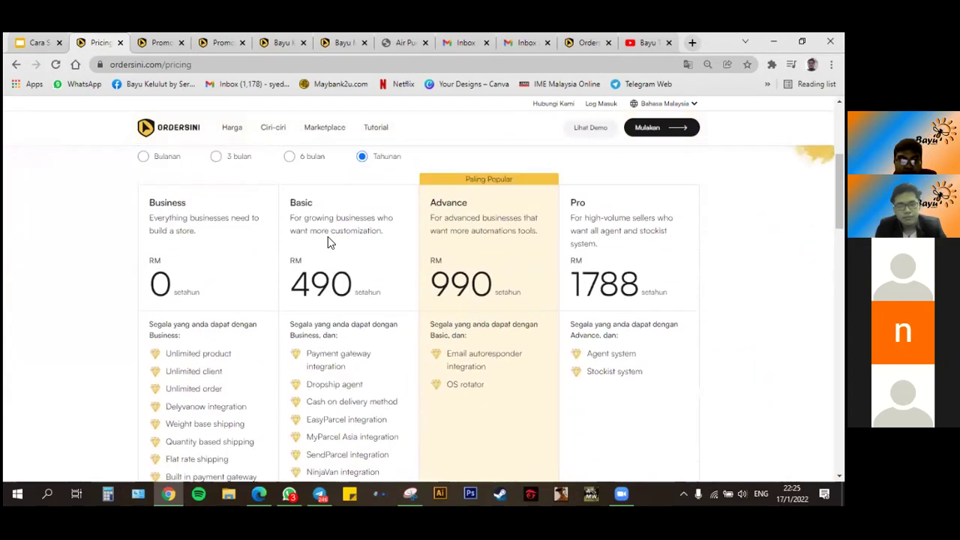
pyautogui.scroll(-1, 329, 240)
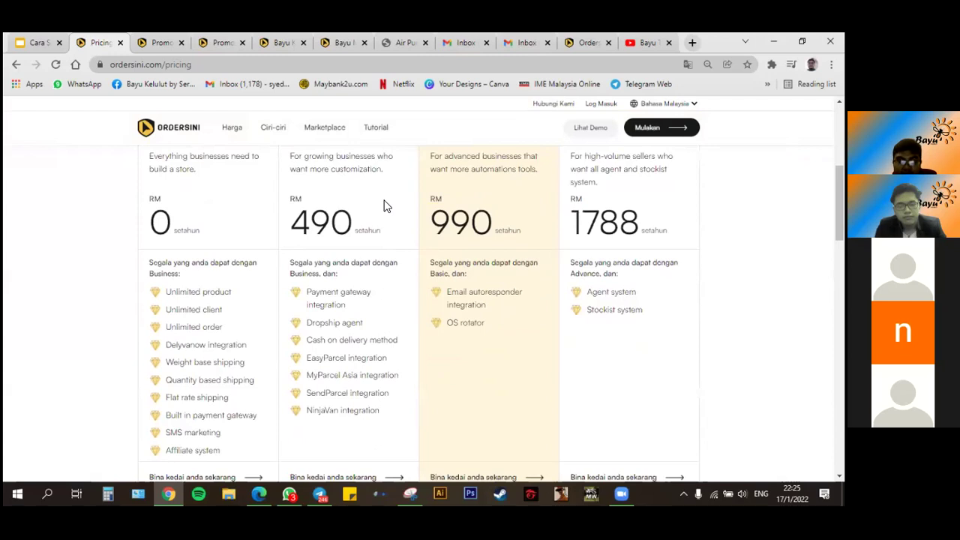
# - Raise the system volume, check the date calendar, then return to the yearly pricing
pyautogui.press('XF86AudioRaiseVolume')
pyautogui.press('XF86AudioRaiseVolume')
pyautogui.press('XF86AudioRaiseVolume')
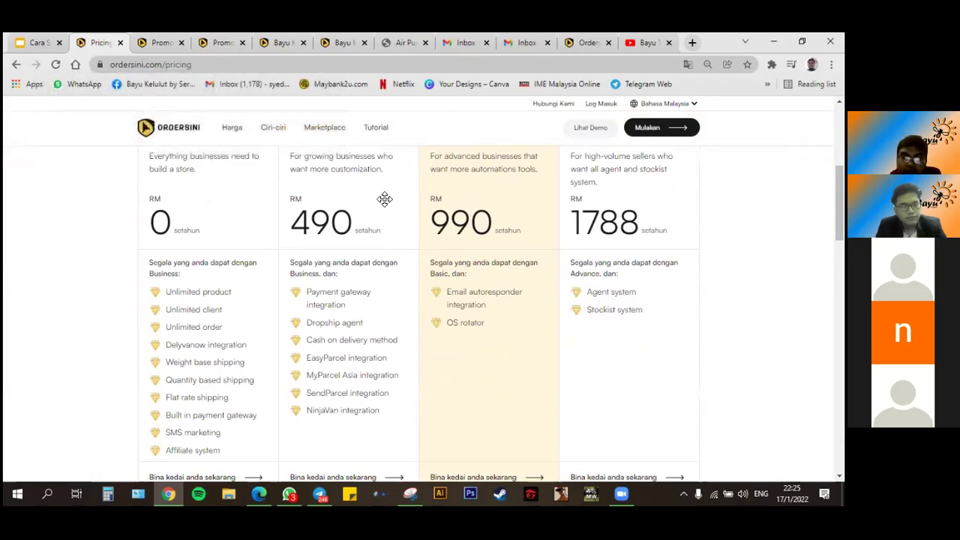
pyautogui.scroll(1, 324, 246)
pyautogui.scroll(-1, 326, 246)
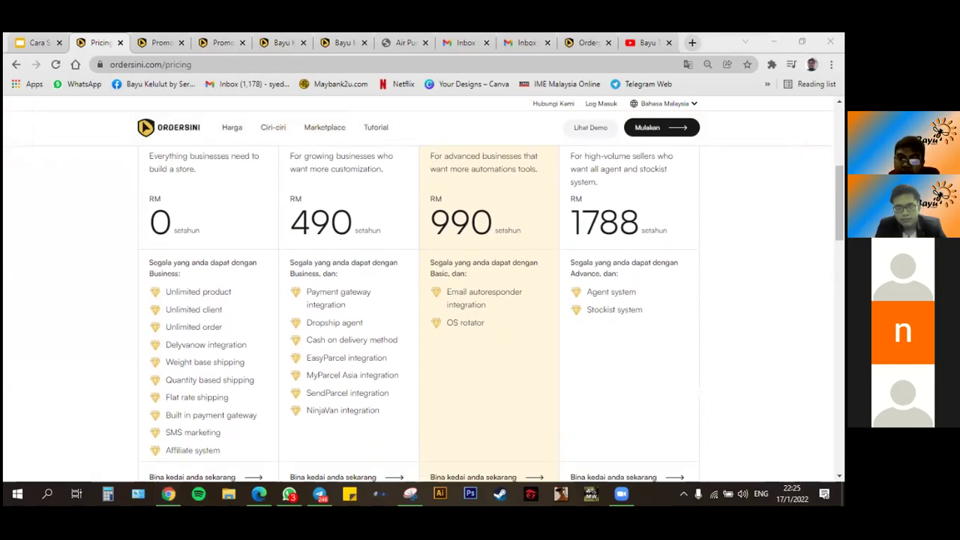
pyautogui.press('super+alt+d')
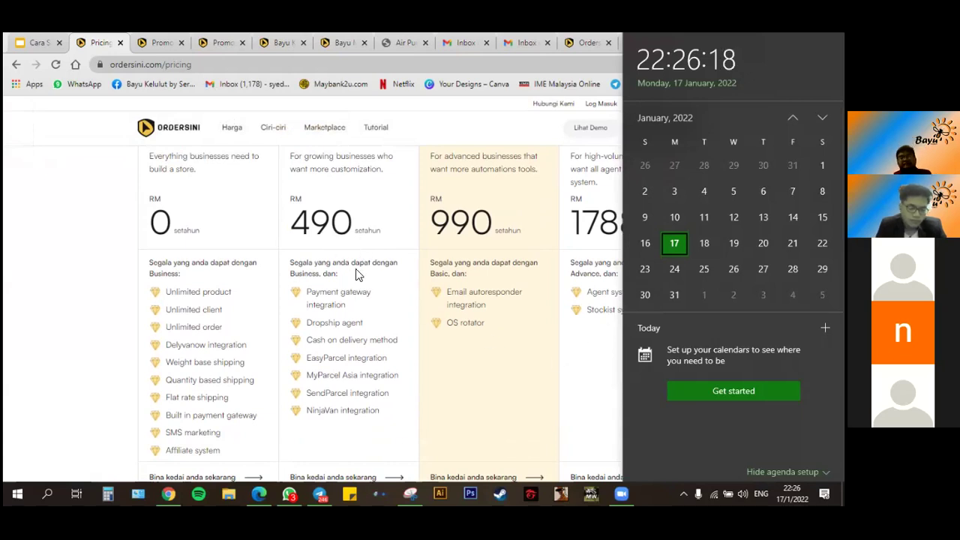
pyautogui.click(321, 287)
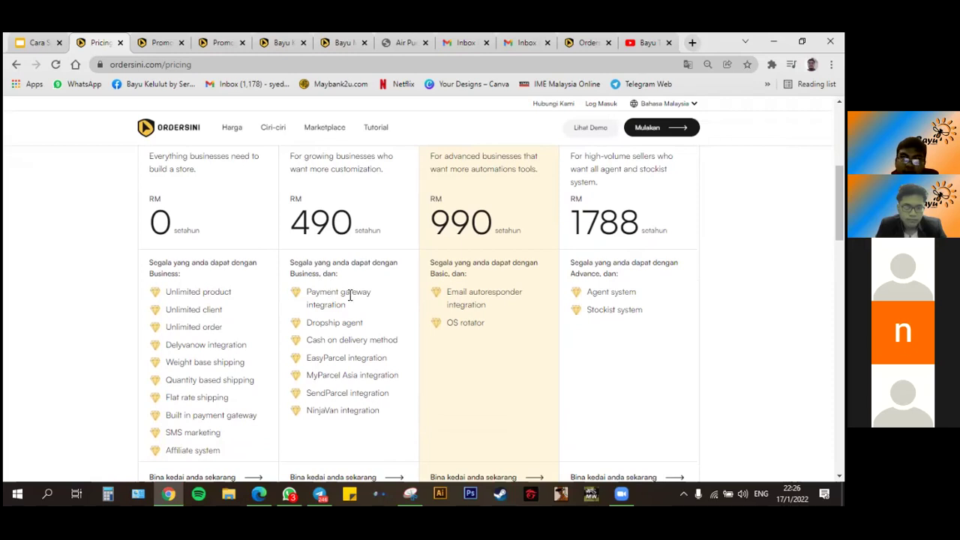
pyautogui.scroll(-1, 362, 306)
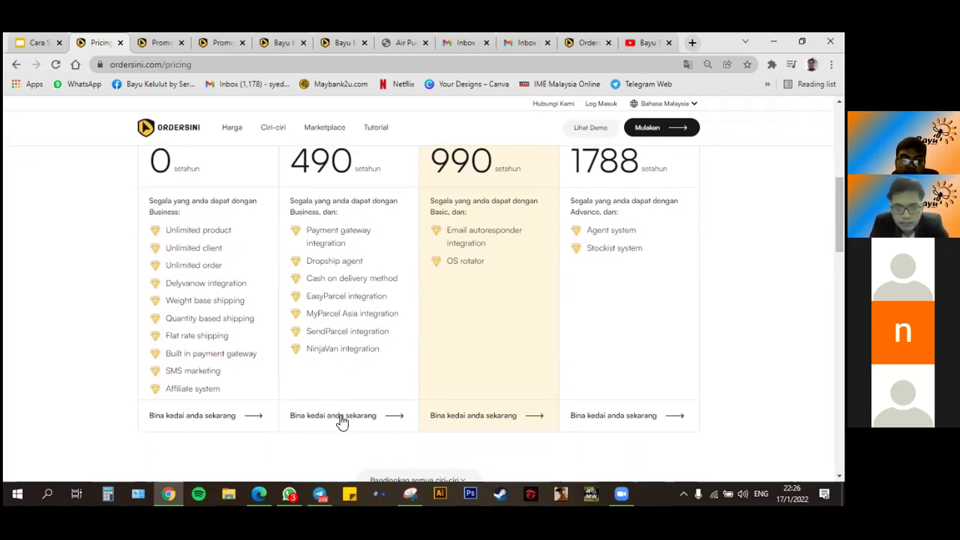
pyautogui.scroll(4, 290, 255)
# - Check the promo checkout page's web address, then come back to the pricing page
pyautogui.hotkey('ctrl', 'Tab')
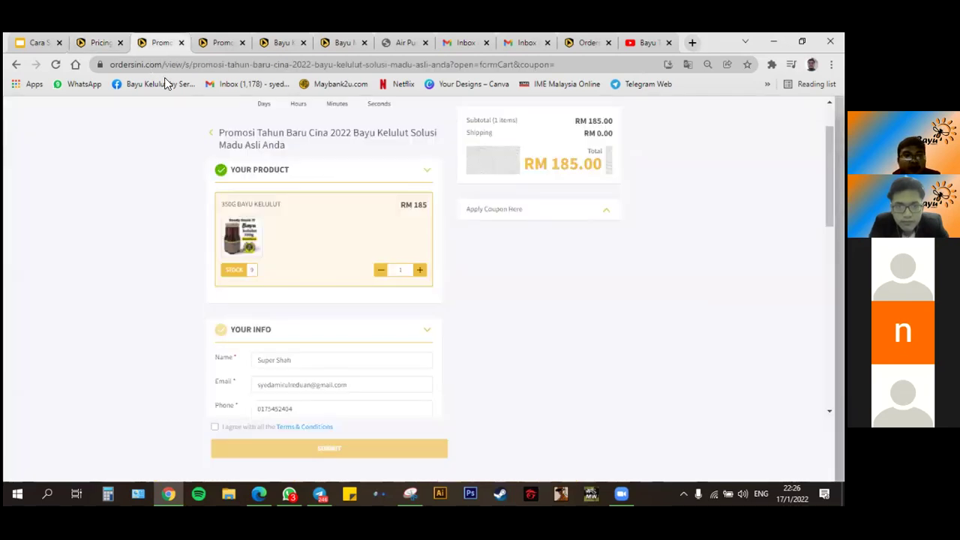
pyautogui.click(187, 65)
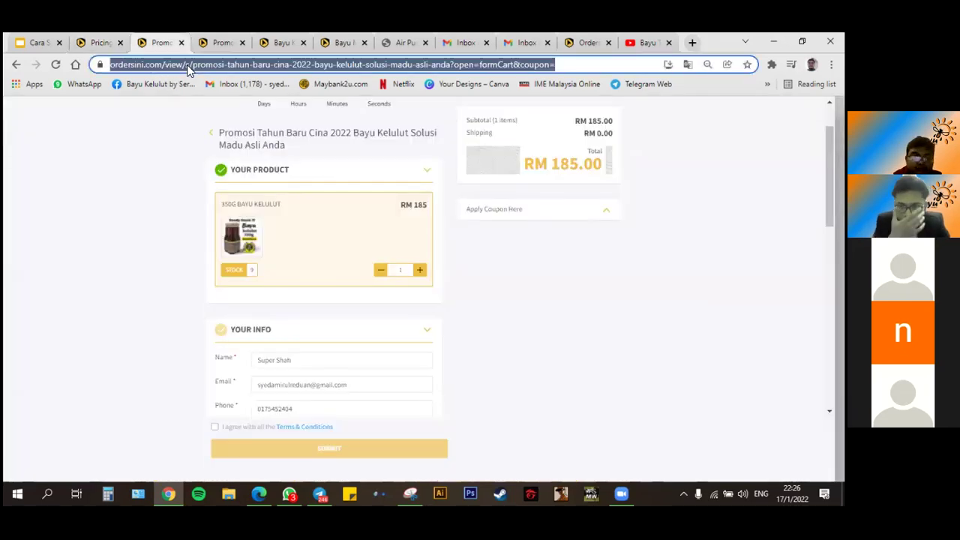
pyautogui.hotkey('ctrl', 'shift', 'Tab')
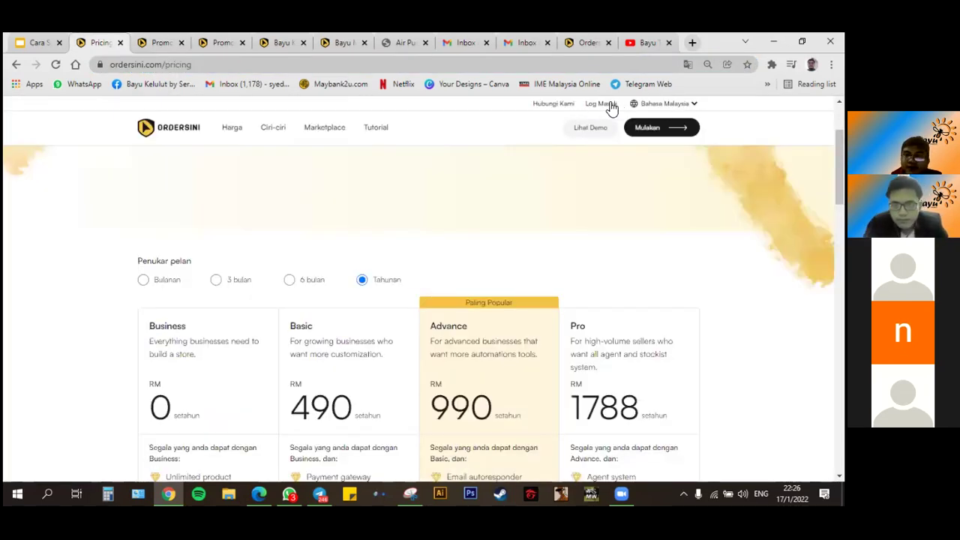
# - Sign in through Log Masuk with Chrome's saved login to reach the RM 19,790.75 dashboard
pyautogui.click(606, 104)
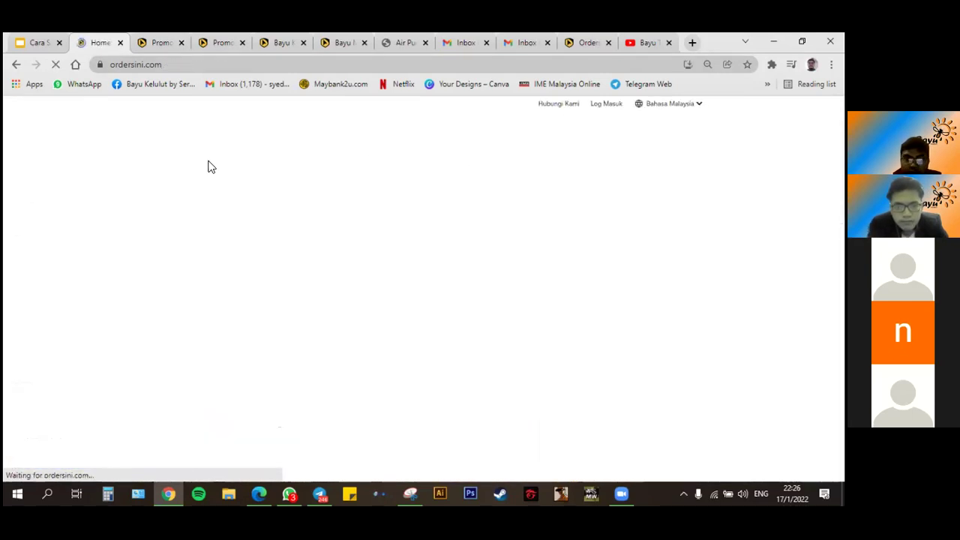
pyautogui.click(601, 103)
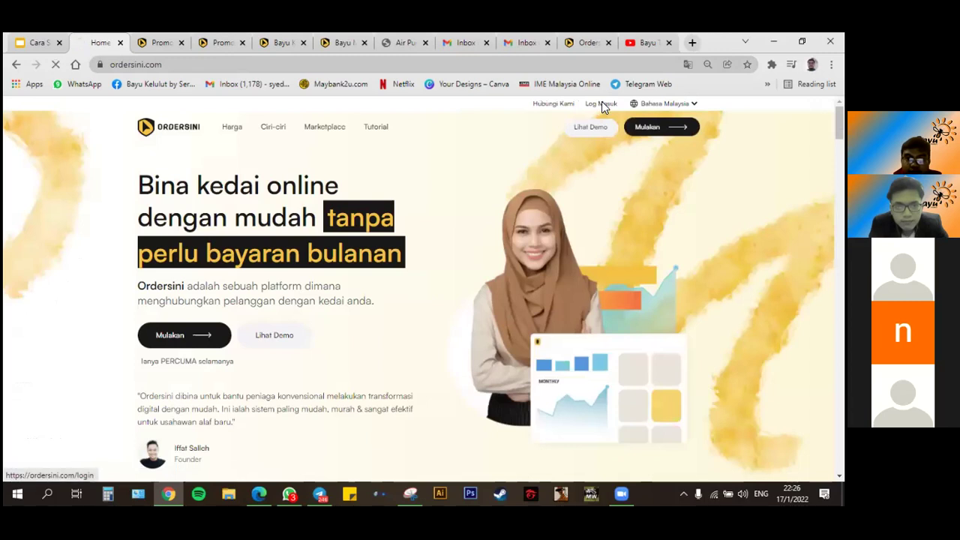
pyautogui.click(150, 184)
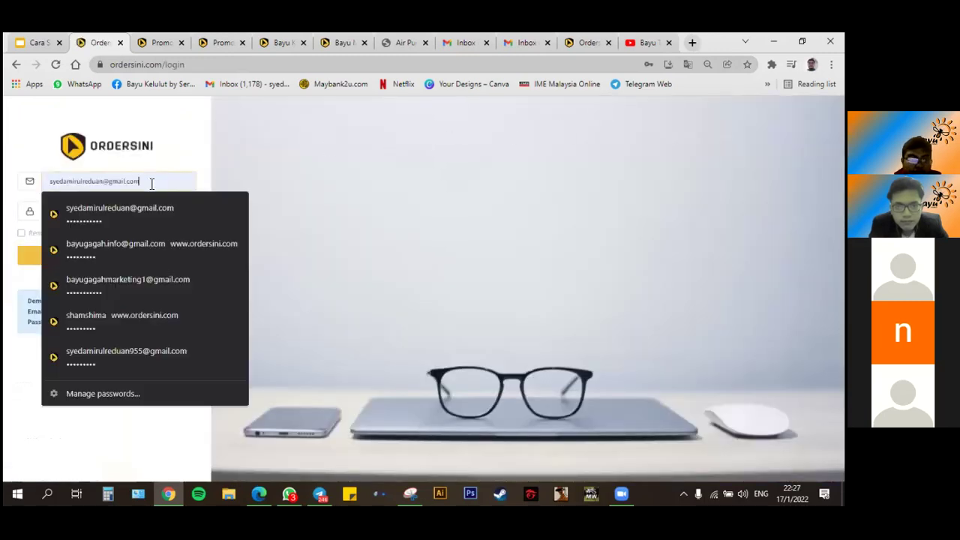
pyautogui.click(114, 282)
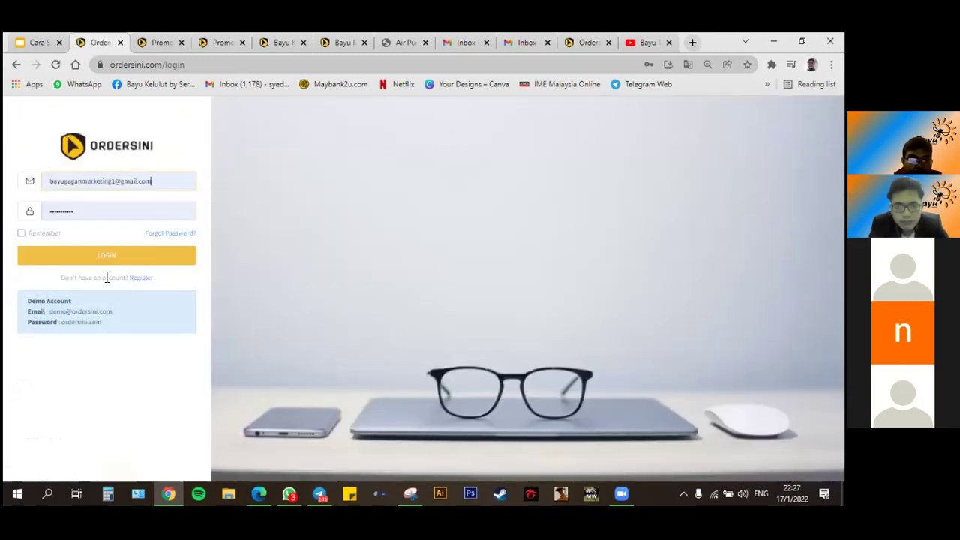
pyautogui.click(89, 258)
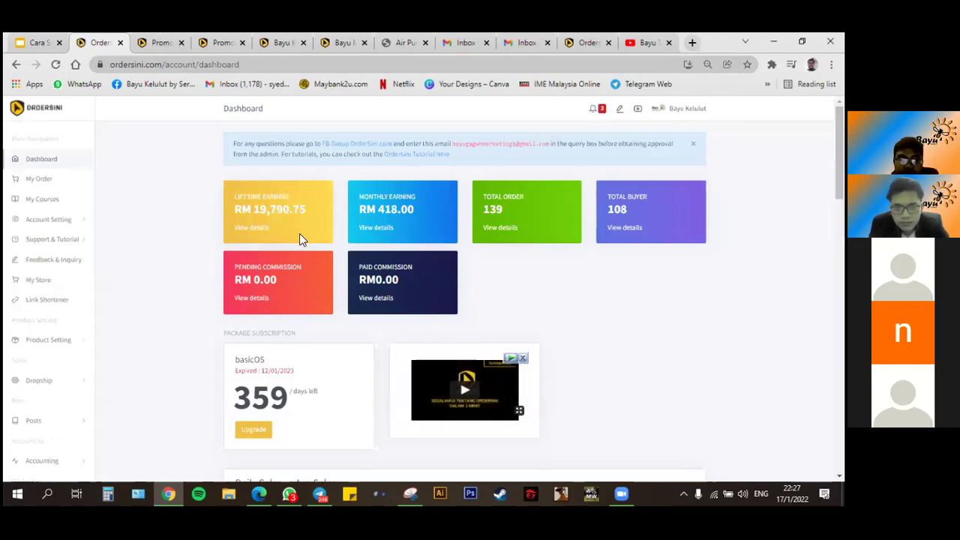
# - Open Product Setting > Product List and scroll the 53 products, led by BAYU DETOX at RM200.00
pyautogui.scroll(-1, 299, 233)
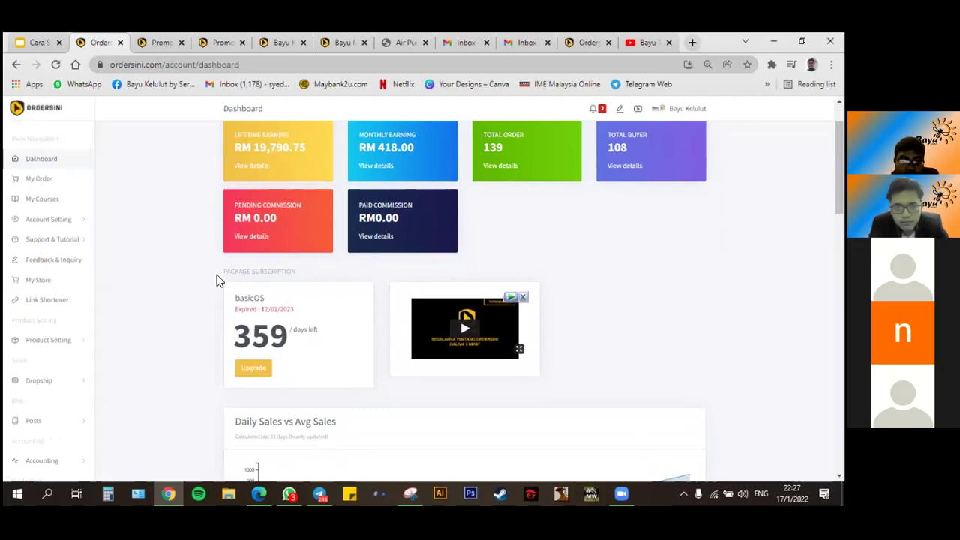
pyautogui.scroll(-2, 133, 258)
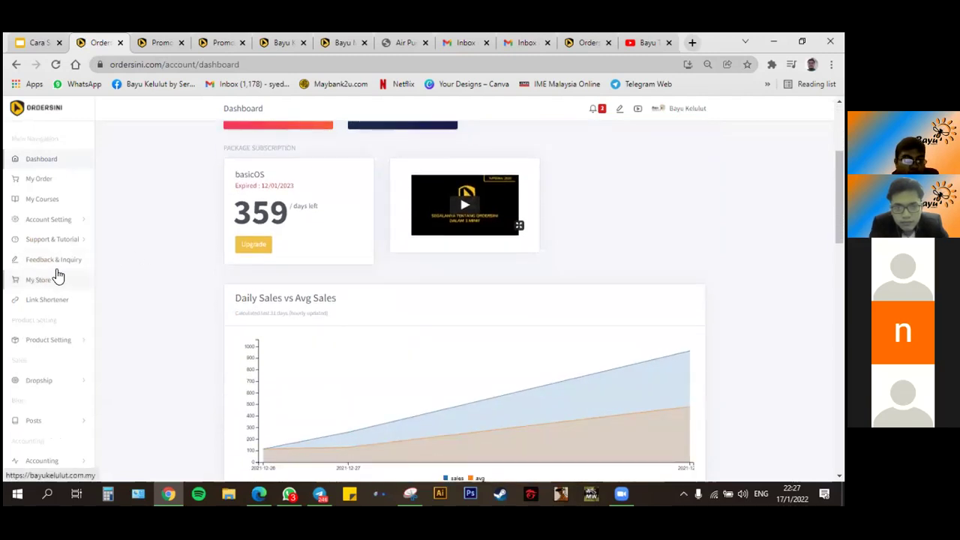
pyautogui.click(43, 344)
pyautogui.scroll(-1, 42, 343)
pyautogui.click(37, 357)
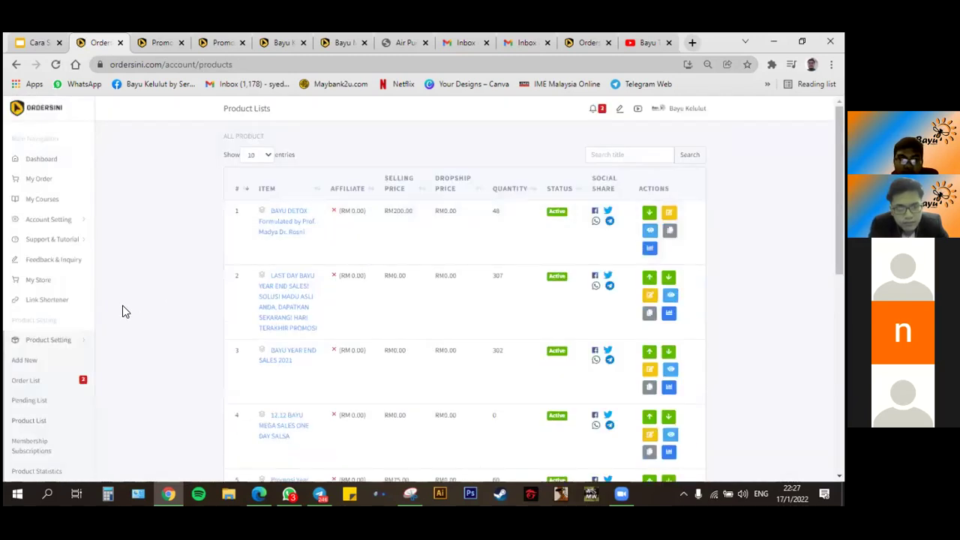
pyautogui.scroll(-4, 449, 283)
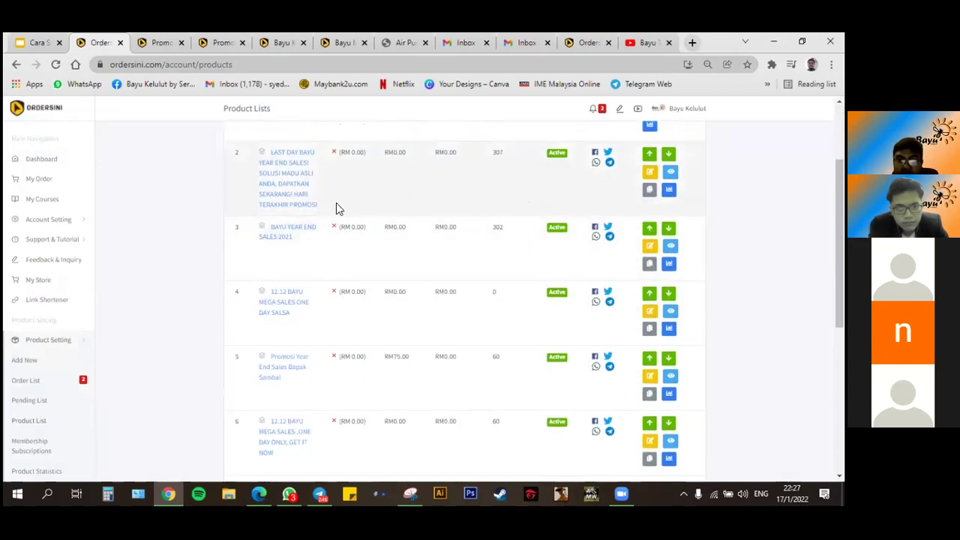
pyautogui.scroll(-2, 374, 255)
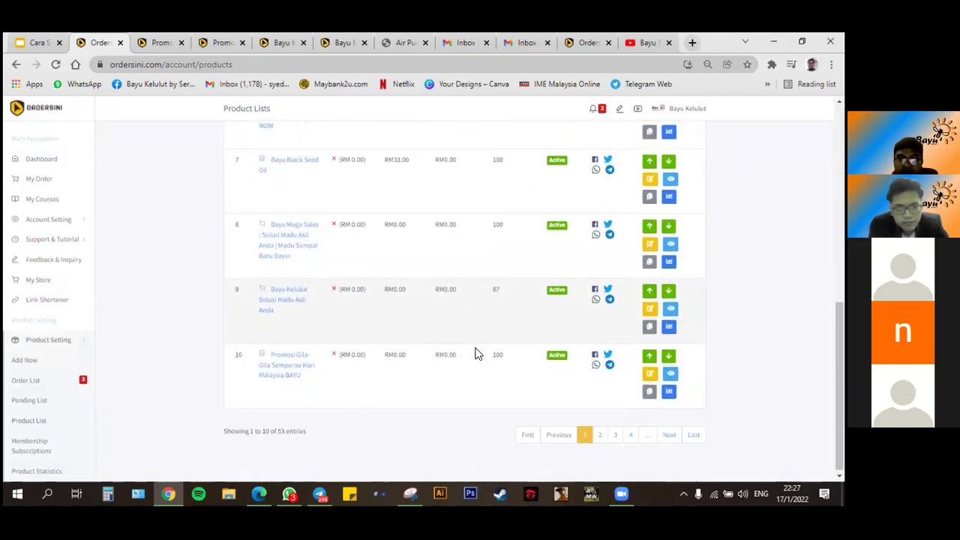
pyautogui.scroll(6, 475, 347)
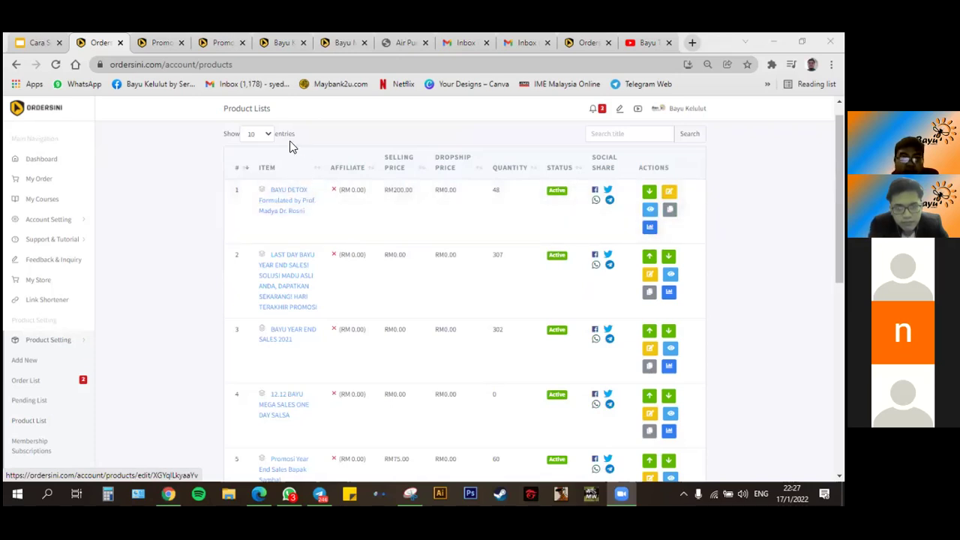
# - Cancel the promo checkout form and confirm discarding it with Yes
pyautogui.click(155, 43)
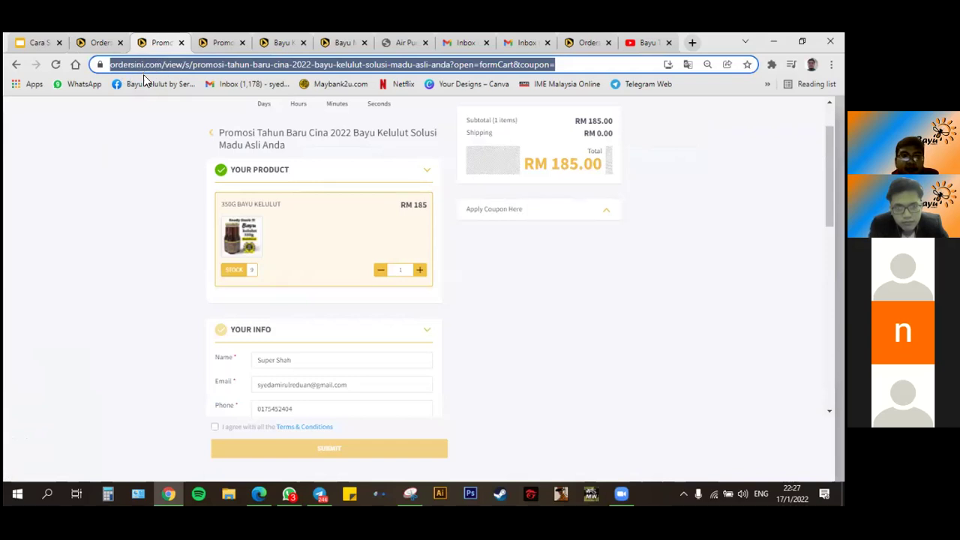
pyautogui.click(212, 132)
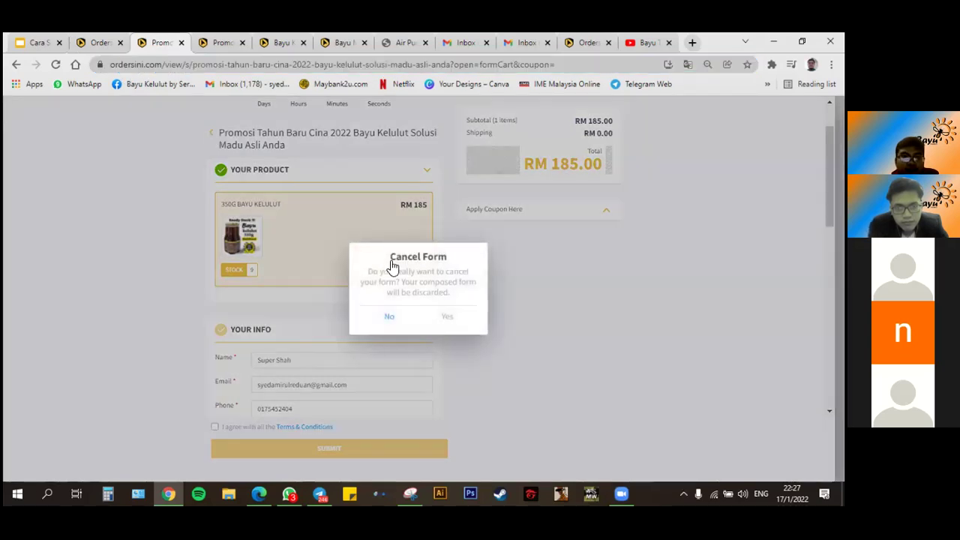
pyautogui.click(445, 317)
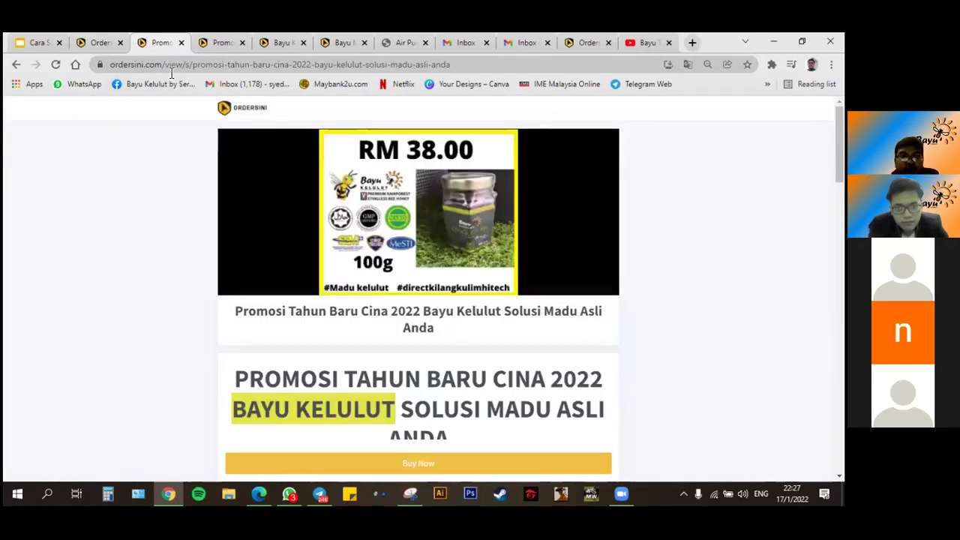
# - Load bayukelulut.com.my in the next tab's address bar
pyautogui.click(215, 43)
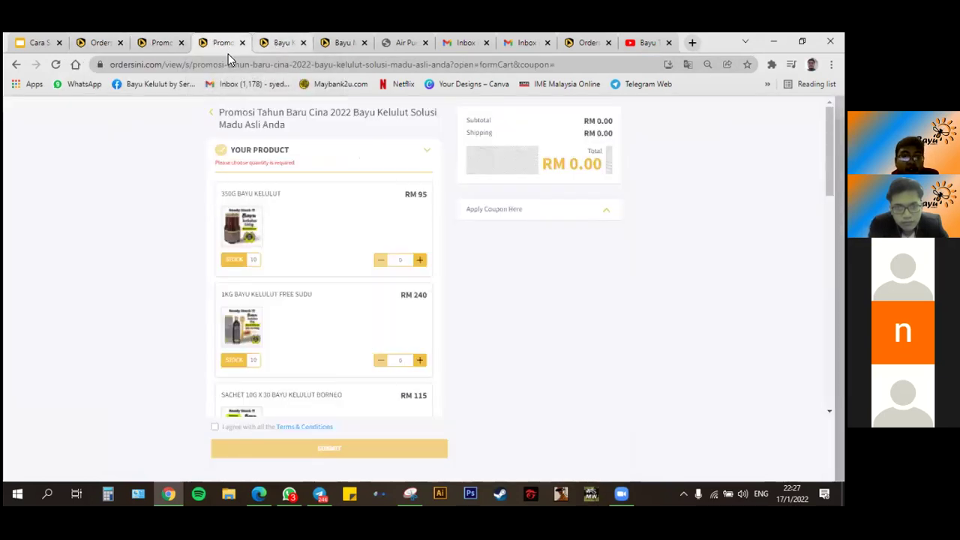
pyautogui.click(216, 64)
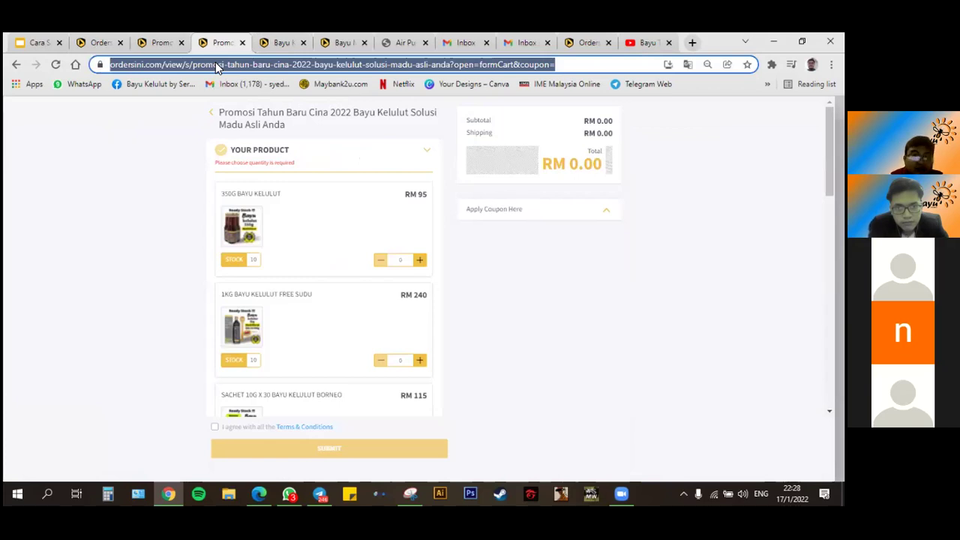
pyautogui.write('bayu')
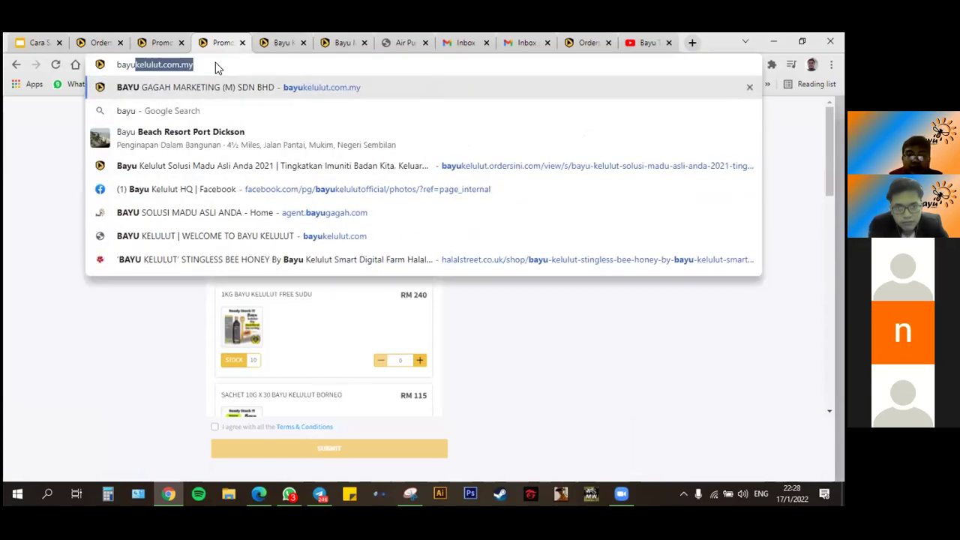
pyautogui.press('Right')
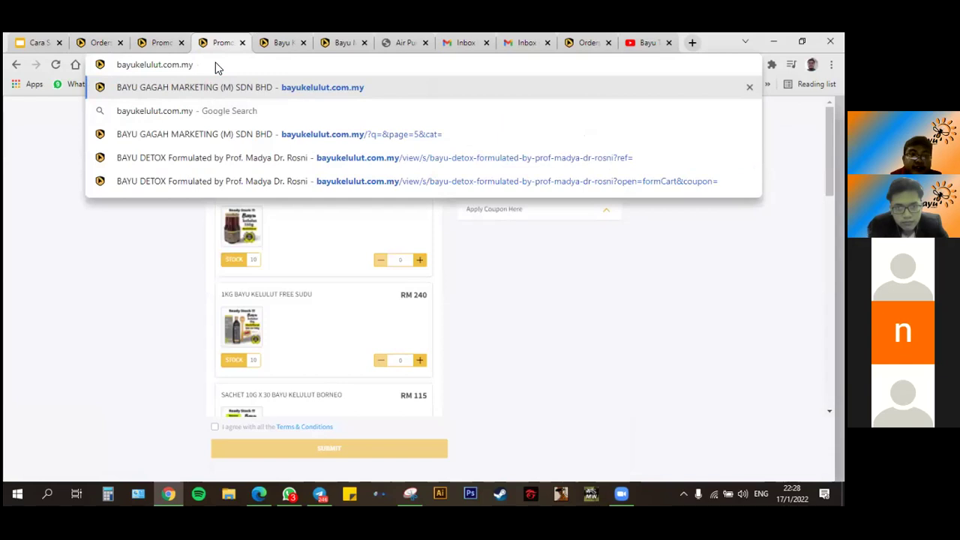
pyautogui.press('Return')
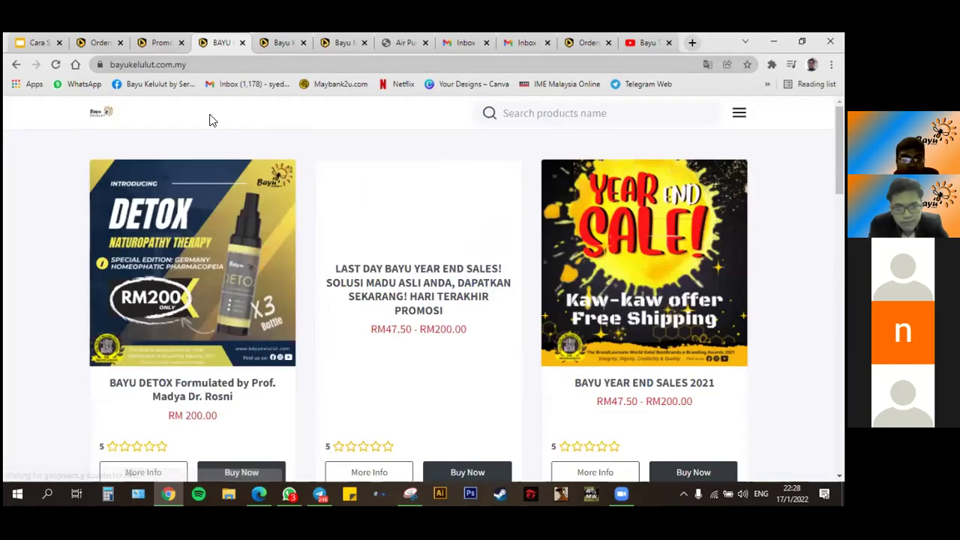
# - Open BAYU DETOX's More Info link in a new tab from the Bayu Kelulut store
pyautogui.click(158, 46)
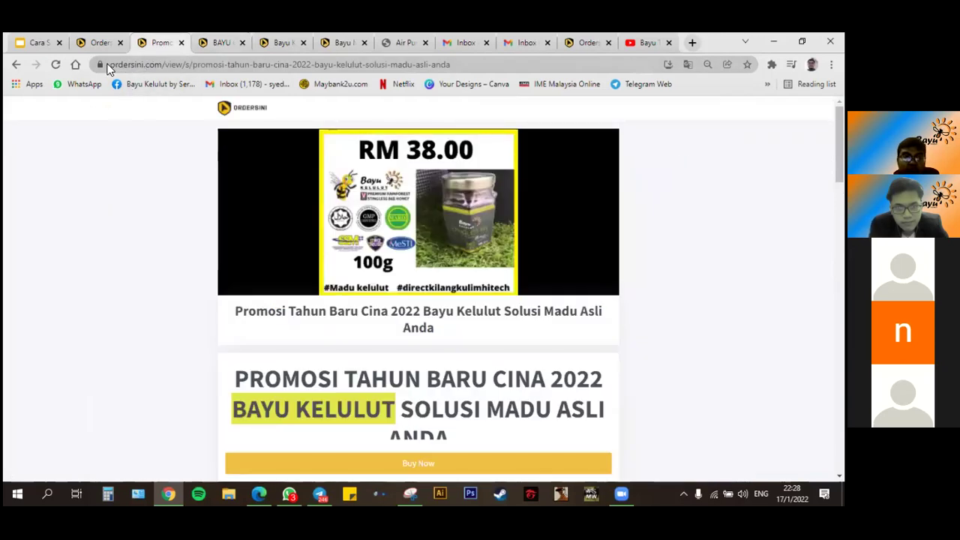
pyautogui.click(216, 43)
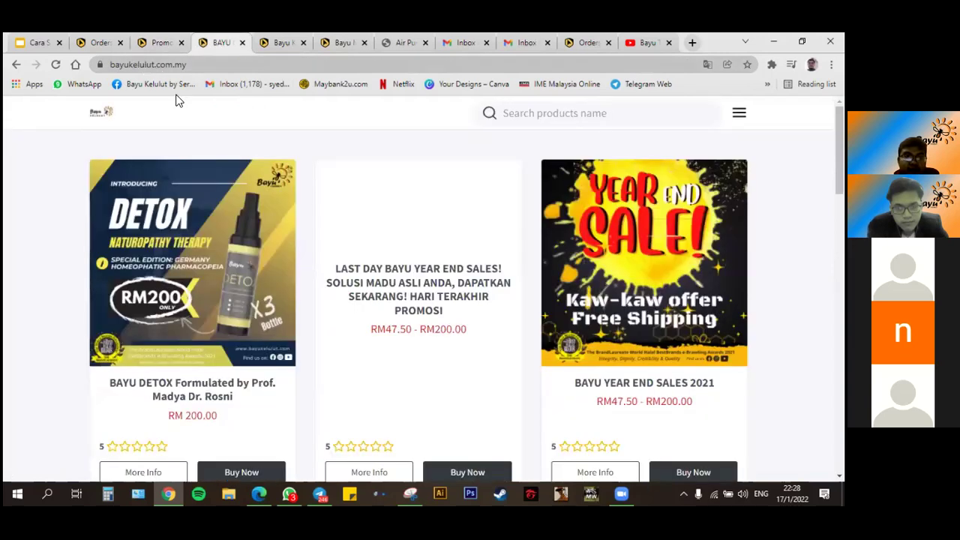
pyautogui.scroll(-3, 239, 293)
pyautogui.scroll(2, 238, 292)
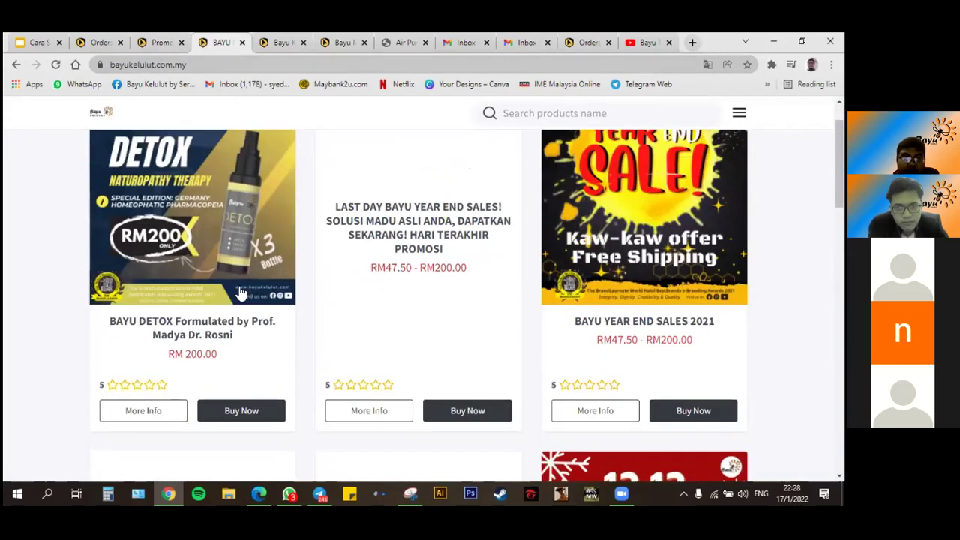
pyautogui.rightClick(146, 408)
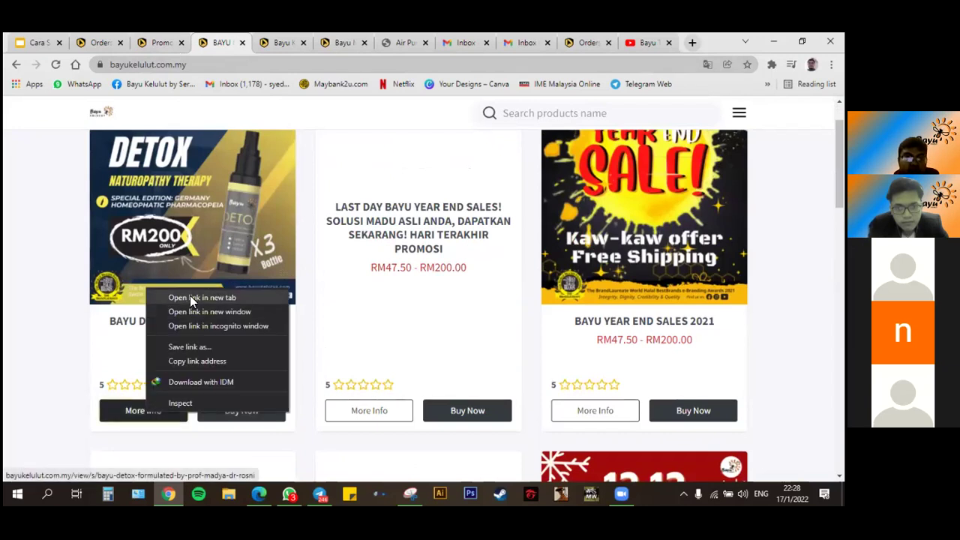
pyautogui.click(192, 297)
pyautogui.click(251, 42)
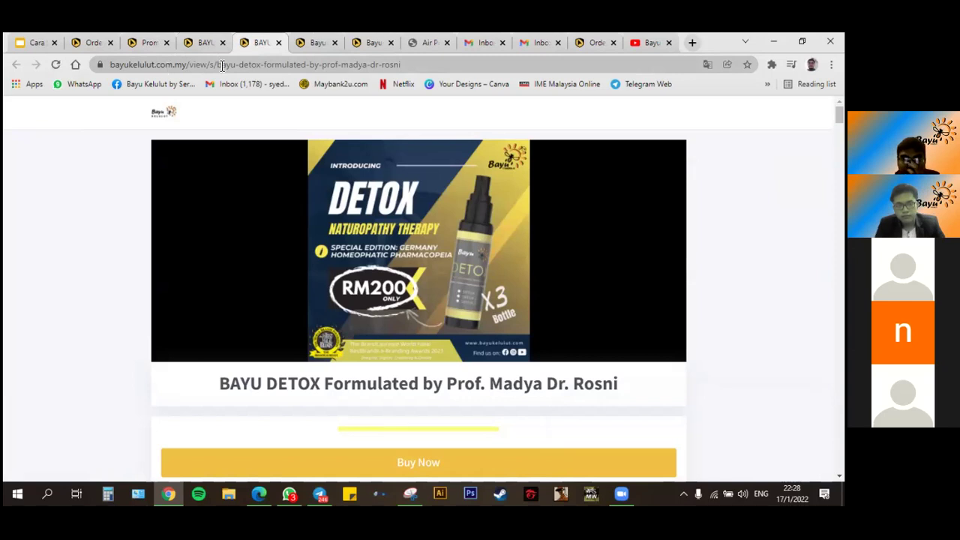
# - Delete the ordersini.com domain from the Chinese New Year promotion page's address
pyautogui.click(138, 45)
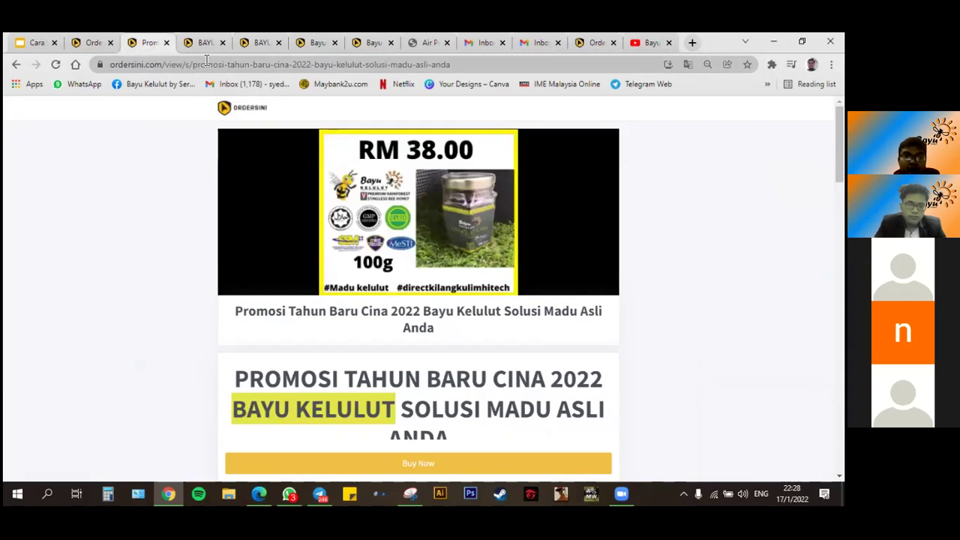
pyautogui.click(163, 64)
pyautogui.click(165, 64)
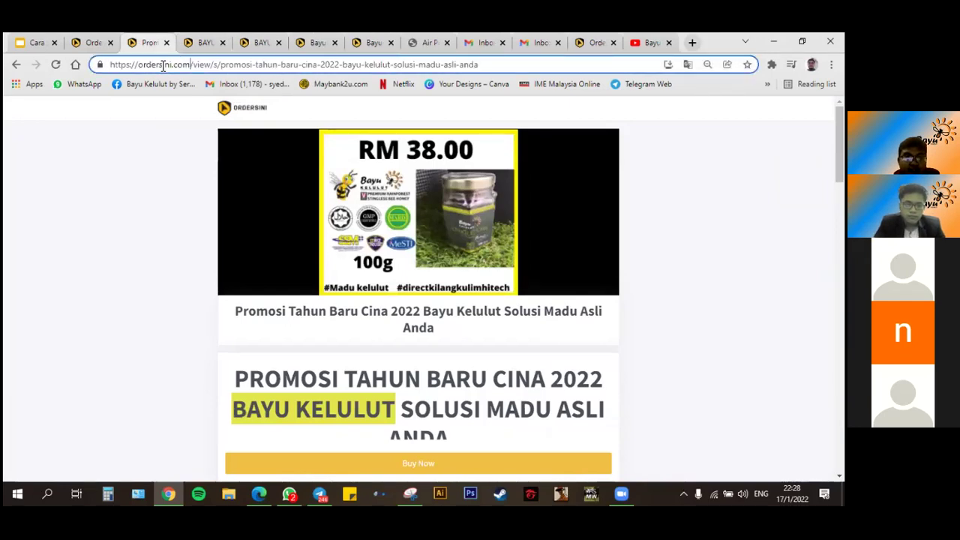
pyautogui.moveTo(191, 65); pyautogui.dragTo(107, 67)
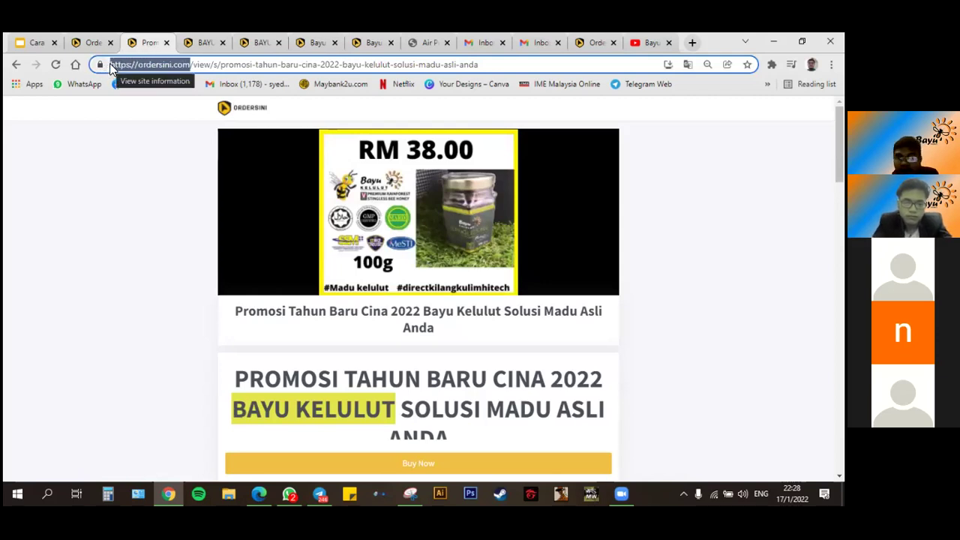
pyautogui.press('BackSpace')
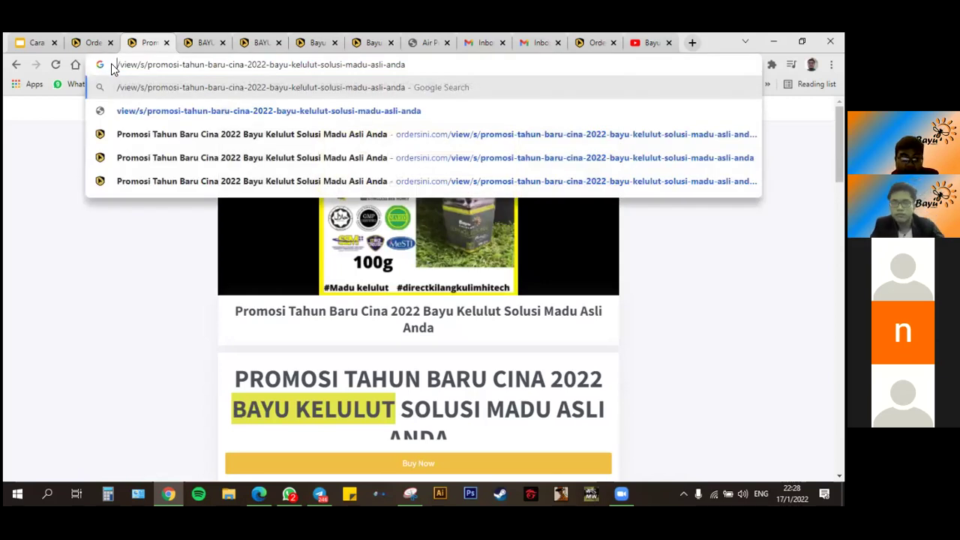
# - Scroll through the BAYU DETOX product page, then return to the Ordersini product list
pyautogui.click(259, 43)
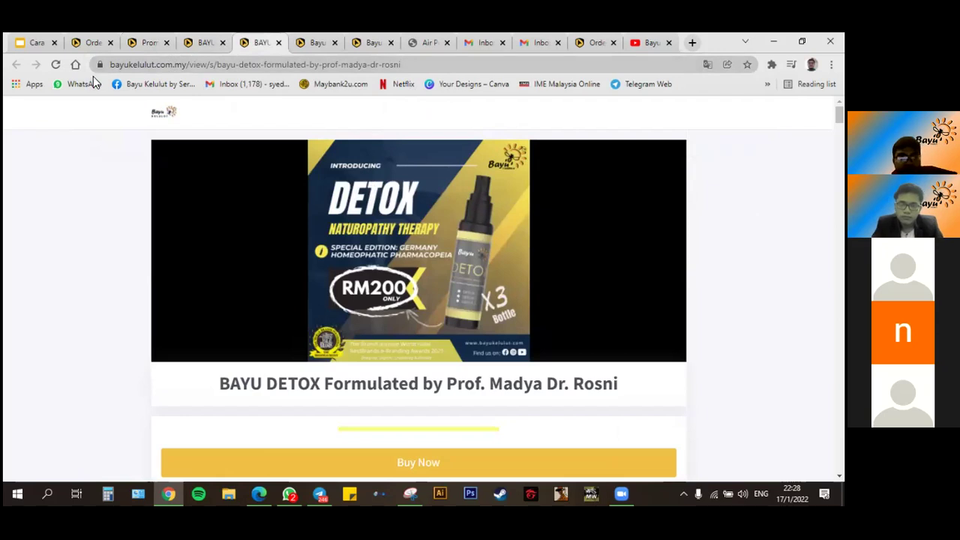
pyautogui.scroll(-5, 448, 262)
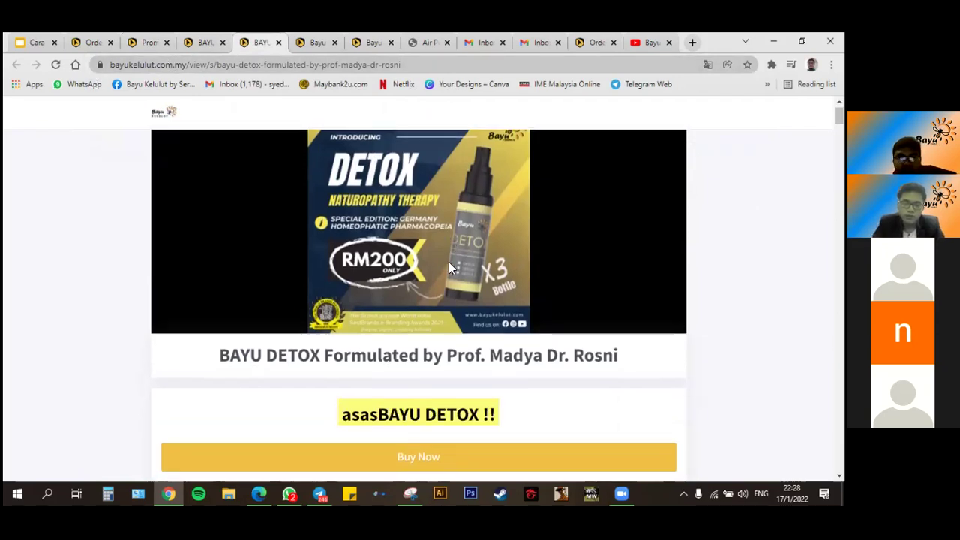
pyautogui.scroll(-8, 439, 258)
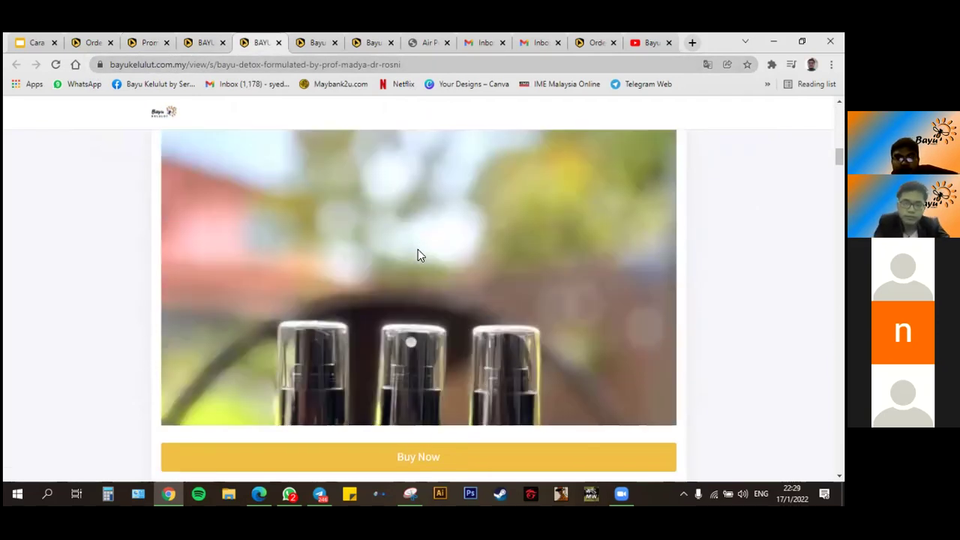
pyautogui.scroll(-6, 433, 235)
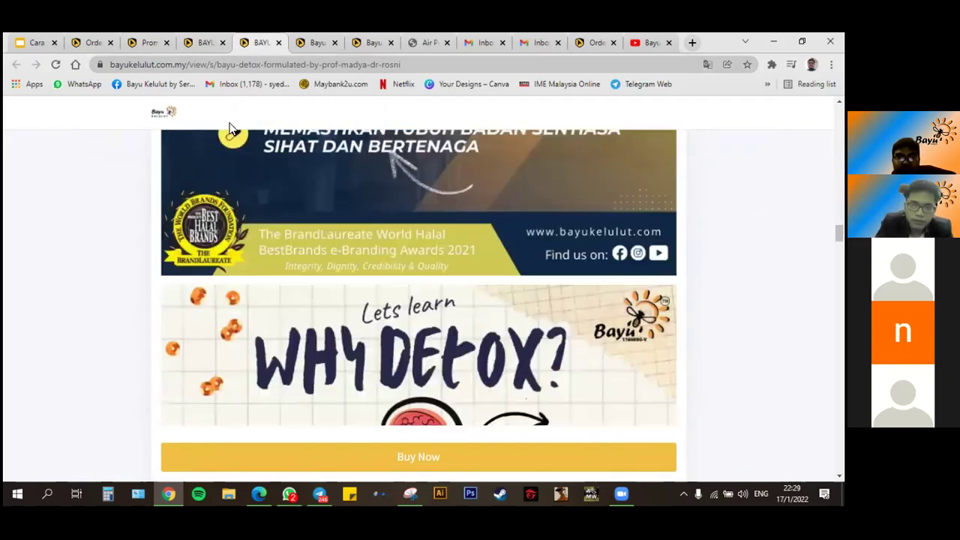
pyautogui.scroll(4, 259, 160)
pyautogui.scroll(2, 208, 144)
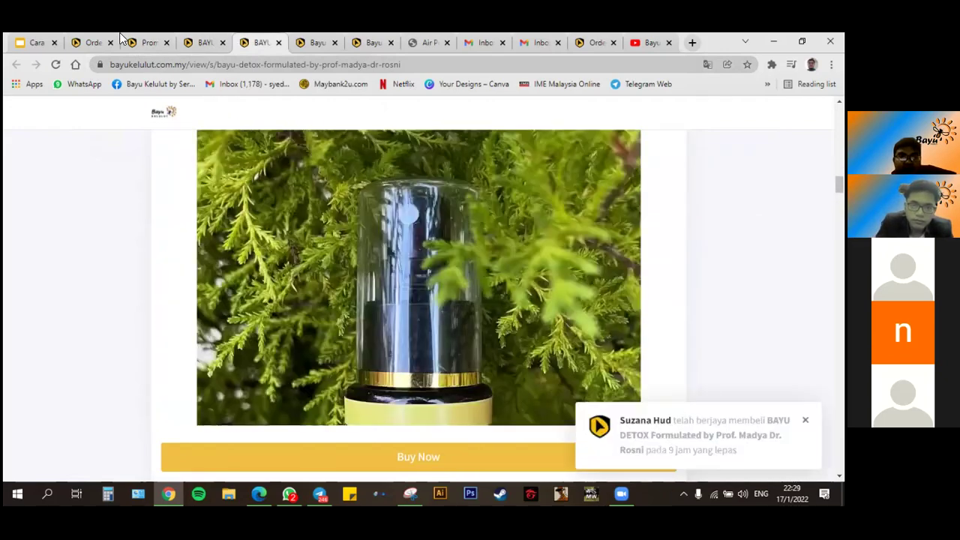
pyautogui.click(89, 42)
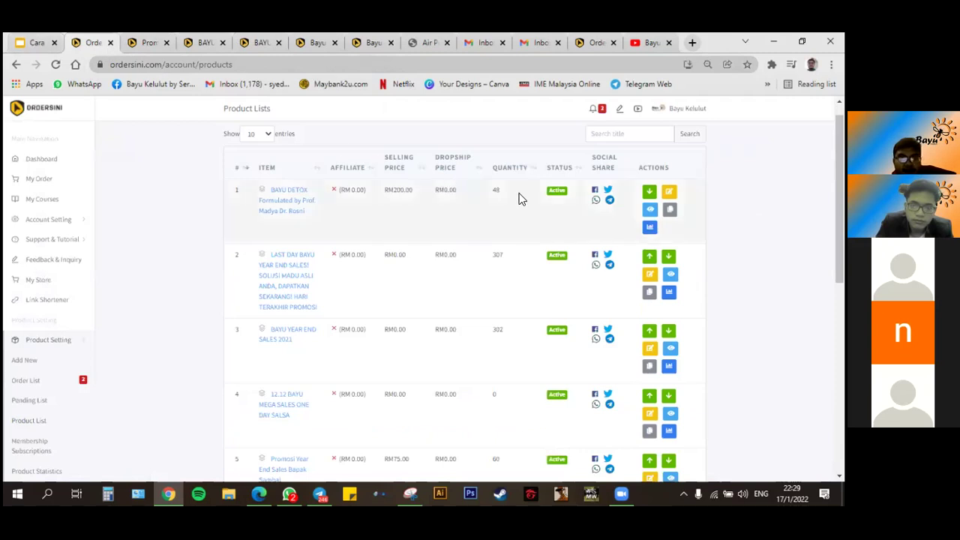
pyautogui.scroll(-3, 467, 234)
pyautogui.scroll(1, 255, 214)
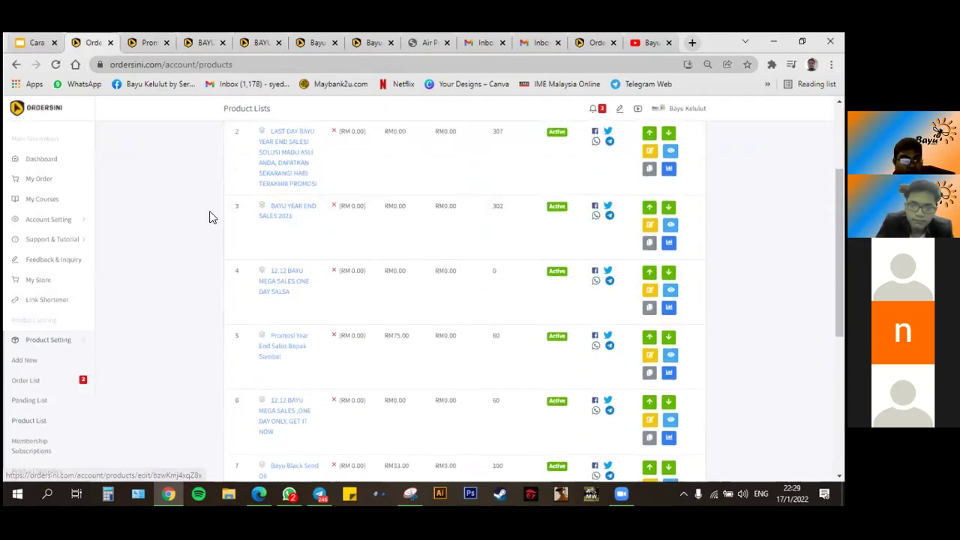
pyautogui.scroll(3, 450, 255)
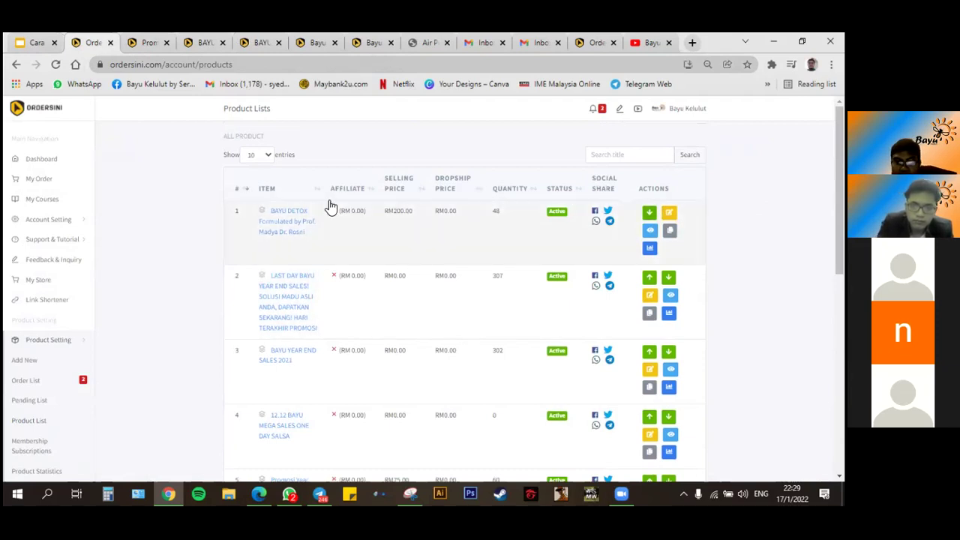
pyautogui.click(649, 212)
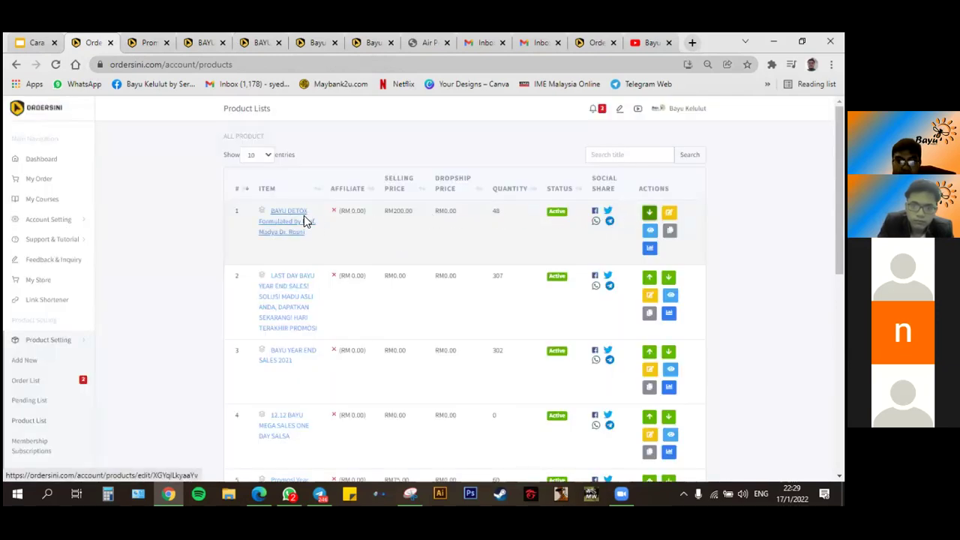
# - Open BAYU DETOX from row 1 of Product Lists in Edit Product
pyautogui.click(298, 232)
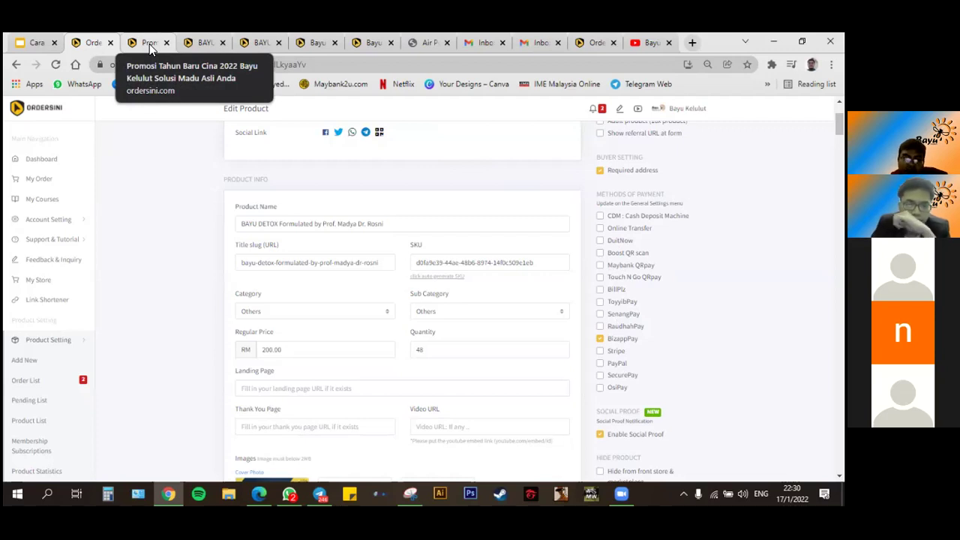
# - Search Google for toyyibPay from the promotion tab's address bar and view the results
pyautogui.click(149, 44)
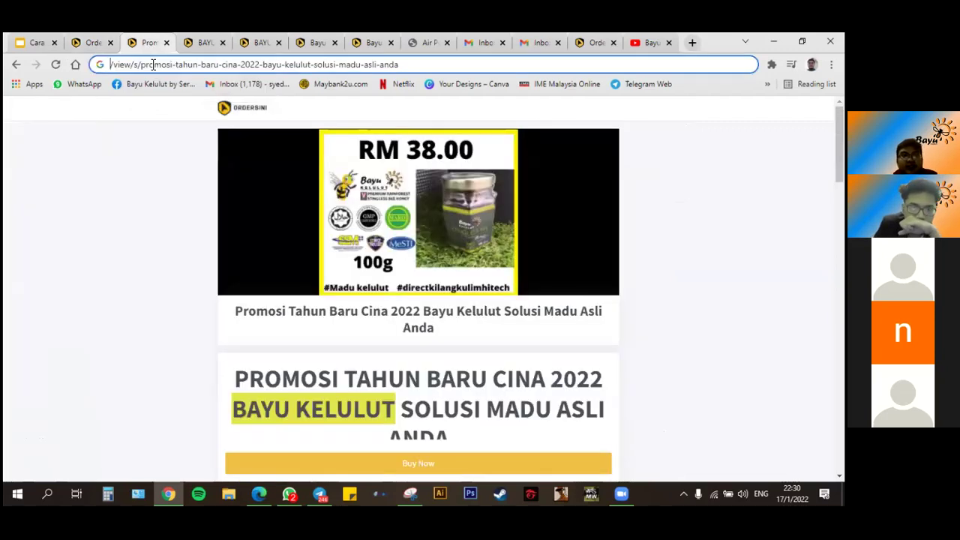
pyautogui.click(154, 66)
pyautogui.write('toyi')
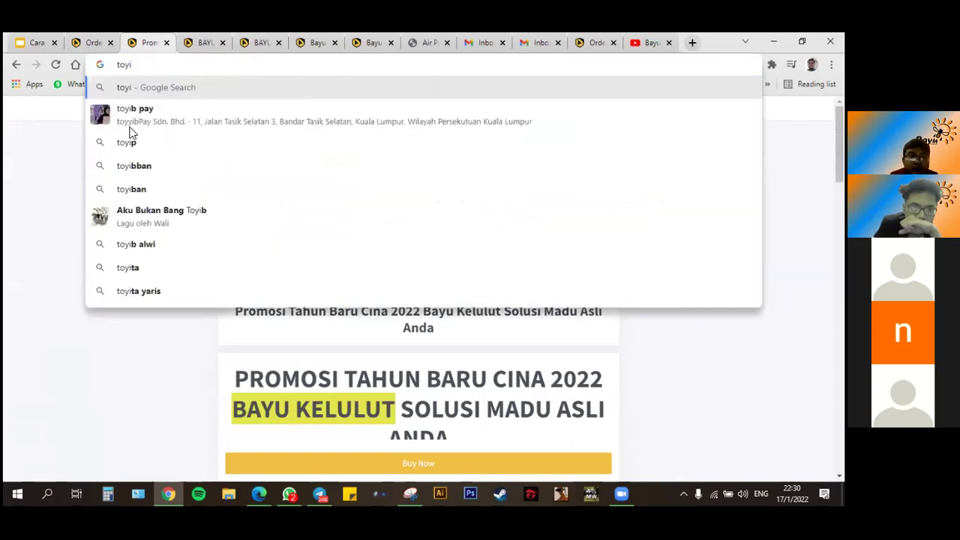
pyautogui.click(132, 143)
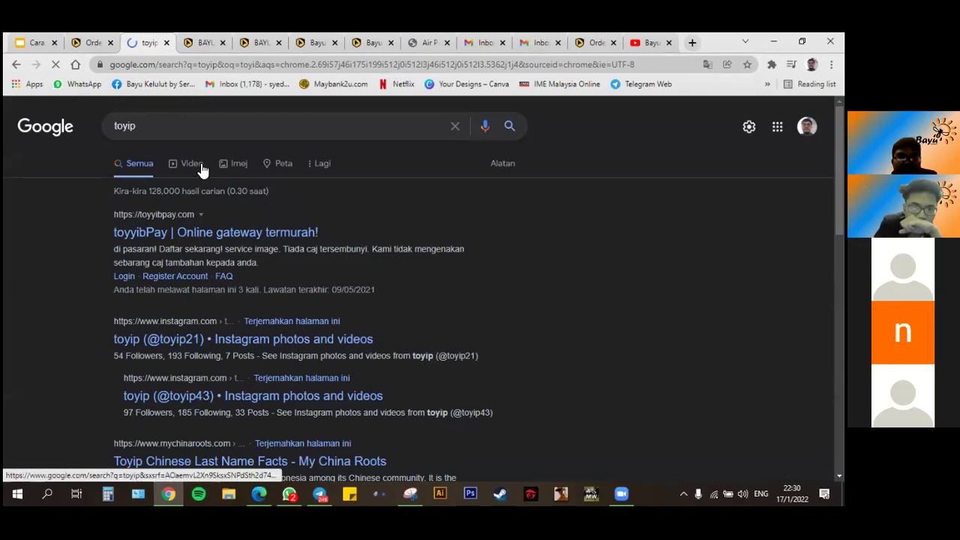
pyautogui.click(93, 43)
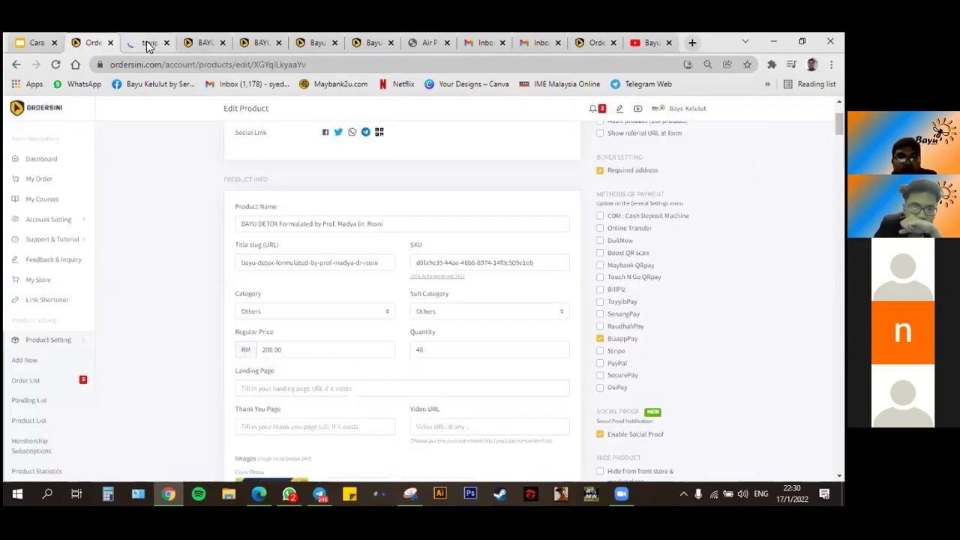
pyautogui.click(146, 42)
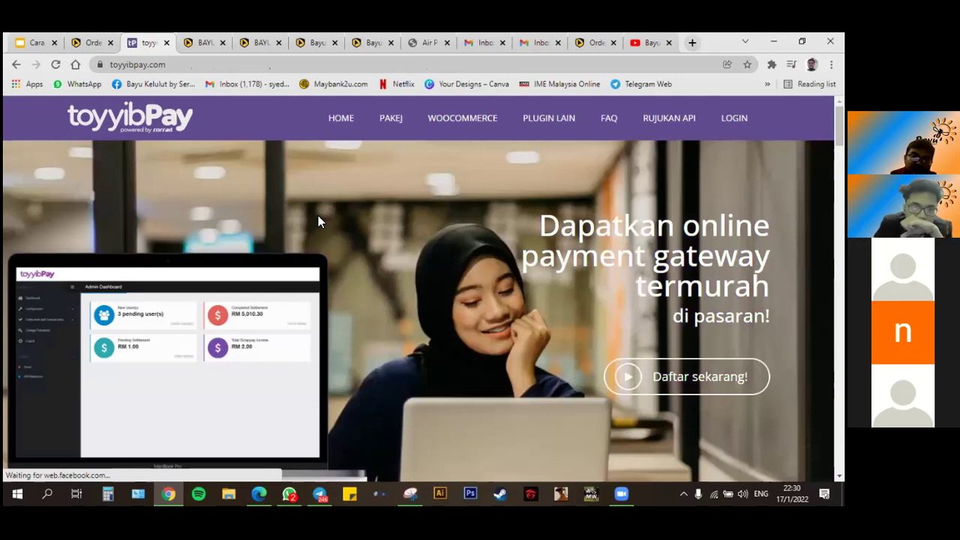
# - Jump to toyyibPay's PAKEJ pricing, scroll the packages, then return to the Bayu Kelulut tab
pyautogui.click(389, 122)
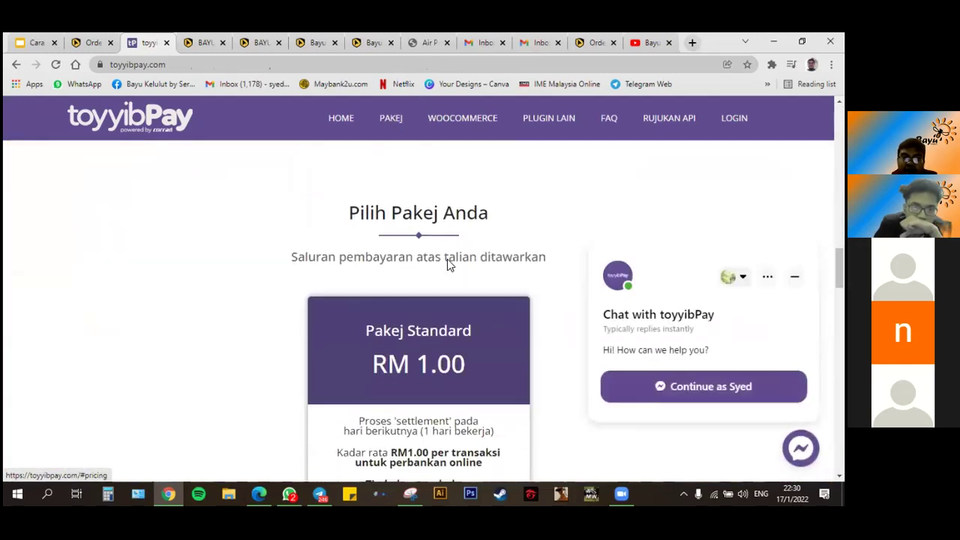
pyautogui.scroll(5, 460, 232)
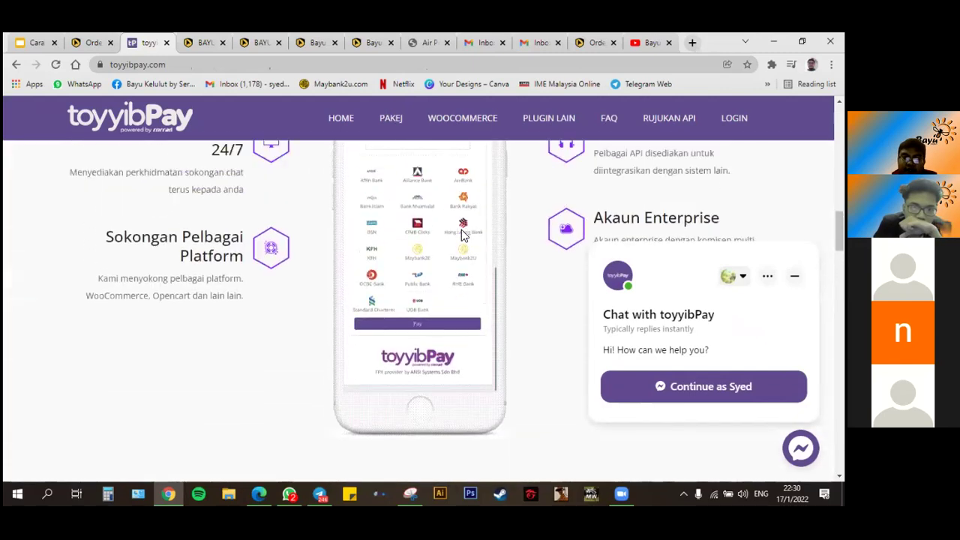
pyautogui.scroll(5, 478, 270)
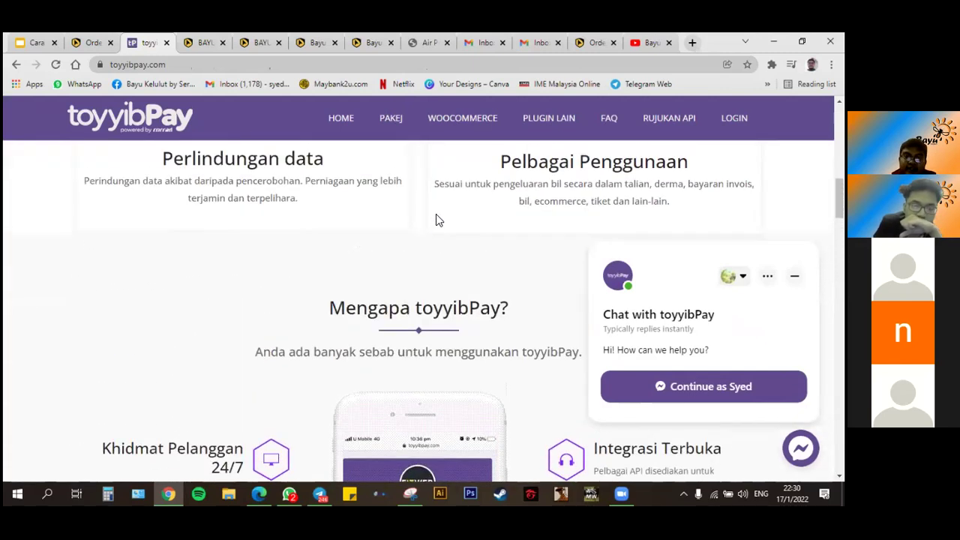
pyautogui.scroll(5, 478, 191)
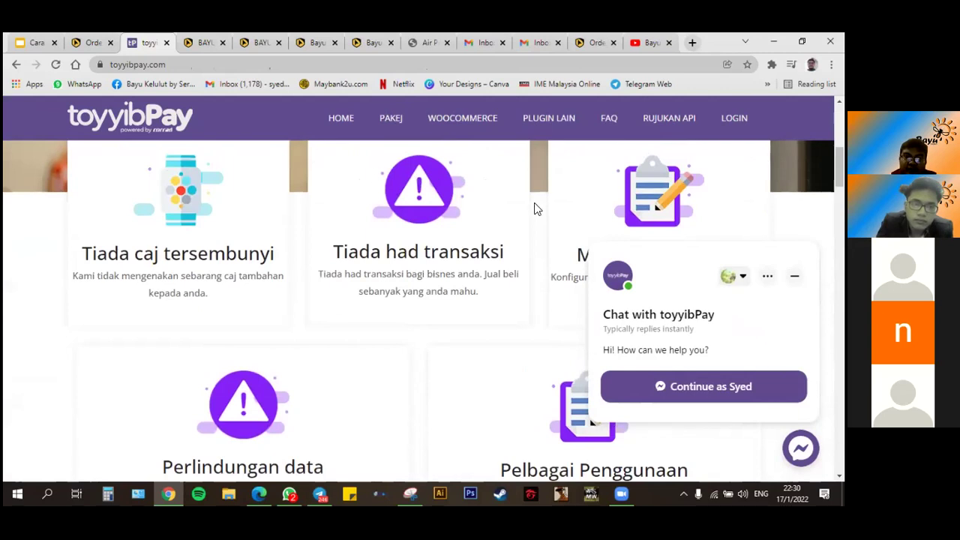
pyautogui.scroll(2, 541, 210)
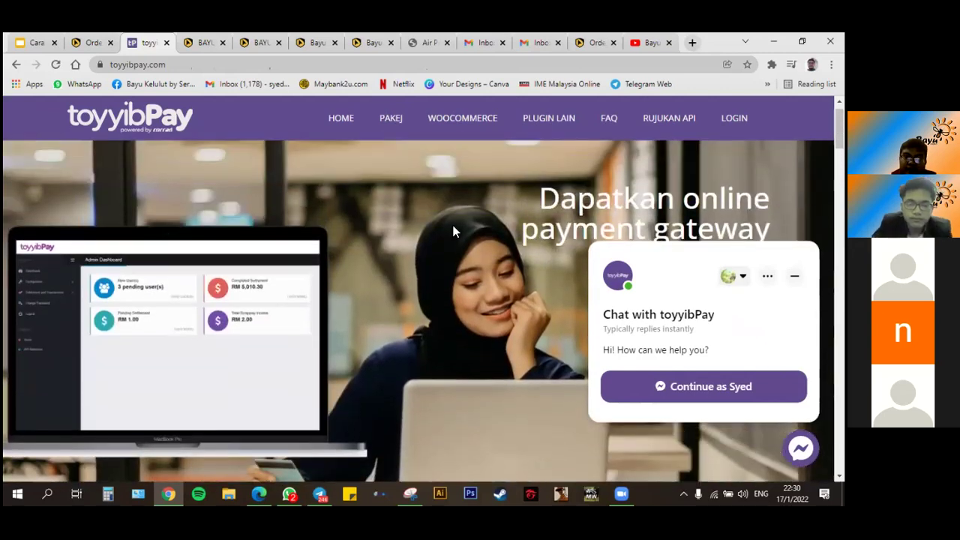
pyautogui.scroll(-2, 523, 208)
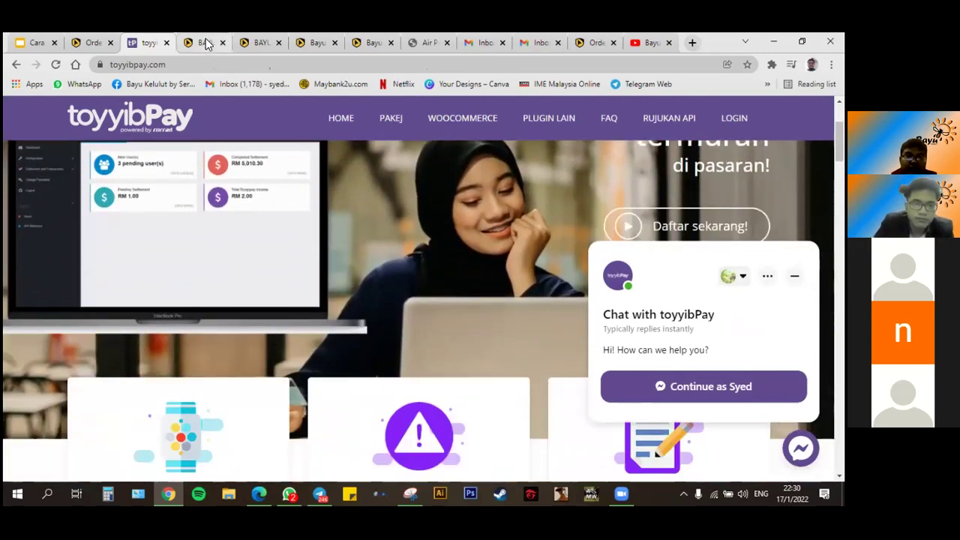
pyautogui.click(204, 42)
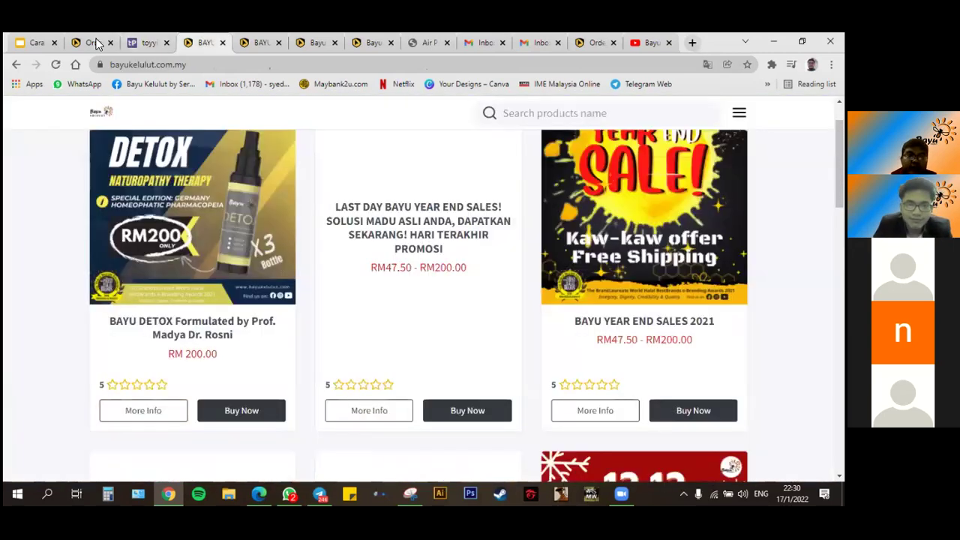
# - Search the web for 'bizzapay', then check the toyyibPay website tab
pyautogui.click(165, 66)
pyautogui.write('bizzapa')
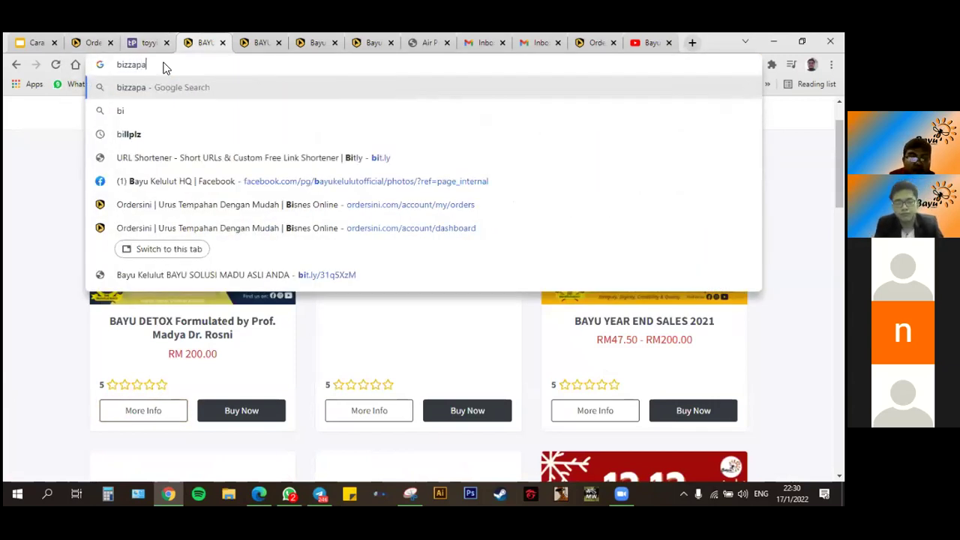
pyautogui.write('y')
pyautogui.press('Return')
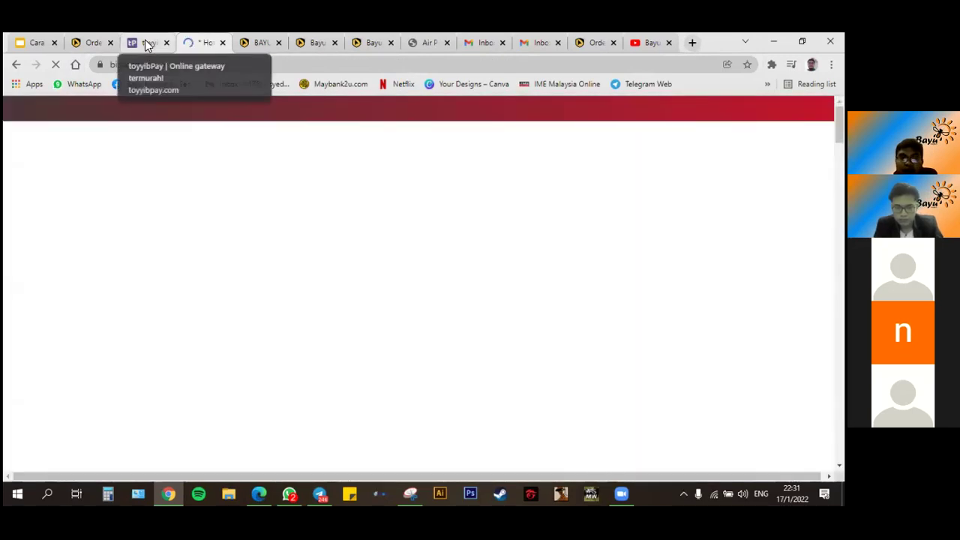
pyautogui.click(144, 42)
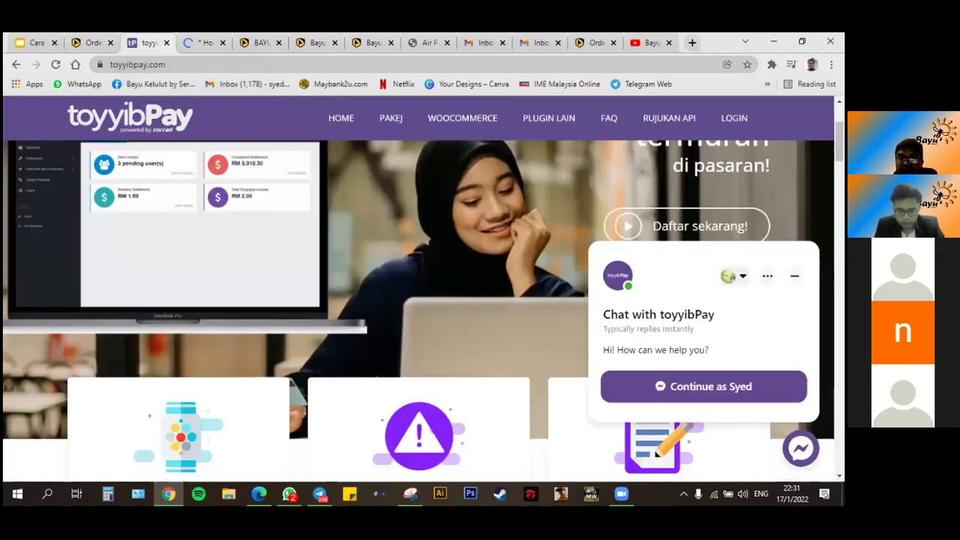
pyautogui.click(791, 493)
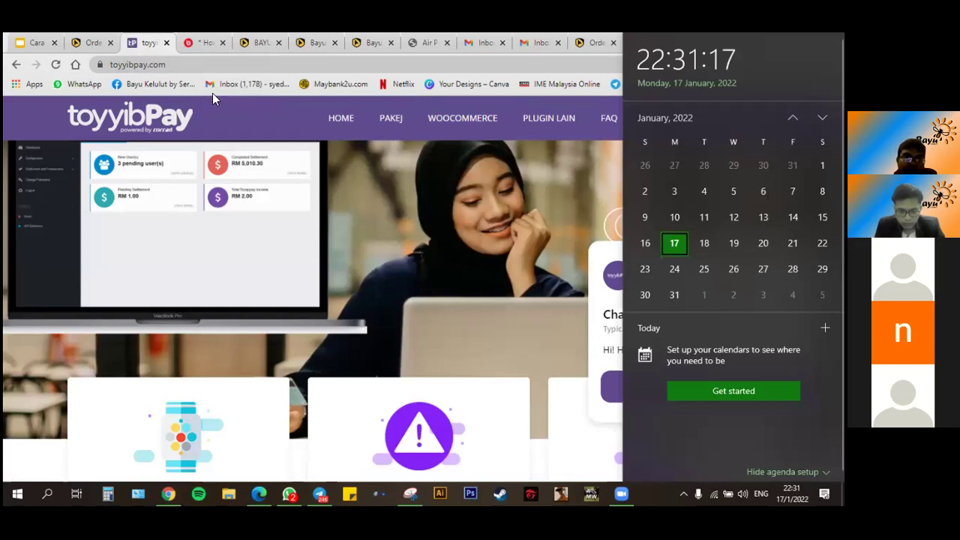
# - Scroll the Bizappay homepage, then go back to the Ordersini Edit Product tab with Ctrl+2
pyautogui.click(202, 42)
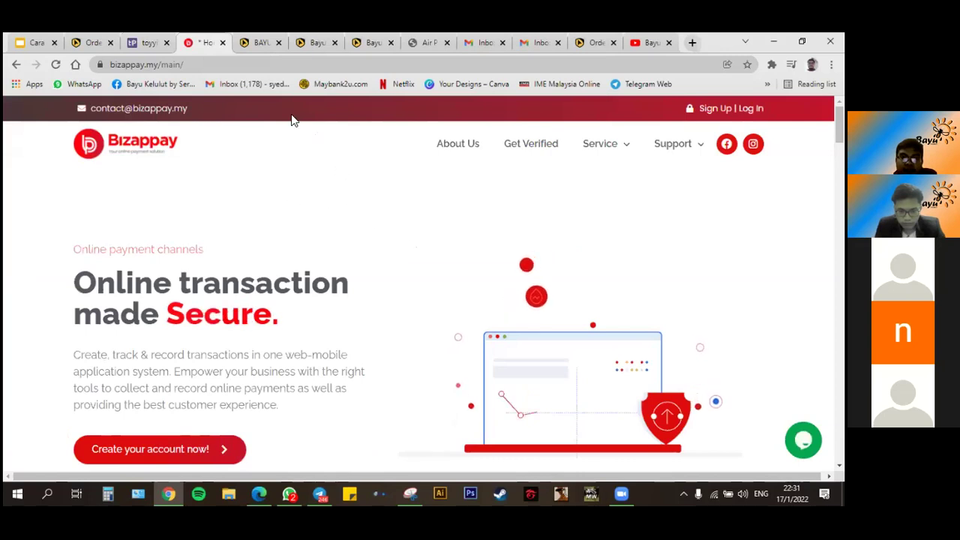
pyautogui.scroll(-4, 626, 195)
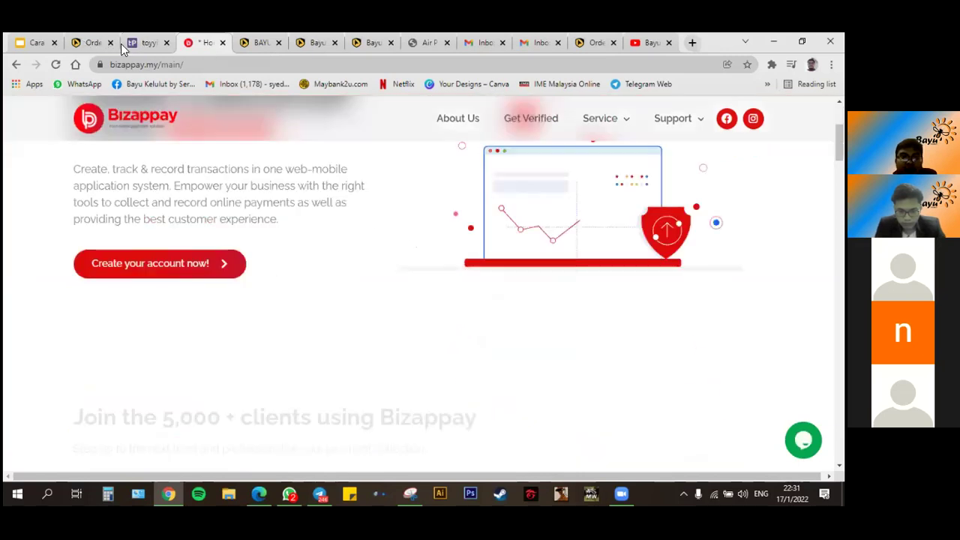
pyautogui.scroll(3, 600, 265)
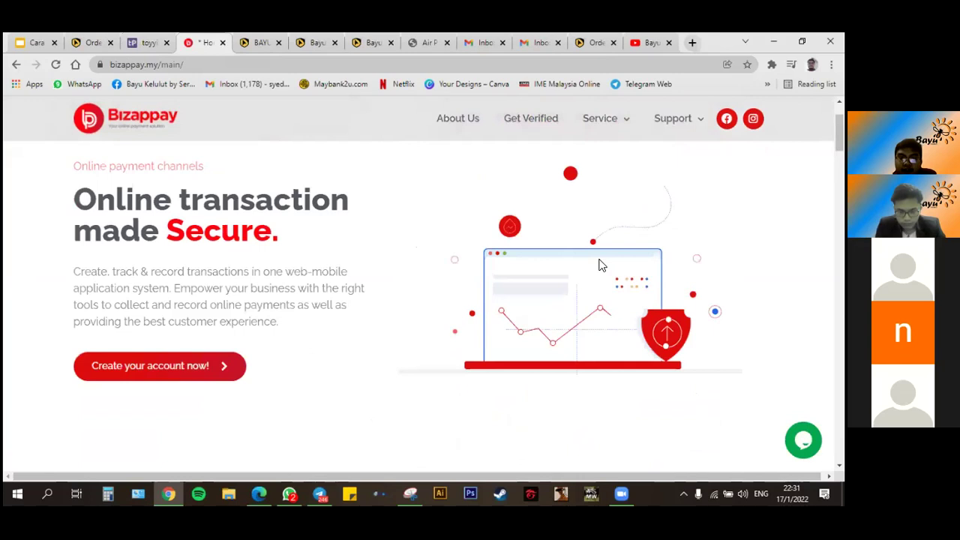
pyautogui.scroll(1, 605, 266)
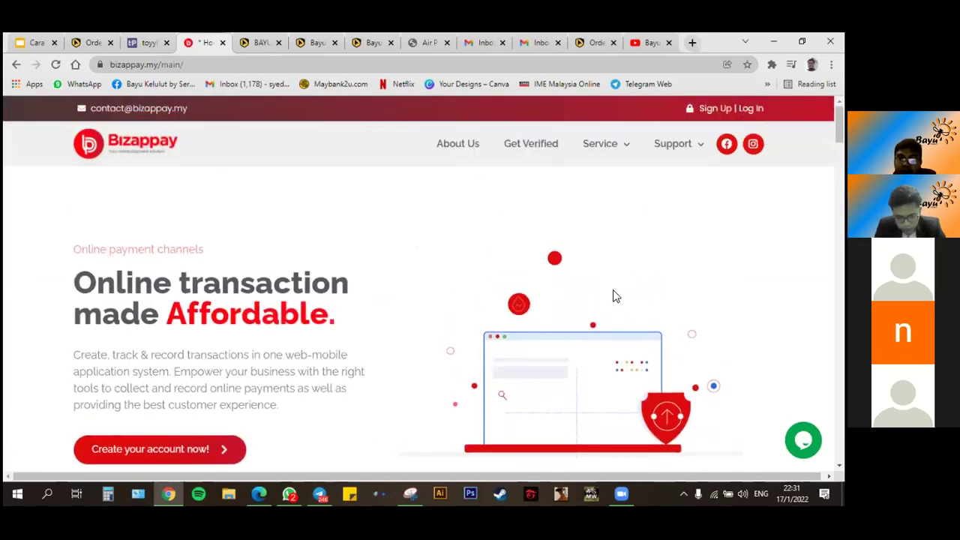
pyautogui.hotkey('ctrl', '2')
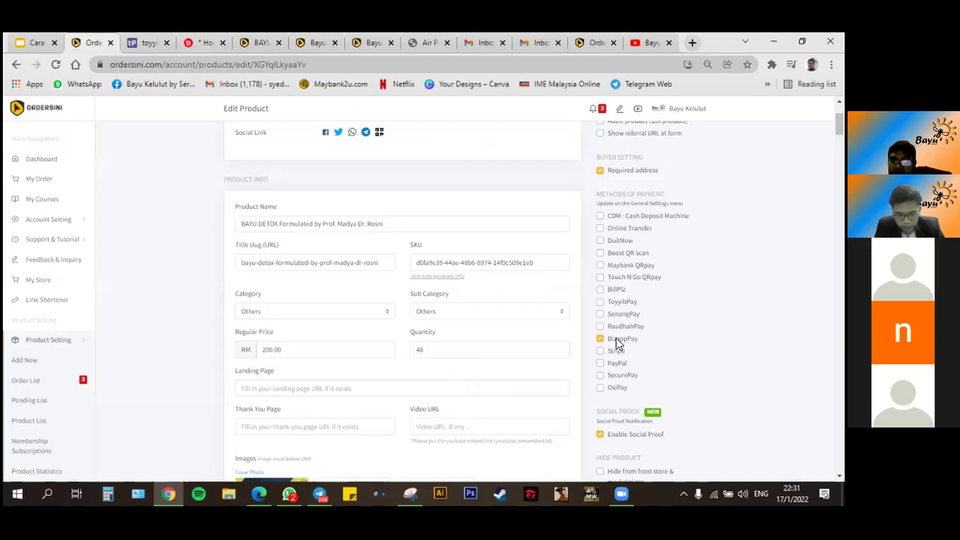
pyautogui.click(199, 43)
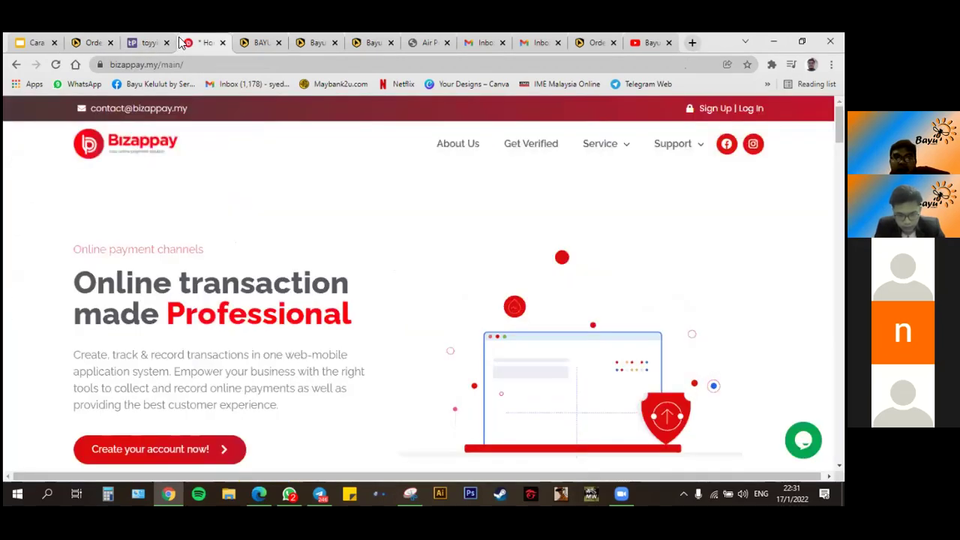
pyautogui.click(148, 43)
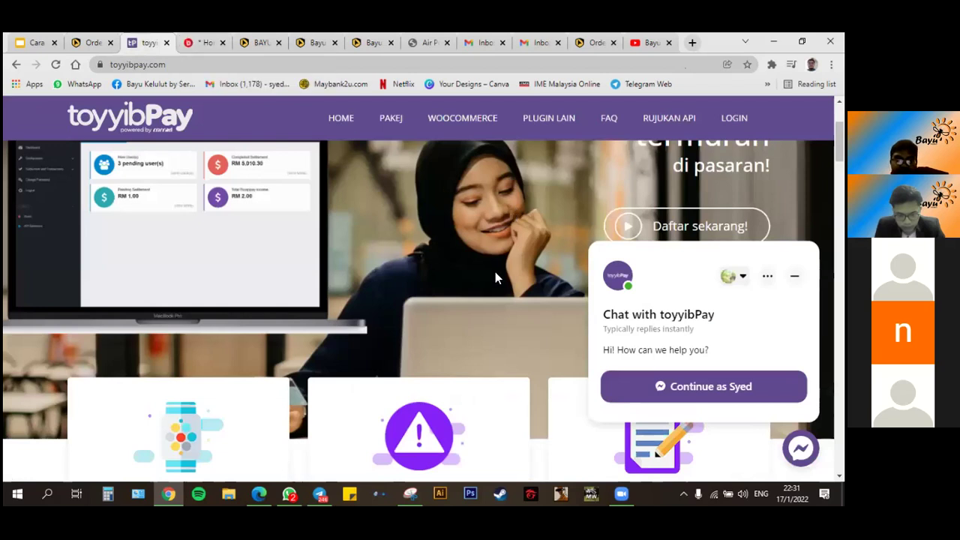
pyautogui.scroll(-2, 495, 275)
pyautogui.scroll(-2, 330, 238)
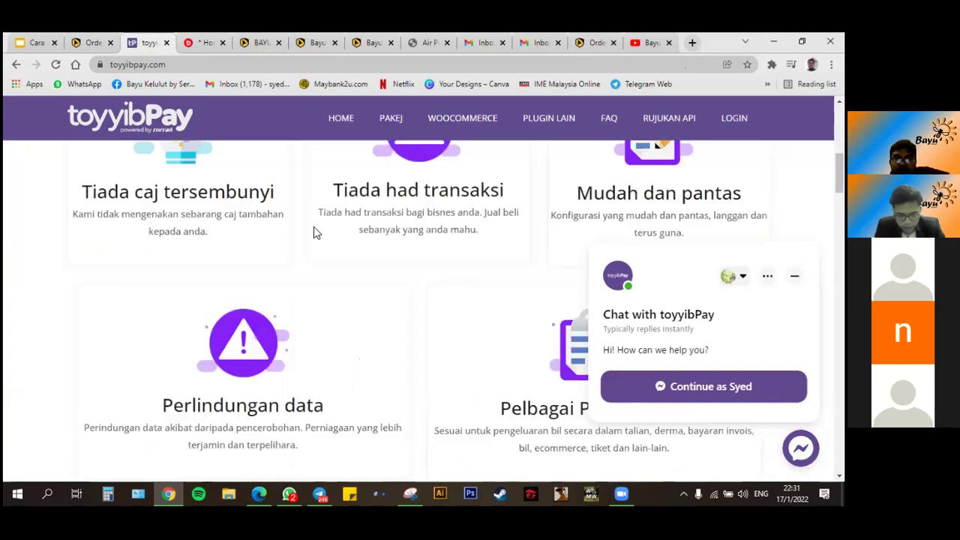
pyautogui.scroll(1, 593, 264)
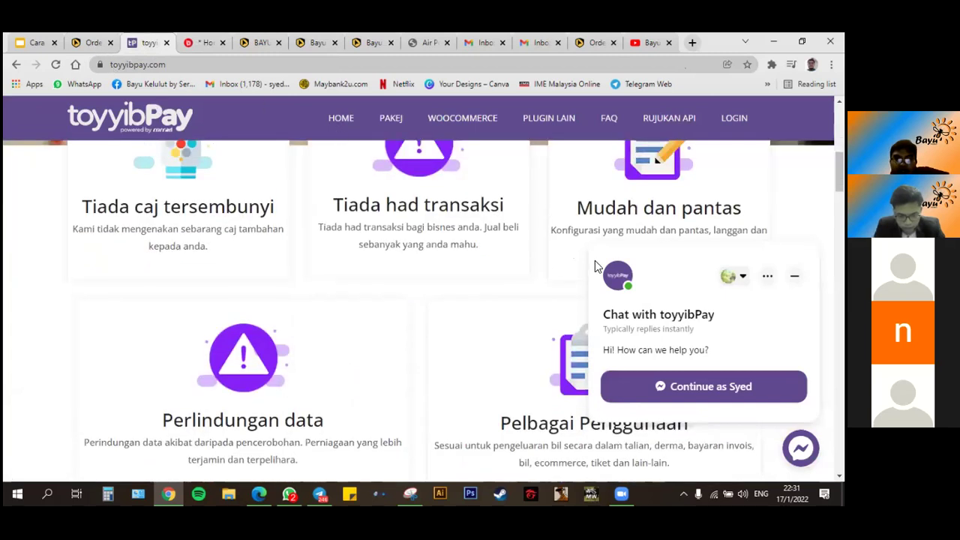
pyautogui.scroll(3, 593, 236)
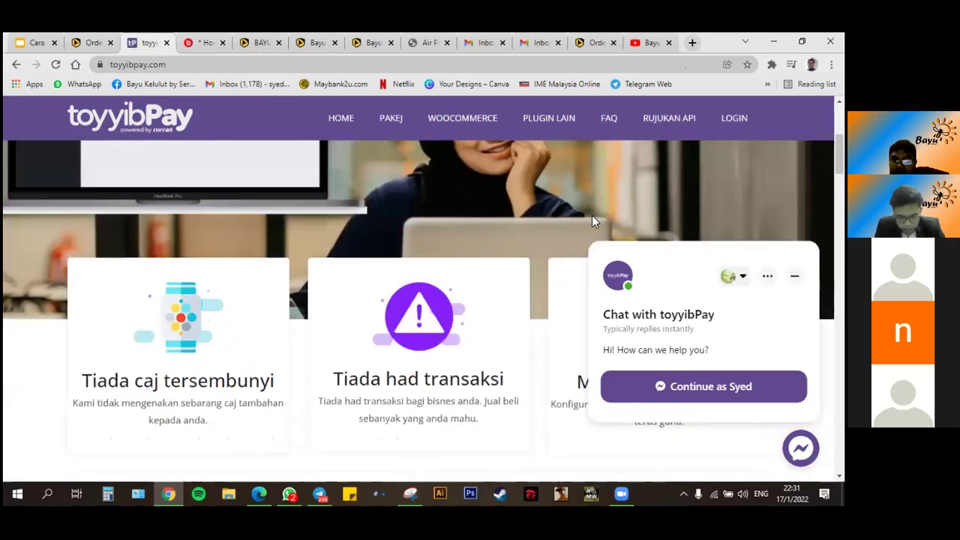
pyautogui.hotkey('ctrl', 'shift', 'Tab')
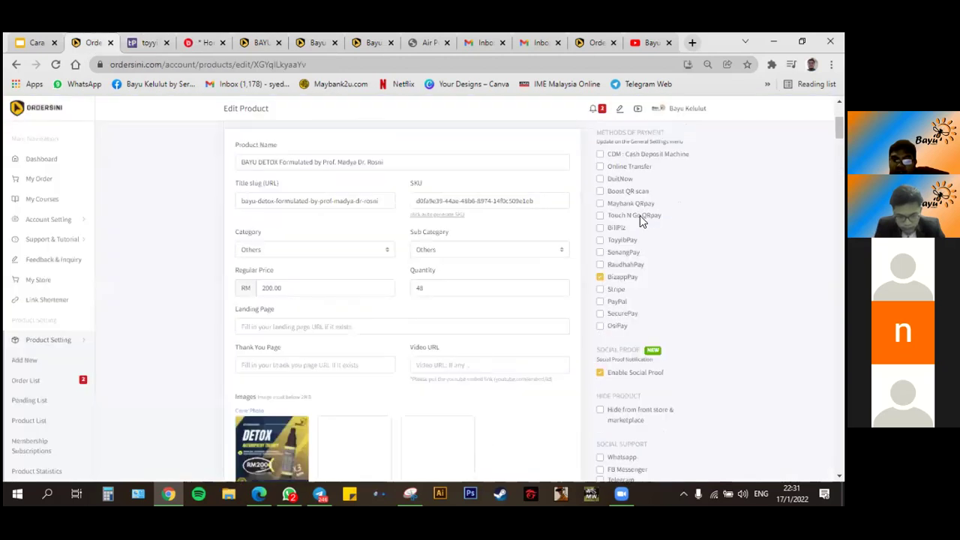
# - Delete the stray 'asas' before BAYU DETOX in the Product Description heading
pyautogui.scroll(-2, 647, 215)
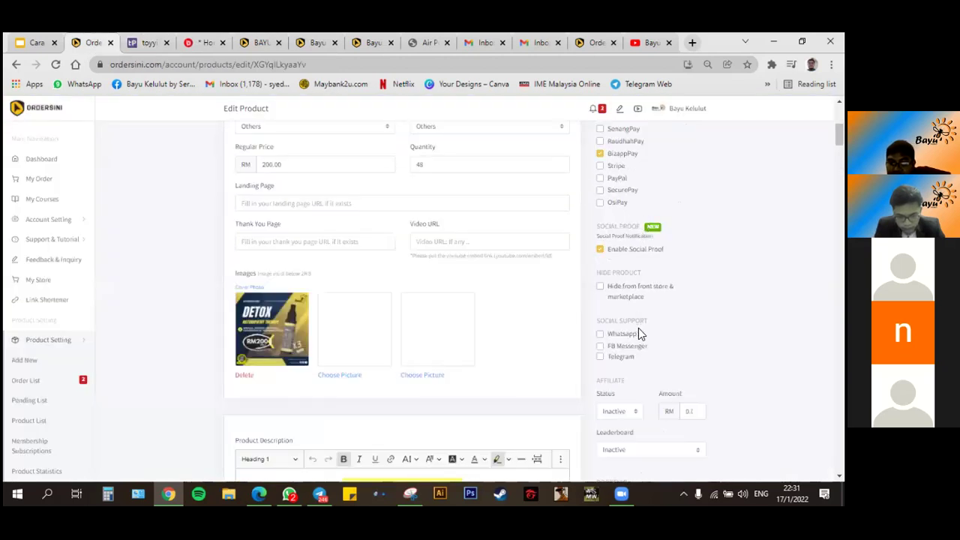
pyautogui.scroll(-1, 641, 293)
pyautogui.scroll(-1, 525, 289)
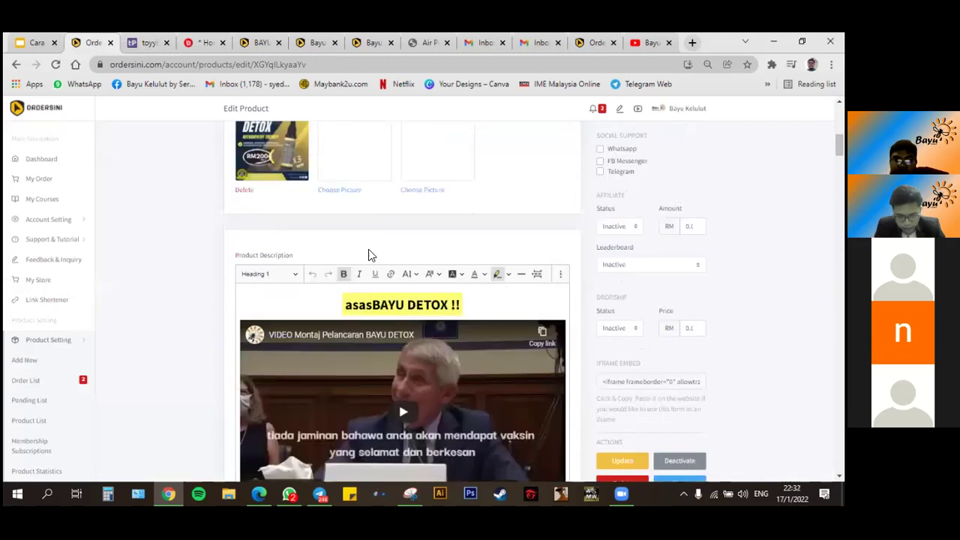
pyautogui.scroll(-1, 375, 300)
pyautogui.scroll(2, 374, 431)
pyautogui.click(374, 431)
pyautogui.press('BackSpace')
pyautogui.press('BackSpace')
pyautogui.press('BackSpace')
pyautogui.press('BackSpace')
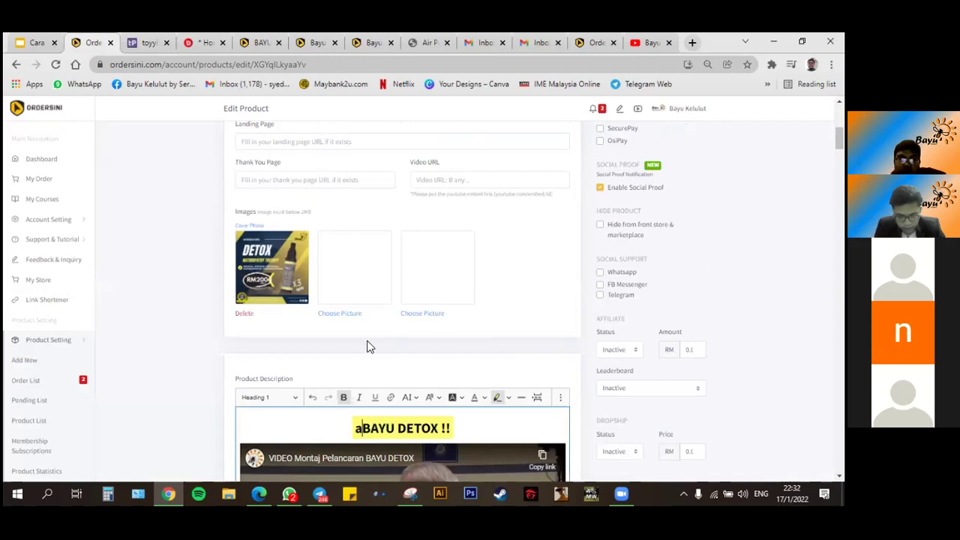
# - Save the BAYU DETOX product changes with Update
pyautogui.scroll(3, 368, 347)
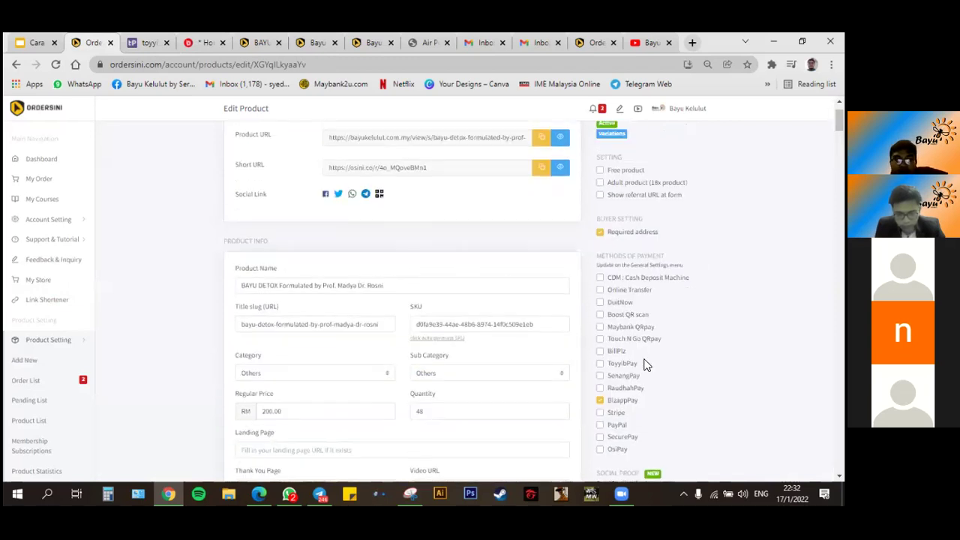
pyautogui.scroll(-1, 636, 379)
pyautogui.scroll(-3, 623, 397)
pyautogui.scroll(-1, 620, 407)
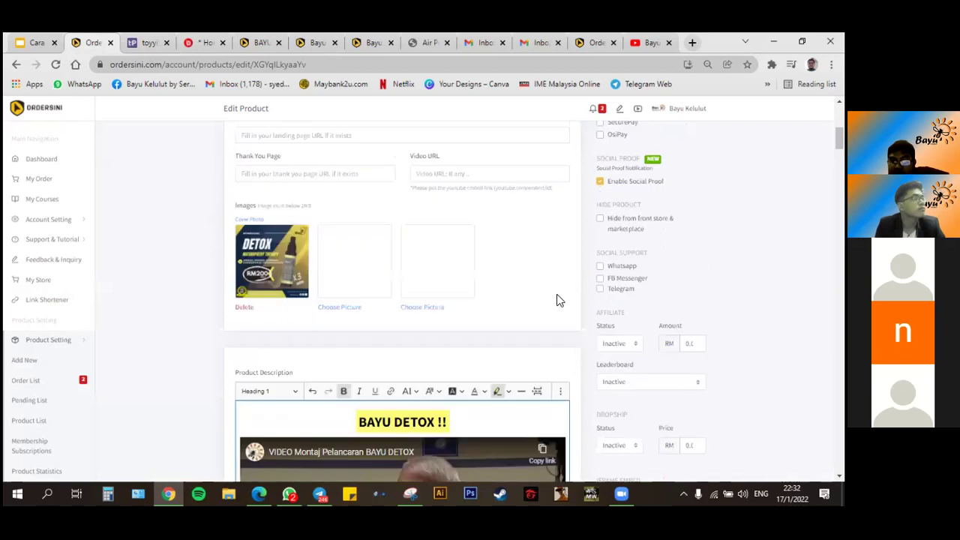
pyautogui.scroll(-3, 45, 217)
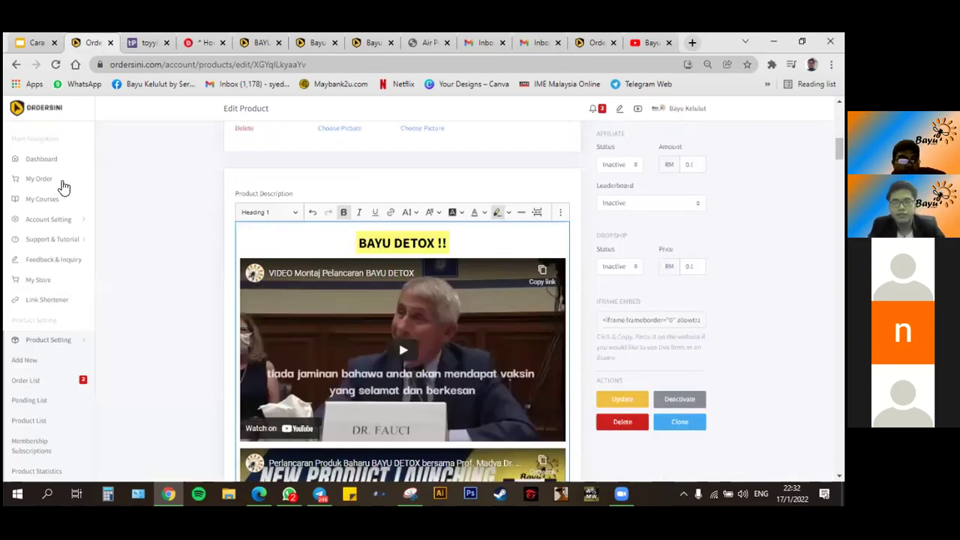
pyautogui.click(43, 236)
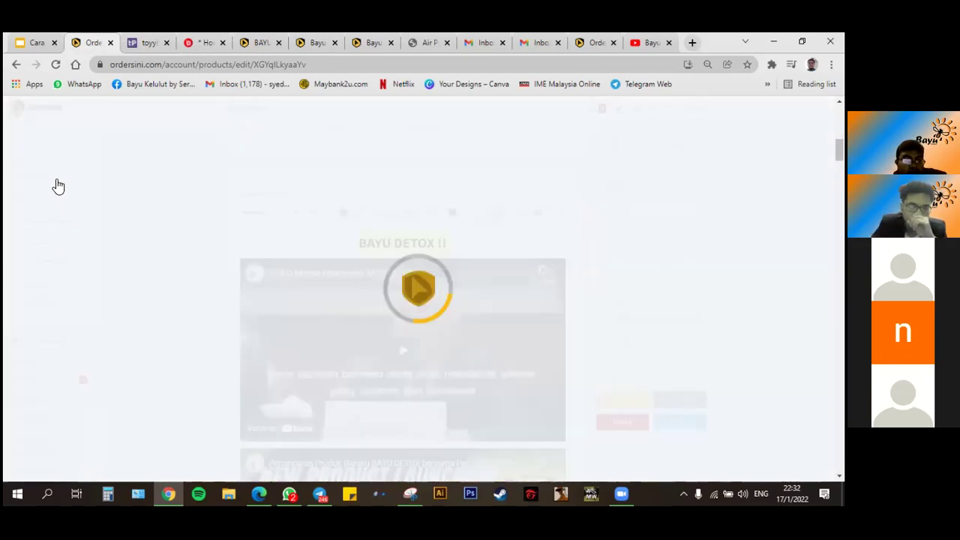
# - Go to Order List, where the newest BAYU DETOX orders at RM 209.00 are Pending
pyautogui.scroll(-3, 42, 257)
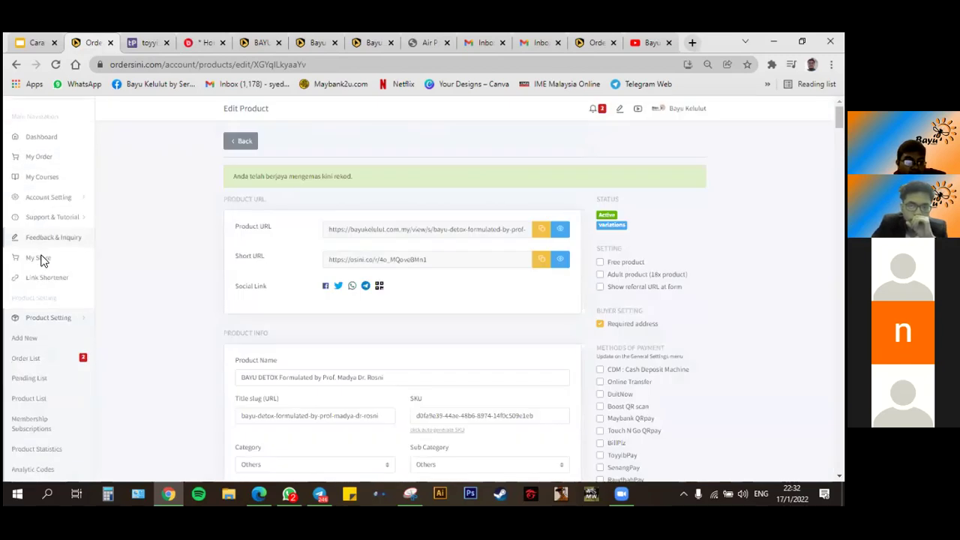
pyautogui.scroll(-10, 51, 282)
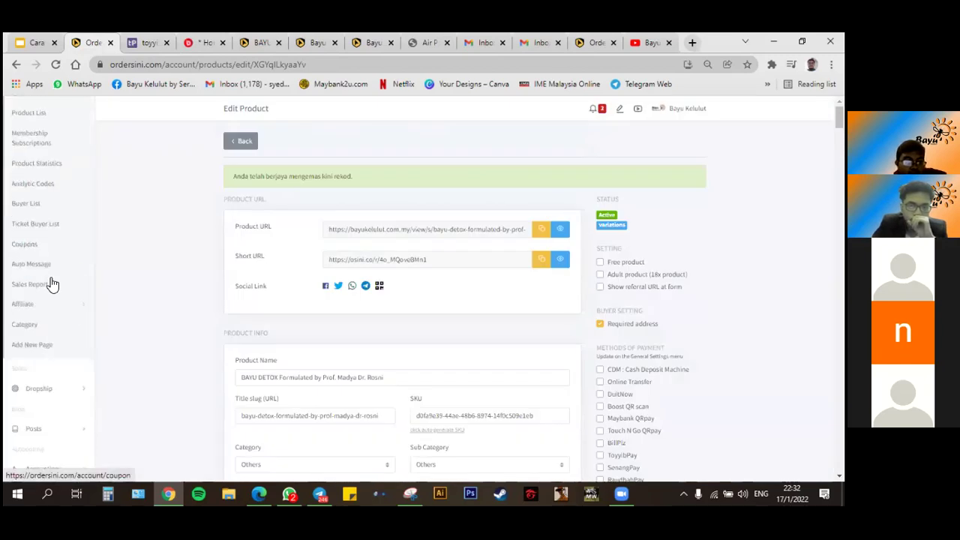
pyautogui.scroll(-3, 47, 276)
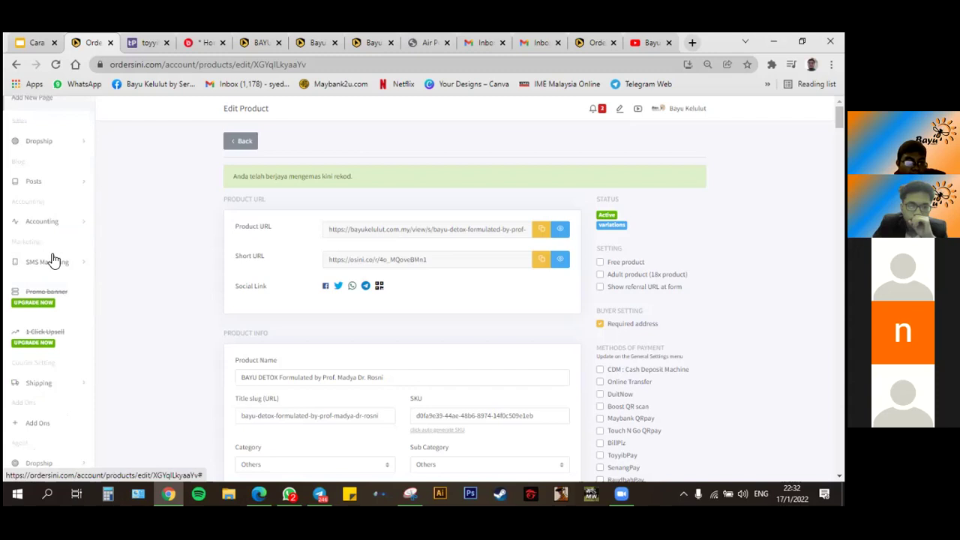
pyautogui.scroll(-3, 54, 336)
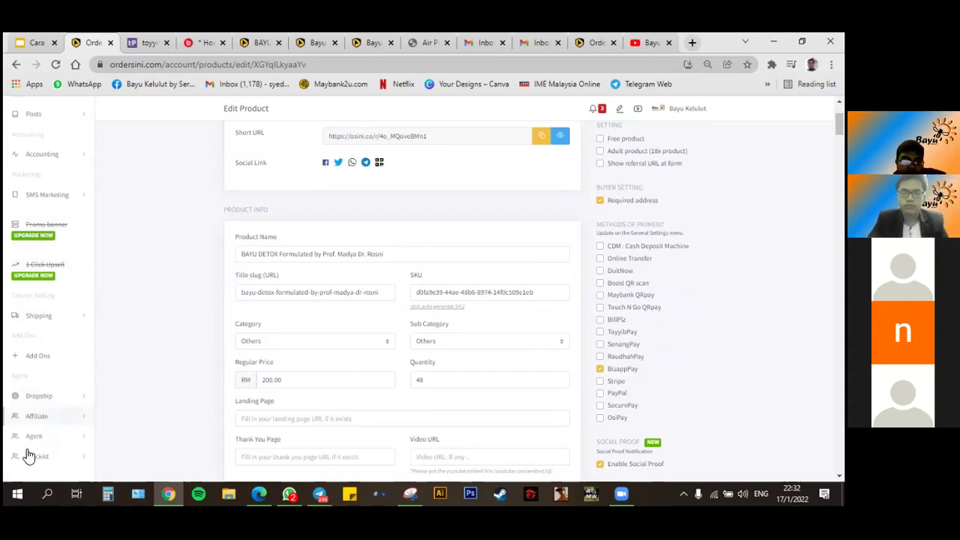
pyautogui.scroll(10, 37, 315)
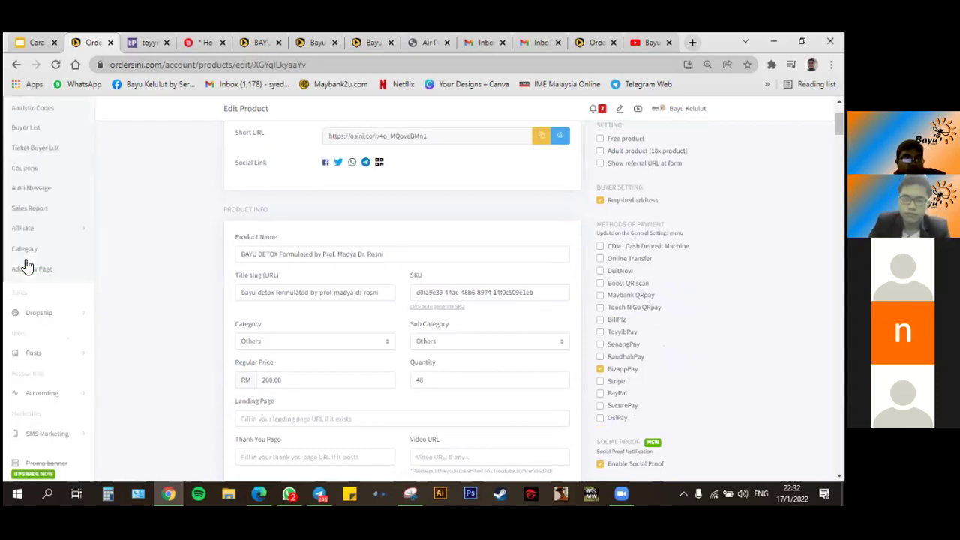
pyautogui.scroll(-2, 45, 311)
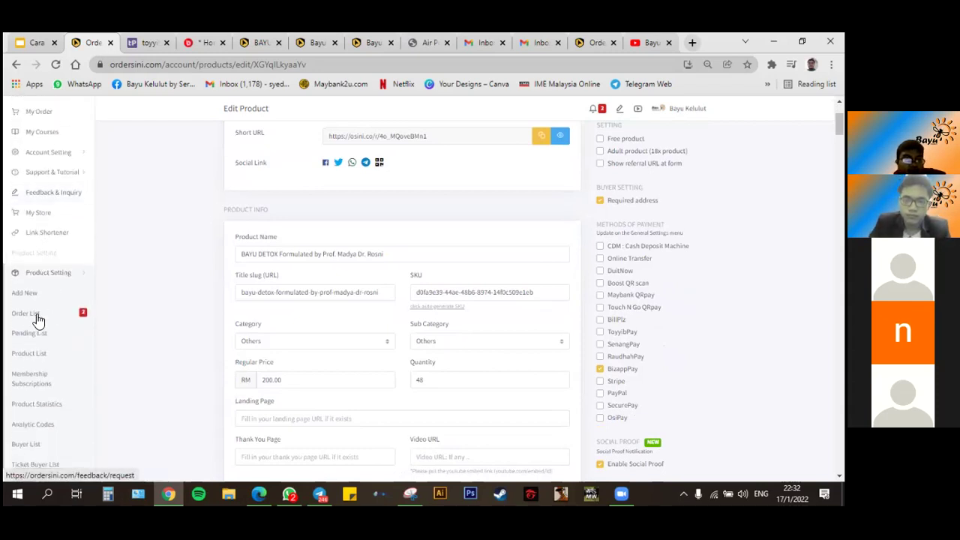
pyautogui.click(24, 315)
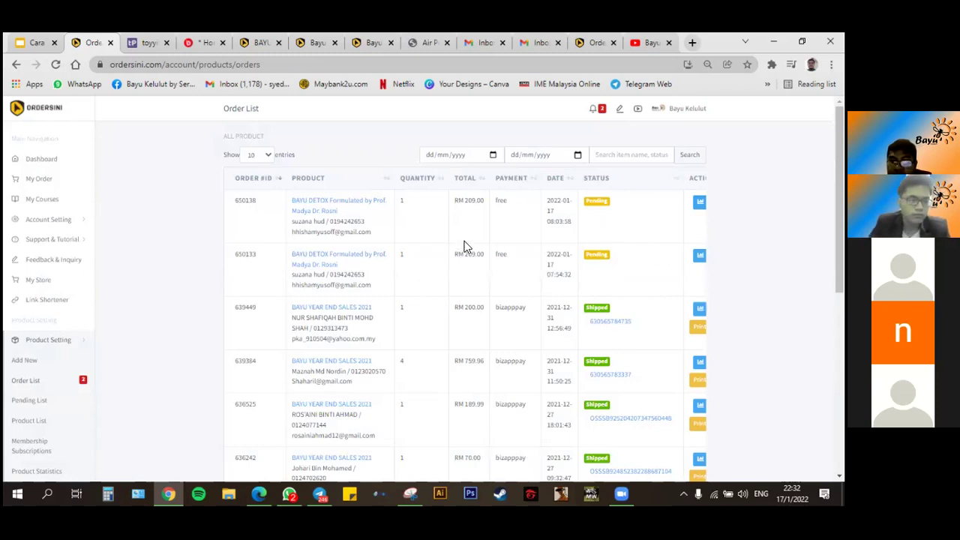
pyautogui.click(330, 261)
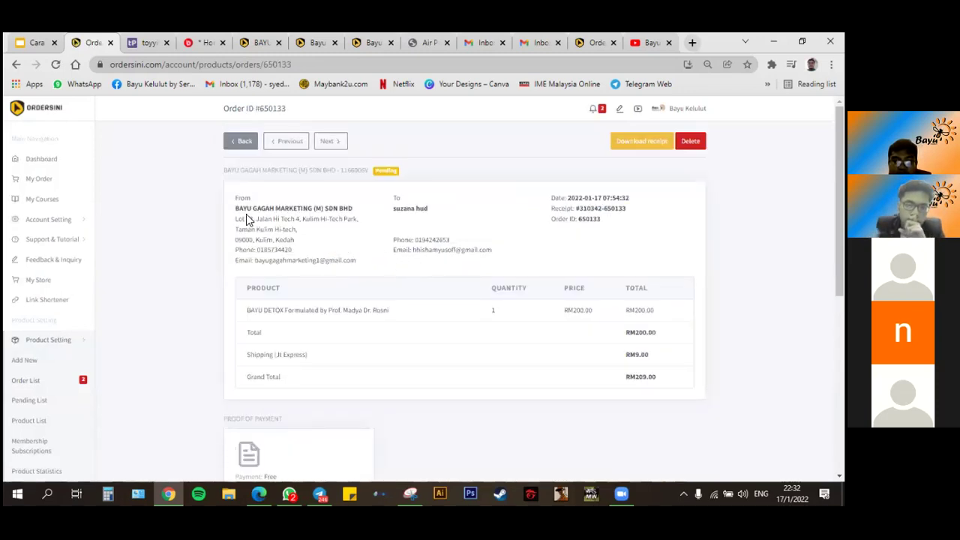
pyautogui.scroll(-1, 424, 203)
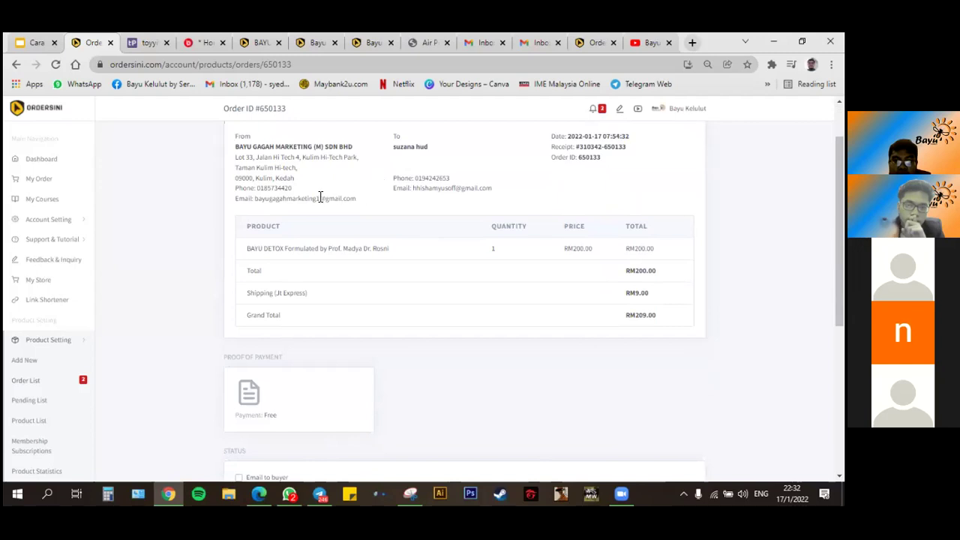
pyautogui.scroll(-2, 341, 196)
pyautogui.scroll(-1, 303, 240)
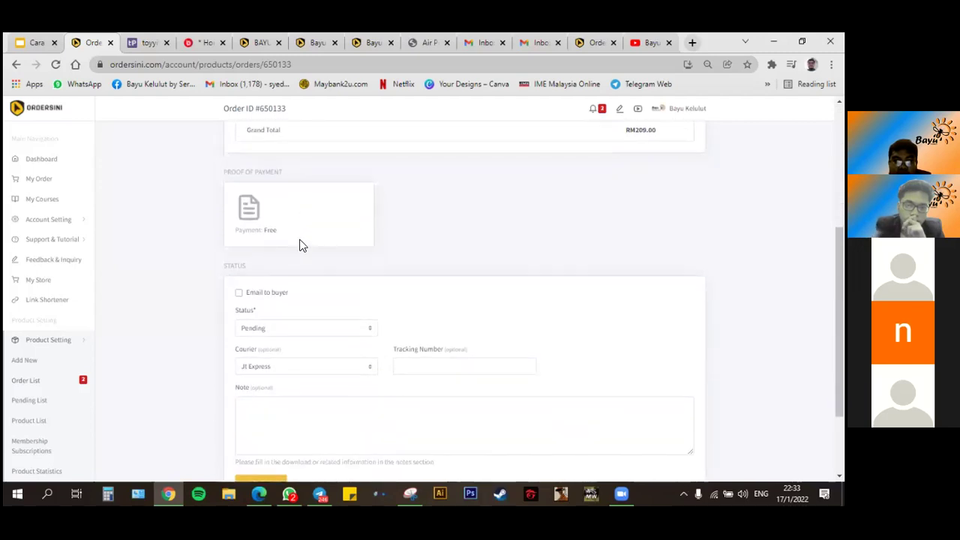
pyautogui.scroll(-2, 262, 240)
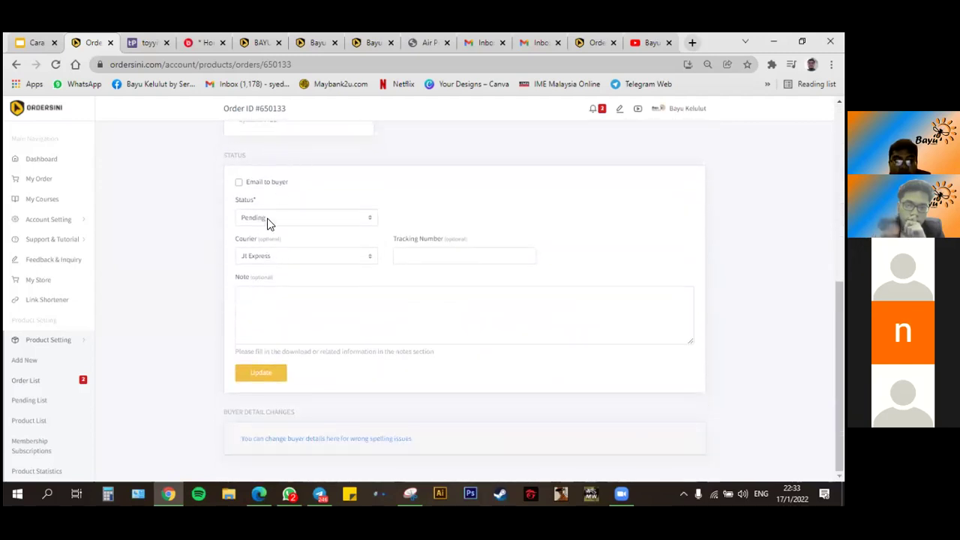
pyautogui.click(268, 218)
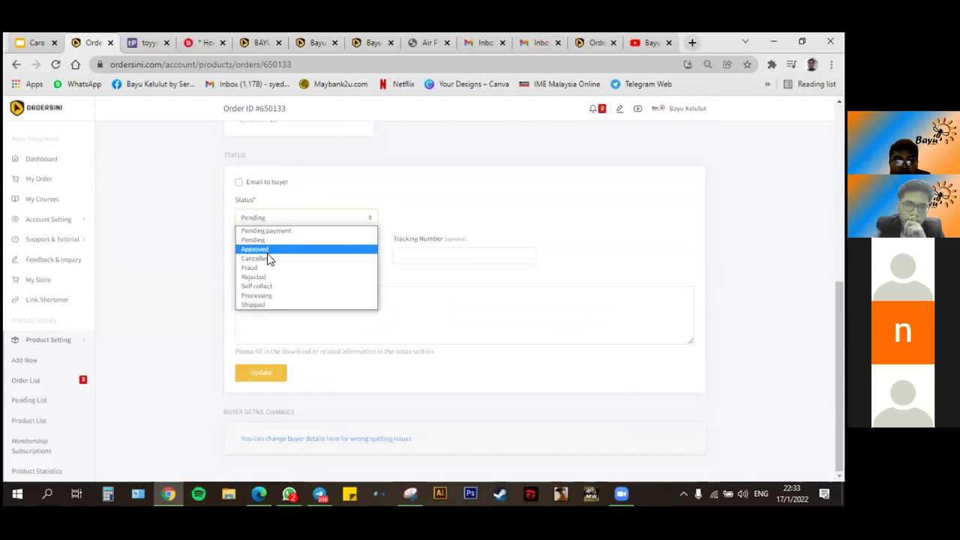
pyautogui.click(267, 305)
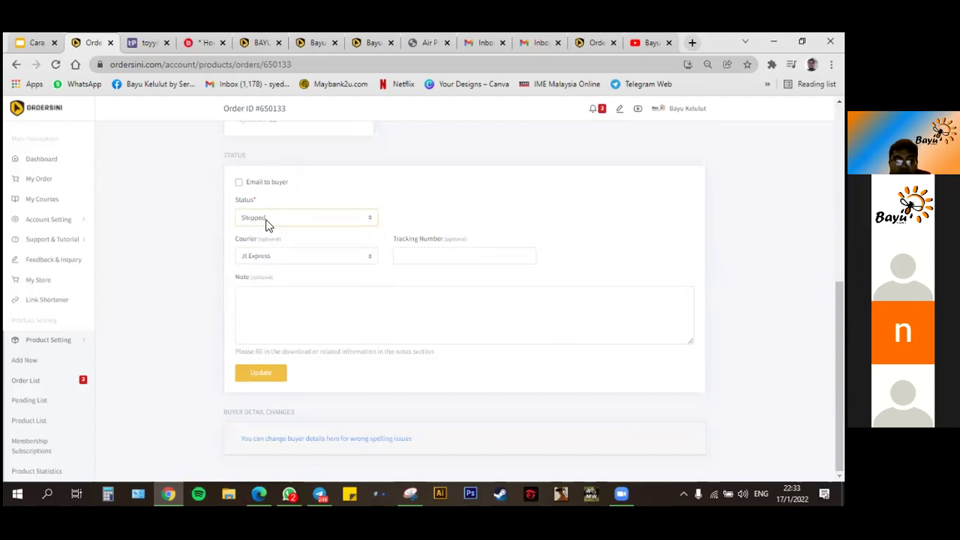
pyautogui.click(239, 183)
pyautogui.click(416, 259)
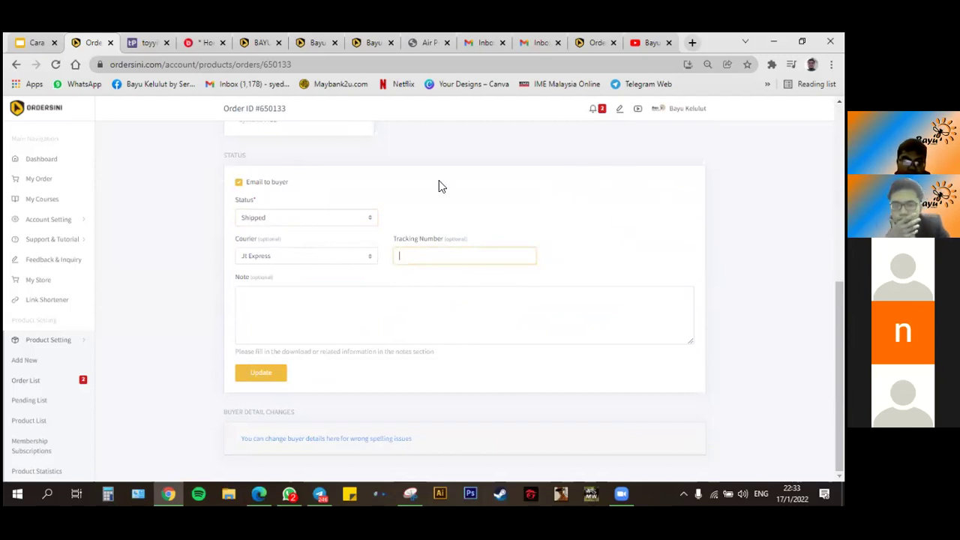
pyautogui.scroll(1, 431, 183)
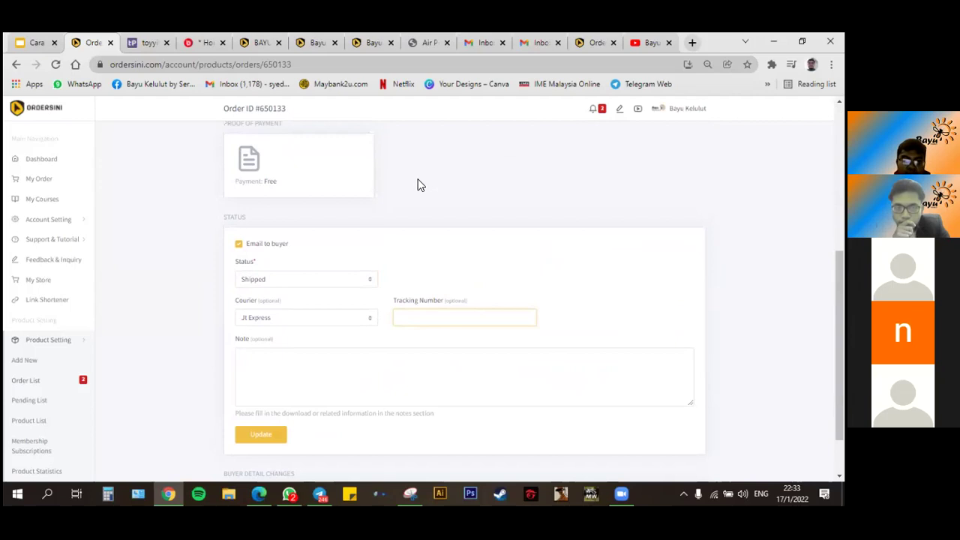
pyautogui.scroll(5, 417, 185)
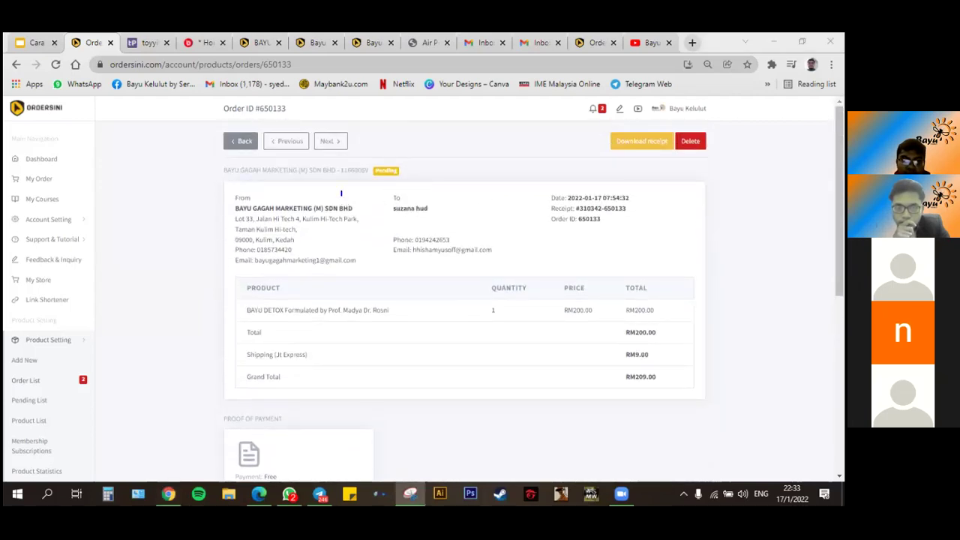
# - Snip the order's sender and recipient details in Snipping Tool, then return to the order page
pyautogui.hotkey('alt', 'Tab')
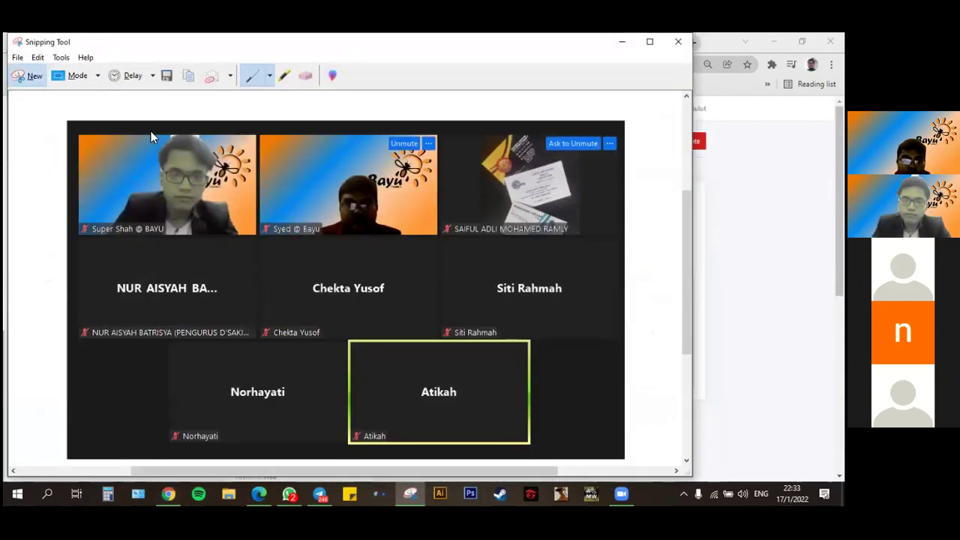
pyautogui.hotkey('ctrl', 'n')
pyautogui.moveTo(207, 157); pyautogui.dragTo(718, 305)
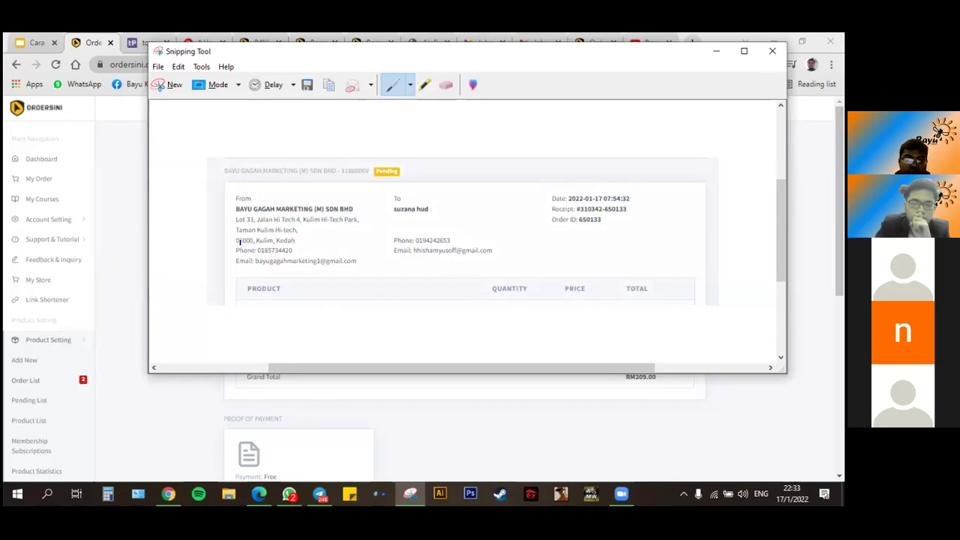
pyautogui.click(138, 219)
pyautogui.scroll(-3, 463, 304)
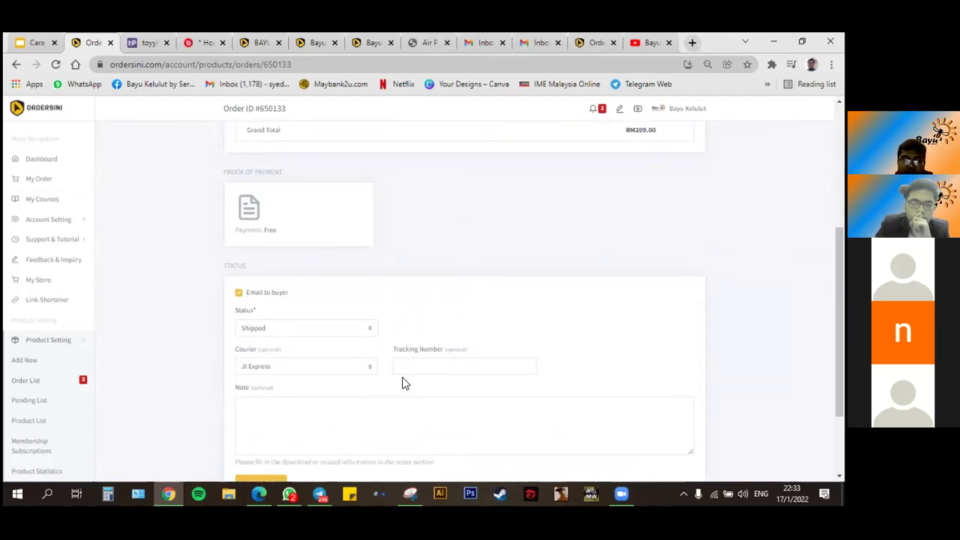
pyautogui.click(423, 367)
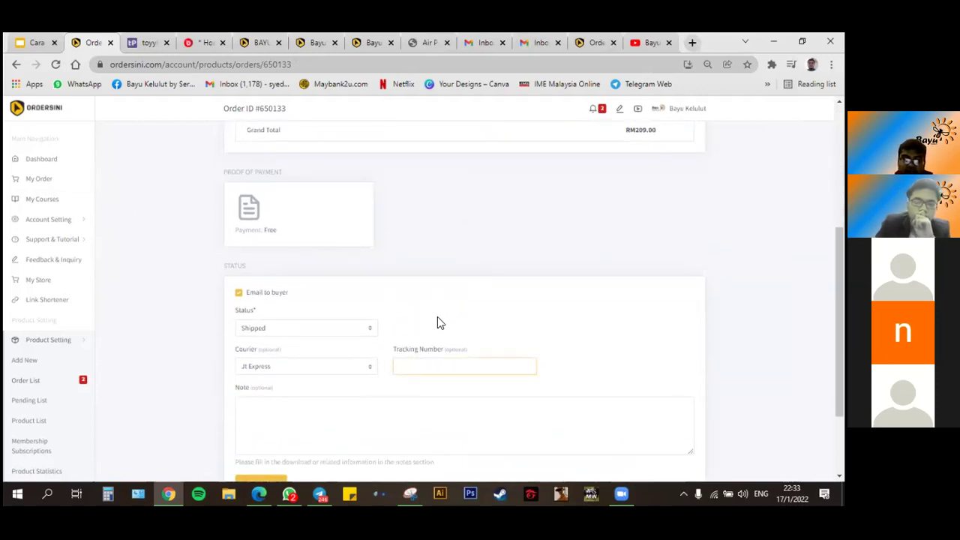
pyautogui.scroll(1, 443, 315)
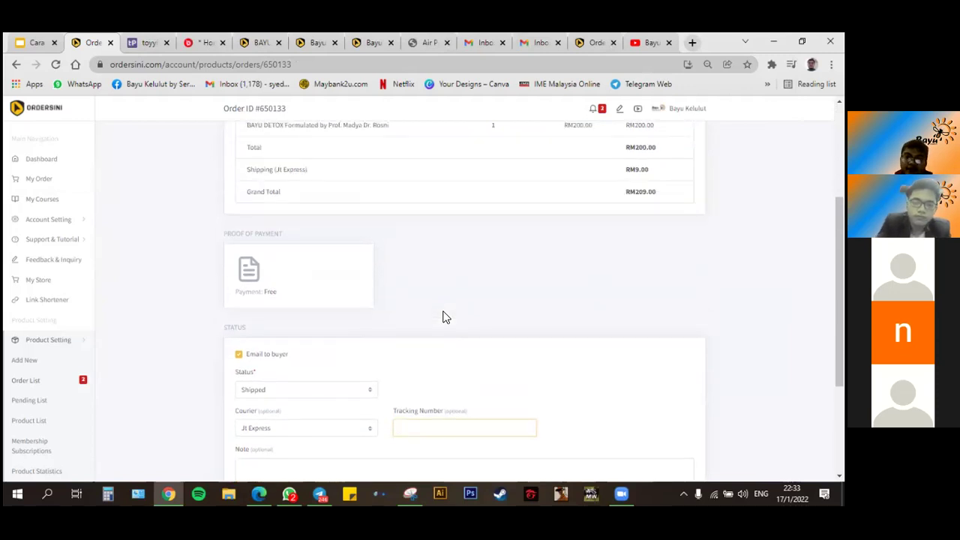
pyautogui.scroll(1, 443, 316)
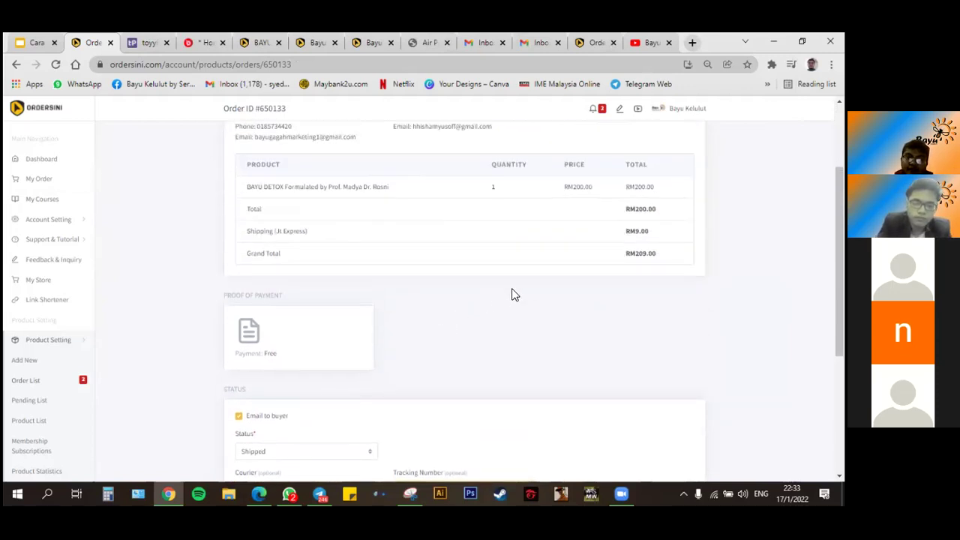
pyautogui.doubleClick(620, 237)
pyautogui.moveTo(623, 211); pyautogui.dragTo(664, 212)
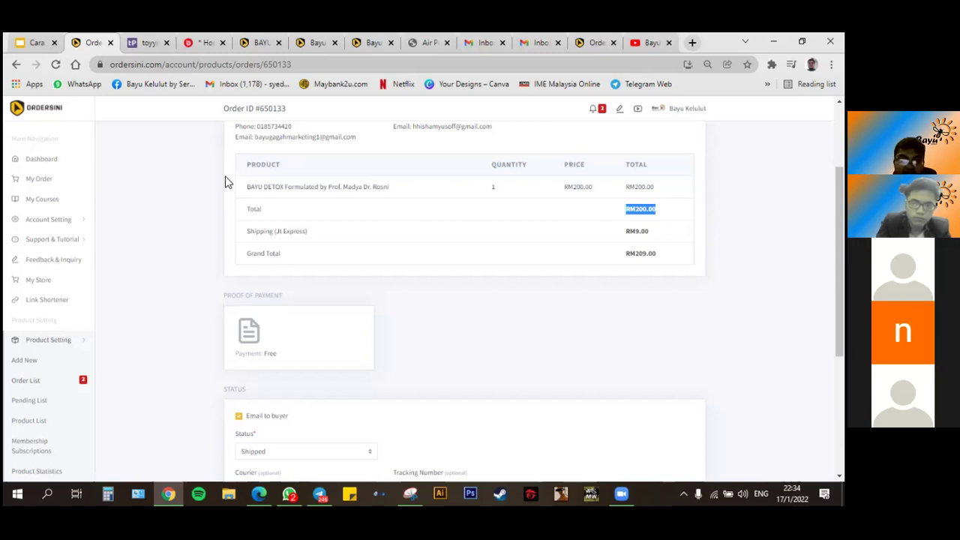
pyautogui.scroll(-2, 50, 331)
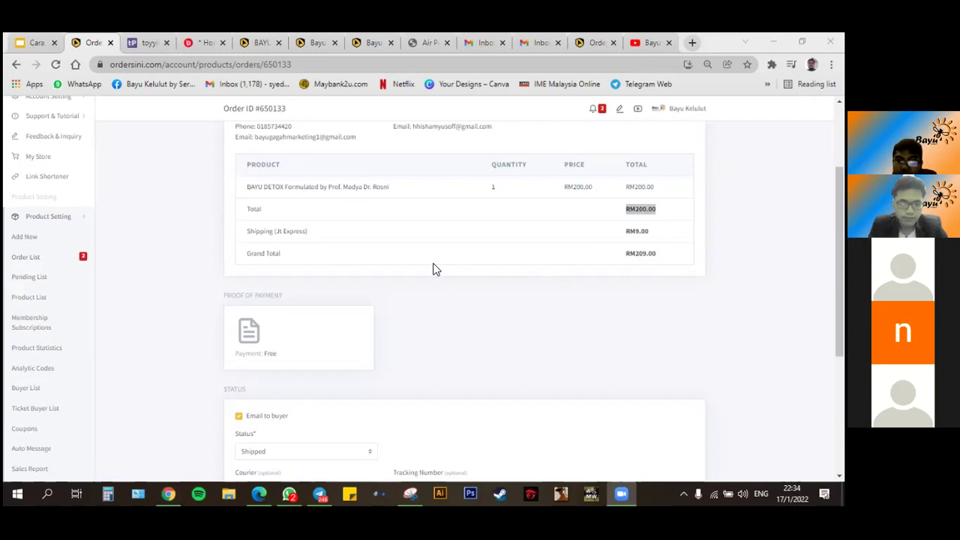
pyautogui.scroll(2, 500, 262)
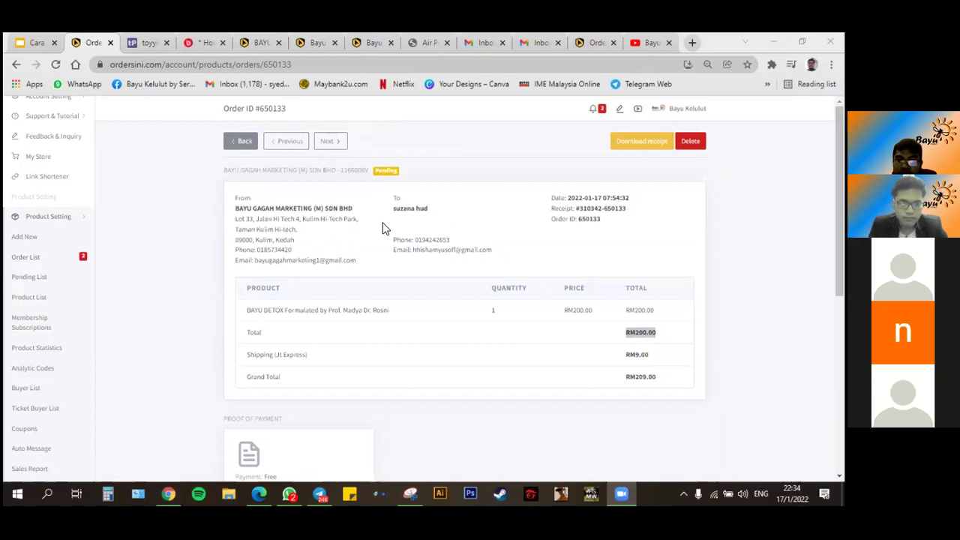
pyautogui.scroll(3, 71, 156)
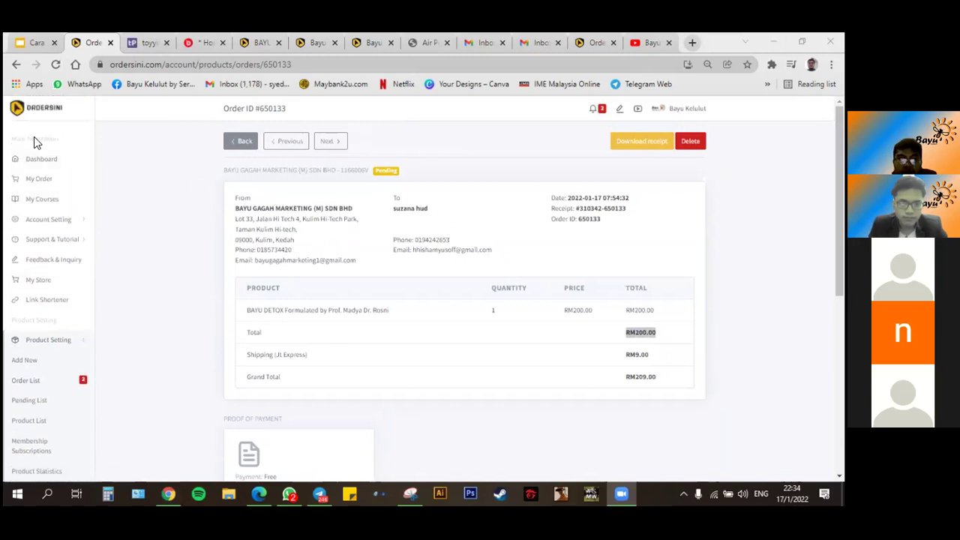
# - View the account Dashboard, then log out from the user-name menu to the public homepage
pyautogui.click(43, 160)
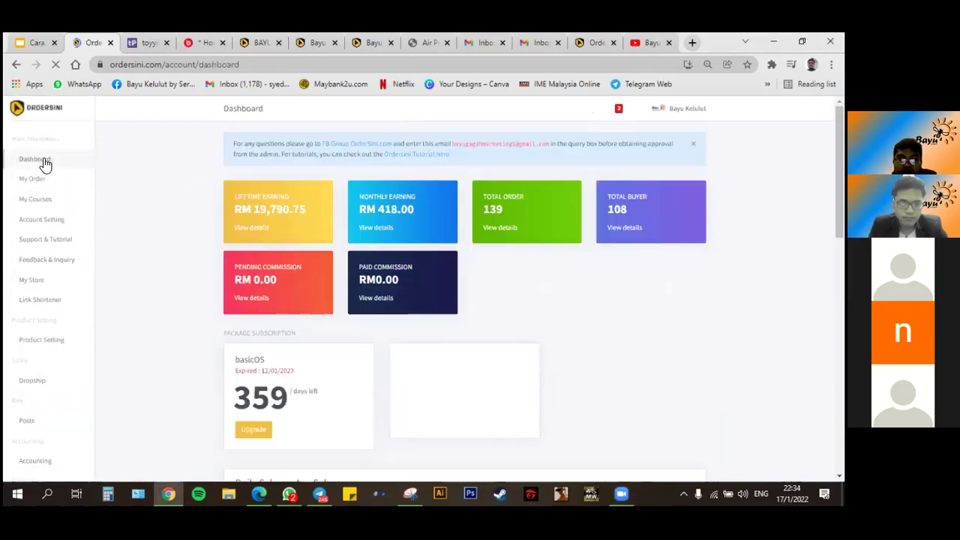
pyautogui.scroll(-2, 292, 259)
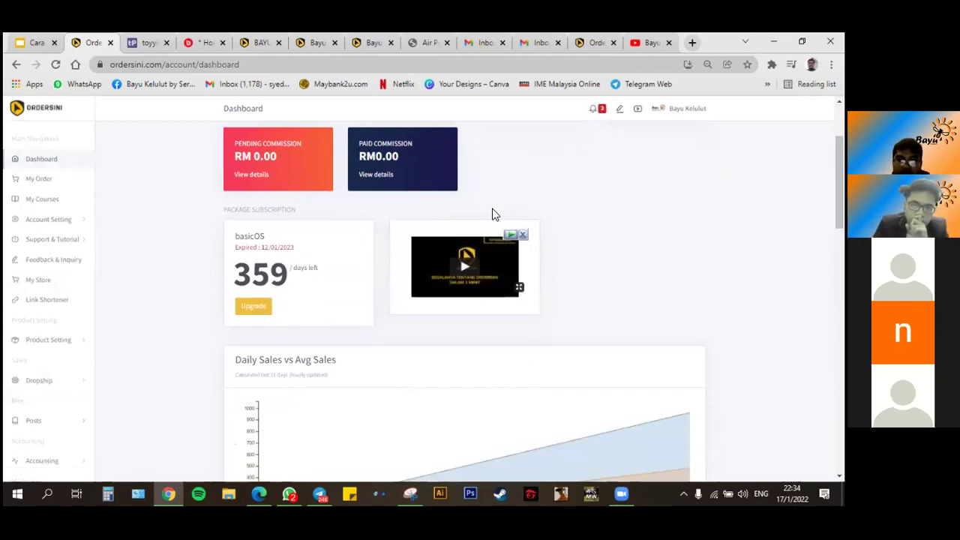
pyautogui.scroll(1, 470, 213)
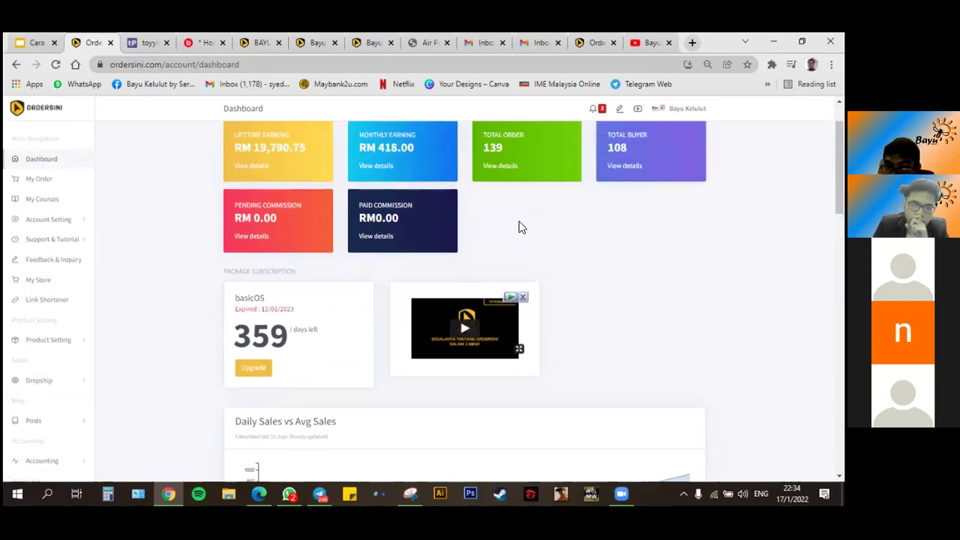
pyautogui.click(680, 113)
pyautogui.click(638, 154)
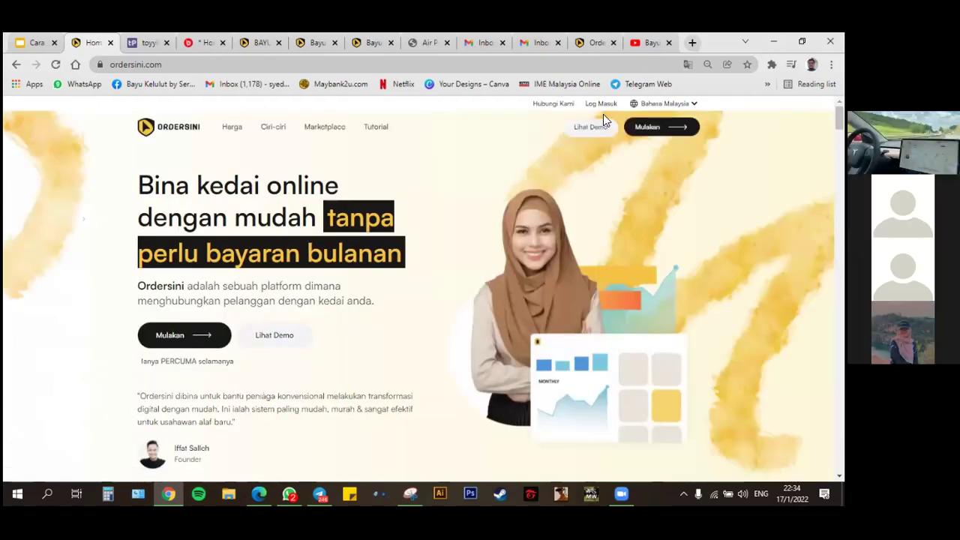
# - On the Log Masuk page, replace the prefilled email with another saved account and log in
pyautogui.click(607, 106)
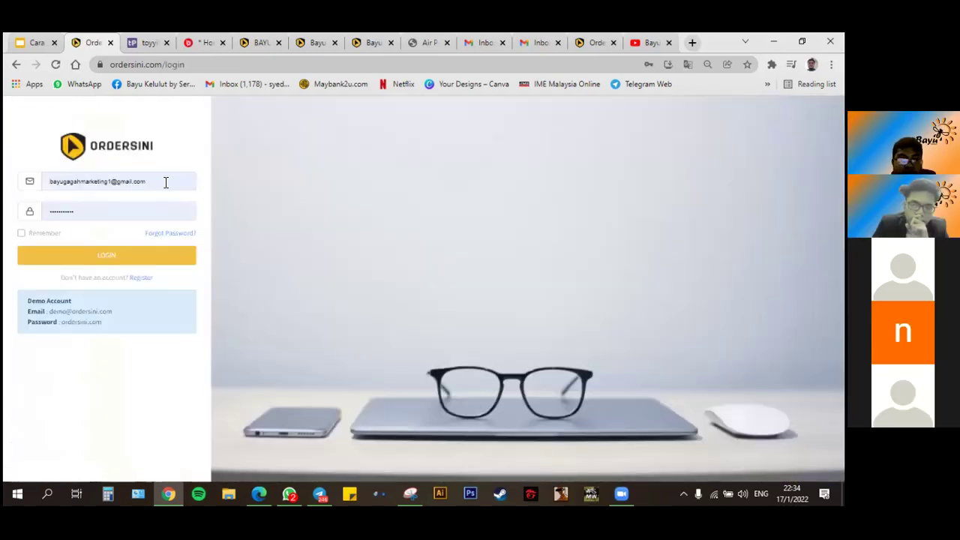
pyautogui.moveTo(166, 182); pyautogui.dragTo(9, 184)
pyautogui.write('sye')
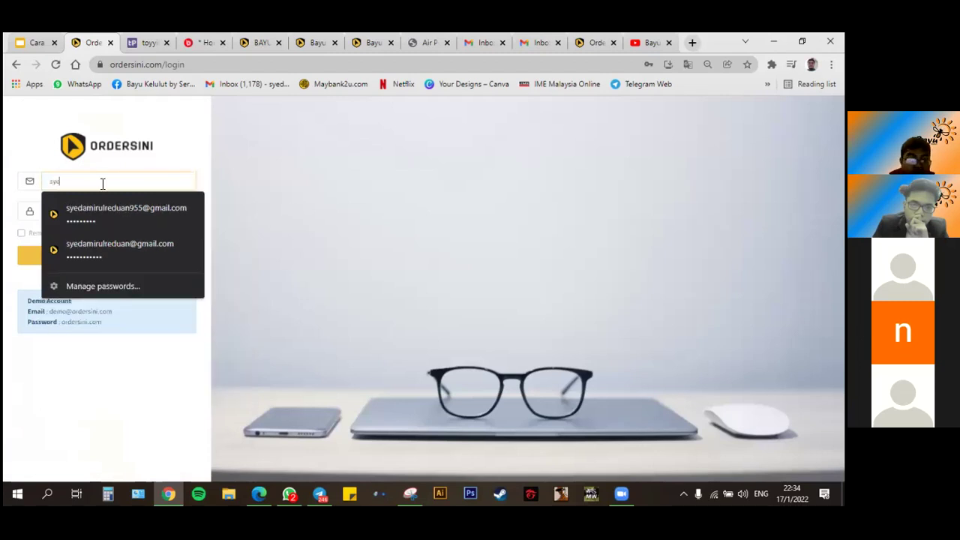
pyautogui.click(79, 253)
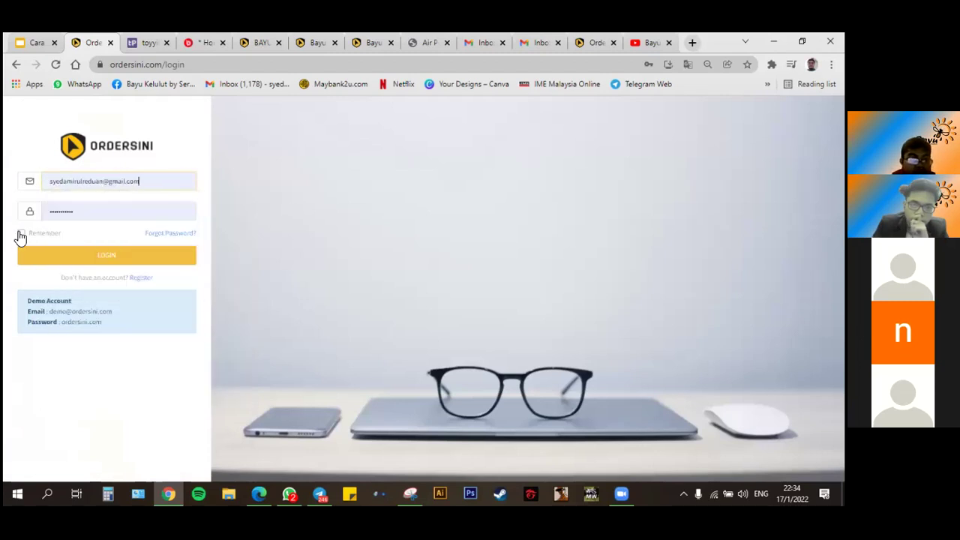
pyautogui.click(92, 258)
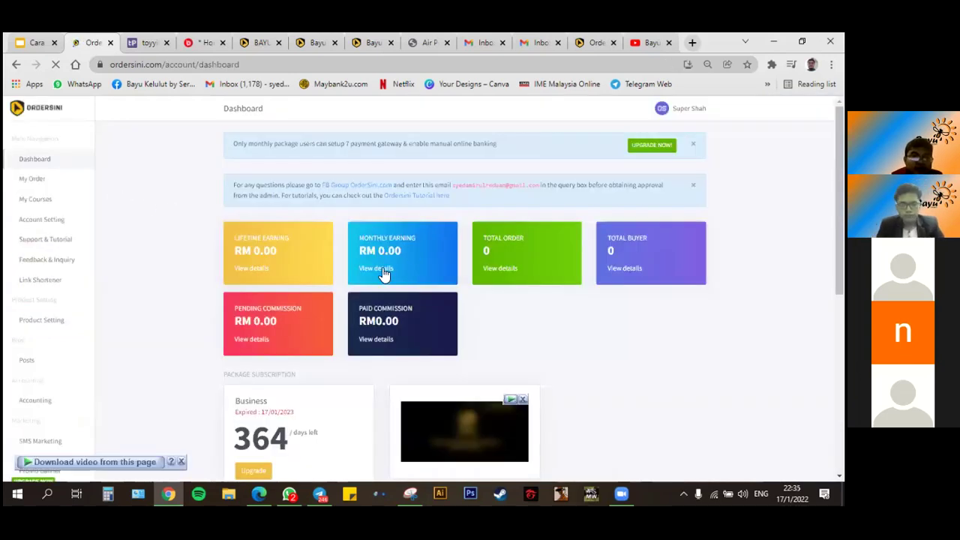
# - Highlight the Business package's 364 days left under Package Subscription, then go to Upgrade
pyautogui.scroll(-2, 295, 315)
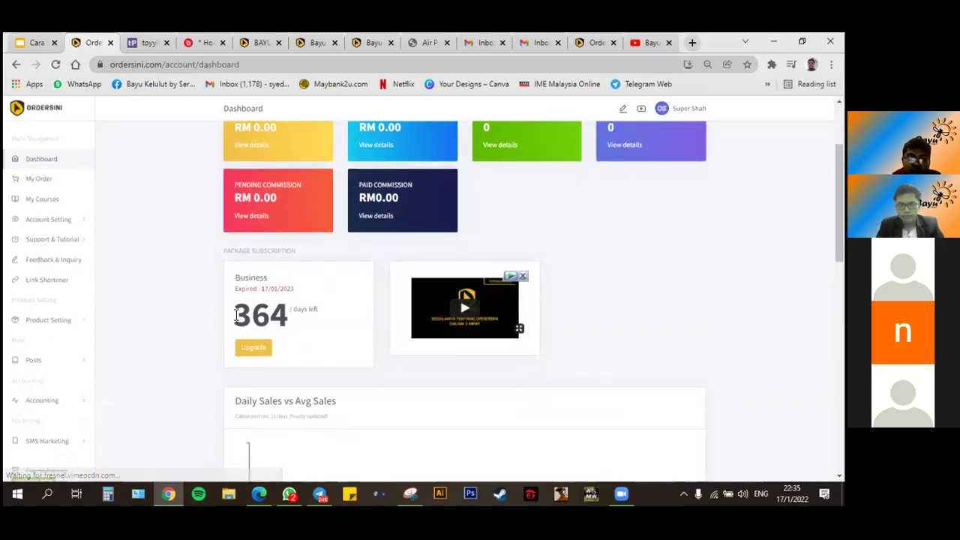
pyautogui.moveTo(236, 316); pyautogui.dragTo(291, 319)
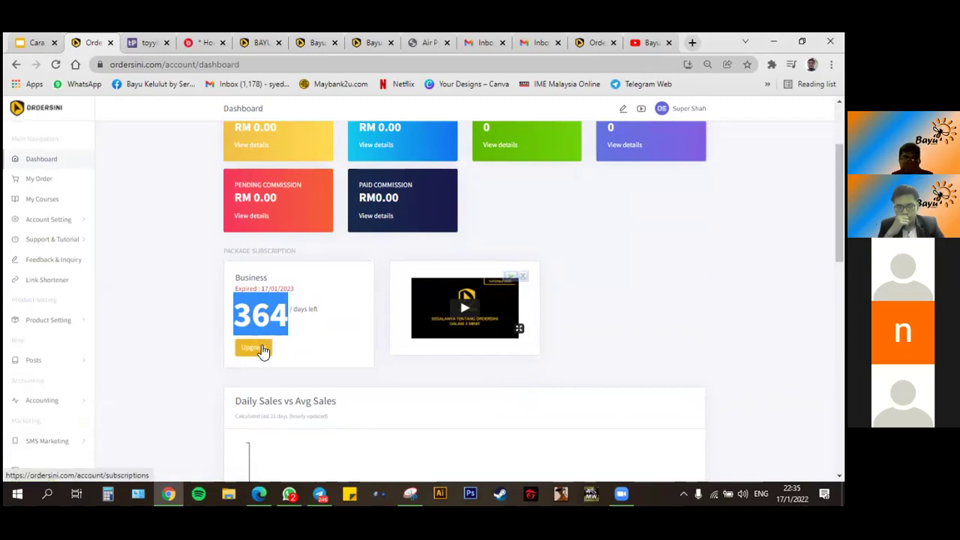
pyautogui.click(258, 351)
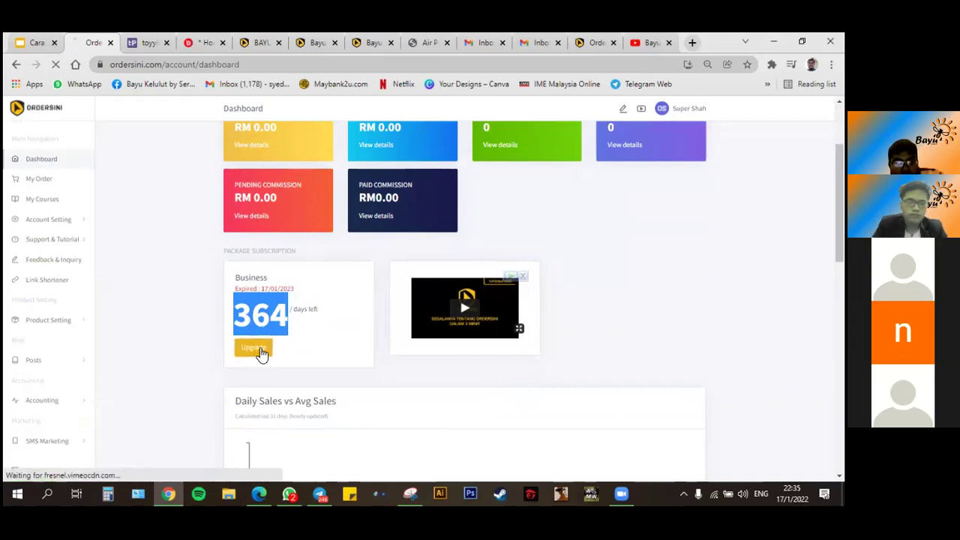
# - Select the BASIC OS package and review Select Period showing 12 Month for RM 490
pyautogui.scroll(-1, 311, 281)
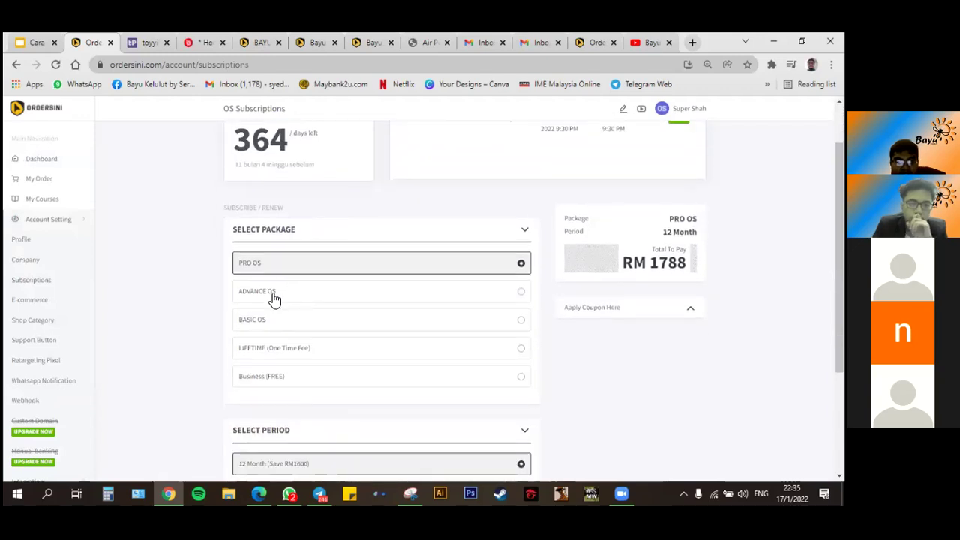
pyautogui.click(255, 321)
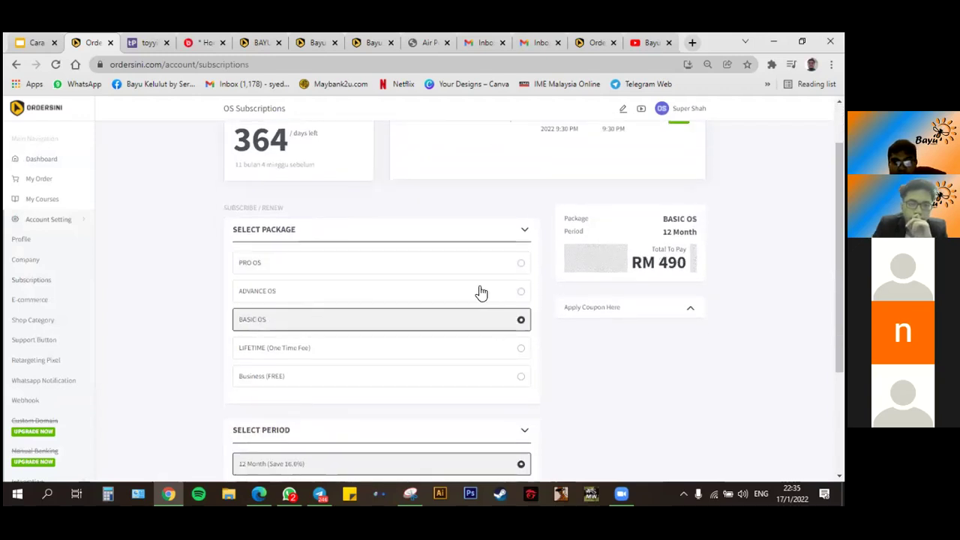
pyautogui.scroll(-2, 443, 280)
pyautogui.scroll(-1, 287, 321)
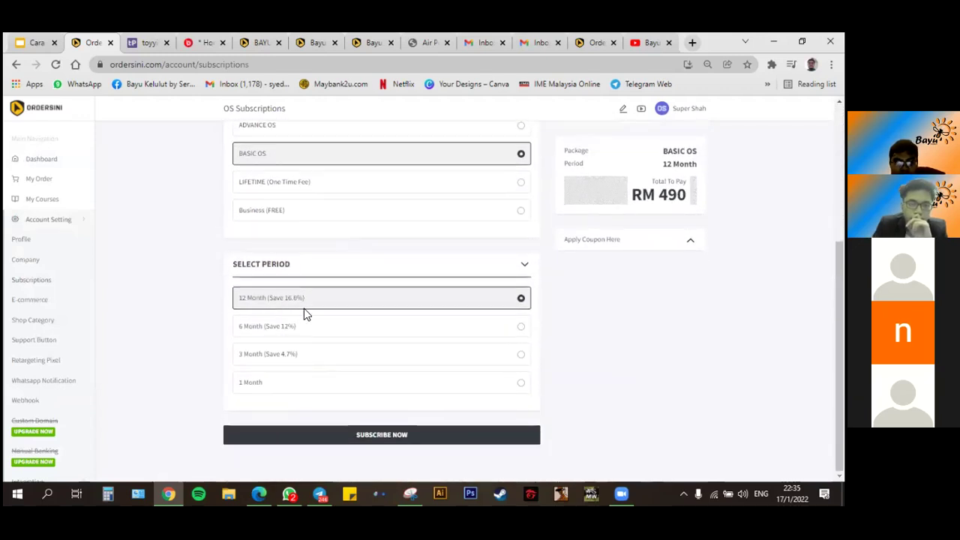
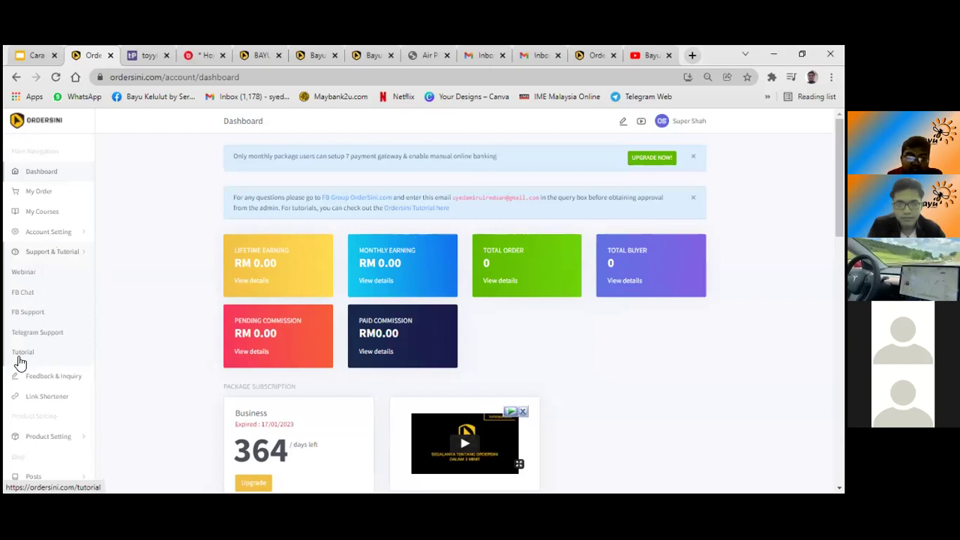
# - Browse the Ordersini University tutorials down to the MISC videos, then bring up the EzyAir landing page's address
pyautogui.click(23, 354)
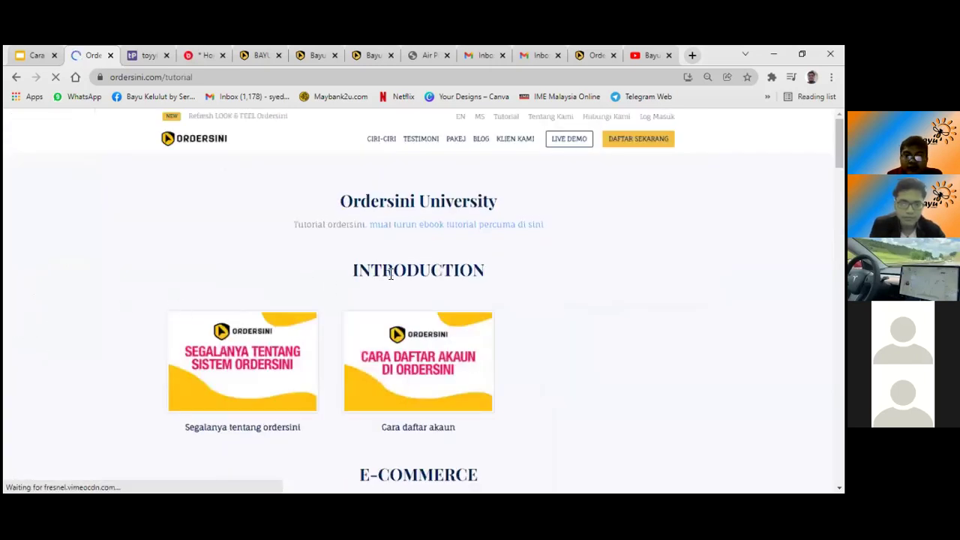
pyautogui.scroll(-5, 390, 273)
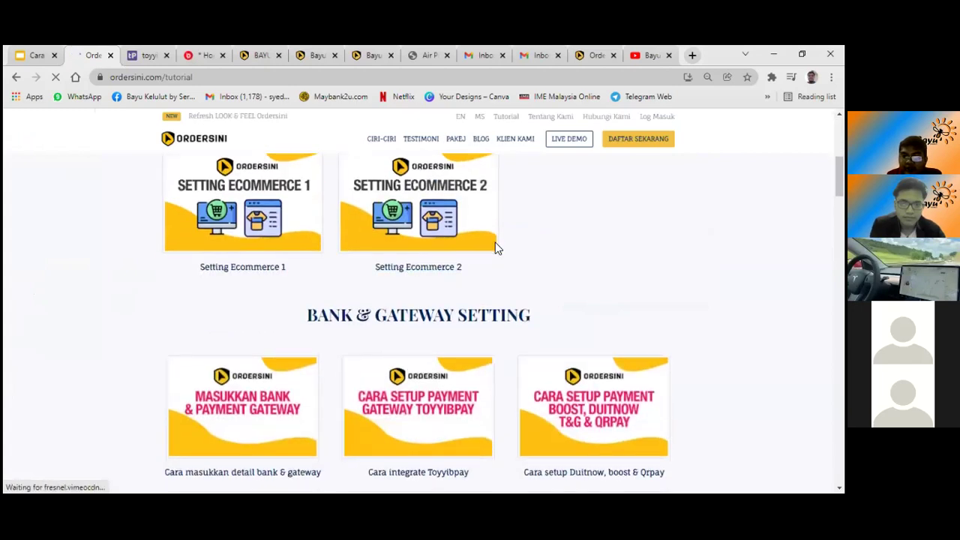
pyautogui.scroll(-4, 495, 248)
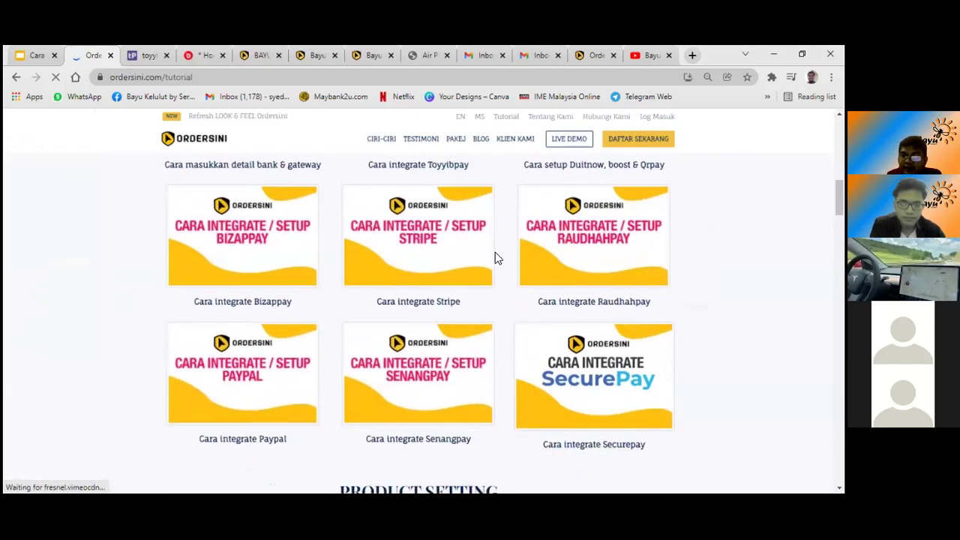
pyautogui.scroll(-2, 438, 270)
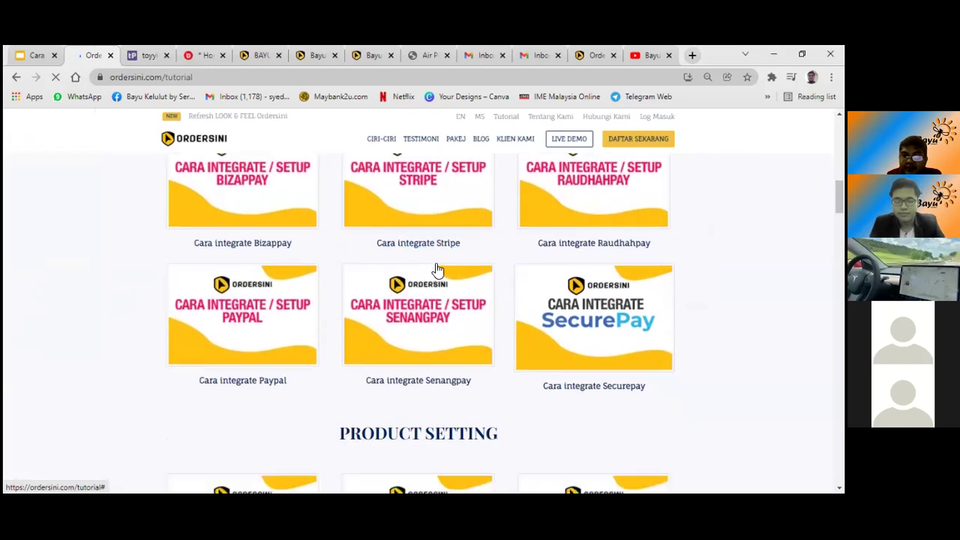
pyautogui.scroll(-3, 438, 269)
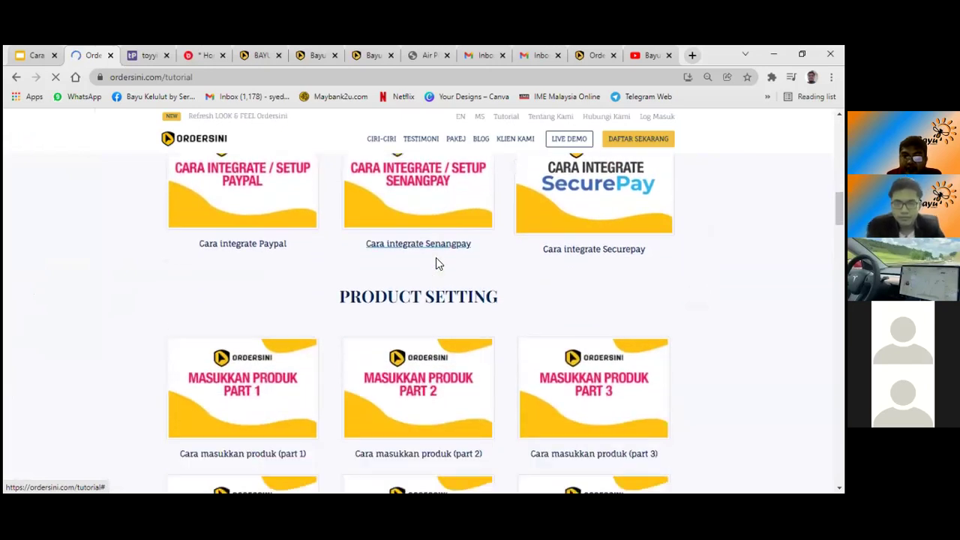
pyautogui.scroll(-6, 439, 262)
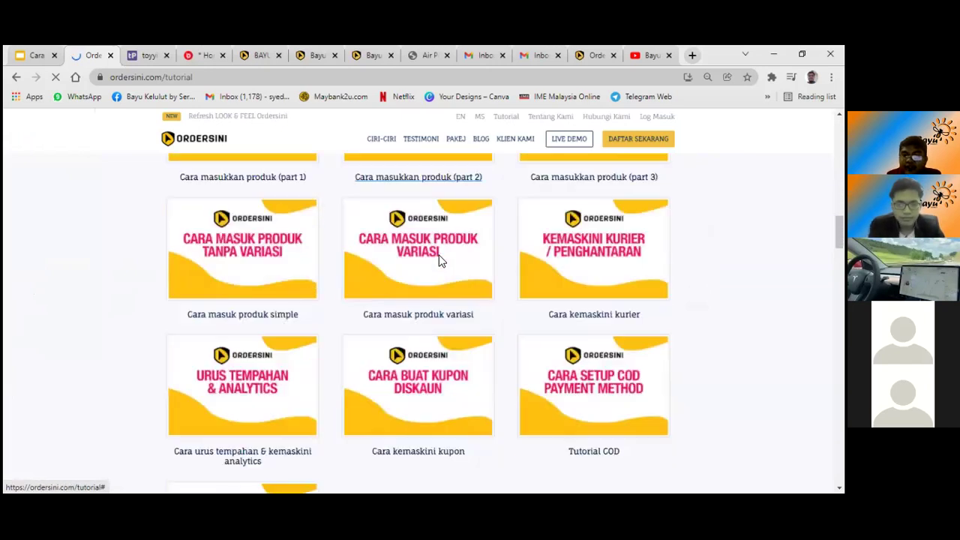
pyautogui.scroll(-20, 440, 260)
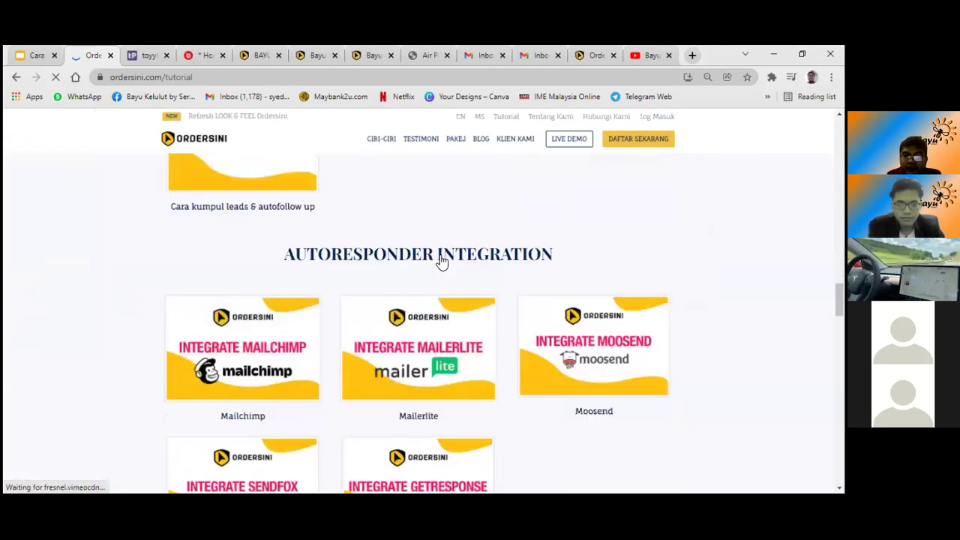
pyautogui.scroll(-13, 441, 263)
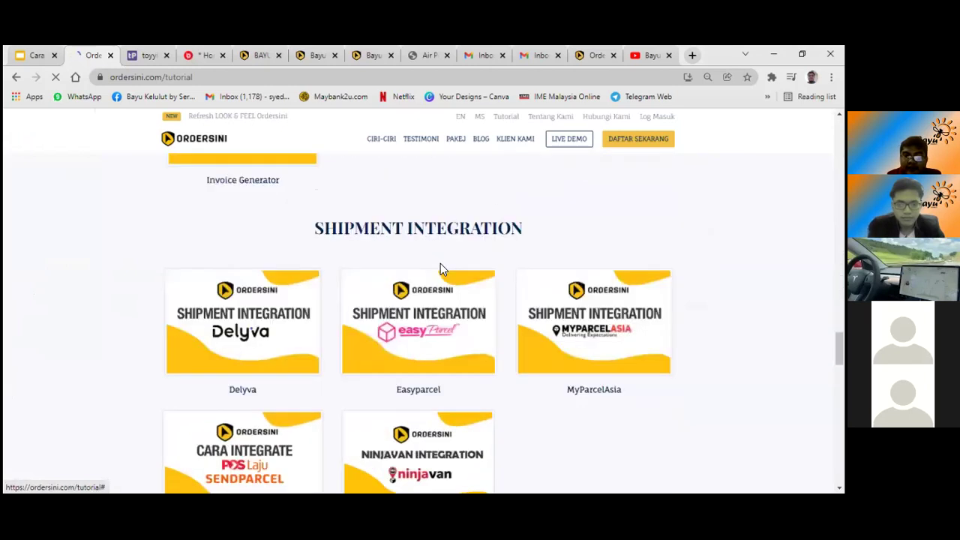
pyautogui.scroll(-15, 441, 264)
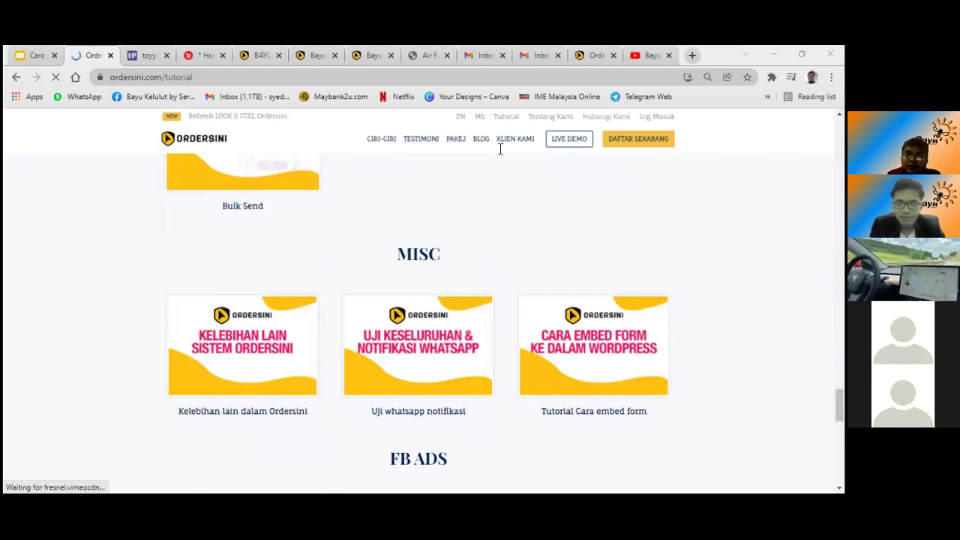
pyautogui.click(426, 55)
pyautogui.click(342, 77)
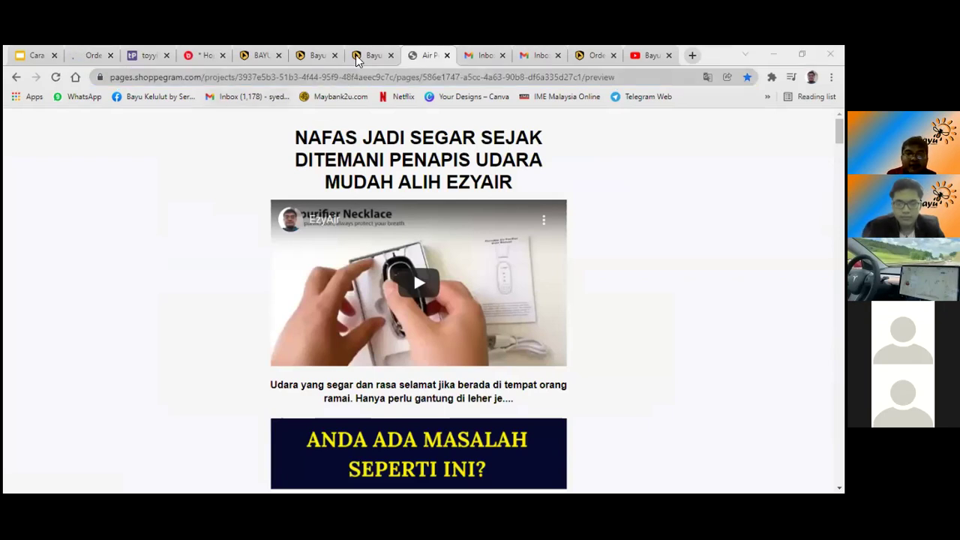
# - Scroll the EzyAir page past the symptoms checklist to benefits like 60 hours on low and 48g weight
pyautogui.scroll(-4, 418, 211)
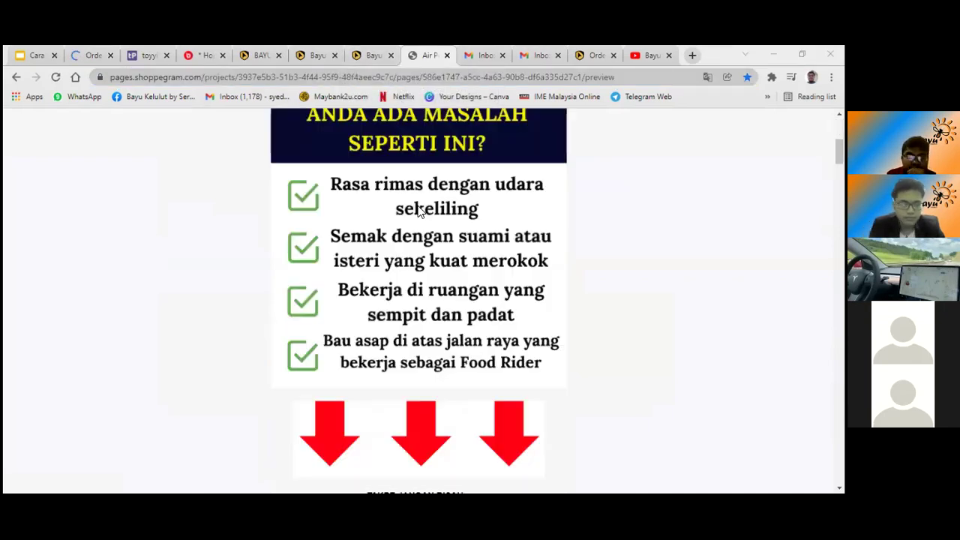
pyautogui.scroll(-5, 323, 420)
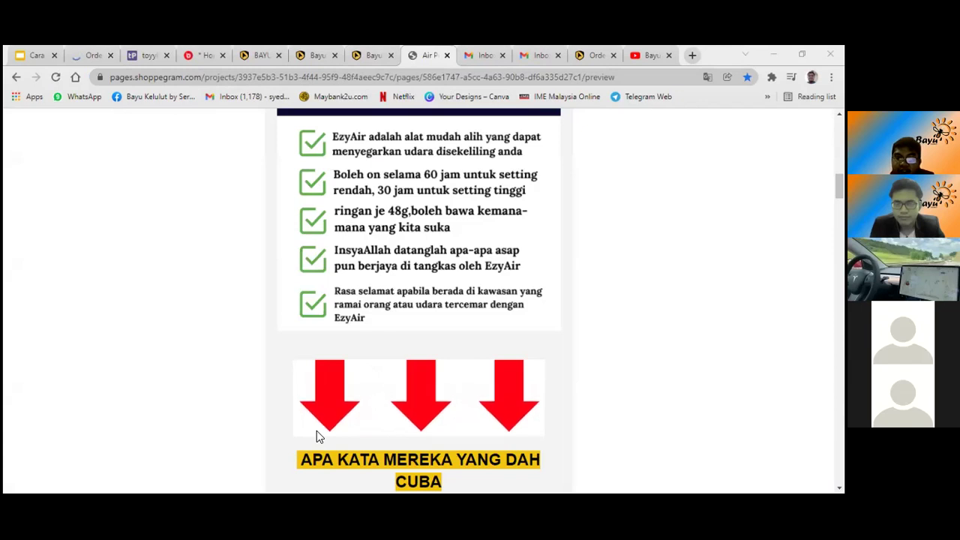
# - Scroll the tutorial page back to the top, glance at Bayu Detox, then return to the account dashboard
pyautogui.click(89, 56)
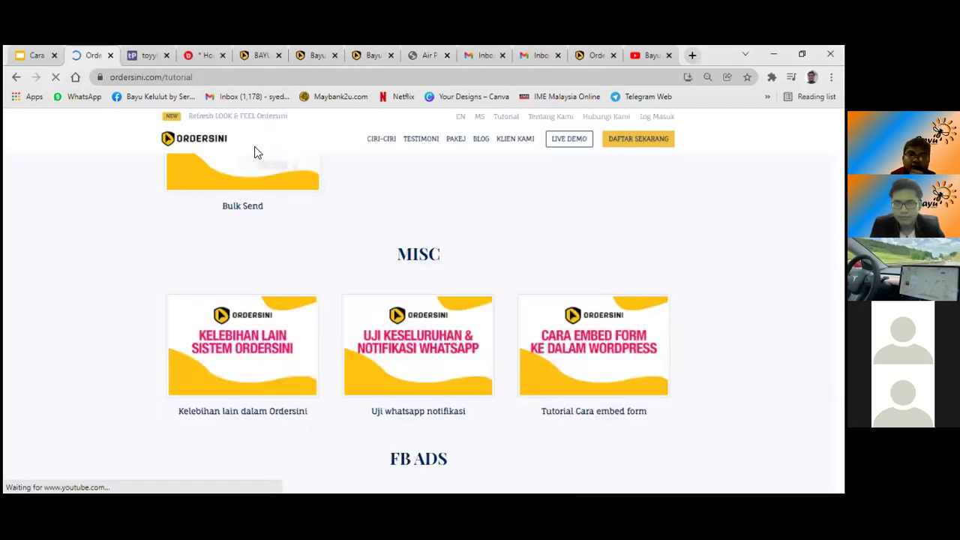
pyautogui.scroll(20, 364, 201)
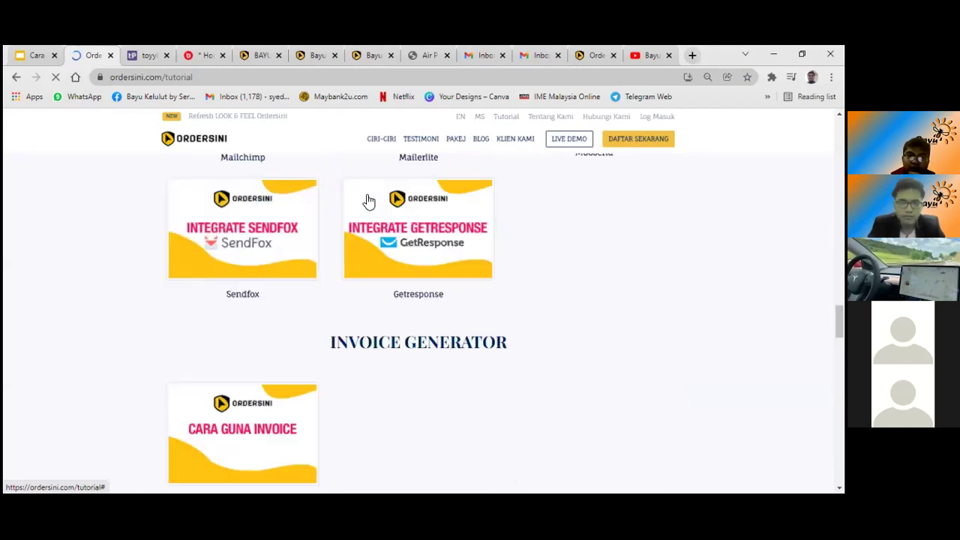
pyautogui.scroll(1, 428, 192)
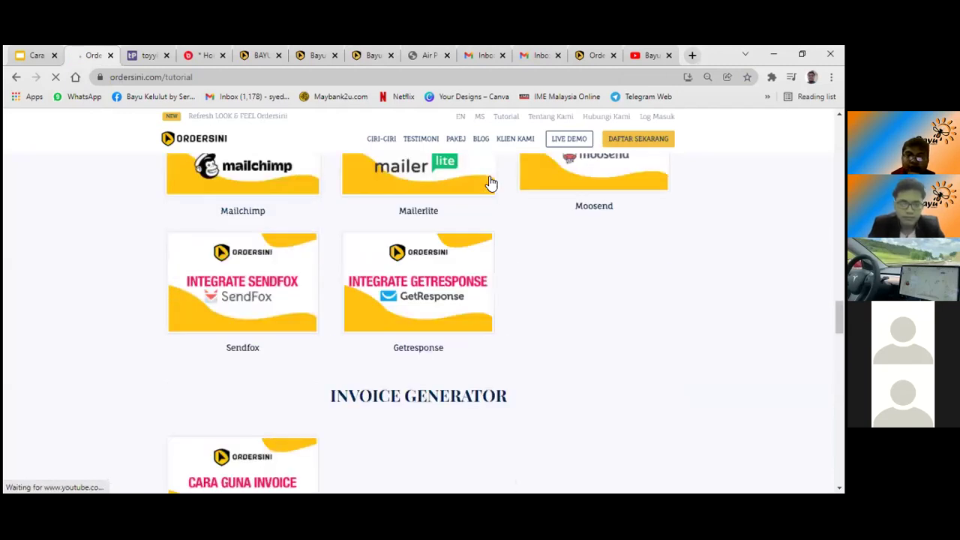
pyautogui.scroll(5, 525, 251)
pyautogui.scroll(4, 522, 251)
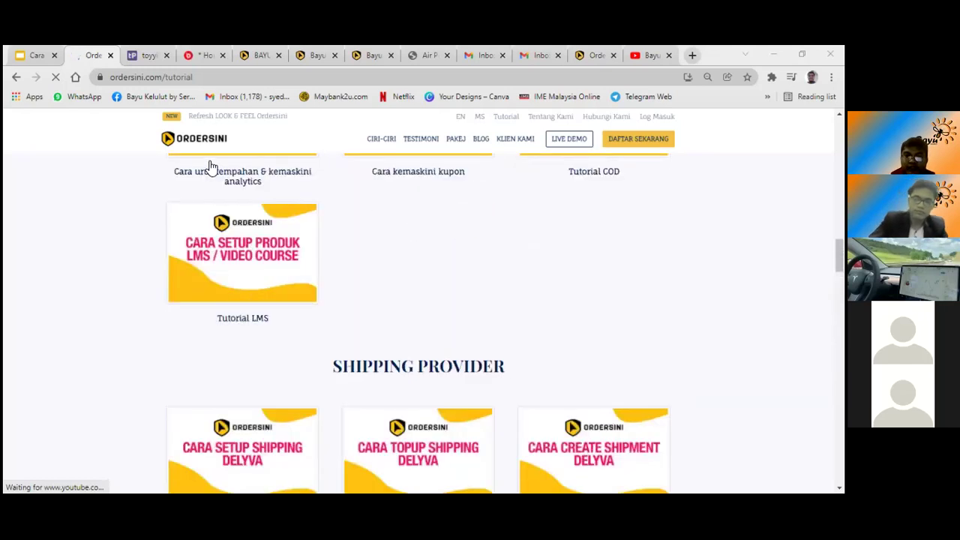
pyautogui.scroll(10, 270, 180)
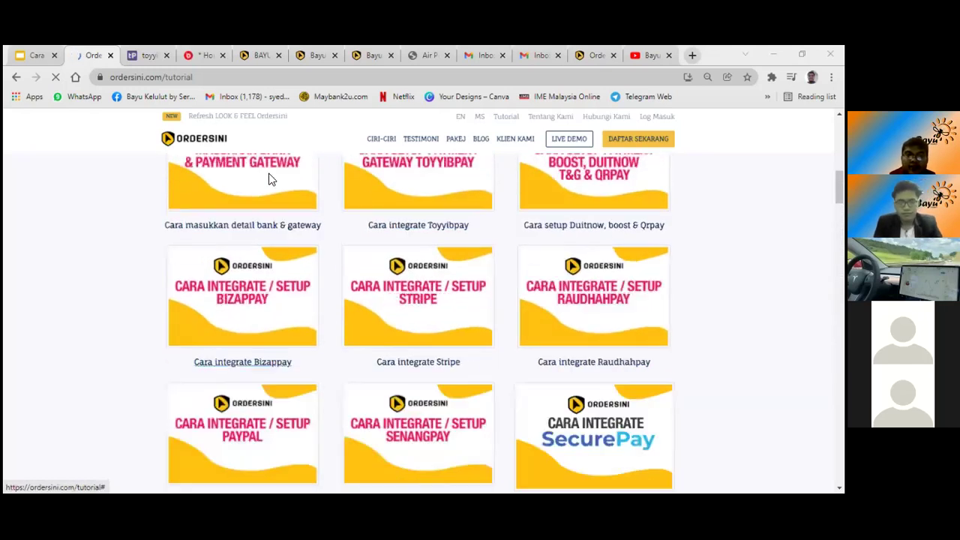
pyautogui.scroll(10, 270, 180)
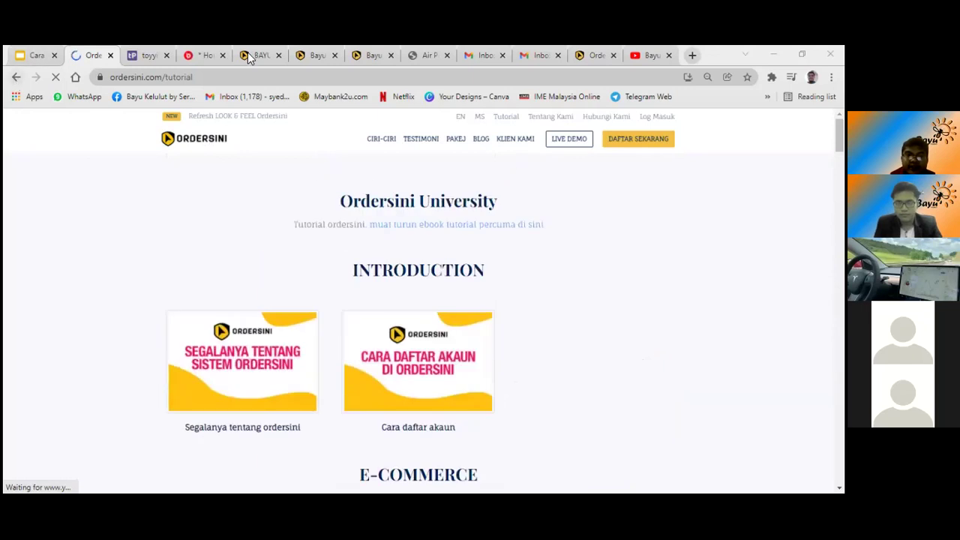
pyautogui.click(255, 56)
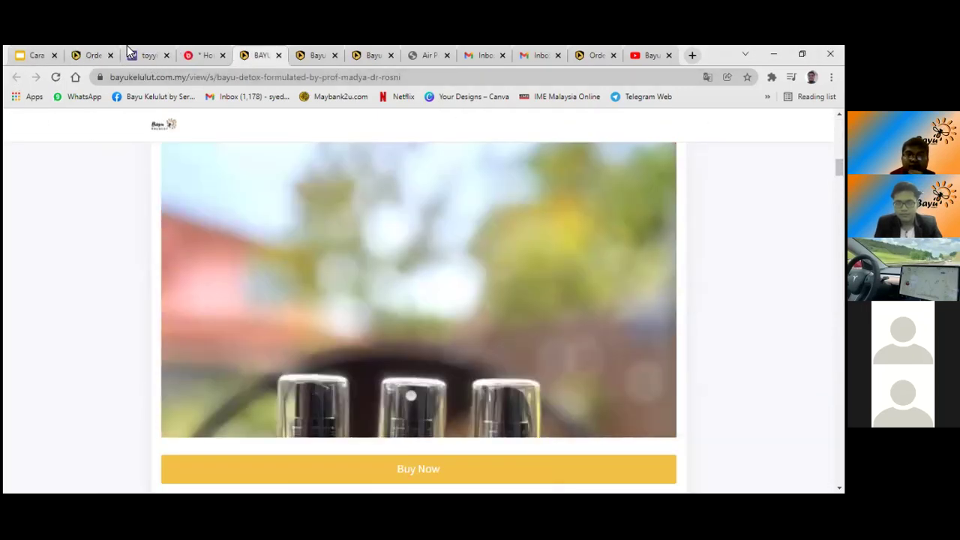
pyautogui.click(86, 55)
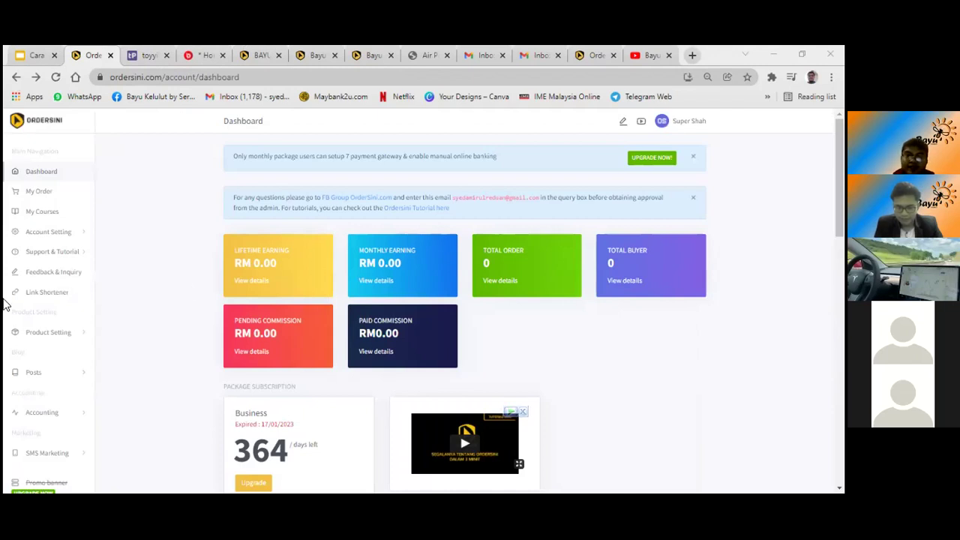
# - Open the Sembang OS Telegram support group invite from Support & Tutorial and send it to Telegram Desktop
pyautogui.click(48, 253)
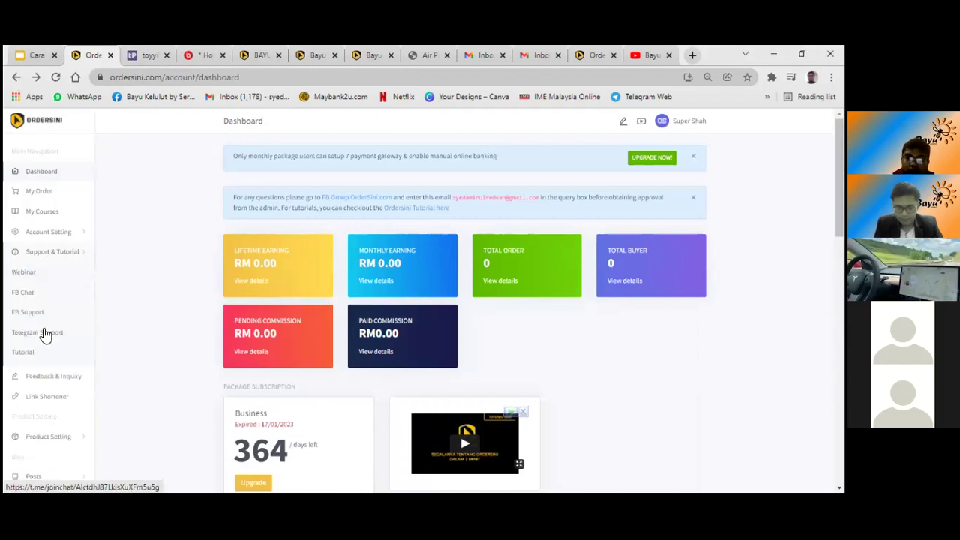
pyautogui.click(43, 334)
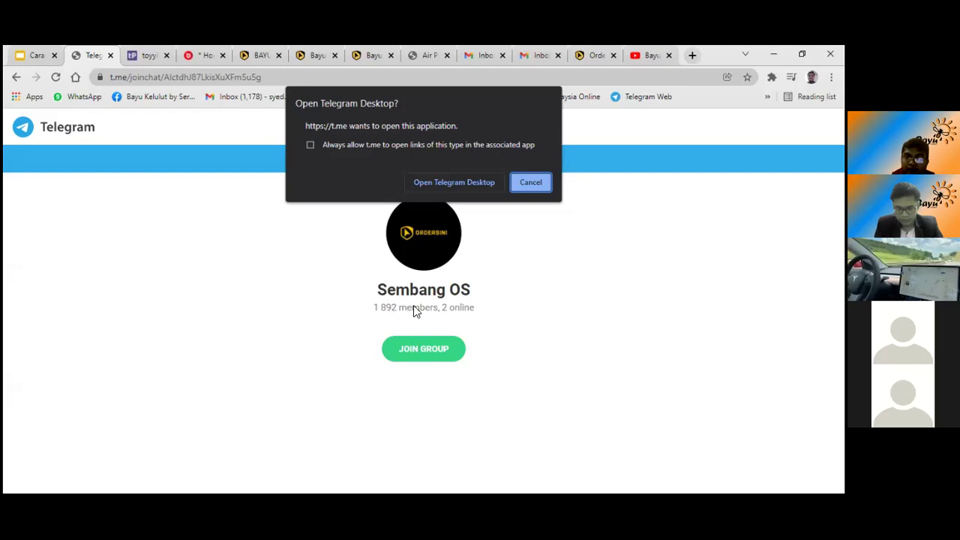
pyautogui.click(446, 182)
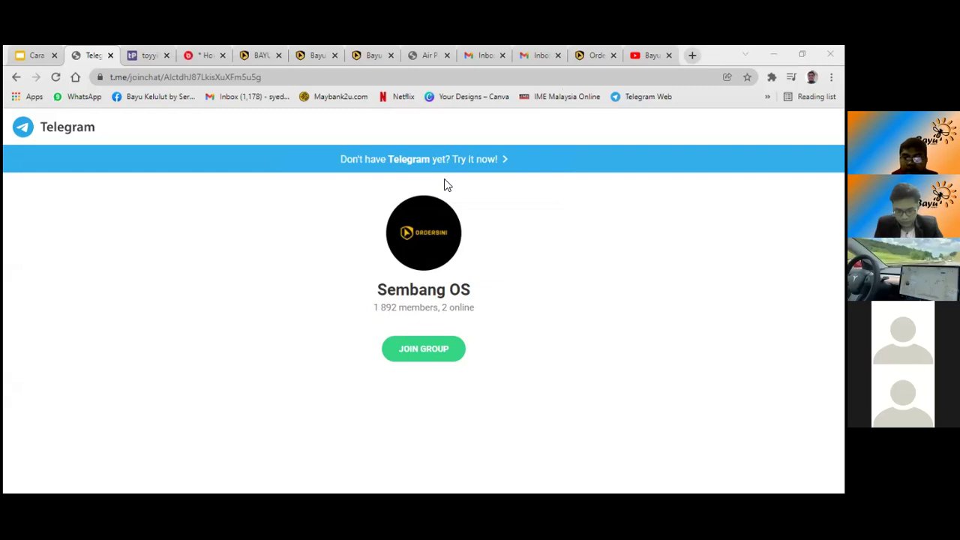
# - Search Telegram chats for 'orders' and 'ordersin' to open the Ordersini com chat
pyautogui.click(188, 59)
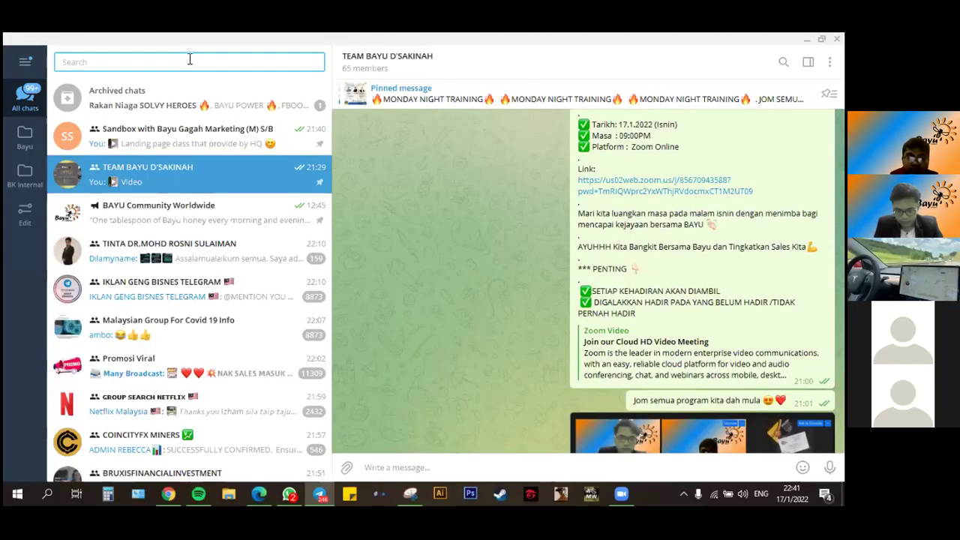
pyautogui.write('orders')
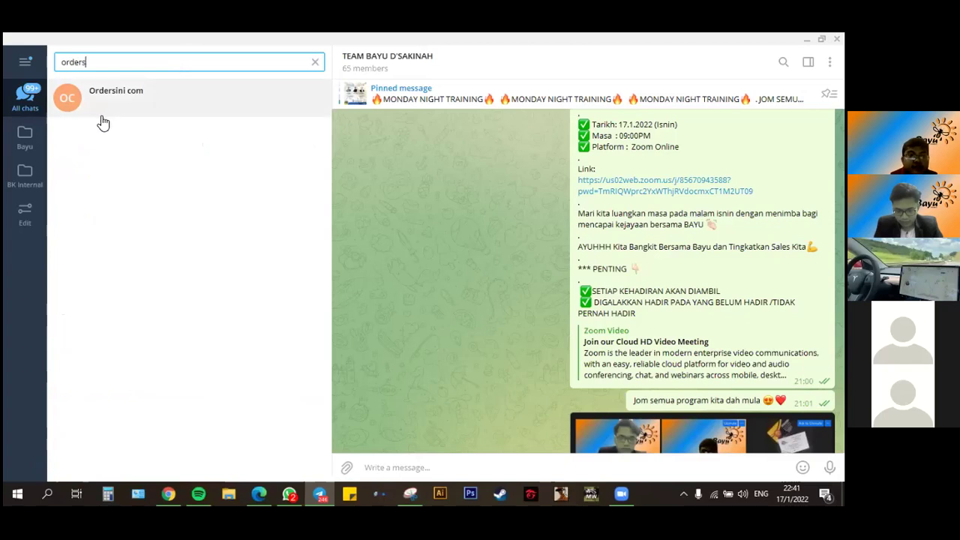
pyautogui.click(116, 103)
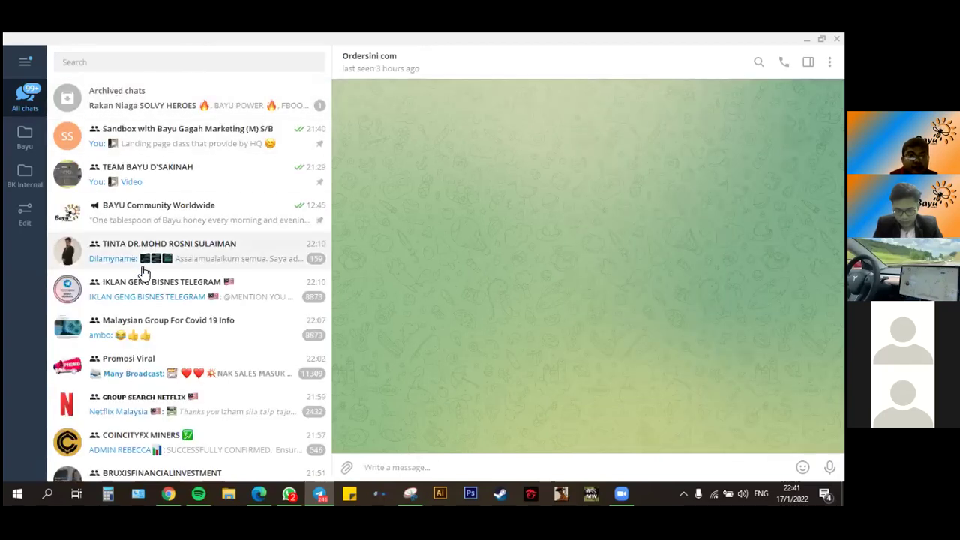
pyautogui.scroll(-5, 135, 270)
pyautogui.click(109, 60)
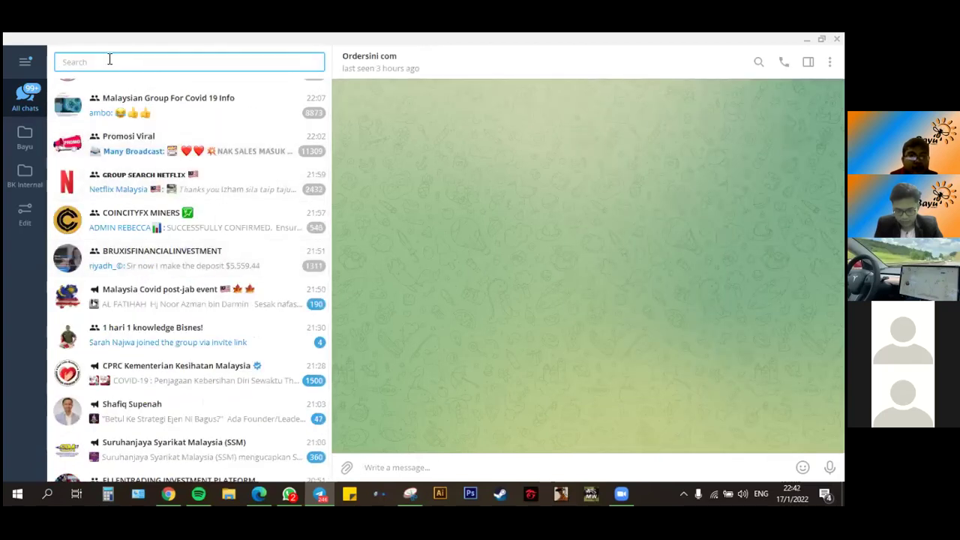
pyautogui.write('ordersini.com')
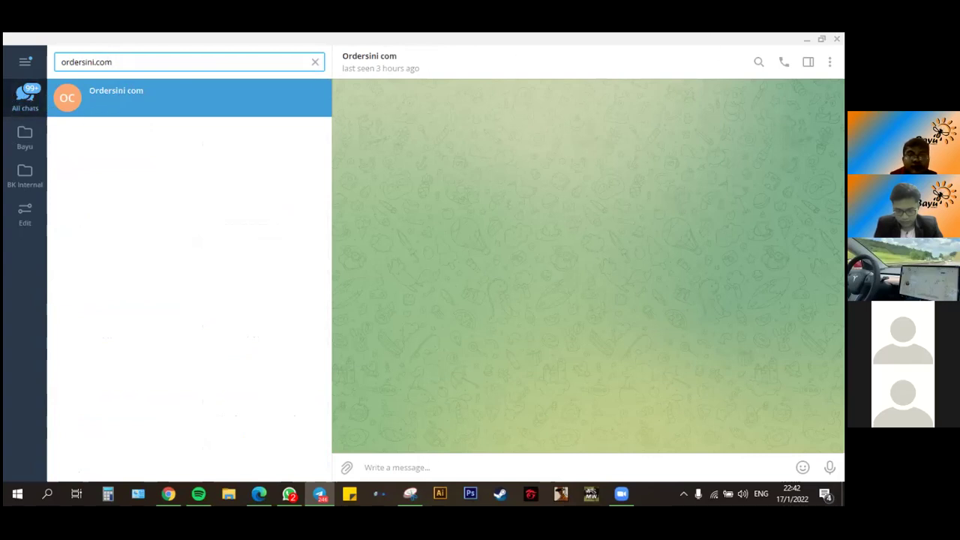
# - Join the Sembang OS group through the browser invite, then close Telegram's side menu and return
pyautogui.click(806, 38)
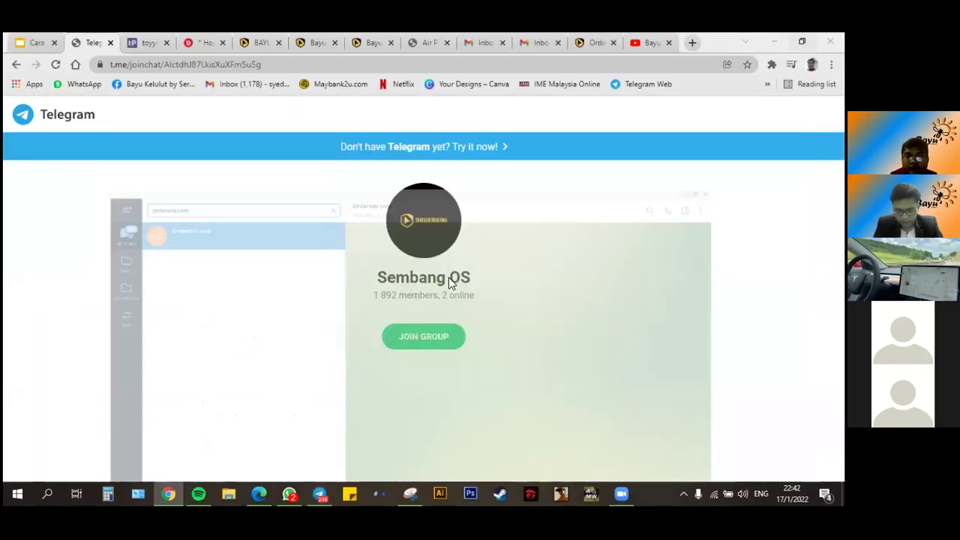
pyautogui.click(431, 334)
pyautogui.click(453, 166)
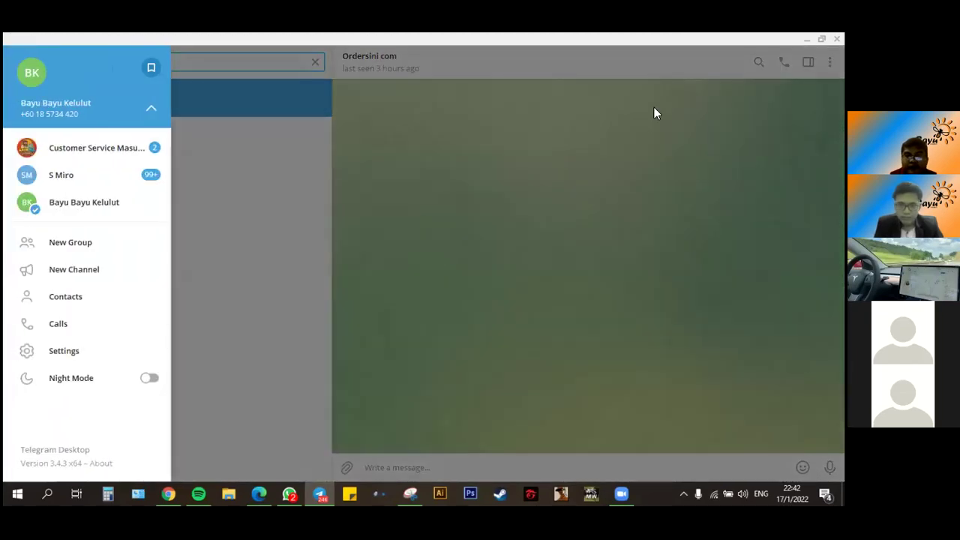
pyautogui.click(523, 268)
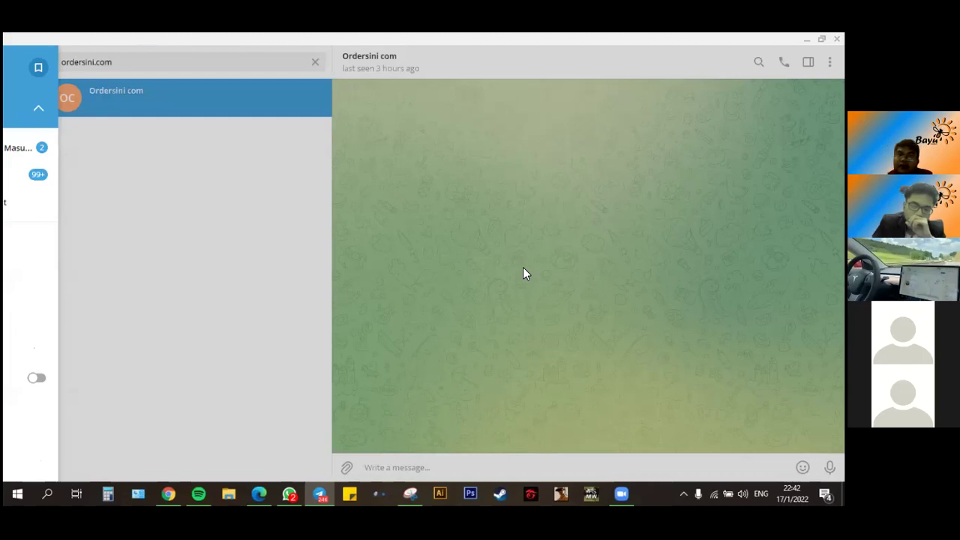
pyautogui.hotkey('alt', 'Tab')
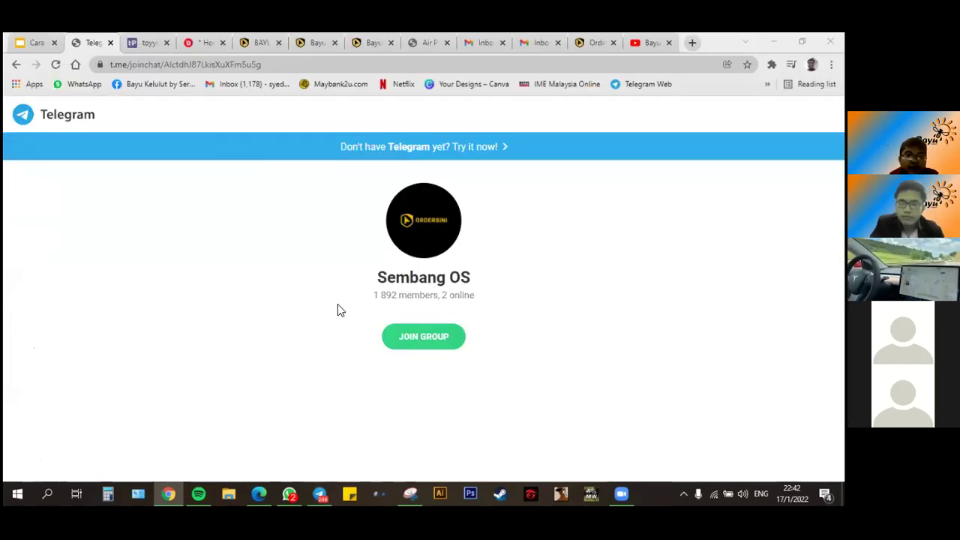
# - Switch to toyyibPay and scroll down to the 'Pilih Pakej Anda' package pricing section
pyautogui.hotkey('ctrl', 'Tab')
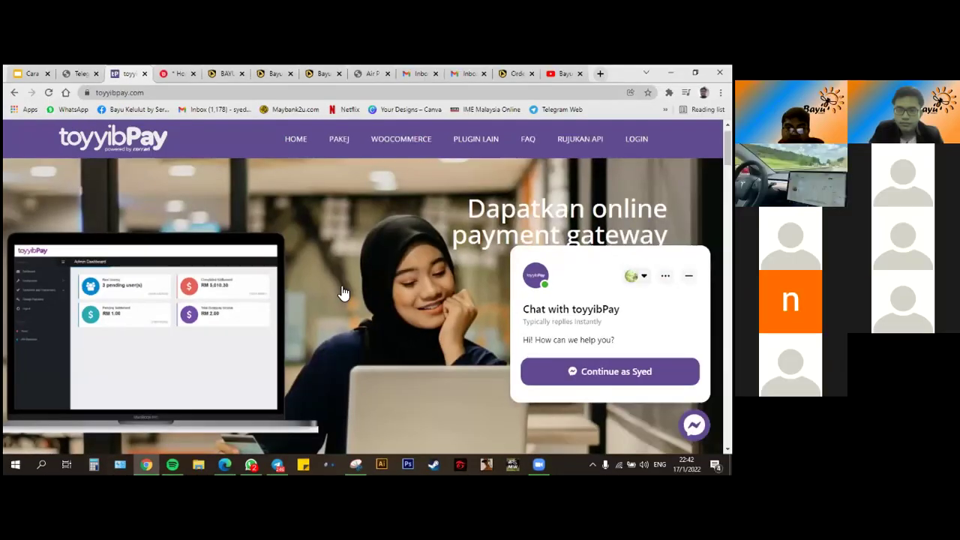
pyautogui.scroll(-3, 380, 273)
pyautogui.scroll(-5, 378, 271)
pyautogui.scroll(-5, 378, 277)
pyautogui.scroll(-5, 386, 267)
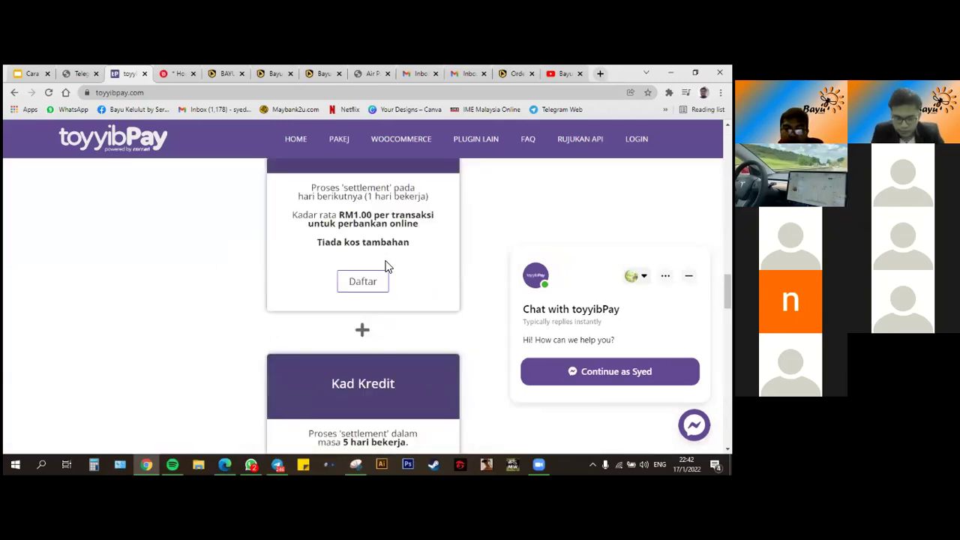
pyautogui.scroll(2, 386, 268)
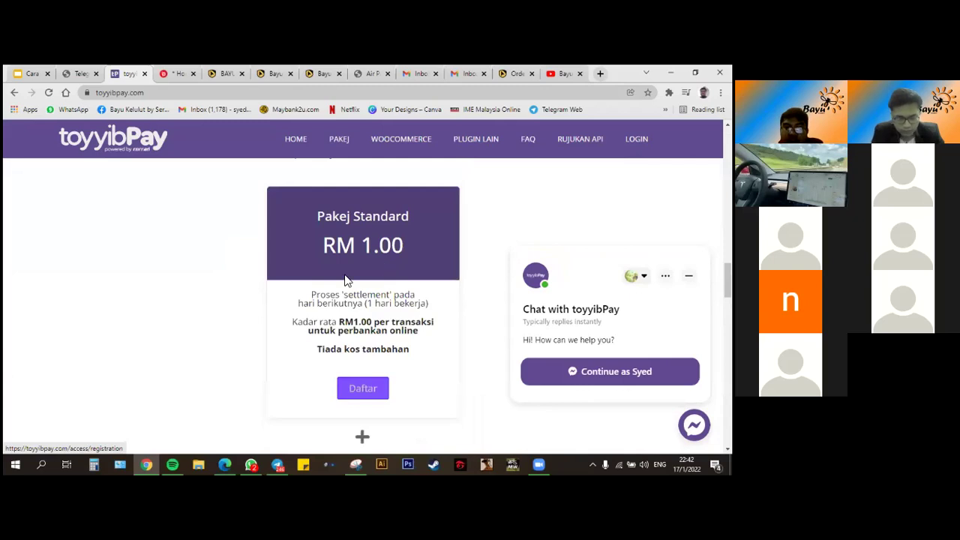
pyautogui.scroll(-3, 345, 279)
# - Highlight the Kad Kredit settlement wording and bring the RM 1.00 Pakej Standard card back into view
pyautogui.moveTo(396, 275); pyautogui.dragTo(347, 291)
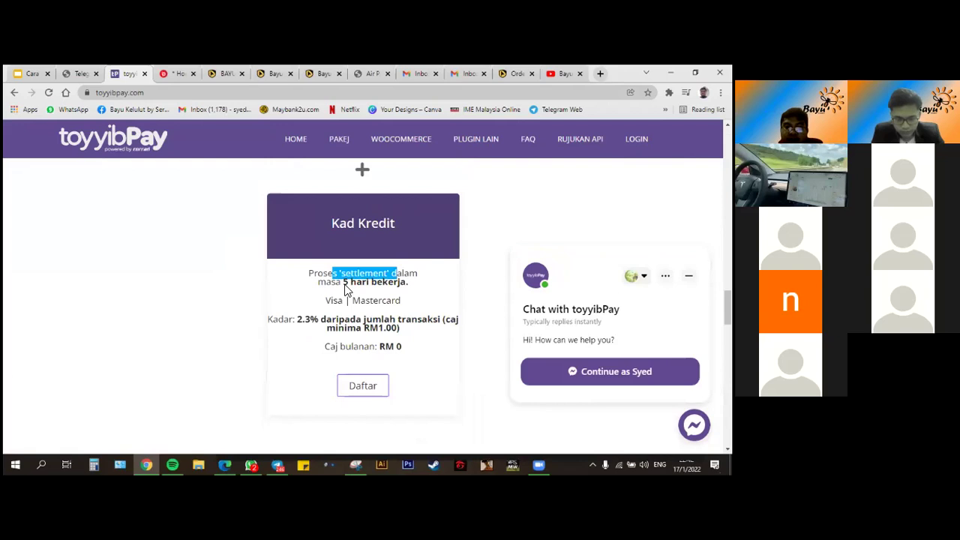
pyautogui.moveTo(351, 282); pyautogui.dragTo(400, 283)
pyautogui.scroll(-3, 349, 301)
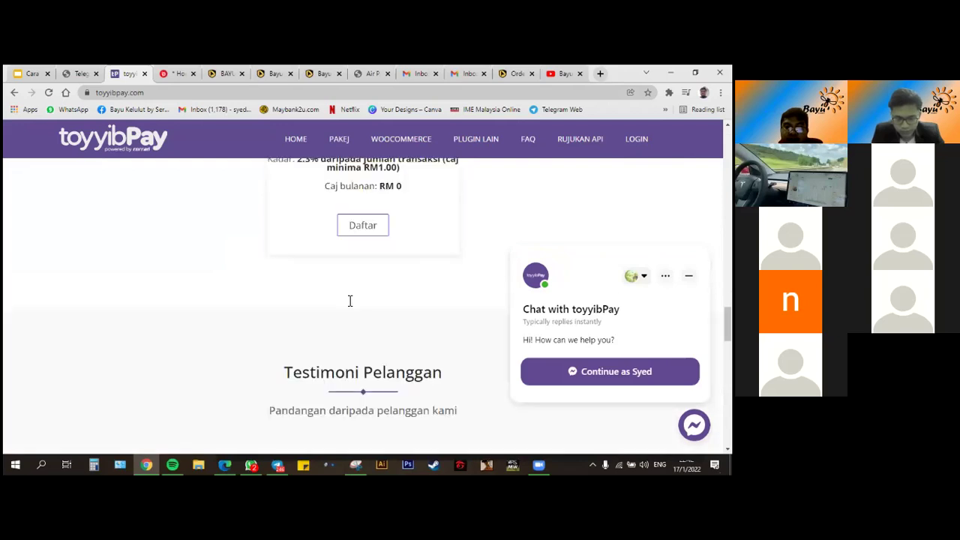
pyautogui.scroll(2, 334, 240)
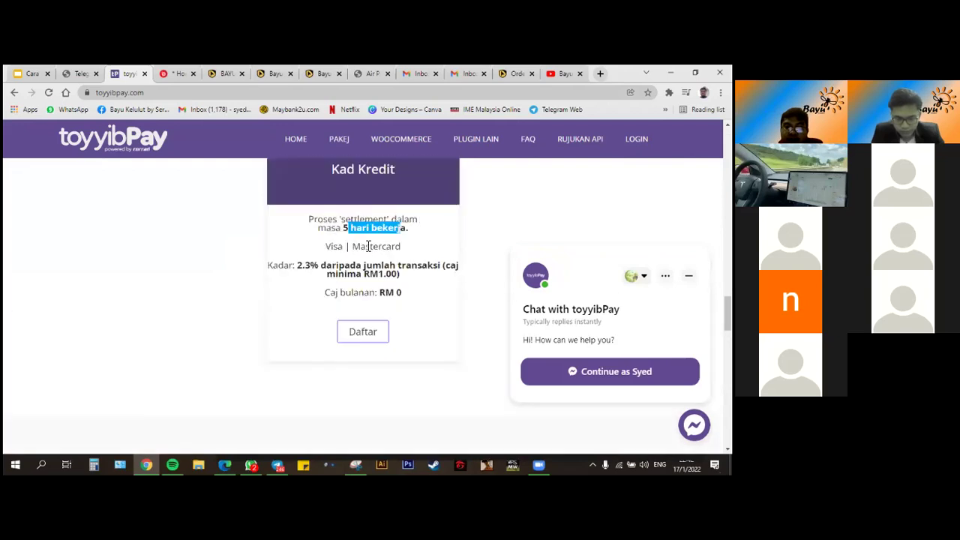
pyautogui.scroll(5, 377, 251)
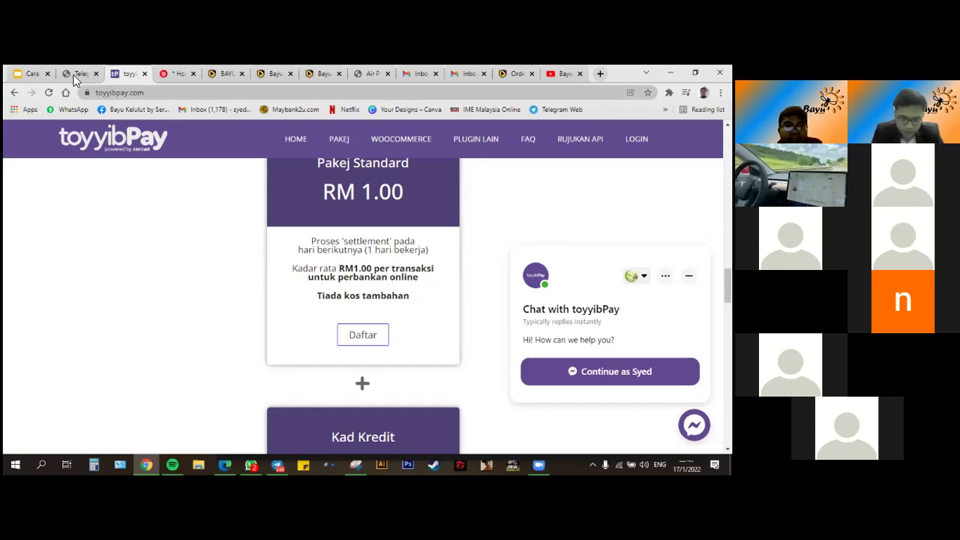
# - Reload the Ordersini dashboard to show the Business package's 364 days left, then go to toyyibPay and Bizappay
pyautogui.click(75, 75)
pyautogui.click(14, 93)
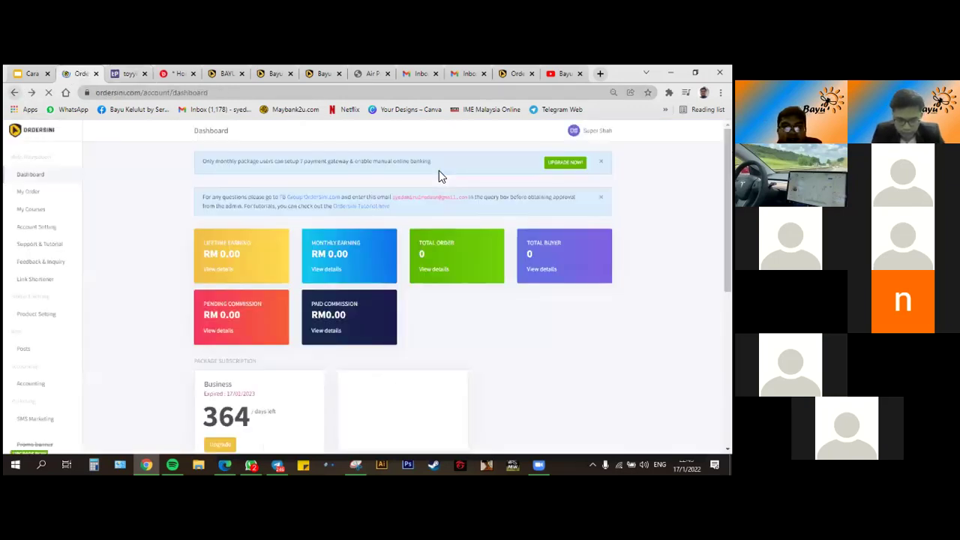
pyautogui.scroll(-2, 217, 240)
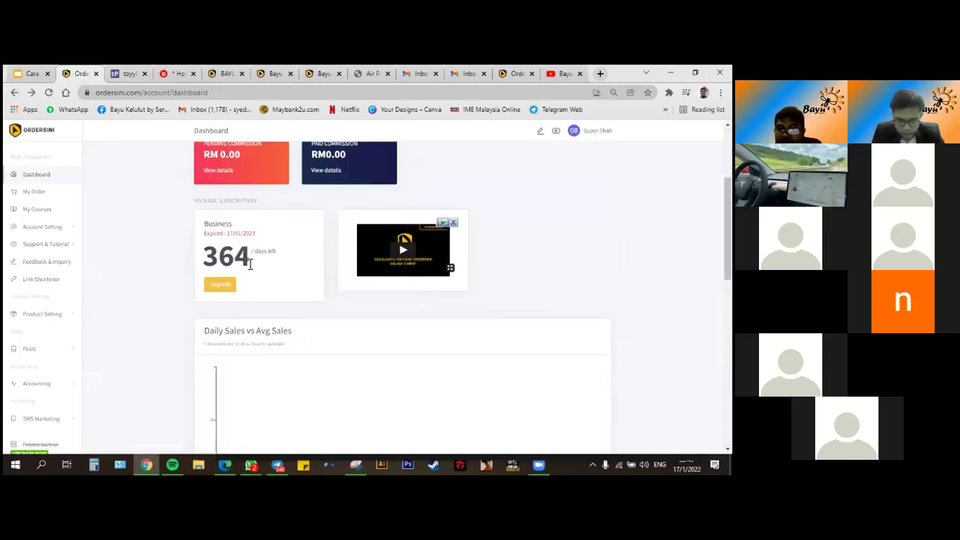
pyautogui.click(420, 262)
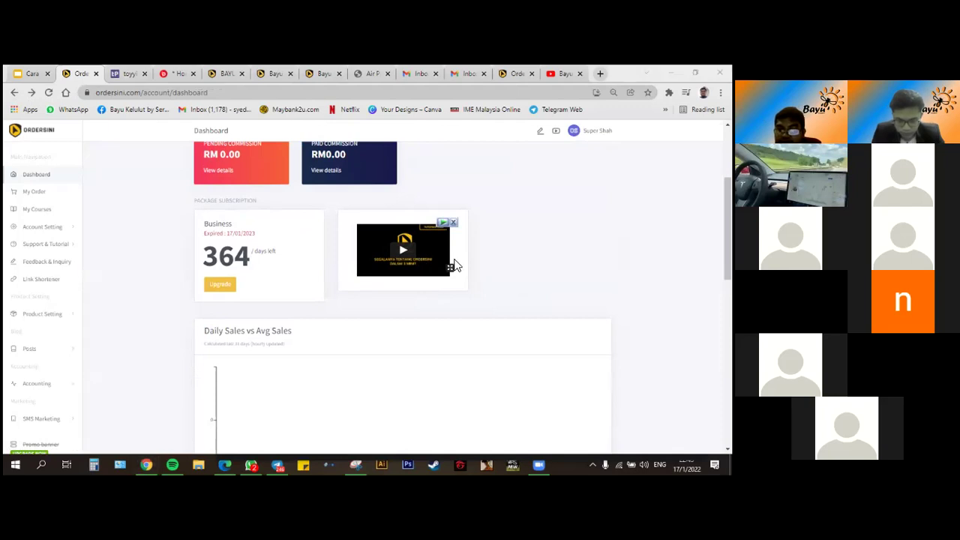
pyautogui.click(127, 75)
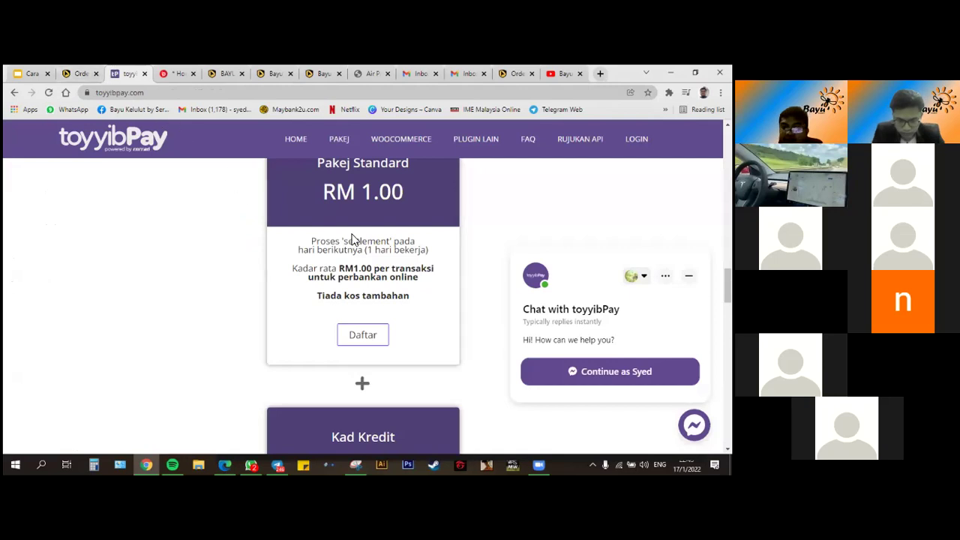
pyautogui.click(171, 76)
# - Scroll through the Bizappay homepage's online-transaction pitch and 5,000+ clients, then return to toyyibPay pricing
pyautogui.scroll(-2, 276, 234)
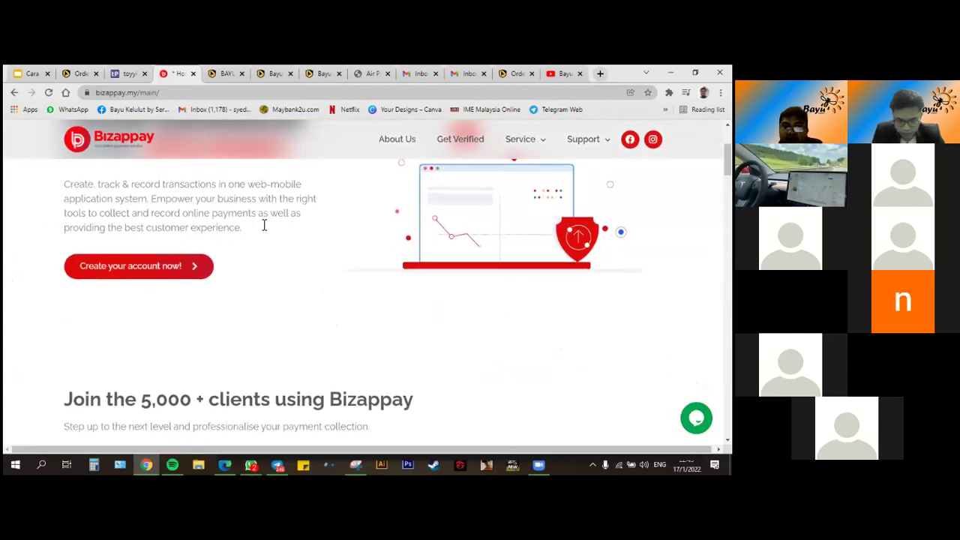
pyautogui.scroll(2, 264, 225)
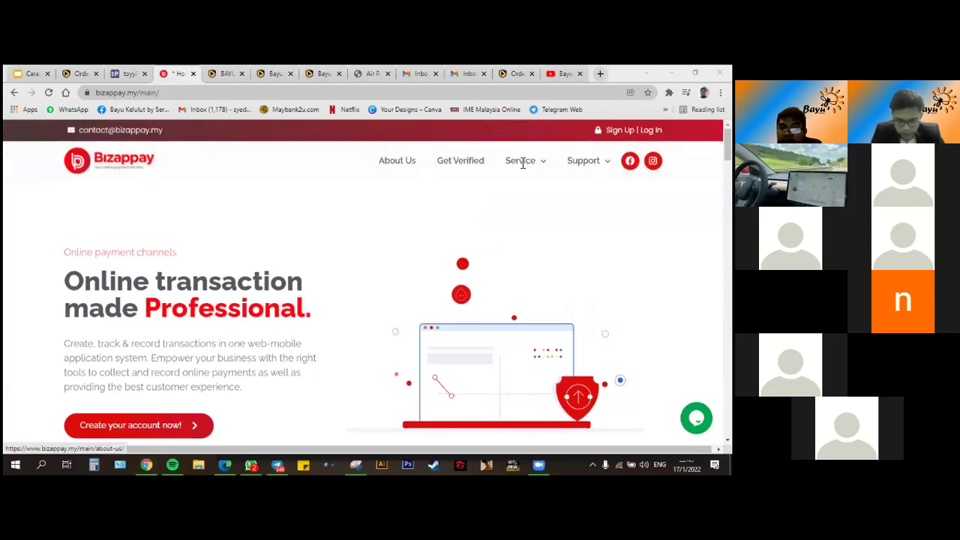
pyautogui.scroll(-3, 523, 161)
pyautogui.scroll(3, 435, 219)
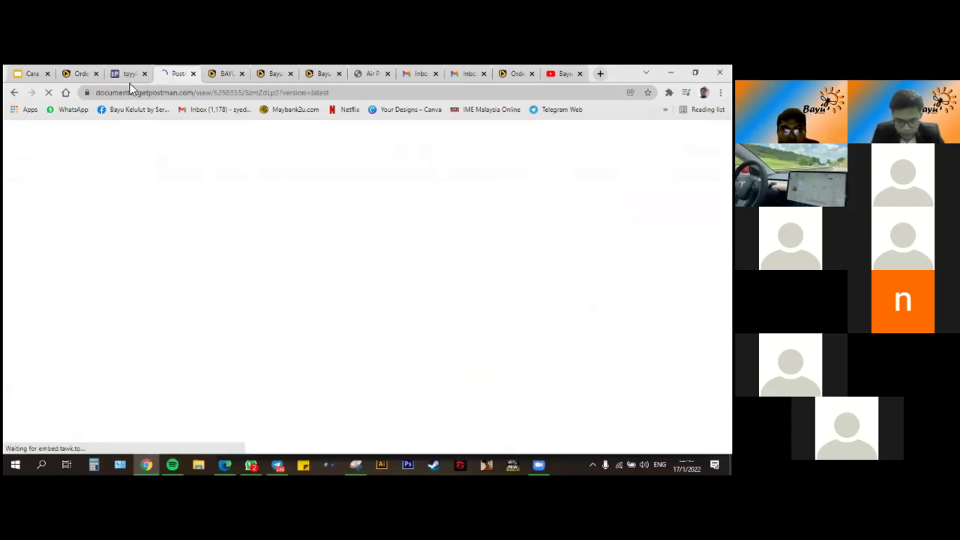
pyautogui.hotkey('ctrl', 'shift', 'Tab')
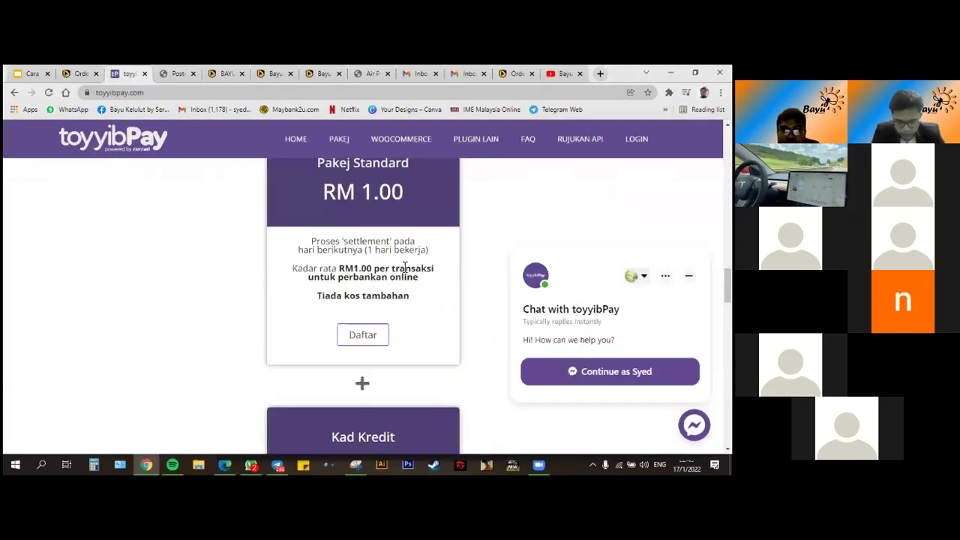
# - Recheck toyyibPay's RM 1.00 Pakej Standard rates, then switch to the Ordersini dashboard
pyautogui.scroll(2, 405, 268)
pyautogui.scroll(-1, 405, 269)
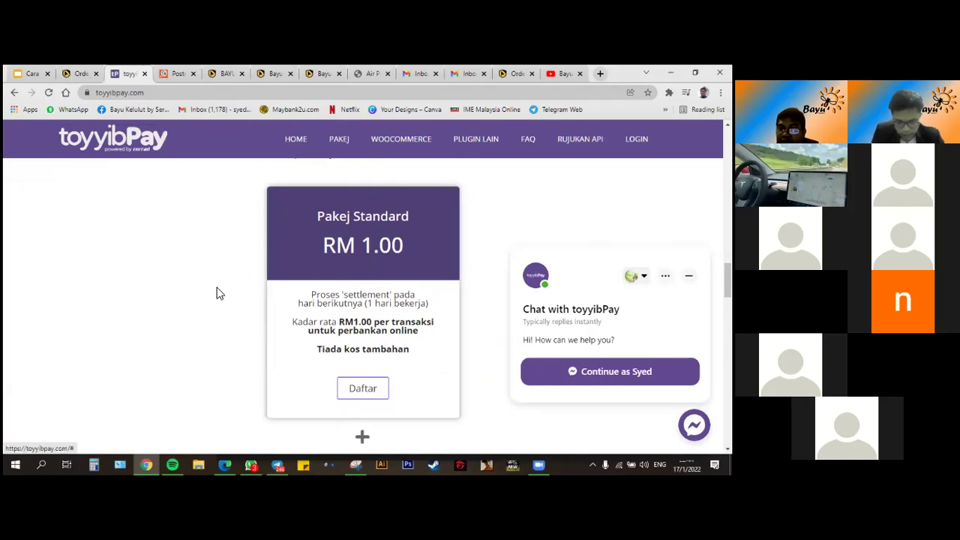
pyautogui.hotkey('ctrl', 'shift', 'Tab')
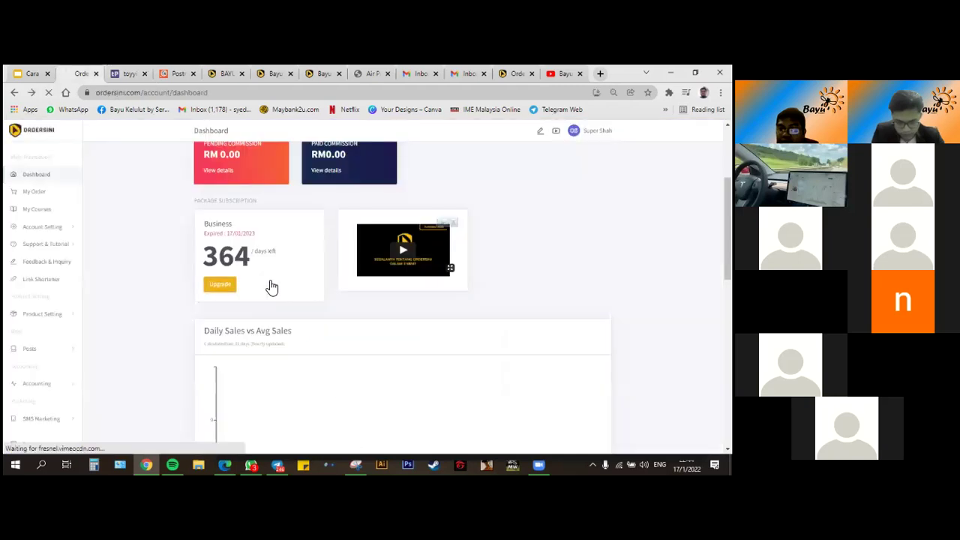
# - Compare the OS Subscriptions plans (Basic OS RM 490, PRO OS RM 1788 for 12 months) and select BASIC OS
pyautogui.click(225, 285)
pyautogui.scroll(-4, 246, 215)
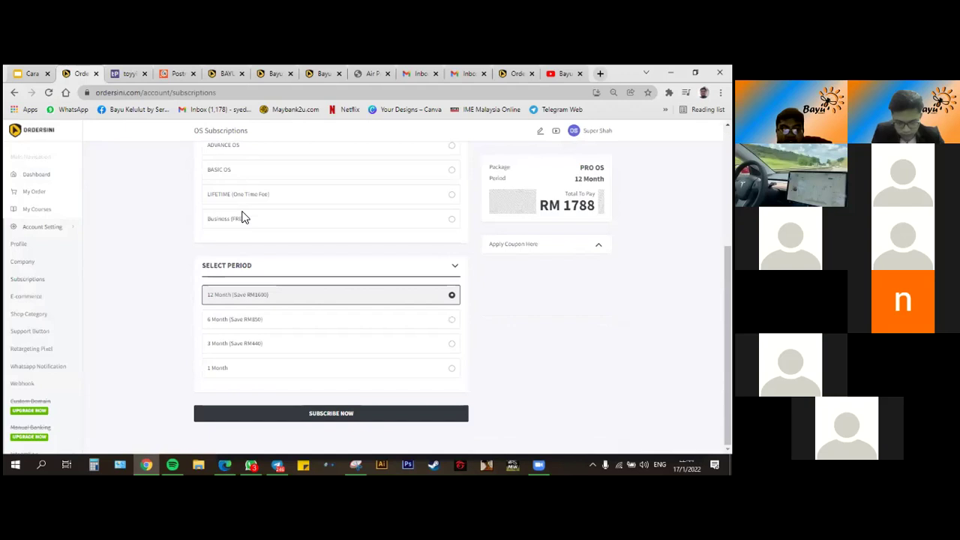
pyautogui.scroll(1, 221, 233)
pyautogui.click(280, 223)
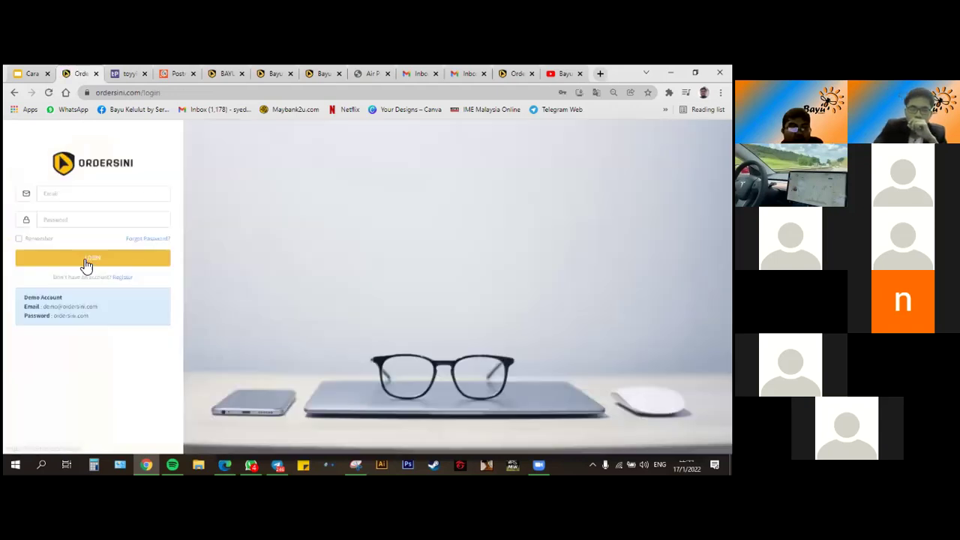
# - Log in to the second account and review its RM 19,790.75 earnings and basicOS dashboard
pyautogui.click(90, 261)
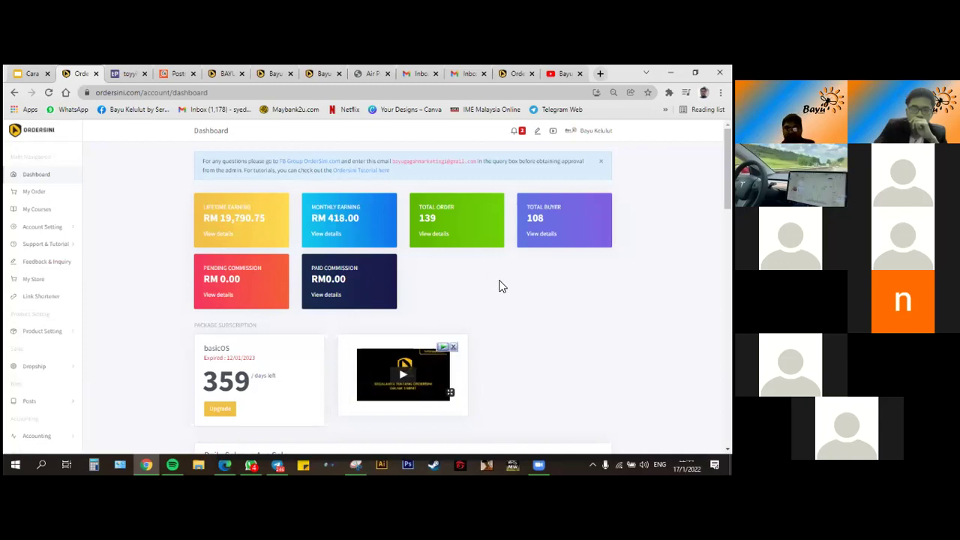
pyautogui.scroll(-2, 496, 279)
pyautogui.scroll(2, 504, 279)
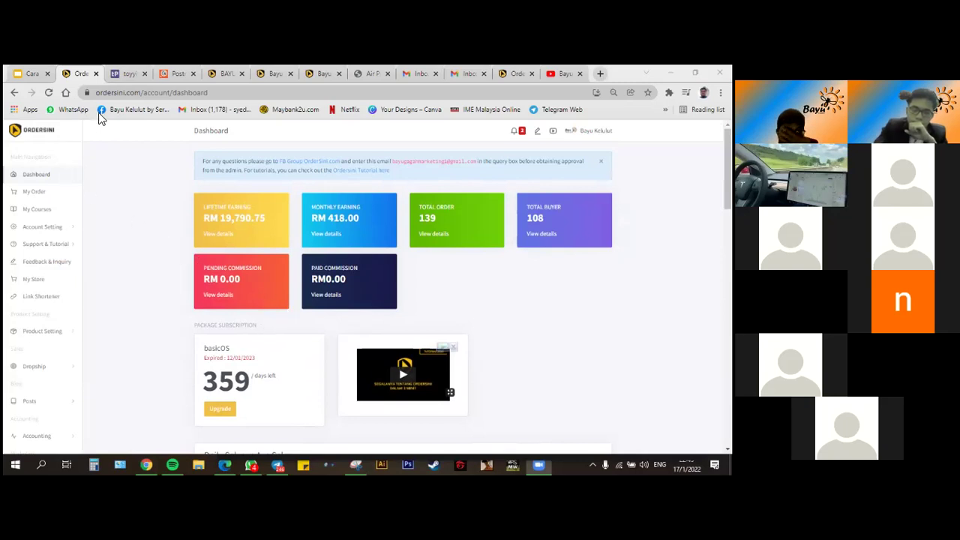
# - Check the toyyibPay pricing page, then go to the subscription Upgrade page from the Ordersini dashboard
pyautogui.click(128, 73)
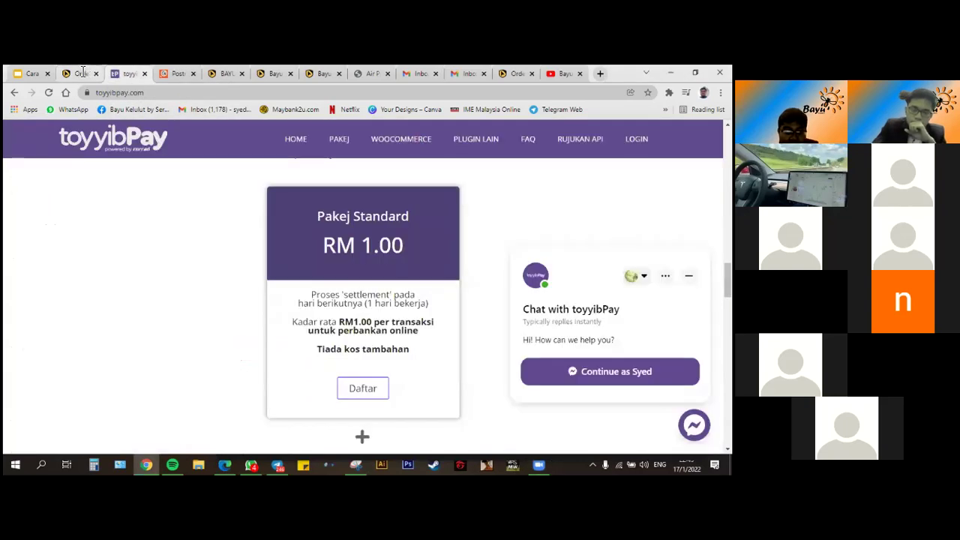
pyautogui.click(81, 73)
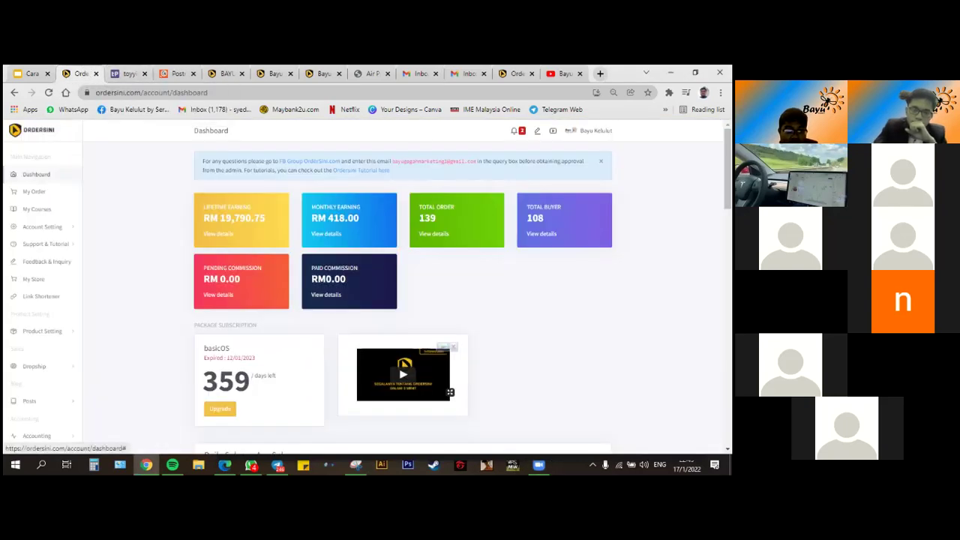
pyautogui.scroll(-3, 229, 310)
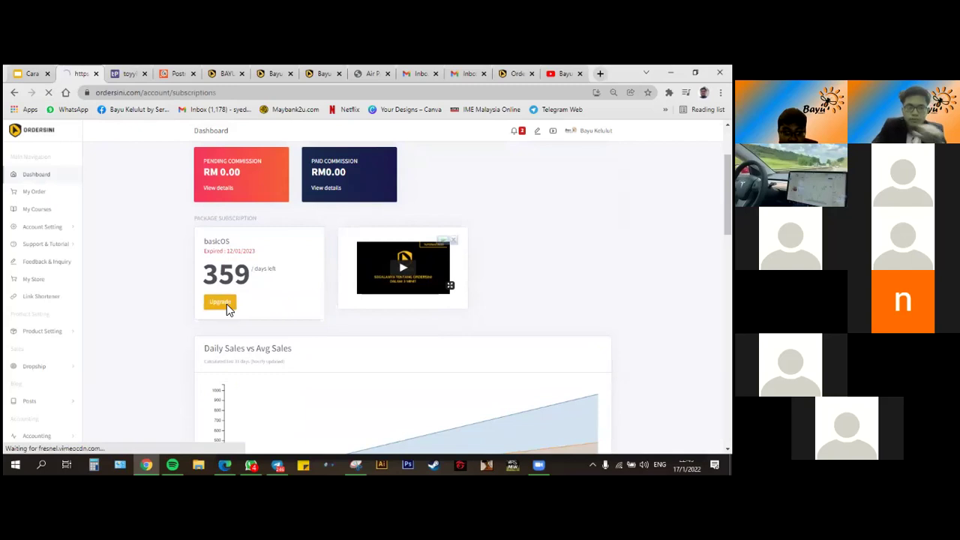
pyautogui.click(227, 307)
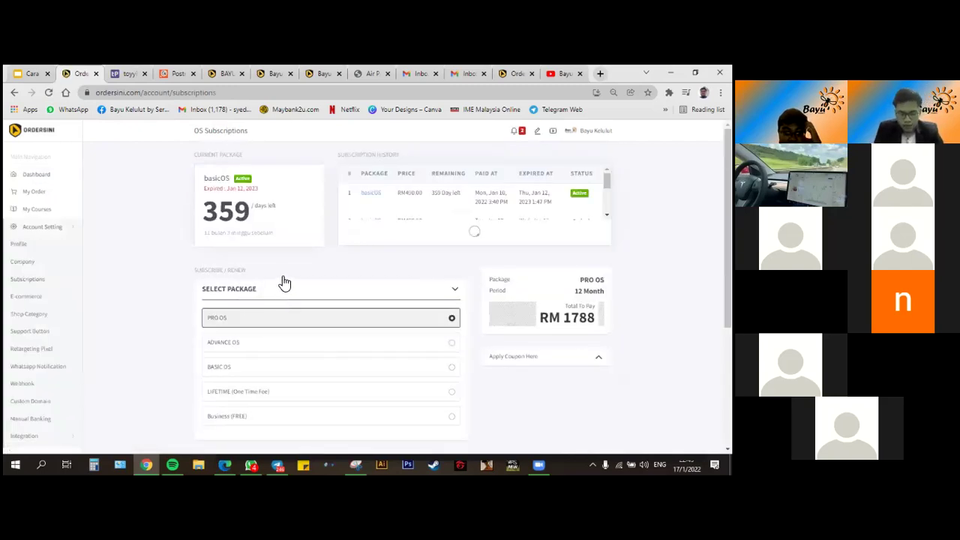
# - Choose the BASIC OS package with a 3 Month period, totalling RM 140
pyautogui.scroll(-3, 262, 274)
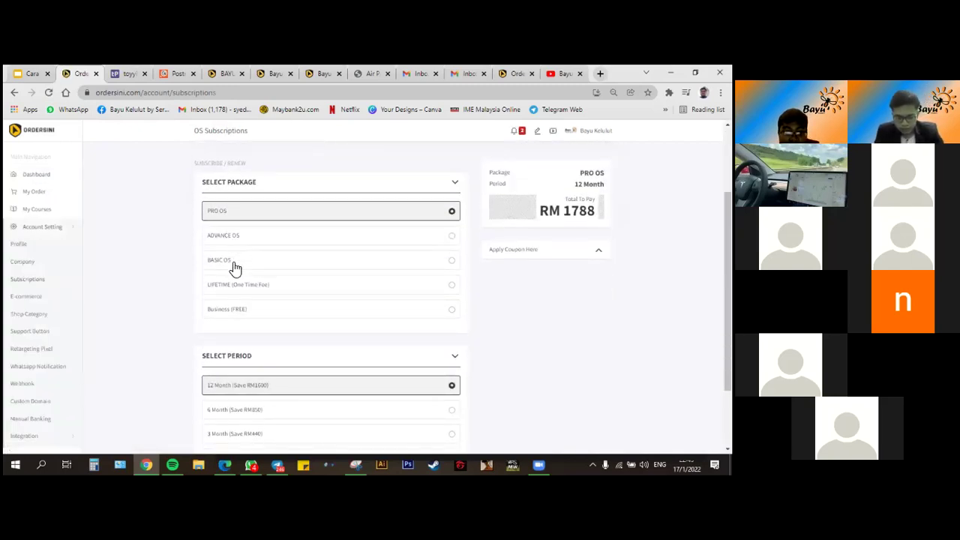
pyautogui.click(255, 268)
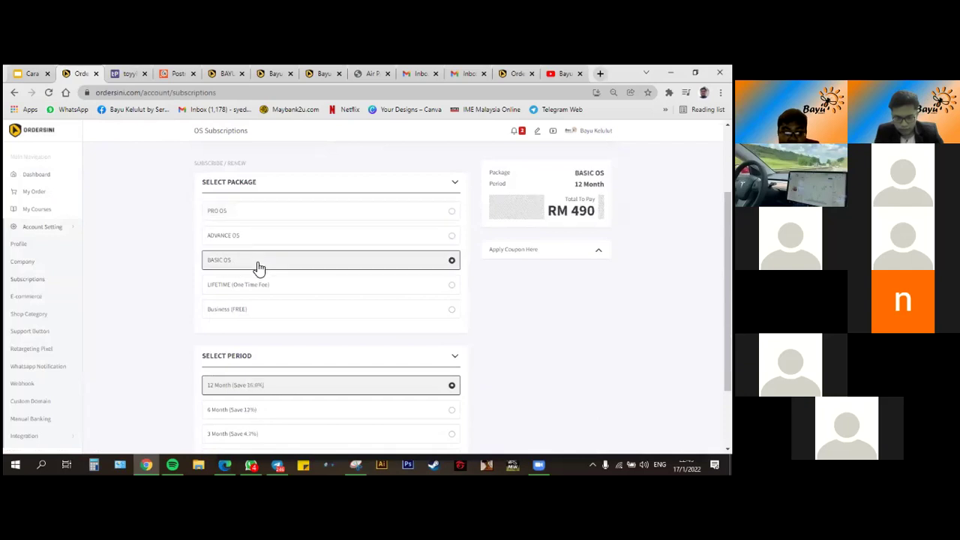
pyautogui.scroll(-2, 242, 356)
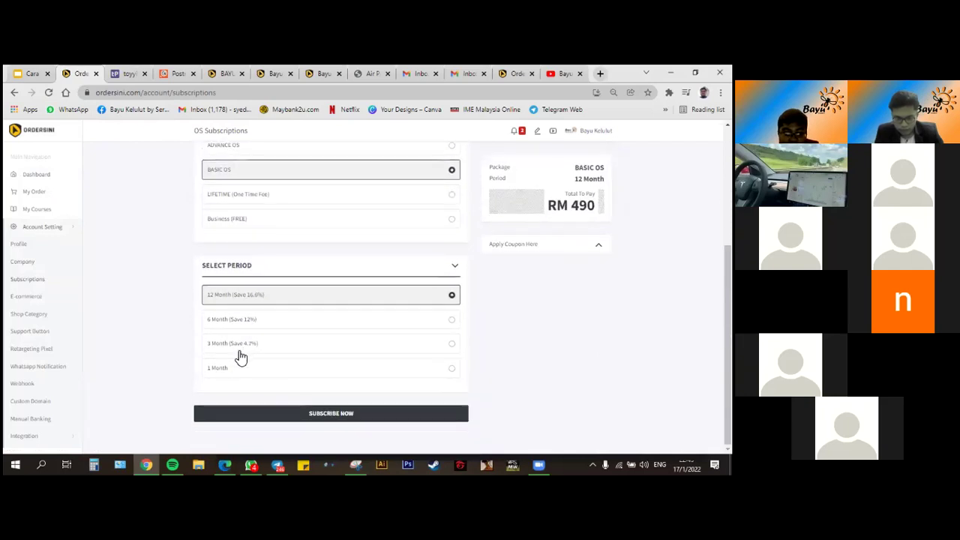
pyautogui.click(238, 352)
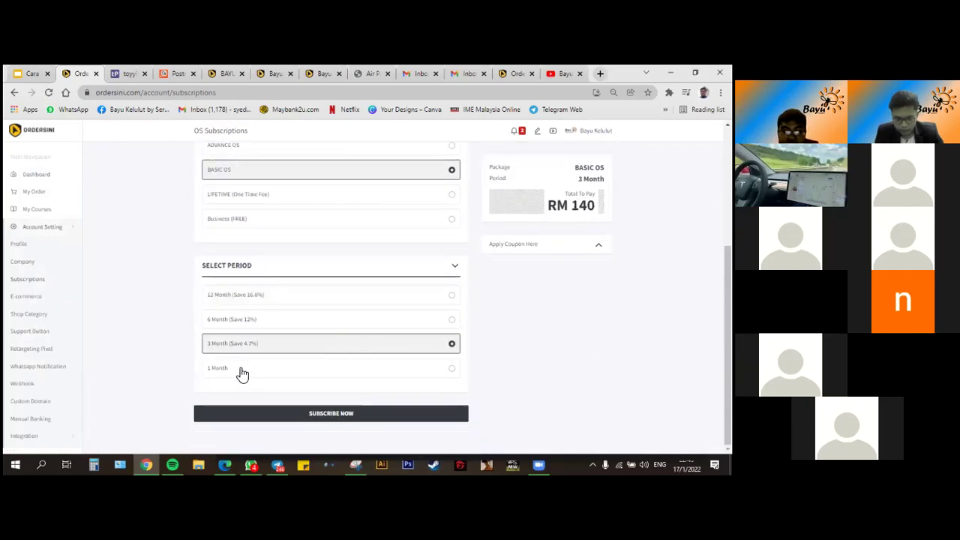
pyautogui.click(233, 369)
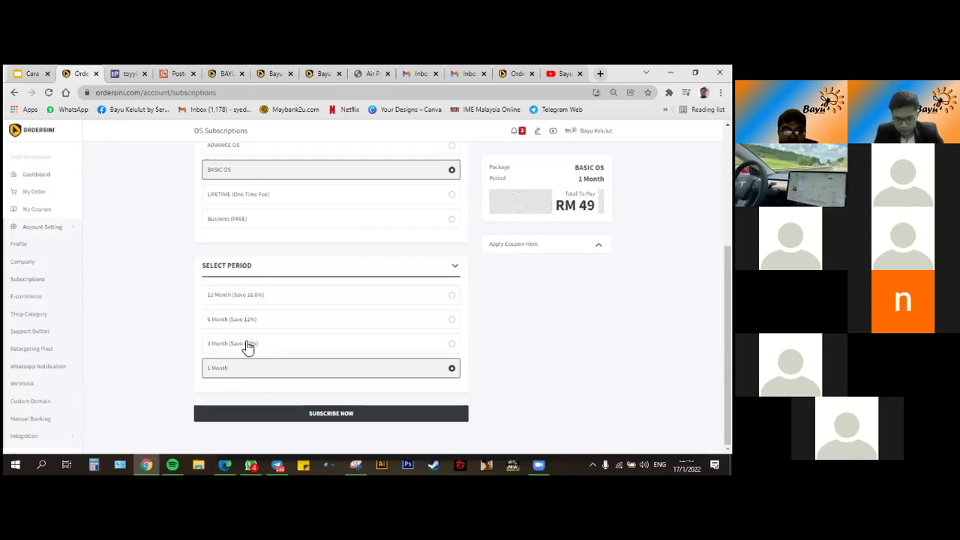
pyautogui.click(246, 344)
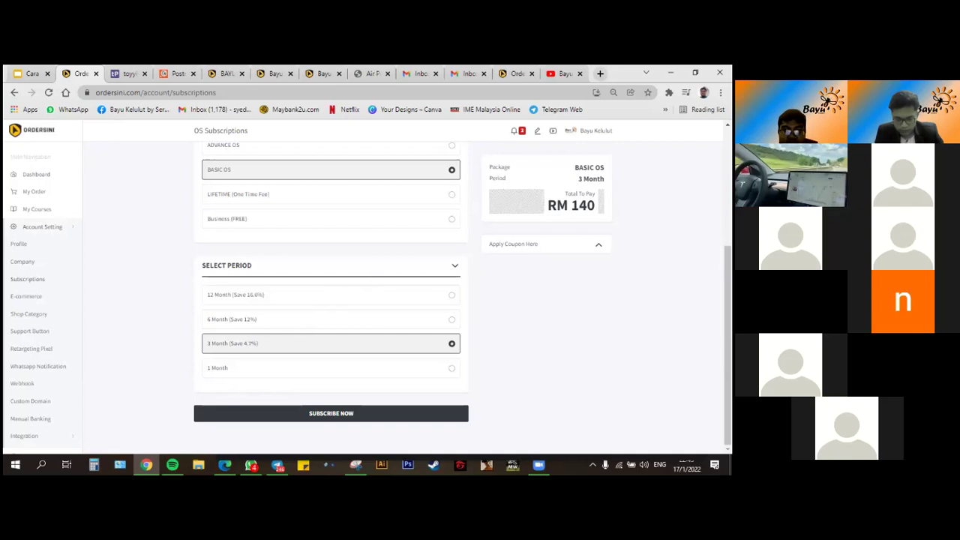